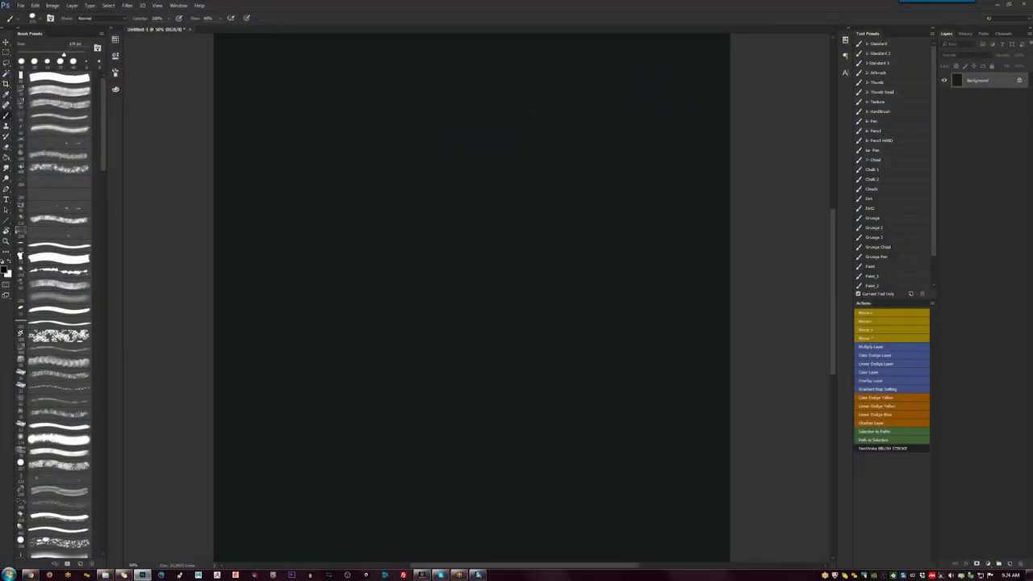
Paint soft white strokes near the canvas's upper centre using the Thumb brush preset.
key(ctrl+minus)
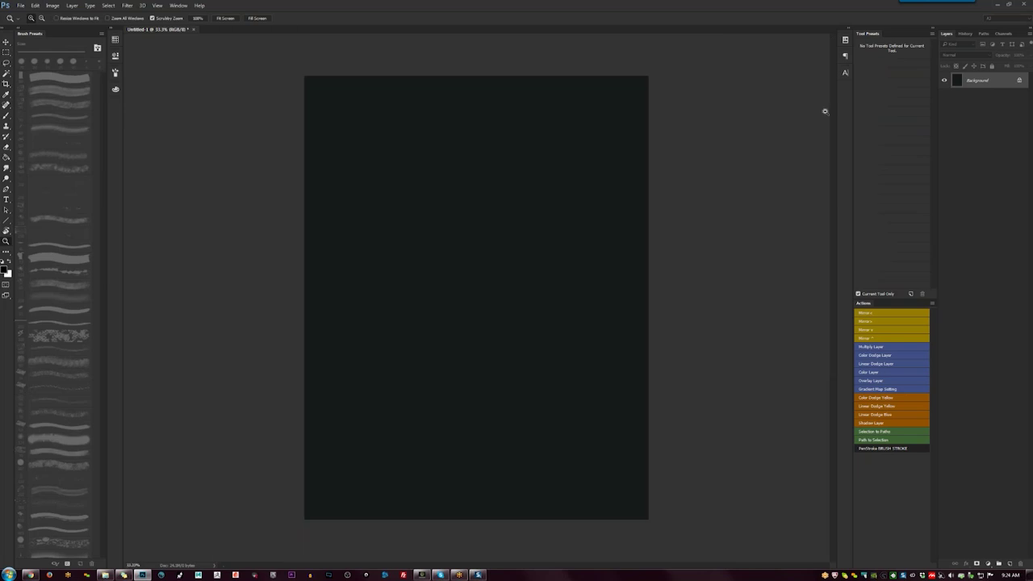
key(Tab)
key(Tab)
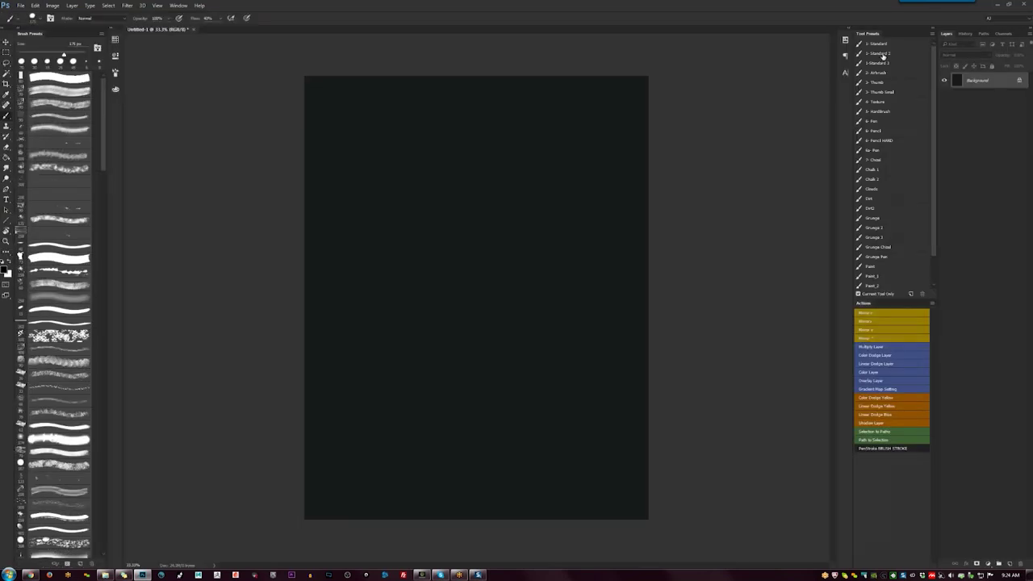
click(882, 83)
key(x)
drag(475, 136, 485, 199)
drag(461, 166, 484, 173)
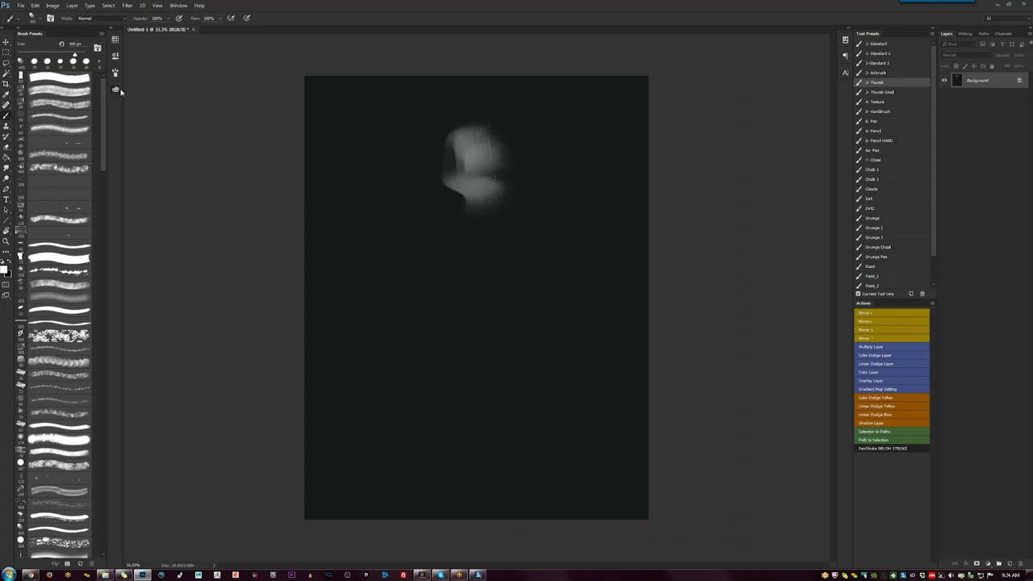
Set the foreground colour to a medium blue and paint over most of the white shape.
click(116, 89)
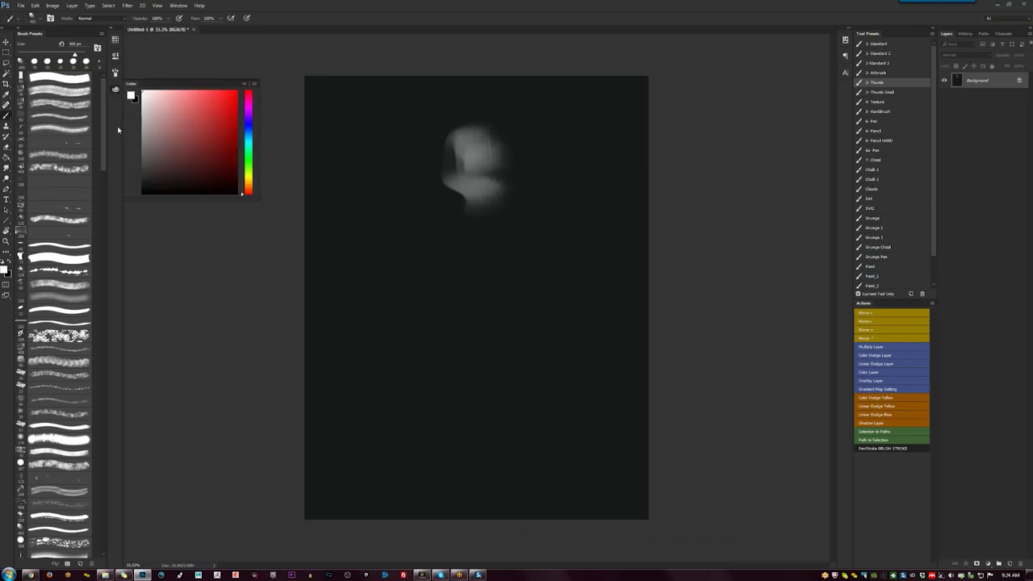
mouse_move(193, 163)
mouse_down()
mouse_move(248, 131)
mouse_move(218, 127)
mouse_up()
drag(480, 155, 487, 196)
key(bracketleft)
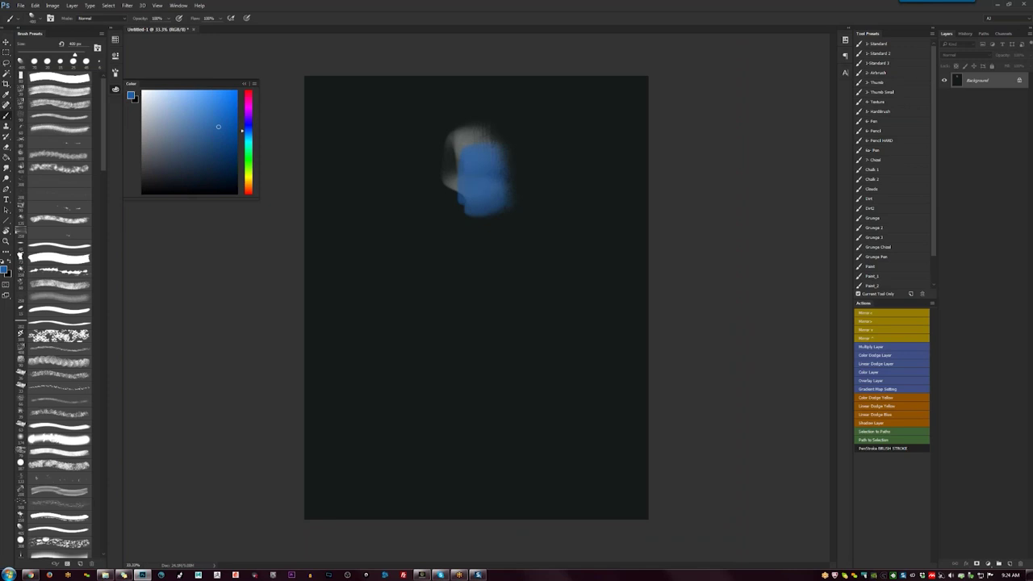
Choose a deeper, more saturated blue and extend the shape downward, to the left and faintly above.
drag(189, 106, 236, 144)
drag(481, 184, 474, 216)
mouse_move(475, 148)
mouse_down()
mouse_move(481, 140)
mouse_move(482, 165)
mouse_move(465, 187)
mouse_move(446, 175)
mouse_move(460, 212)
mouse_move(417, 169)
mouse_up()
key(bracketright)
drag(415, 120, 479, 146)
key(bracketleft)
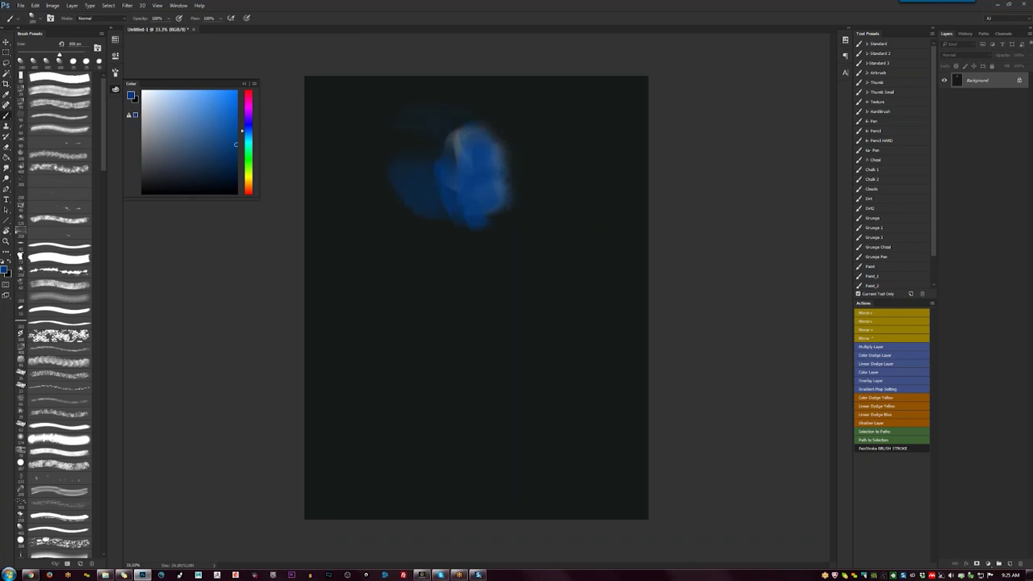
Reset to default colours and paint black shading at the blue shape's base and around its left side.
key(d)
mouse_move(462, 219)
mouse_down()
mouse_move(468, 242)
mouse_move(465, 232)
mouse_move(479, 242)
mouse_up()
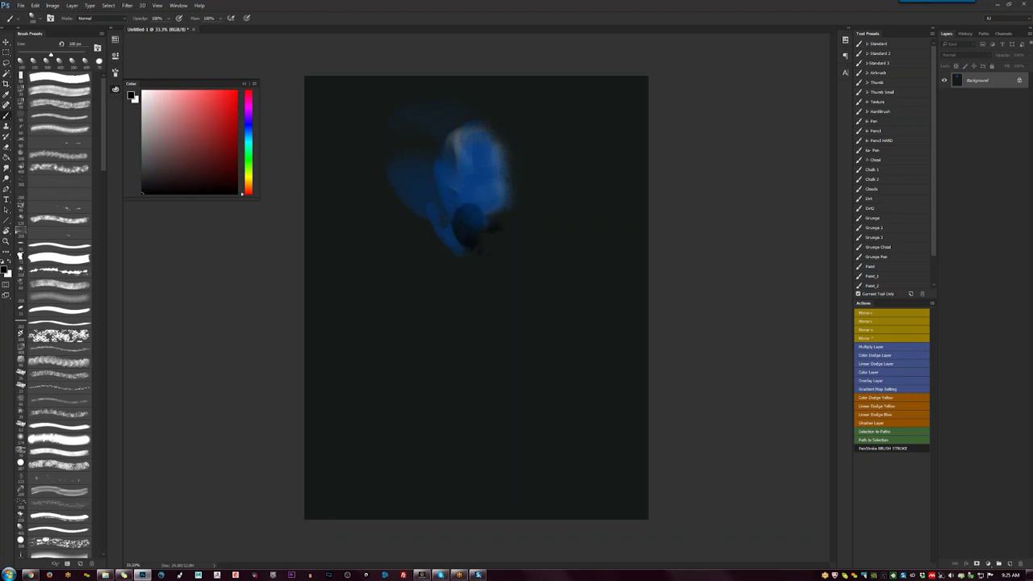
key(bracketright)
key(bracketright)
key(bracketright)
key(bracketright)
drag(418, 200, 447, 212)
drag(405, 159, 397, 179)
mouse_move(473, 151)
mouse_down()
mouse_move(438, 140)
mouse_move(465, 105)
mouse_up()
Sample the blue, paint across the upper part of the shape, and mirror the canvas horizontally.
alt+click(447, 170)
mouse_move(425, 140)
mouse_down()
mouse_move(411, 168)
mouse_move(494, 124)
mouse_move(510, 153)
mouse_up()
key(bracketright)
key(bracketright)
key(ctrl+shift+h)
Build up the outer edges and underside of the blue body with smaller strokes, and mirror the canvas again.
key(bracketleft)
key(bracketleft)
drag(455, 233, 471, 237)
mouse_move(429, 141)
mouse_down()
mouse_move(437, 190)
mouse_move(420, 181)
mouse_up()
mouse_move(418, 198)
mouse_down()
mouse_move(458, 223)
mouse_move(496, 209)
mouse_move(498, 229)
mouse_move(483, 227)
mouse_up()
alt+click(489, 230)
key(bracketright)
key(bracketright)
key(bracketright)
key(bracketright)
key(ctrl+shift+h)
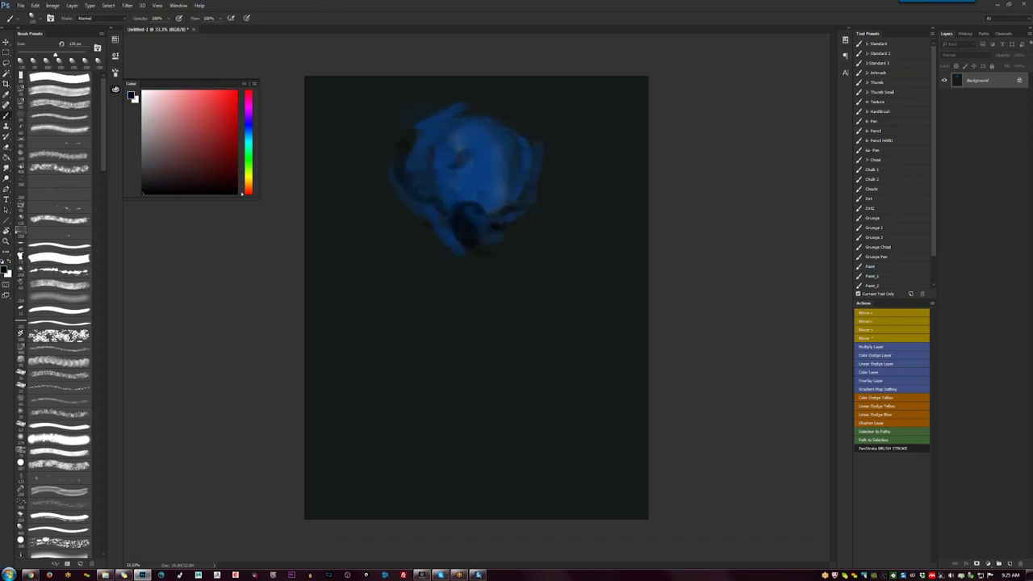
Darken the body's right side and upper interior with broad black strokes.
drag(559, 178, 553, 142)
drag(440, 126, 506, 118)
mouse_move(452, 148)
mouse_down()
mouse_move(496, 133)
mouse_move(525, 147)
mouse_up()
key(bracketright)
key(bracketright)
key(bracketright)
key(bracketright)
key(bracketright)
key(bracketright)
key(bracketright)
key(bracketright)
drag(526, 161, 515, 179)
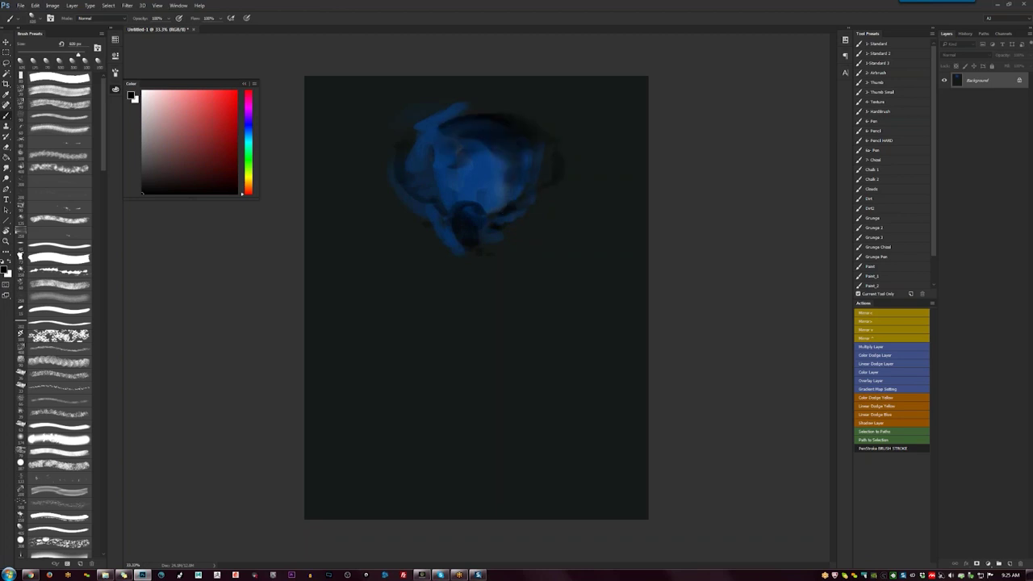
Sample the body's blue and paint over the dark strokes to form a rounded back on the right.
alt+click(484, 161)
drag(472, 146, 539, 142)
key(bracketleft)
key(bracketleft)
drag(517, 126, 457, 131)
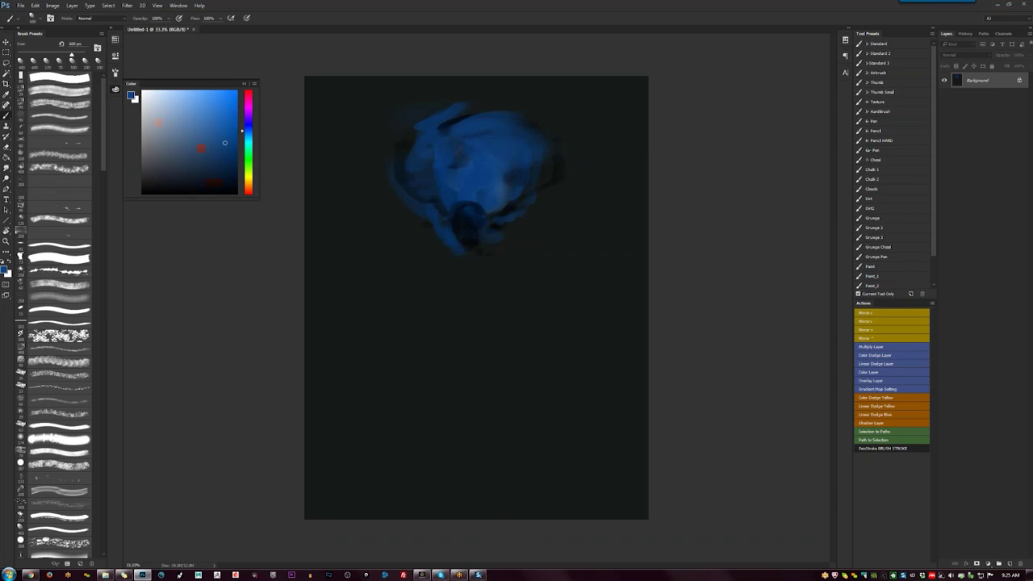
Paint the shoulder and a white arm with spread fingers reaching out from the body's left side.
key(bracketleft)
key(bracketleft)
key(bracketleft)
key(bracketleft)
mouse_move(395, 179)
mouse_down()
mouse_move(408, 198)
mouse_move(388, 198)
mouse_move(397, 205)
mouse_up()
key(d)
key(x)
click(388, 201)
mouse_move(390, 199)
mouse_down()
mouse_move(357, 227)
mouse_move(325, 223)
mouse_move(339, 231)
mouse_up()
Sample the arm's colour, paint thin pale grey legs hanging below the body, and mirror the canvas horizontally.
alt+click(381, 202)
key(bracketleft)
key(bracketright)
key(bracketright)
mouse_move(427, 226)
mouse_down()
mouse_move(441, 239)
mouse_move(444, 331)
mouse_up()
key(bracketleft)
key(bracketleft)
mouse_move(467, 293)
mouse_down()
mouse_move(475, 267)
mouse_move(453, 339)
mouse_move(458, 373)
mouse_up()
mouse_move(471, 314)
mouse_down()
mouse_move(484, 265)
mouse_move(469, 325)
mouse_up()
key(ctrl+shift+h)
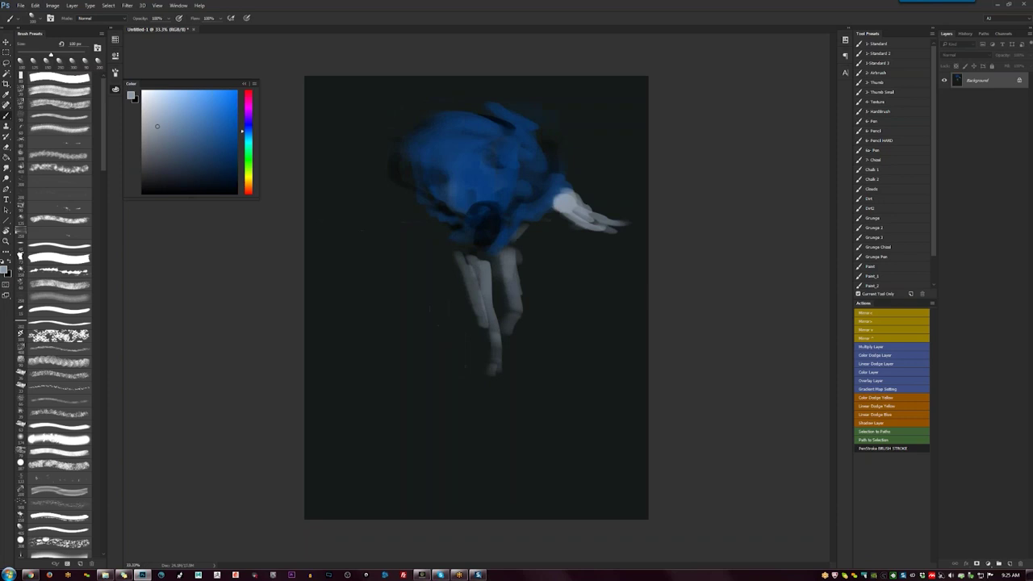
Sample a tone beside the body's base and smooth the left and middle of the body with a large brush.
alt+click(519, 235)
key(])
key(])
key(])
key(])
key(])
key(])
mouse_move(502, 161)
mouse_down()
mouse_move(479, 127)
mouse_move(438, 182)
mouse_move(410, 157)
mouse_up()
Paint a pale grey-blue head with a white highlight at the front of the body.
alt+click(488, 212)
mouse_move(489, 198)
mouse_down()
mouse_move(495, 191)
mouse_move(510, 207)
mouse_move(512, 193)
mouse_move(516, 208)
mouse_move(519, 198)
mouse_move(516, 211)
mouse_move(495, 212)
mouse_move(501, 223)
mouse_move(500, 199)
mouse_move(485, 188)
mouse_move(479, 201)
mouse_move(466, 186)
mouse_move(499, 177)
mouse_move(539, 189)
mouse_up()
key(d)
key(x)
alt+click(518, 207)
alt+click(496, 216)
key(bracketright)
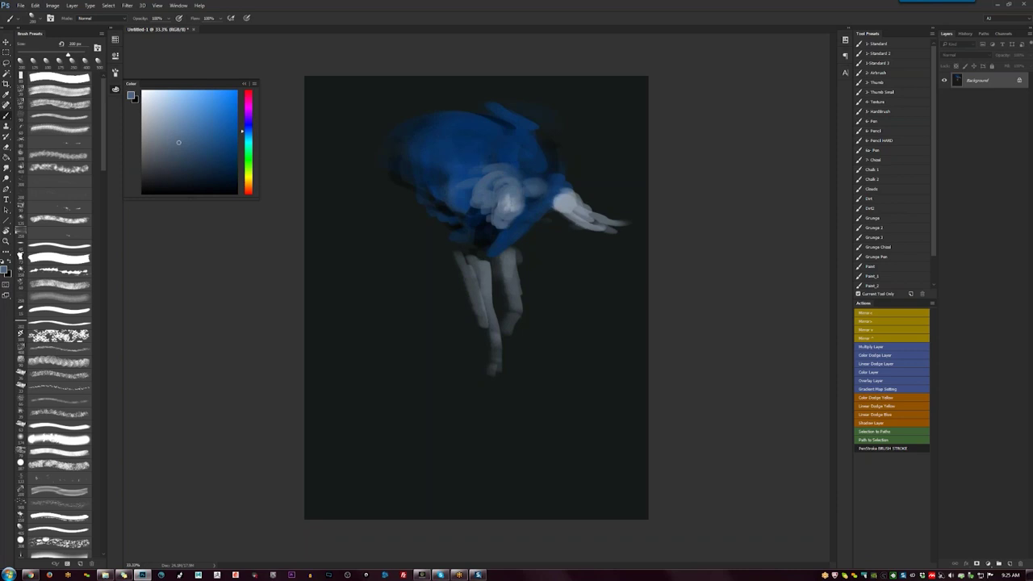
key(bracketright)
key(bracketright)
key(bracketright)
Mirror the canvas horizontally and refine the outstretched arm with a smaller brush.
key(F2)
key(bracketleft)
key(bracketleft)
key(bracketleft)
drag(428, 196, 368, 228)
alt+click(407, 203)
Shift the sampled dark background colour to an olive green and paint it along the canvas's left edge.
alt+click(391, 224)
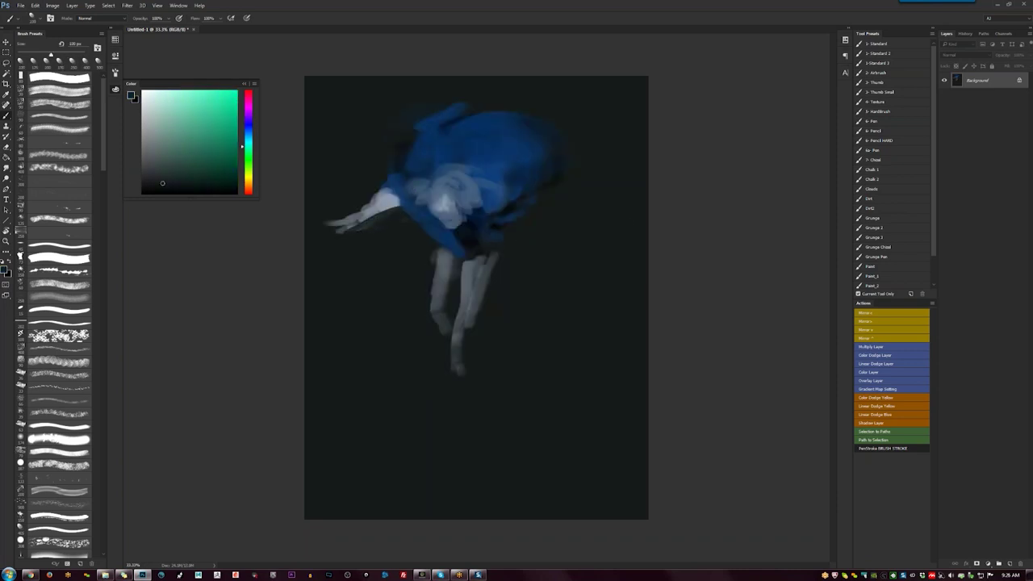
click(250, 175)
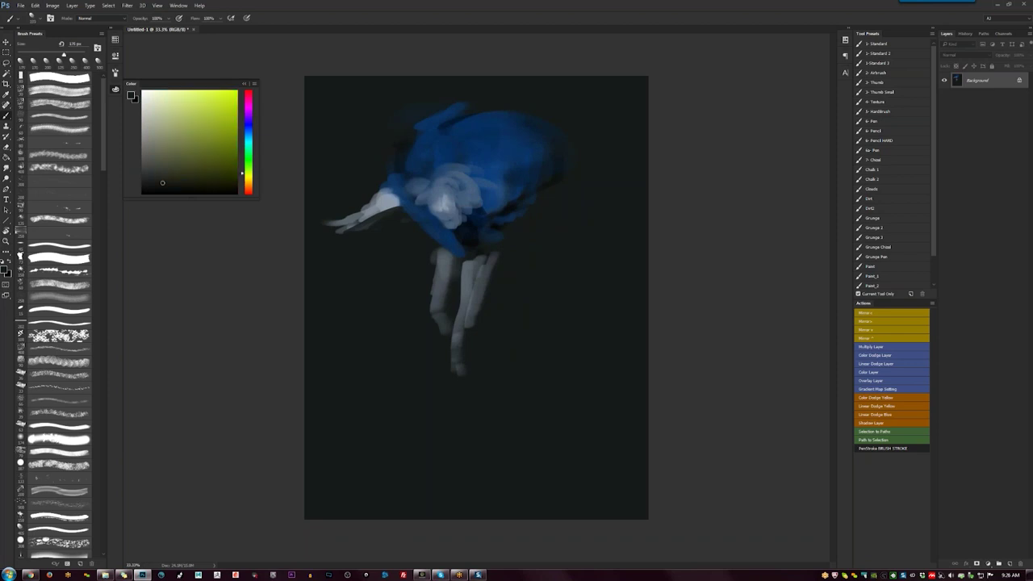
click(205, 155)
key(bracketright)
key(bracketright)
key(bracketright)
key(bracketright)
mouse_move(322, 147)
mouse_down()
mouse_move(320, 200)
mouse_move(319, 141)
mouse_move(320, 187)
mouse_up()
Sample the olive tones and spread them through the background behind and above the creature.
alt+click(342, 165)
alt+click(327, 167)
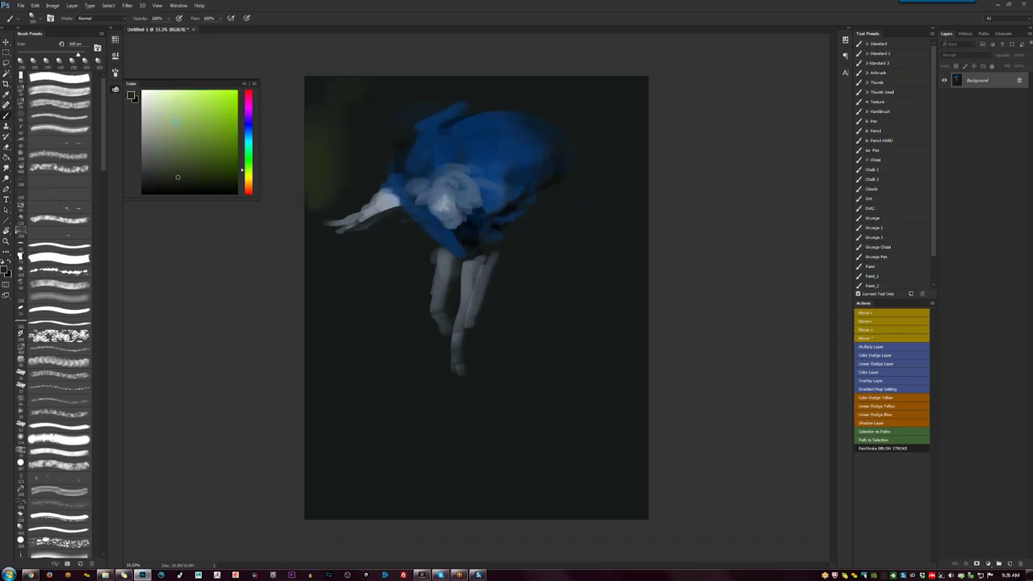
drag(521, 245, 595, 180)
drag(444, 97, 500, 89)
Sample the body's blue, rework the shoulder, lower edge and rounded back, and mirror the canvas horizontally.
alt+click(468, 129)
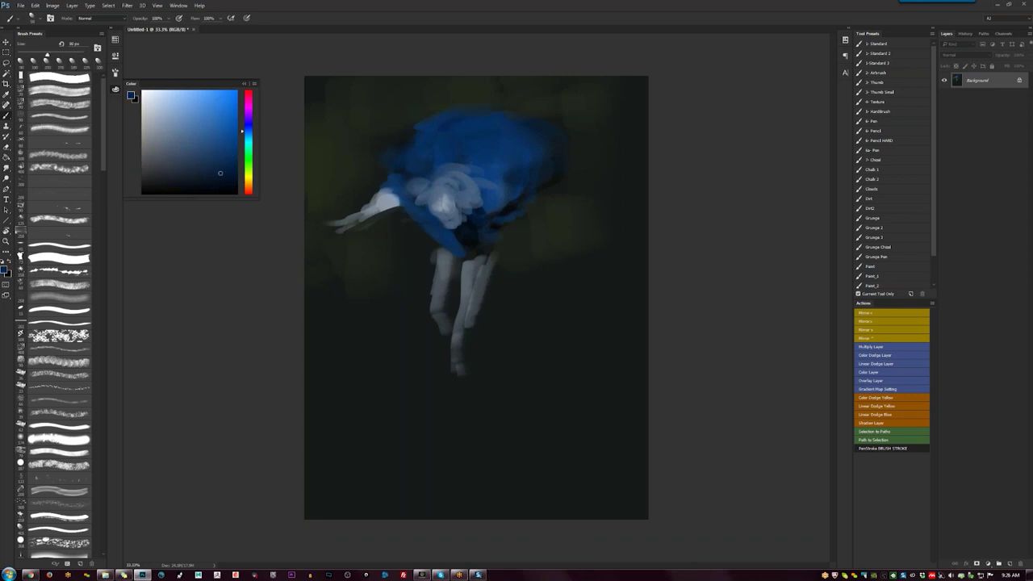
drag(376, 183, 397, 199)
key(bracketright)
mouse_move(510, 205)
mouse_down()
mouse_move(543, 192)
mouse_move(533, 179)
mouse_up()
key(bracketright)
key(bracketright)
key(bracketright)
key(bracketright)
key(bracketright)
key(bracketright)
drag(482, 184, 565, 155)
key(F2)
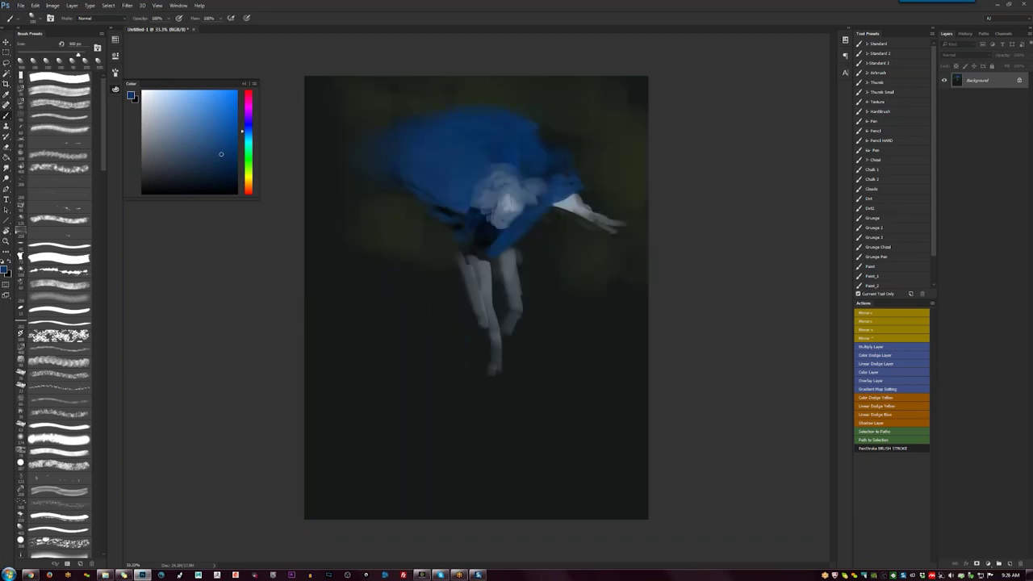
Sample the arm's pale grey and paint a forearm bending back from the elbow, ending in a hand.
alt+click(584, 204)
mouse_move(599, 214)
mouse_down()
mouse_move(593, 228)
mouse_move(618, 226)
mouse_move(590, 229)
mouse_move(551, 258)
mouse_up()
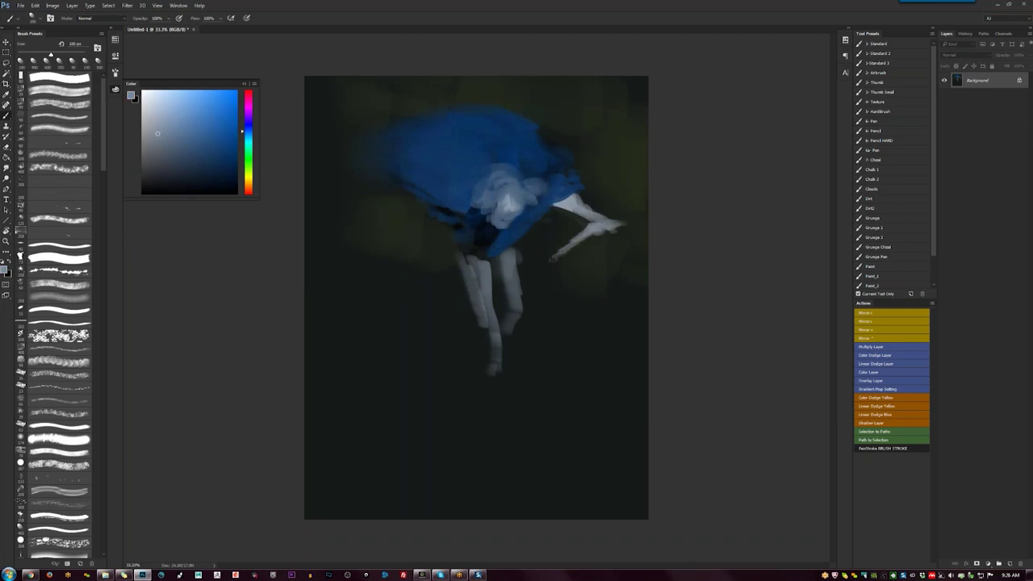
mouse_move(595, 224)
mouse_down()
mouse_move(535, 260)
mouse_move(615, 234)
mouse_move(604, 223)
mouse_up()
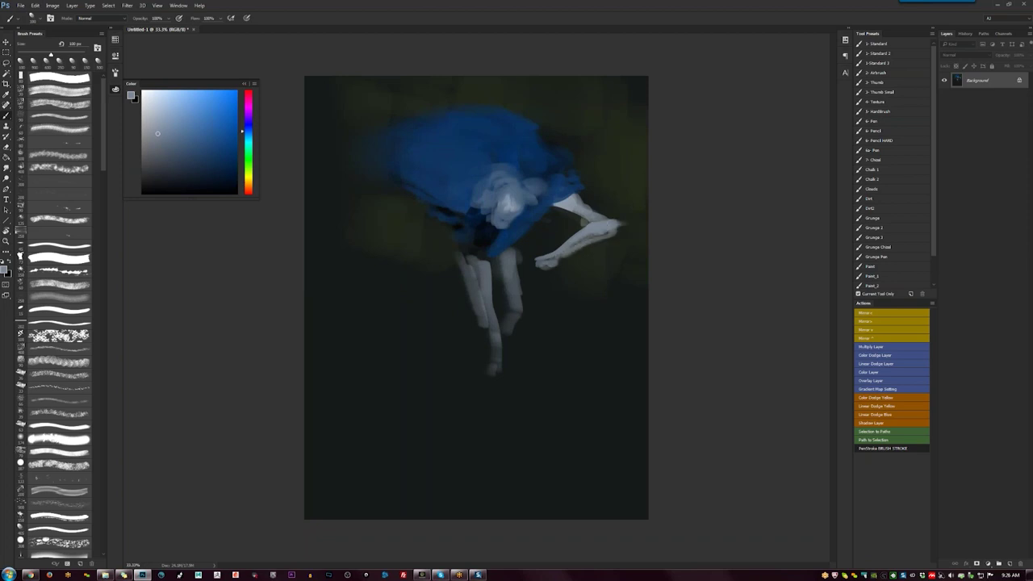
Paint a broad pale grey-blue patch on the body behind the head and enlarge the brush to 700 px.
mouse_move(502, 200)
mouse_down()
mouse_move(487, 177)
mouse_move(476, 199)
mouse_move(494, 168)
mouse_move(450, 182)
mouse_move(478, 169)
mouse_up()
key(bracketright)
key(bracketright)
key(bracketright)
key(bracketright)
key(bracketright)
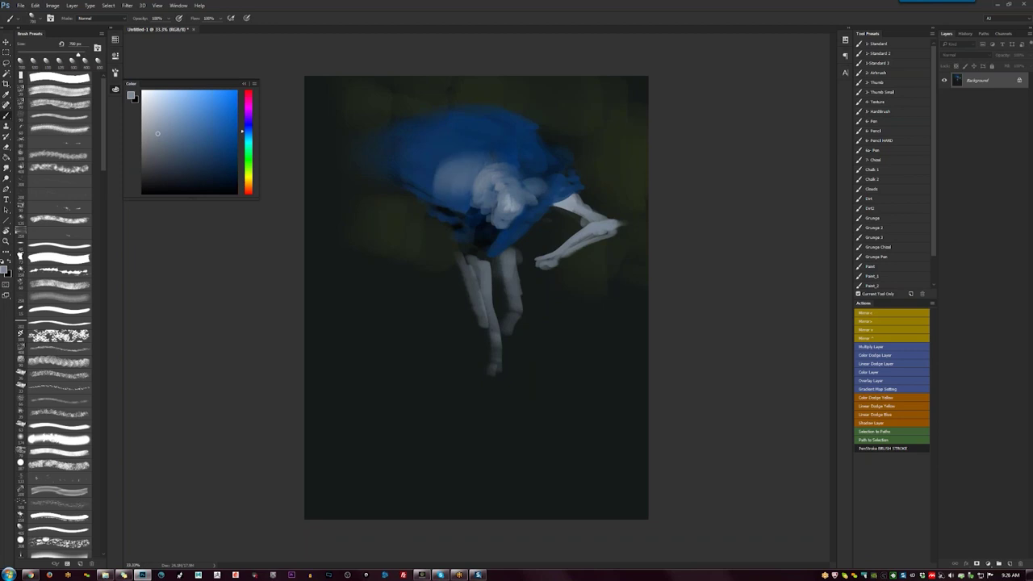
Mirror the canvas horizontally and rework the tops of the pale front legs with a smaller brush.
key(bracketright)
key(ctrl+shift+h)
key(bracketleft)
key(bracketleft)
key(bracketleft)
key(bracketleft)
key(bracketleft)
key(bracketleft)
key(bracketleft)
key(bracketleft)
mouse_move(485, 263)
mouse_down()
mouse_move(469, 281)
mouse_move(456, 340)
mouse_move(481, 261)
mouse_move(442, 255)
mouse_up()
alt+click(462, 310)
Paint black shadow along the lower edge of the blue body beside the head.
key(d)
key(bracketright)
mouse_move(485, 238)
mouse_down()
mouse_move(558, 189)
mouse_move(541, 206)
mouse_up()
key(bracketleft)
key(bracketleft)
Sample the pale blue-grey and paint a bent arm reaching out from the shoulder opposite the finished arm.
key(x)
alt+click(504, 183)
mouse_move(539, 206)
mouse_down()
mouse_move(553, 194)
mouse_move(558, 201)
mouse_up()
alt+click(502, 184)
key(bracketright)
key(bracketright)
drag(539, 201, 590, 220)
key(bracketright)
mouse_move(565, 201)
mouse_down()
mouse_move(605, 224)
mouse_move(543, 260)
mouse_up()
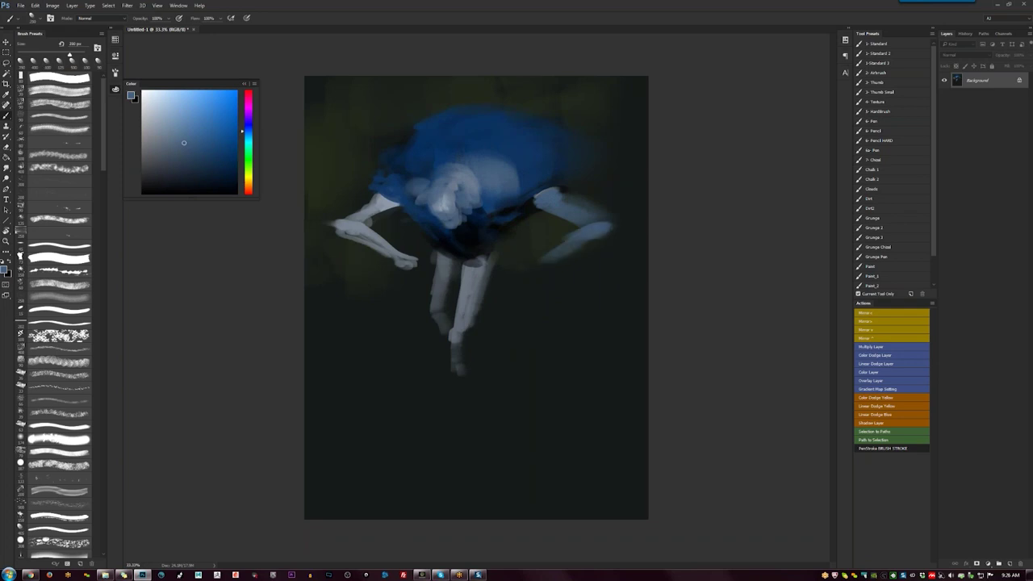
Define the new arm's upper section with a smaller brush, mirror the canvas and extend its forearm into a hand.
key(bracketleft)
key(bracketleft)
key(bracketleft)
mouse_move(555, 192)
mouse_down()
mouse_move(535, 201)
mouse_move(594, 219)
mouse_up()
mouse_move(545, 204)
mouse_down()
mouse_move(584, 226)
mouse_move(602, 219)
mouse_move(571, 240)
mouse_up()
key(F2)
mouse_move(377, 241)
mouse_down()
mouse_move(442, 276)
mouse_move(449, 294)
mouse_up()
key(bracketleft)
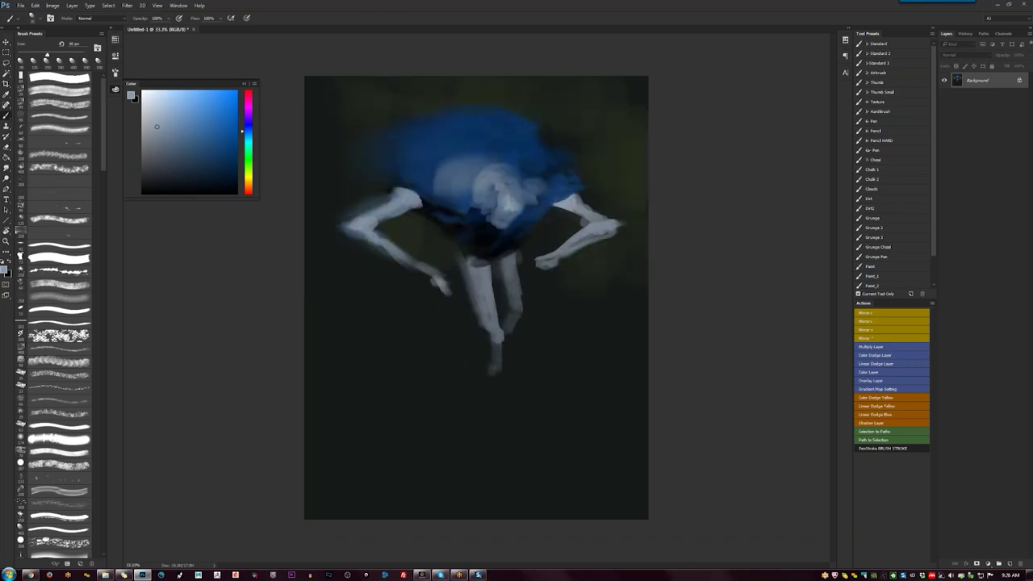
Paint a long grey rear leg behind the new arm, rising to the canvas edge and bending down.
key(bracketright)
key(bracketright)
key(bracketright)
key(bracketright)
key(bracketright)
mouse_move(381, 191)
mouse_down()
mouse_move(310, 241)
mouse_move(331, 250)
mouse_move(326, 298)
mouse_up()
click(327, 242)
alt+click(372, 194)
drag(330, 237, 346, 326)
Paint a faint rear leg descending behind the opposite arm and short grey limb stubs on both sides beneath the body.
drag(544, 213, 583, 299)
drag(568, 260, 587, 333)
key(bracketleft)
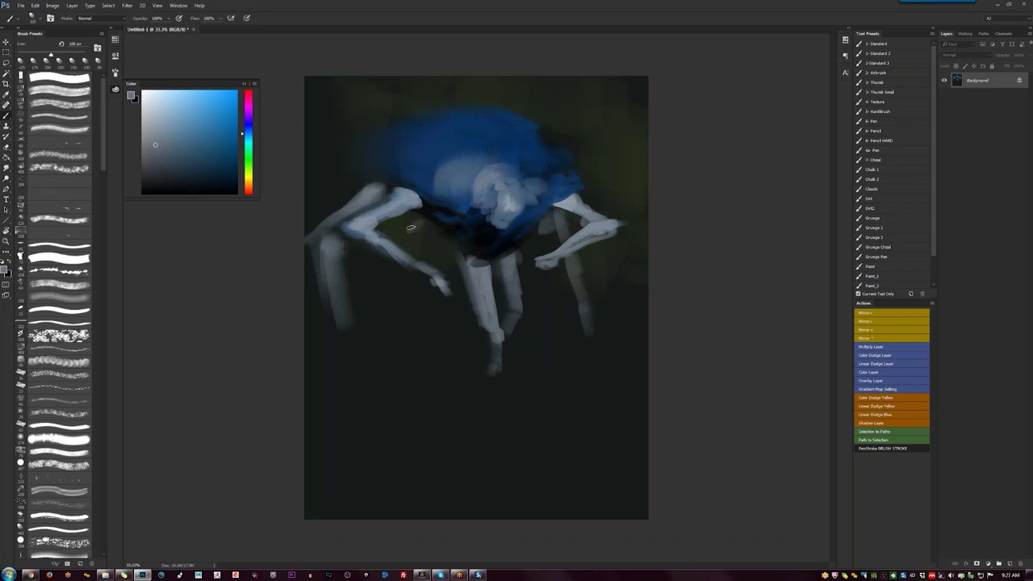
mouse_move(411, 227)
mouse_down()
mouse_move(402, 226)
mouse_move(405, 242)
mouse_move(432, 218)
mouse_up()
mouse_move(539, 233)
mouse_down()
mouse_move(531, 242)
mouse_move(494, 226)
mouse_move(516, 221)
mouse_up()
Sample the dark blue and fill in the shadowed underside of the body above the middle legs.
key(d)
alt+click(458, 239)
key(bracketright)
key(bracketright)
drag(485, 243, 480, 235)
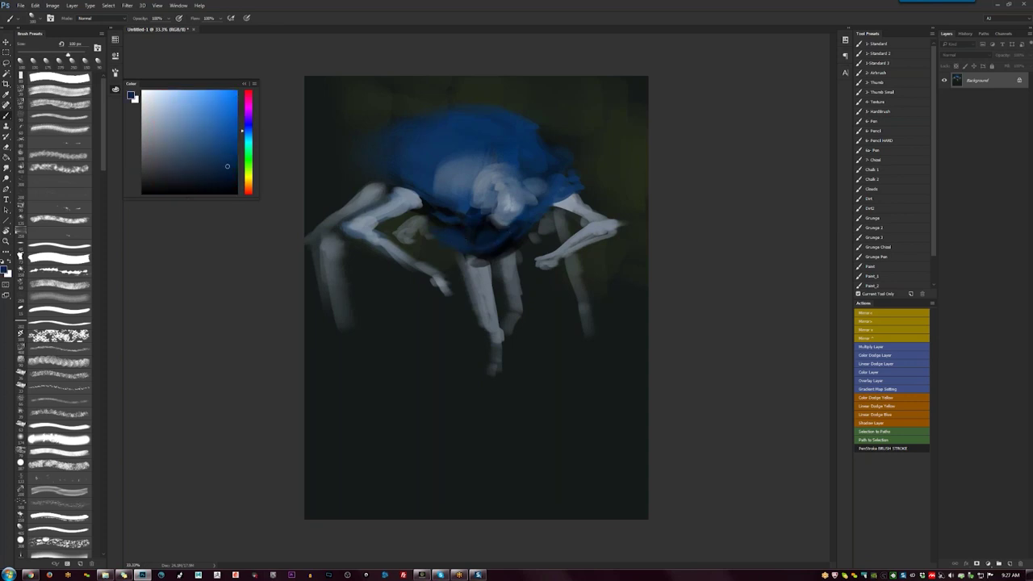
Paint dark tones over the two middle legs so they fade into the background.
key(d)
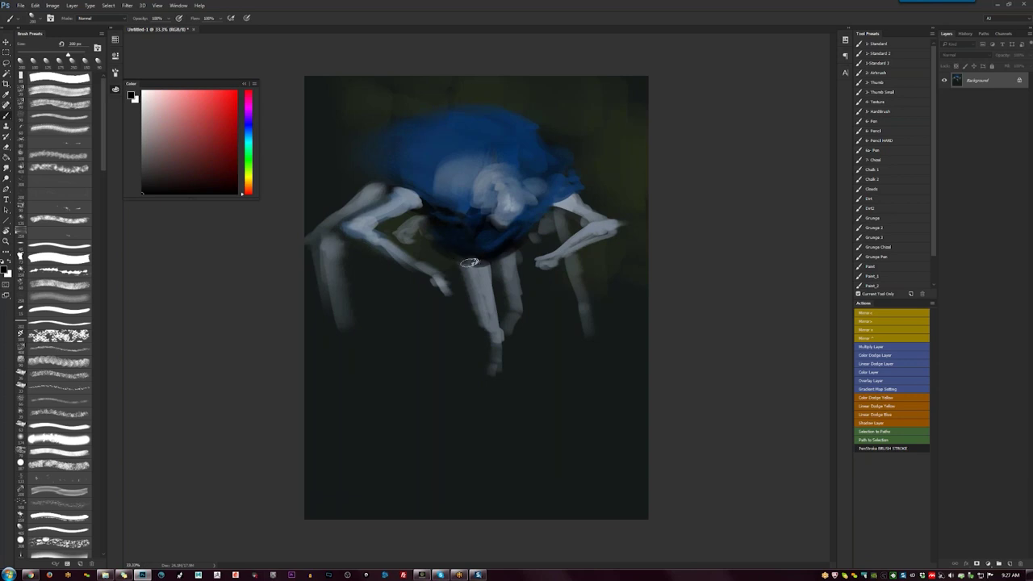
alt+click(502, 252)
drag(506, 260, 500, 342)
drag(478, 272, 487, 329)
alt+click(490, 247)
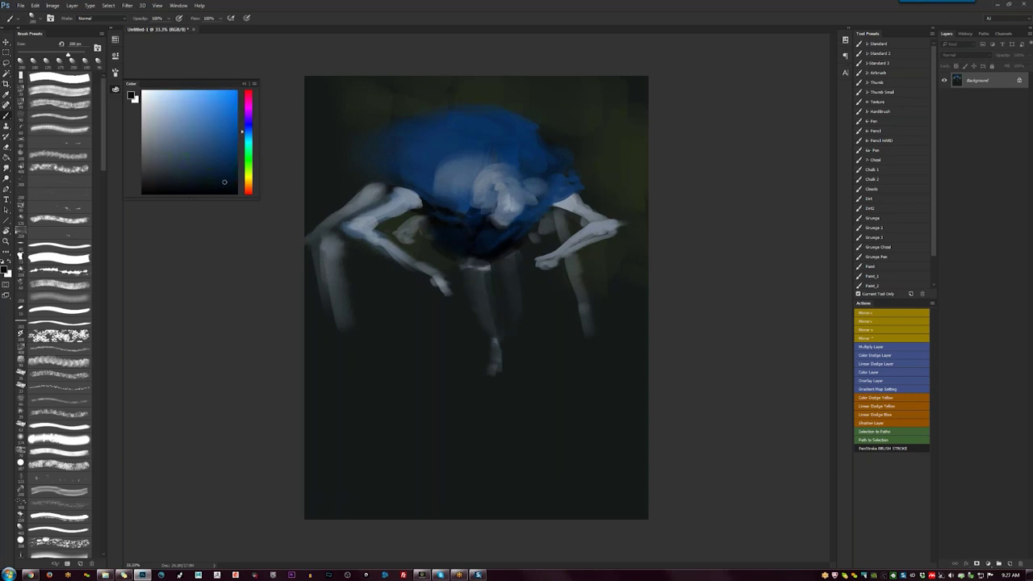
key(d)
mouse_move(466, 270)
mouse_down()
mouse_move(503, 264)
mouse_move(520, 326)
mouse_move(546, 338)
mouse_up()
Sample the dark olive and spread it through the background beneath the body and beside its back with a larger brush.
alt+click(525, 259)
alt+click(518, 270)
key(])
key(])
drag(360, 127, 319, 147)
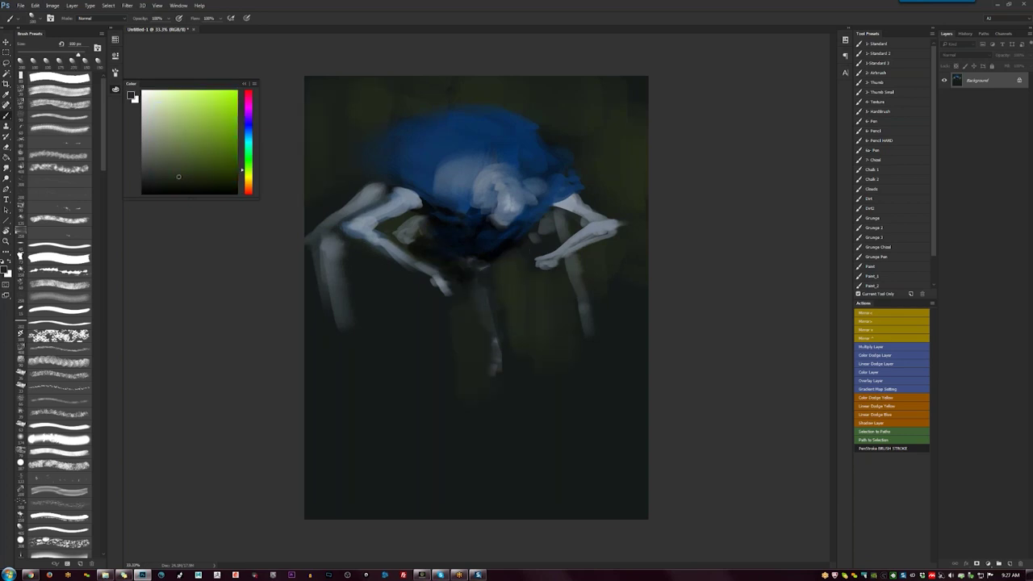
Mirror the canvas horizontally, choose a light mint green and paint a broad horizontal patch on the ground.
key(ctrl+shift+h)
alt+click(515, 184)
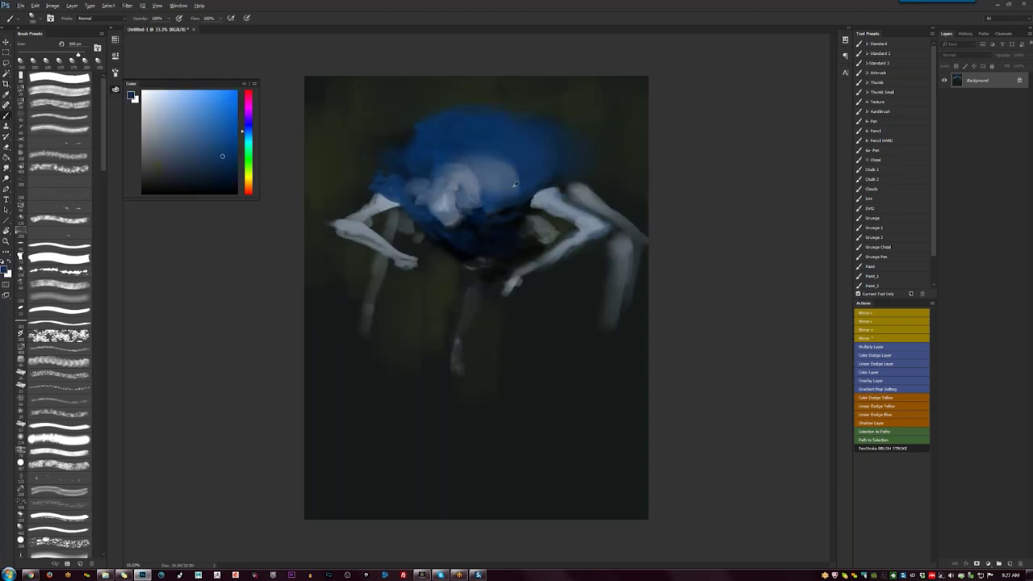
click(249, 147)
click(208, 122)
click(189, 100)
mouse_move(517, 466)
mouse_down()
mouse_move(379, 472)
mouse_move(556, 464)
mouse_move(355, 474)
mouse_up()
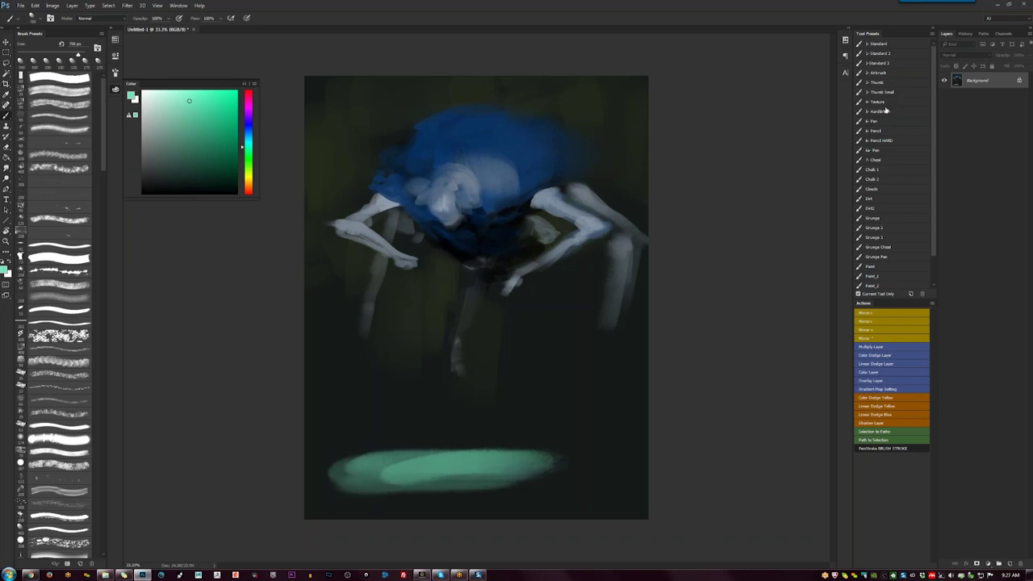
Use the Airbrush preset with a much larger brush to spread a soft mint glow across the lower canvas.
click(890, 76)
mouse_move(515, 450)
mouse_down()
mouse_move(403, 447)
mouse_move(557, 436)
mouse_move(427, 452)
mouse_move(372, 423)
mouse_up()
key(bracketright)
key(bracketright)
key(bracketright)
key(bracketright)
drag(598, 452, 380, 432)
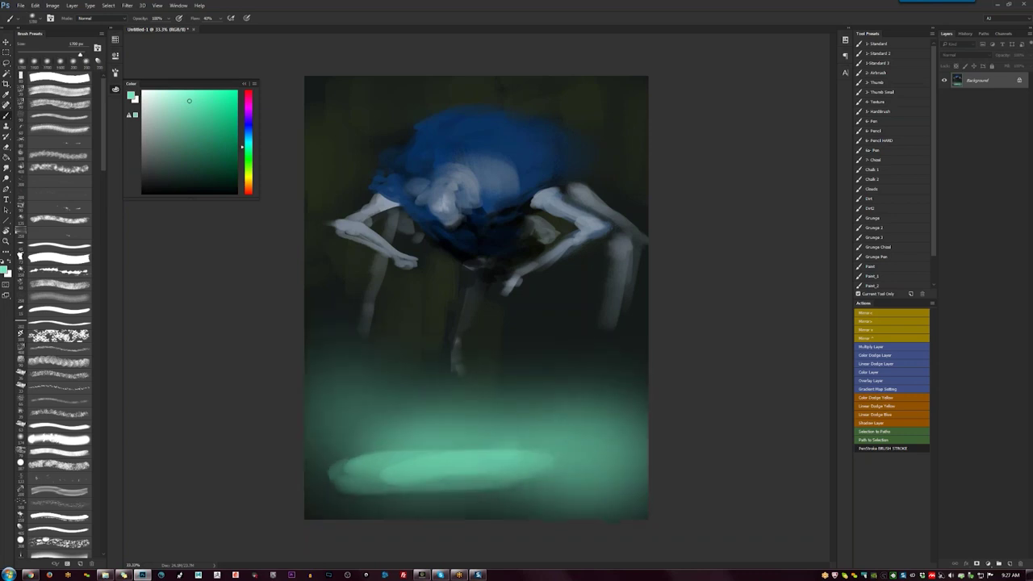
Choose a light yellow-green and airbrush a soft olive glow into the upper background.
click(249, 172)
click(169, 90)
drag(380, 76, 403, 79)
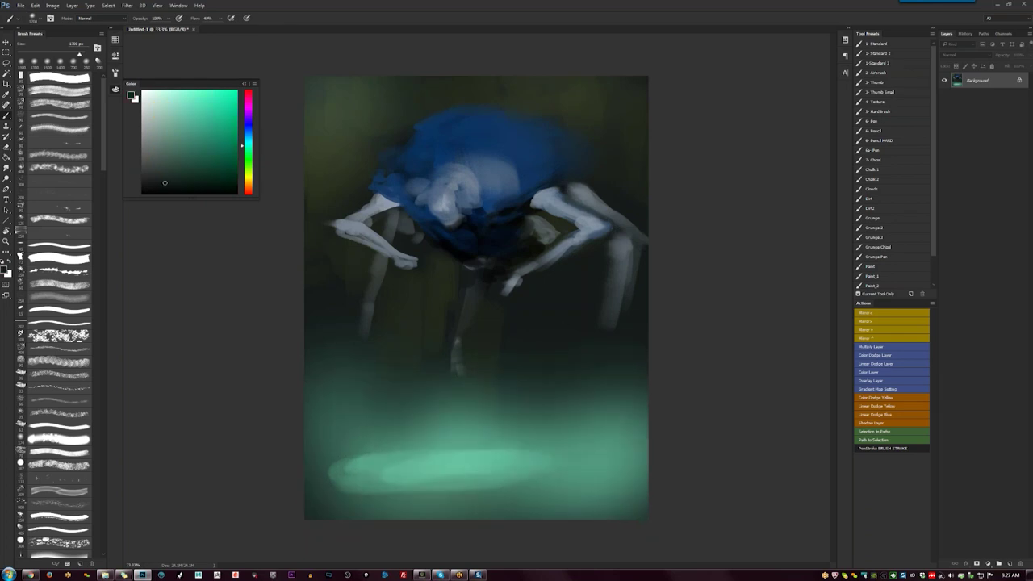
Darken parts of the ground glow, sample its green and rebuild the mist along the sides of the lower canvas.
mouse_move(548, 424)
mouse_down()
mouse_move(382, 449)
mouse_move(323, 440)
mouse_up()
alt+click(364, 476)
mouse_move(359, 477)
mouse_down()
mouse_move(331, 478)
mouse_move(522, 487)
mouse_move(343, 441)
mouse_up()
mouse_move(605, 379)
mouse_down()
mouse_move(638, 408)
mouse_move(641, 440)
mouse_up()
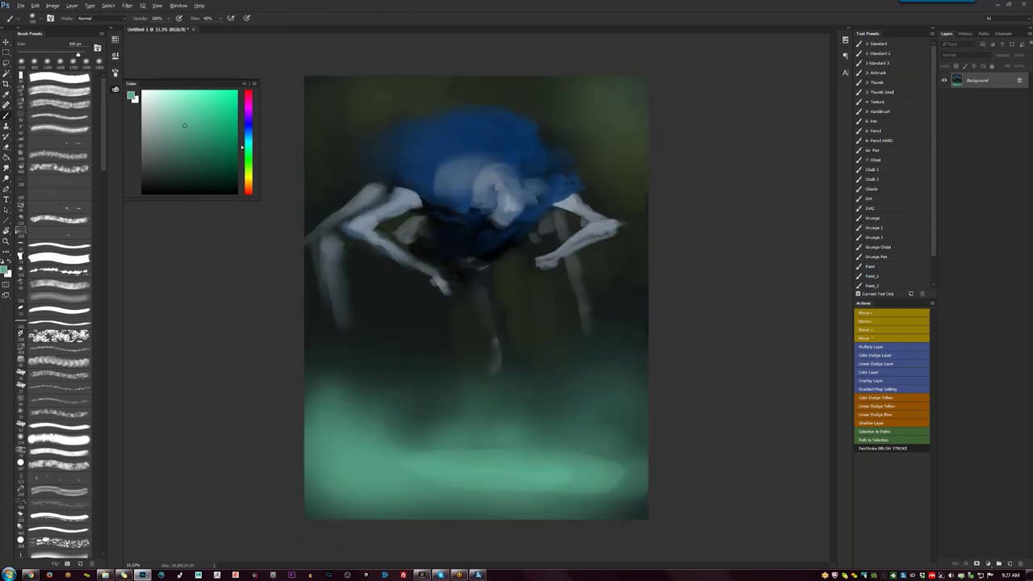
Sample the body and head tones, soften the head's form and add a bright highlight on it.
alt+click(380, 141)
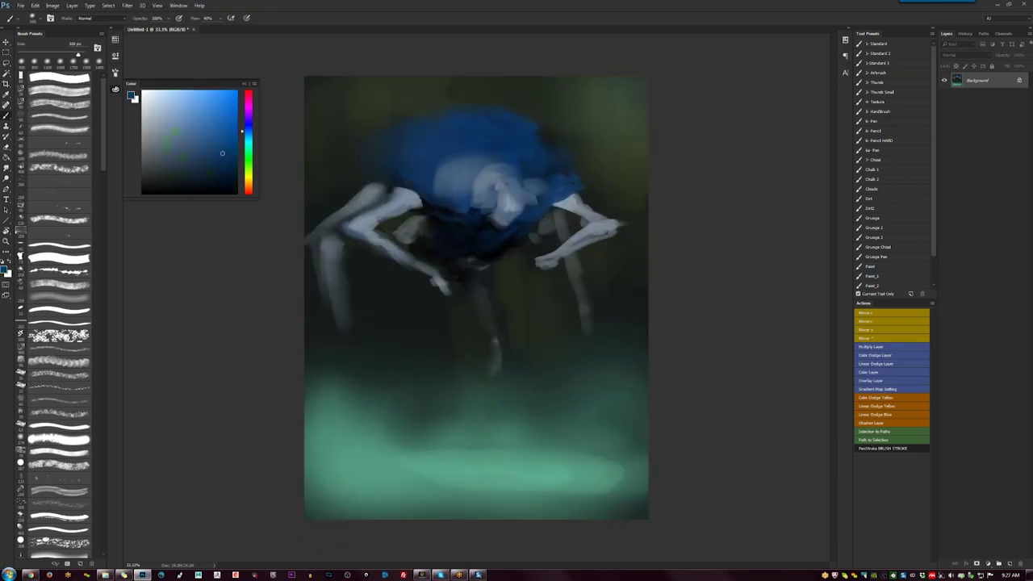
alt+click(461, 169)
mouse_move(489, 152)
mouse_down()
mouse_move(532, 170)
mouse_move(509, 189)
mouse_move(533, 193)
mouse_move(512, 200)
mouse_move(517, 207)
mouse_move(497, 207)
mouse_move(499, 191)
mouse_up()
key(bracketleft)
key(d)
key(x)
key(bracketleft)
alt+click(500, 199)
drag(497, 187, 501, 182)
Sample the head's light grey and brighten the pale patch behind the head with a smaller brush.
key(bracketleft)
key(bracketleft)
key(bracketleft)
key(bracketleft)
key(bracketleft)
key(bracketleft)
key(bracketleft)
alt+click(487, 208)
alt+click(500, 210)
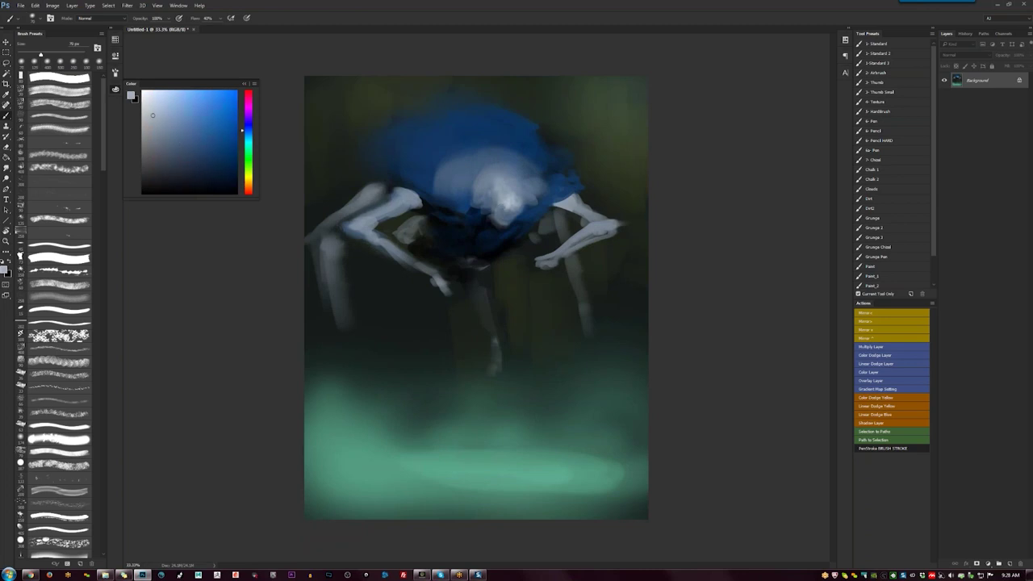
drag(491, 169, 469, 191)
key(bracketright)
drag(469, 169, 457, 171)
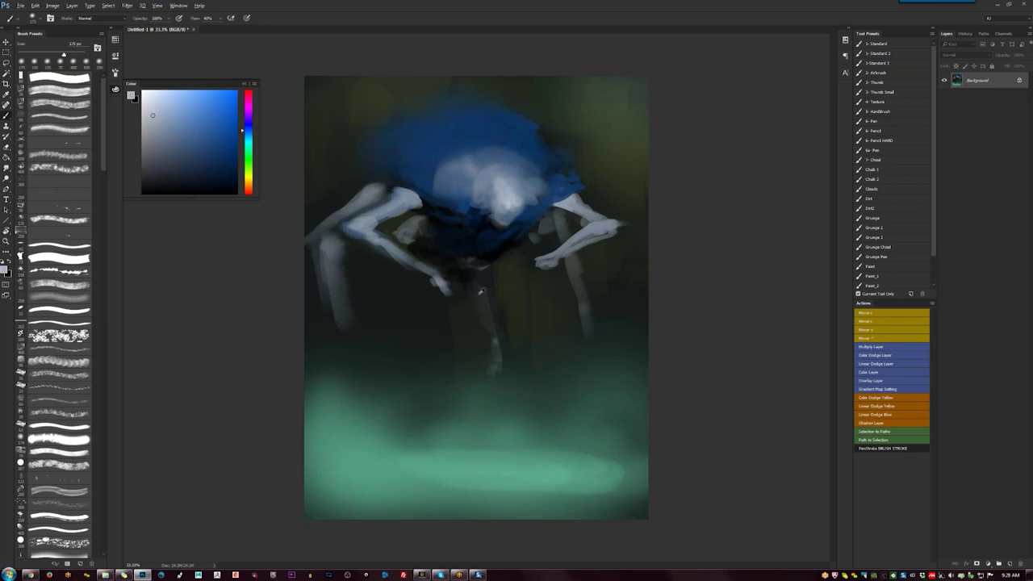
Sample the pale head colour and repaint two thin legs beneath the body, one reaching down to the green mist.
alt+click(511, 191)
key(bracketleft)
key(bracketleft)
key(bracketleft)
drag(476, 284, 493, 352)
mouse_move(439, 299)
mouse_down()
mouse_move(501, 415)
mouse_move(482, 387)
mouse_up()
Paint a pale rear limb from the shoulder to the canvas edge and a splayed claw above it.
key(bracketleft)
key(bracketleft)
drag(368, 177, 308, 198)
key(bracketright)
key(bracketright)
key(bracketright)
mouse_move(331, 165)
mouse_down()
mouse_move(338, 130)
mouse_move(334, 153)
mouse_up()
drag(334, 153, 315, 164)
drag(315, 128, 330, 160)
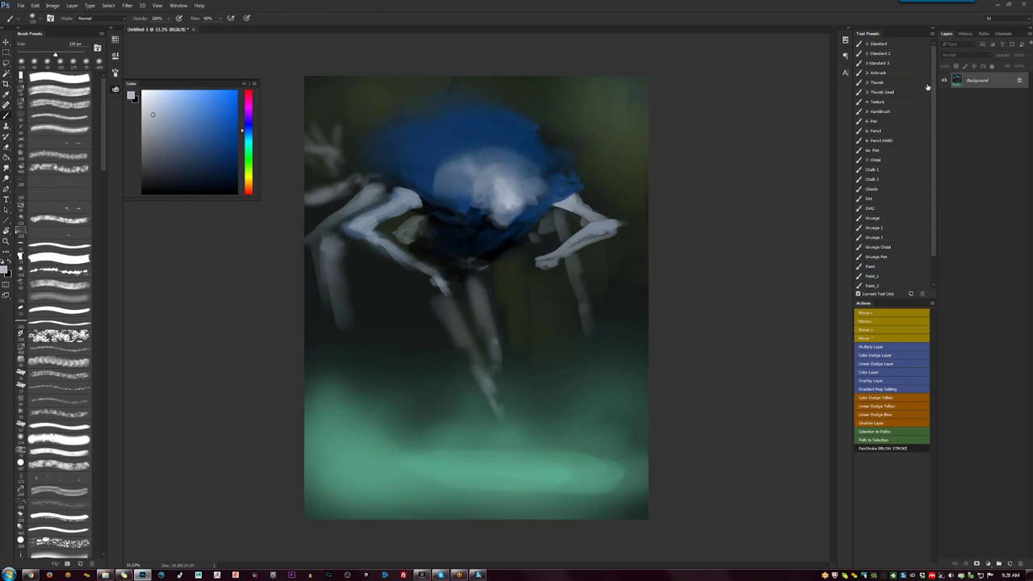
Mirror the canvas horizontally, sample the background olive and paint over the splayed claw above the rear limb.
click(899, 82)
key(ctrl+shift+h)
alt+click(626, 117)
mouse_move(615, 129)
mouse_down()
mouse_move(638, 131)
mouse_move(618, 147)
mouse_move(643, 145)
mouse_up()
key(bracketleft)
key(bracketleft)
key(bracketleft)
key(bracketleft)
key(bracketleft)
alt+click(612, 182)
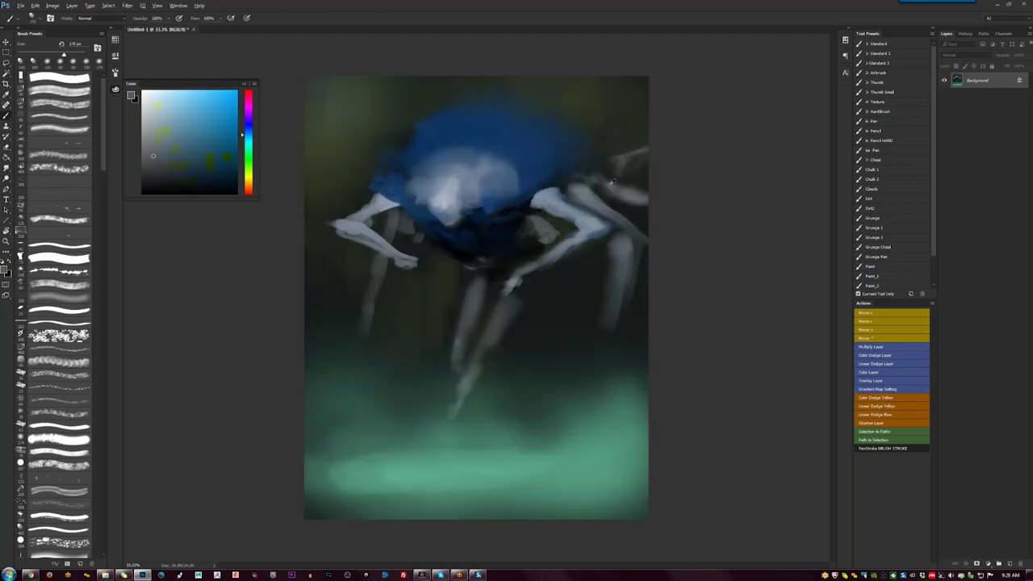
Sample the limb's blue-grey and paint a knobbly joint and upper segment connecting the rear limb to the body.
alt+click(568, 179)
drag(570, 177, 586, 184)
drag(566, 179, 586, 179)
key(bracketleft)
key(bracketleft)
key(bracketleft)
key(bracketleft)
key(bracketleft)
key(bracketleft)
drag(569, 162, 633, 189)
Enlarge the brush and paint two grey rear limbs from the opposite shoulder out to the canvas edge.
key(bracketright)
key(bracketright)
key(bracketright)
key(bracketright)
key(bracketright)
key(bracketright)
key(bracketright)
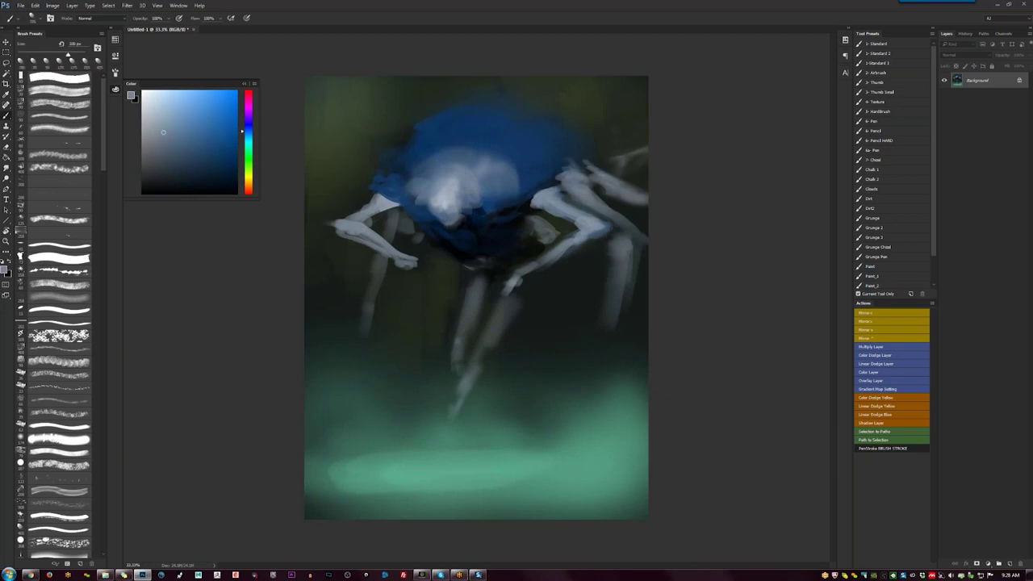
mouse_move(378, 180)
mouse_down()
mouse_move(300, 219)
mouse_move(327, 216)
mouse_move(356, 166)
mouse_up()
drag(371, 162, 306, 191)
alt+click(329, 183)
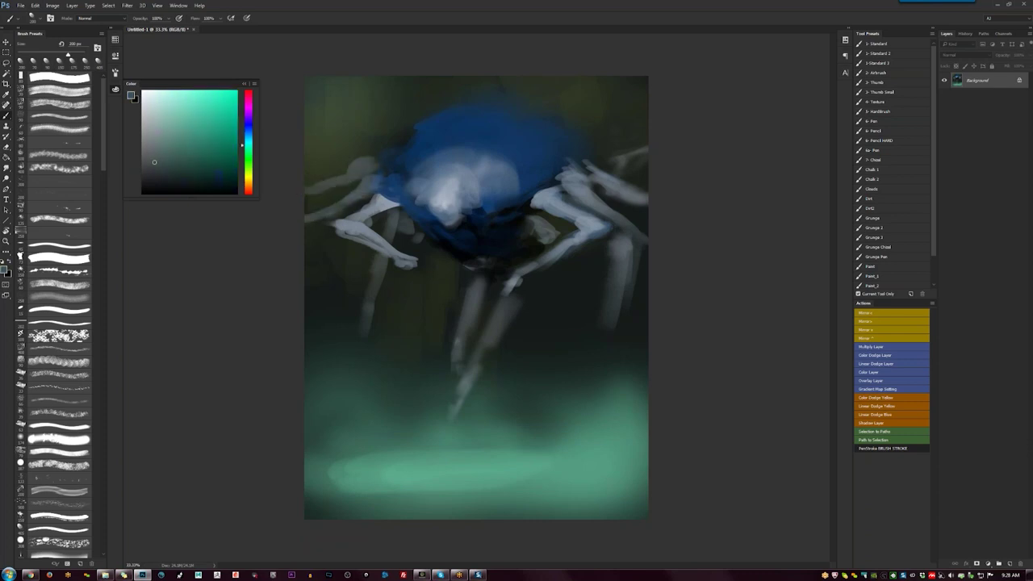
Sample the body's blue, fill out the shoulder and extend the back up to the canvas's upper edge.
alt+click(379, 148)
drag(408, 136, 377, 184)
alt+click(400, 190)
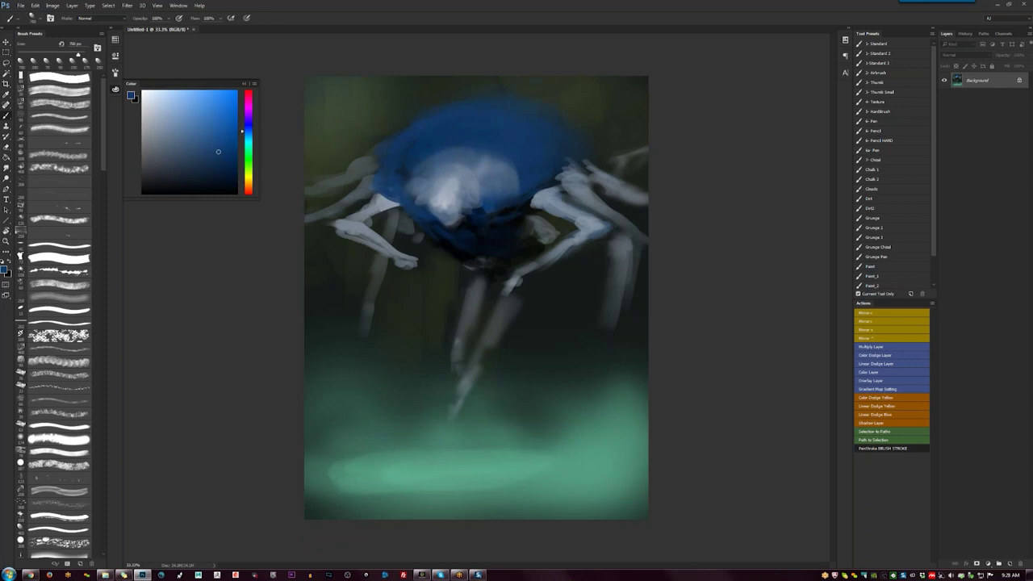
drag(435, 109, 445, 83)
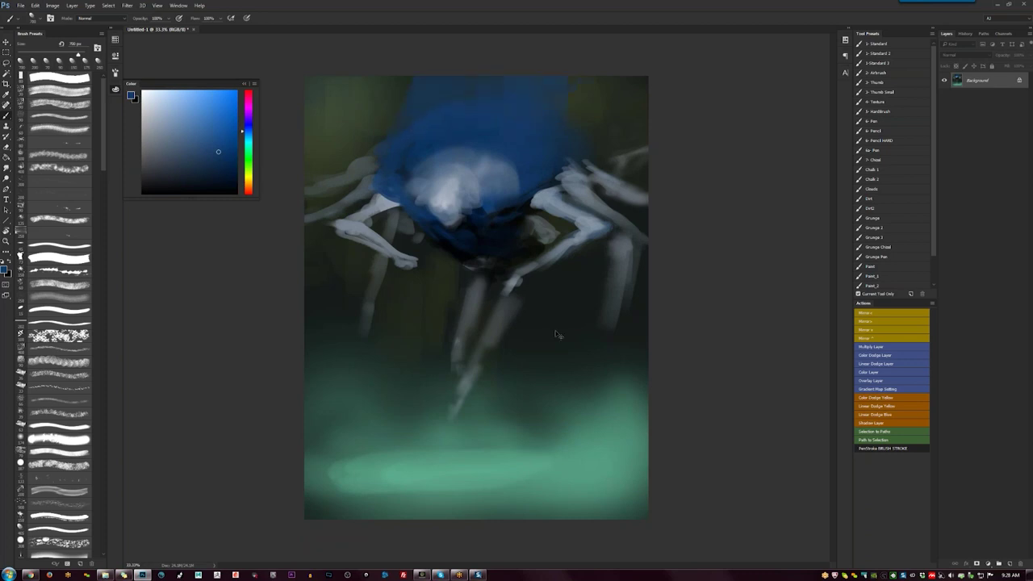
Mirror the canvas, choose a more saturated dark blue and widen the body from the rear shoulder toward the upper corner.
key(F2)
key(])
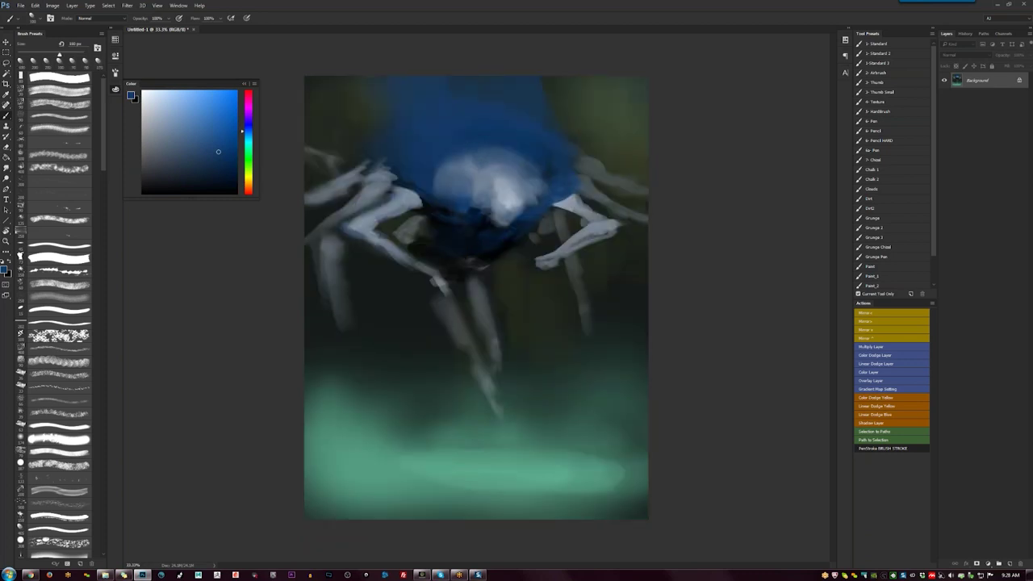
drag(373, 150, 325, 111)
click(236, 160)
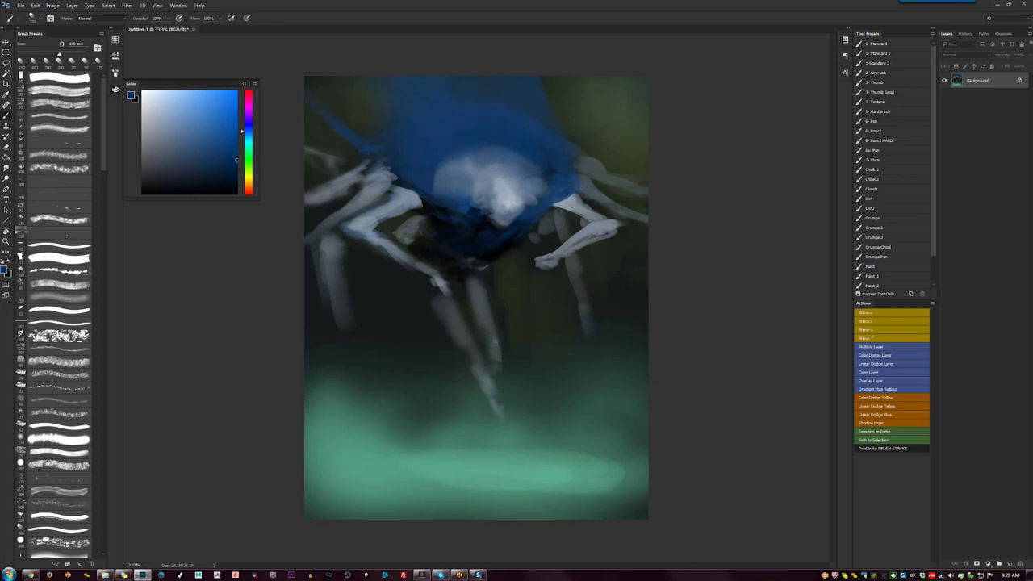
drag(357, 104, 418, 84)
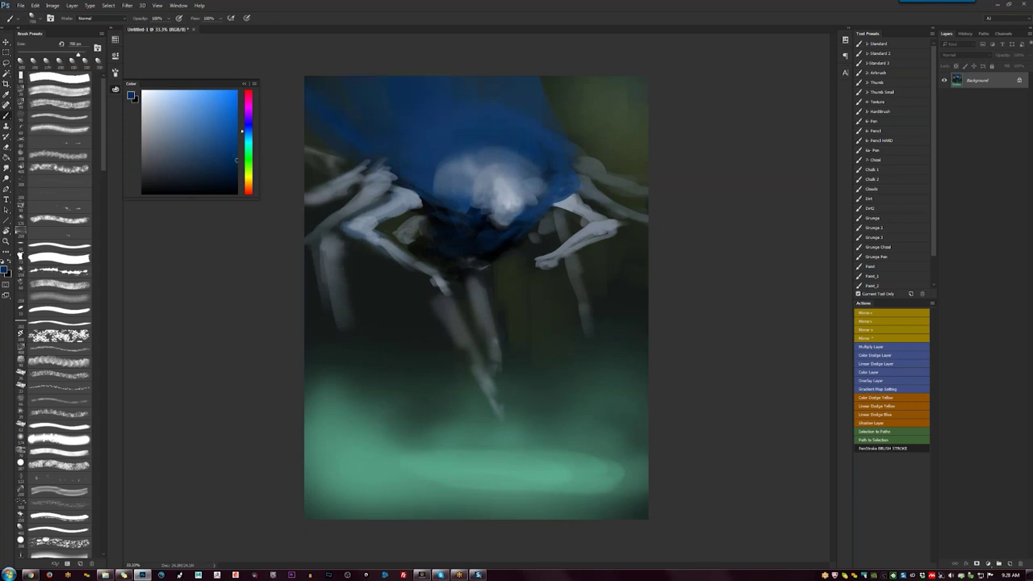
Paint dark blue strokes into the edge of the pale head, then reduce the brush to 70 px and reset to default colours.
key(bracketleft)
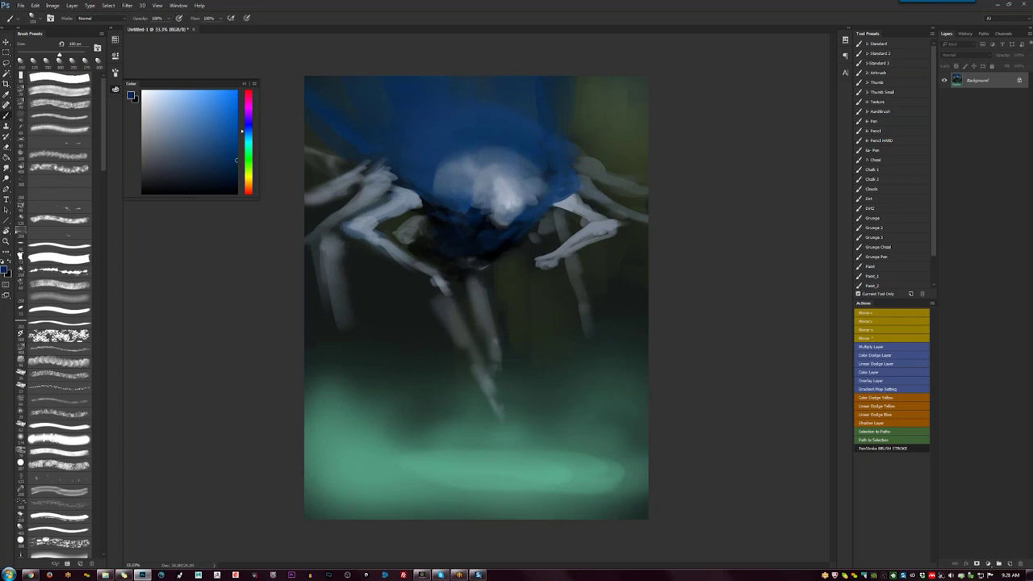
mouse_move(475, 152)
mouse_down()
mouse_move(501, 159)
mouse_move(465, 159)
mouse_up()
key(bracketleft)
key(bracketleft)
key(bracketleft)
key(bracketleft)
key(bracketleft)
key(bracketleft)
key(bracketleft)
key(d)
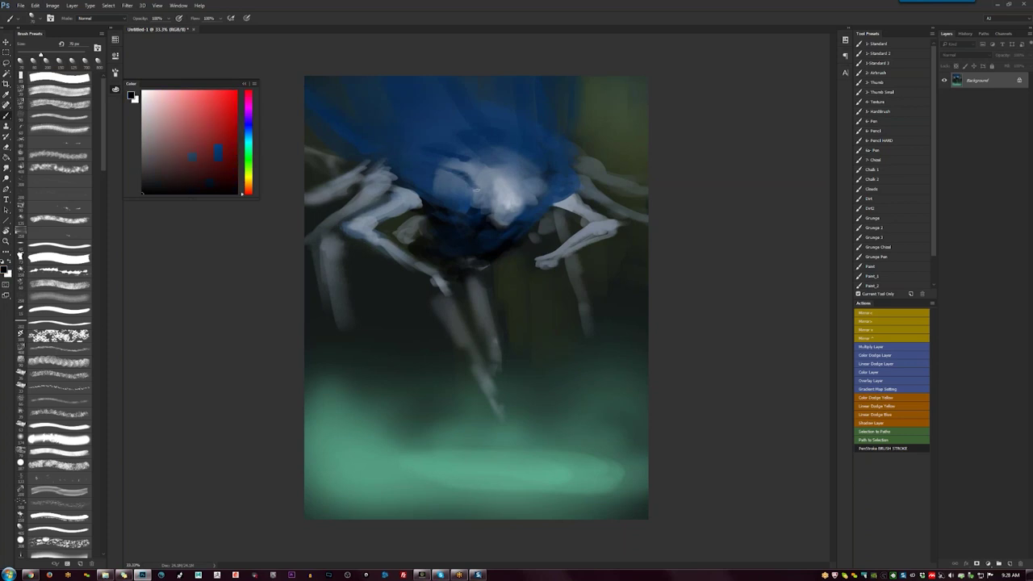
Sample the head's pale blue-grey and paint wispy strokes rising from the head into the blue back, enlarging the brush.
alt+click(474, 186)
drag(441, 168, 397, 147)
key(bracketright)
key(bracketright)
key(bracketright)
key(bracketright)
key(bracketright)
mouse_move(476, 161)
mouse_down()
mouse_move(454, 141)
mouse_move(474, 134)
mouse_up()
mouse_move(491, 149)
mouse_down()
mouse_move(499, 122)
mouse_move(523, 144)
mouse_move(479, 131)
mouse_up()
Sample mid-blue from the back and blend the pale wisps behind the head into the body with a larger brush.
key(bracketright)
alt+click(485, 119)
key(bracketright)
drag(473, 131, 440, 151)
alt+click(457, 142)
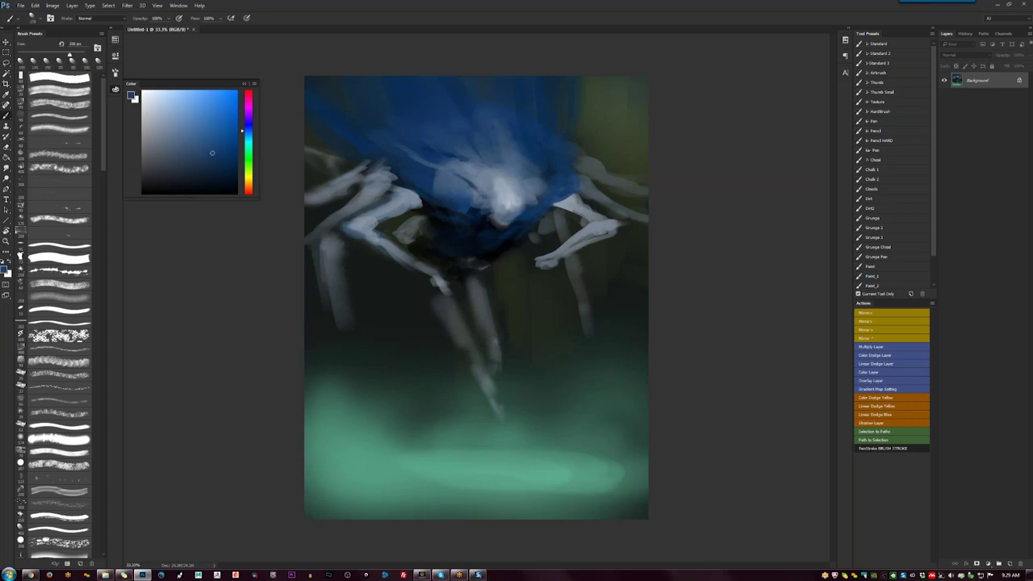
Mirror the canvas, deepen the dark edge under the head and shoulders with a smaller brush, and mirror it back.
key(F2)
alt+click(494, 239)
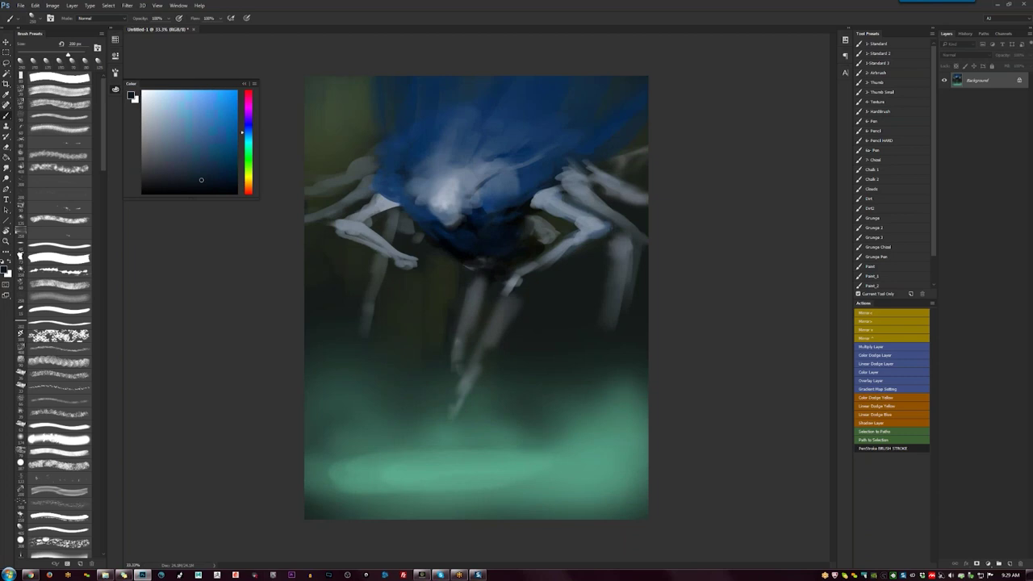
key(d)
key(bracketleft)
key(bracketleft)
key(bracketleft)
key(bracketleft)
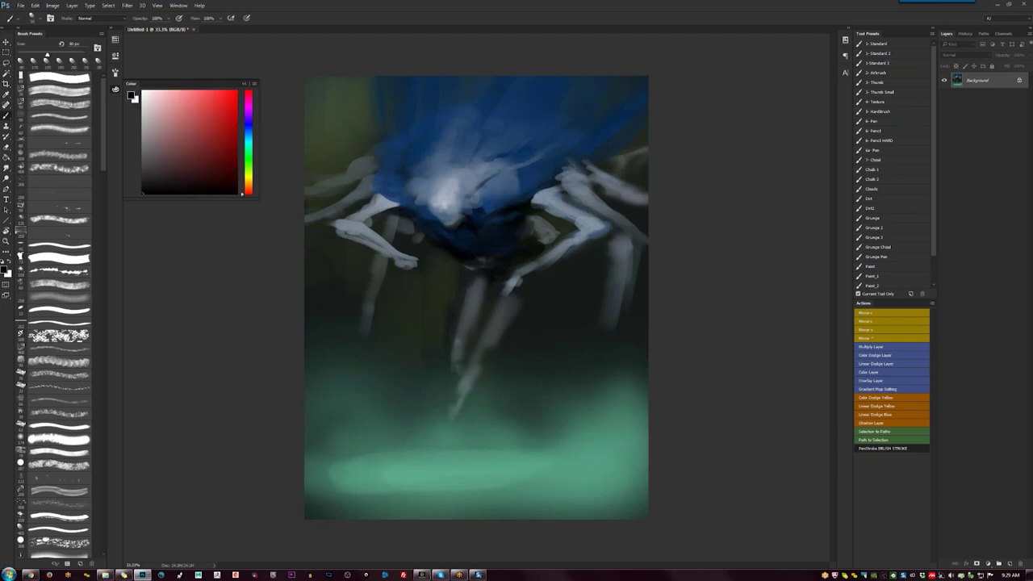
alt+click(481, 212)
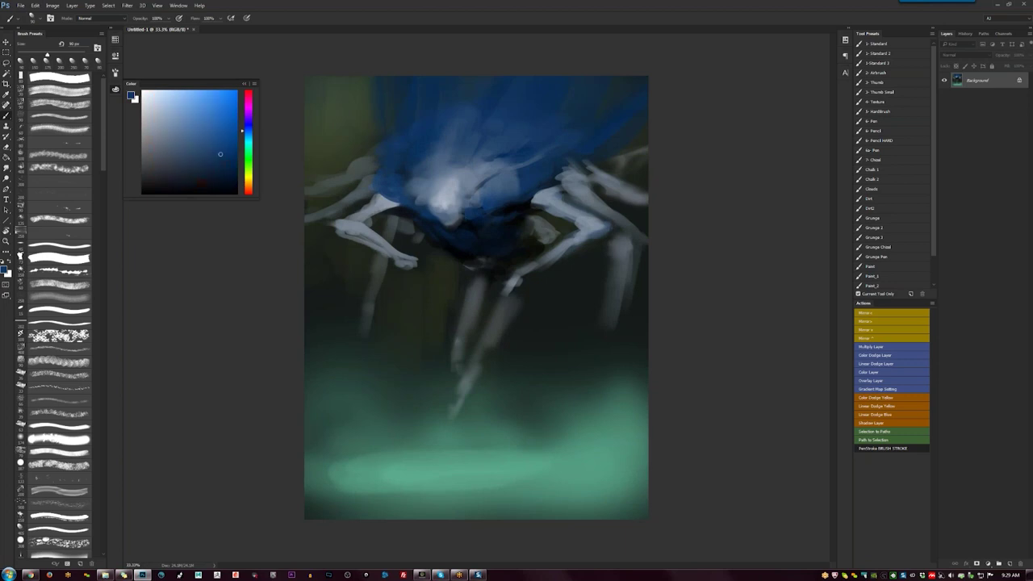
key(d)
key(bracketleft)
key(ctrl+shift+h)
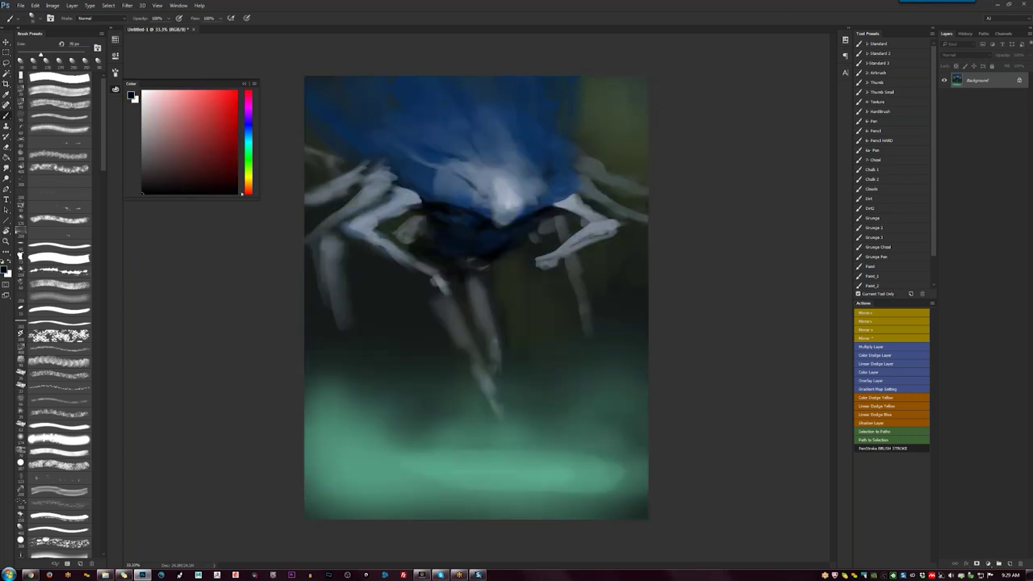
Sample muted green from the ground and paint darker patches into the lower glowing mist.
alt+click(487, 496)
alt+click(486, 509)
key(bracketright)
drag(485, 483, 492, 494)
mouse_move(557, 489)
mouse_down()
mouse_move(563, 513)
mouse_move(629, 502)
mouse_up()
Enlarge the brush greatly and dab broad muted green shapes across the glowing ground mist.
key(bracketright)
key(bracketright)
key(bracketright)
key(bracketright)
key(bracketright)
key(bracketright)
key(bracketright)
key(bracketright)
key(bracketright)
click(462, 480)
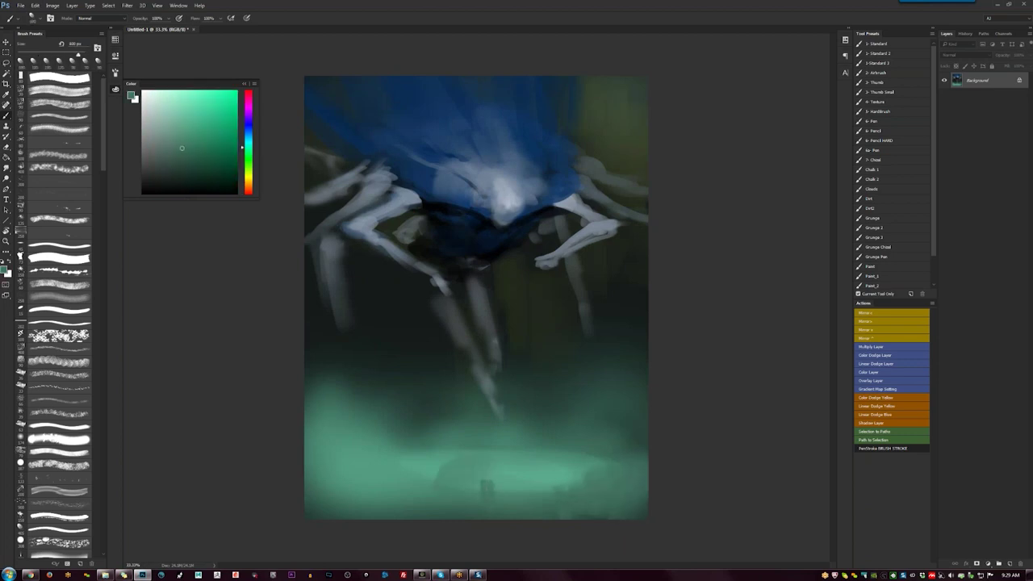
drag(369, 479, 336, 473)
Sample the dark background green, paint vertical strokes and dark patches down into the mist, and mirror the canvas.
alt+click(365, 354)
drag(366, 379, 363, 403)
drag(332, 386, 334, 427)
drag(418, 415, 426, 440)
drag(544, 383, 545, 403)
drag(602, 375, 603, 394)
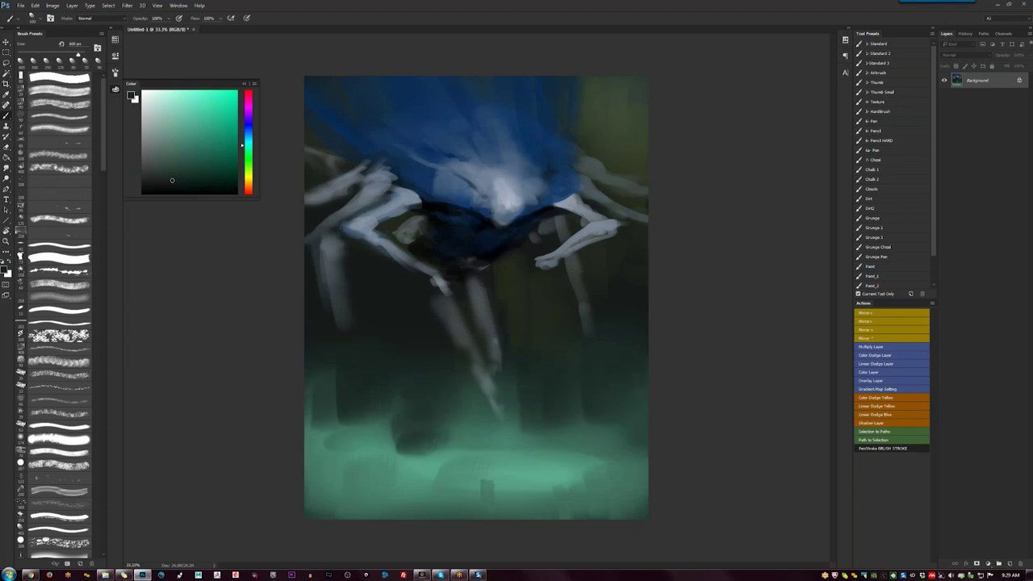
drag(360, 397, 358, 421)
drag(457, 442, 475, 458)
key(F1)
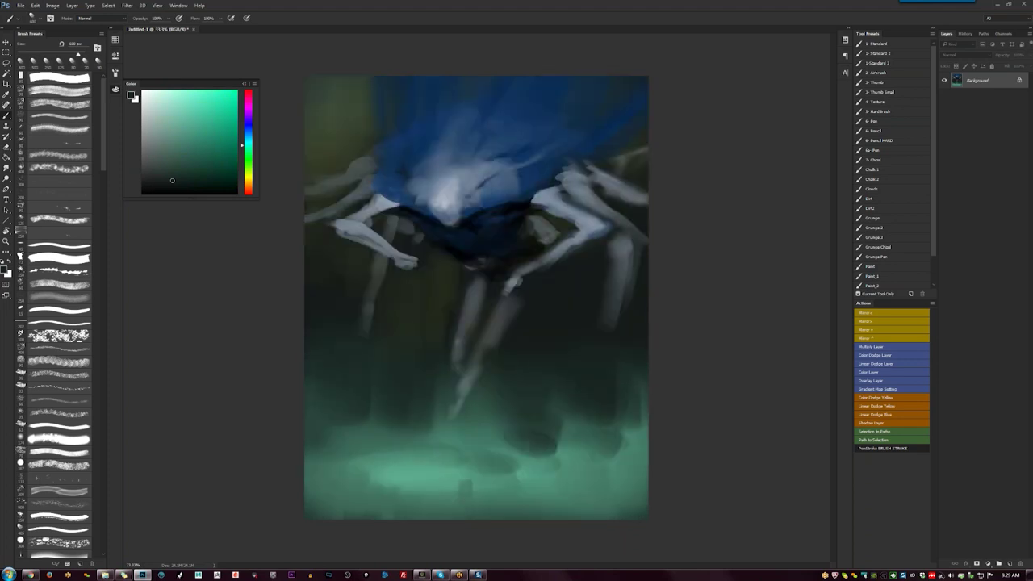
Hide the interface panels and repaint the shoulder of the larger front limb as a rounder pale form.
ctrl+click(473, 283)
key(Tab)
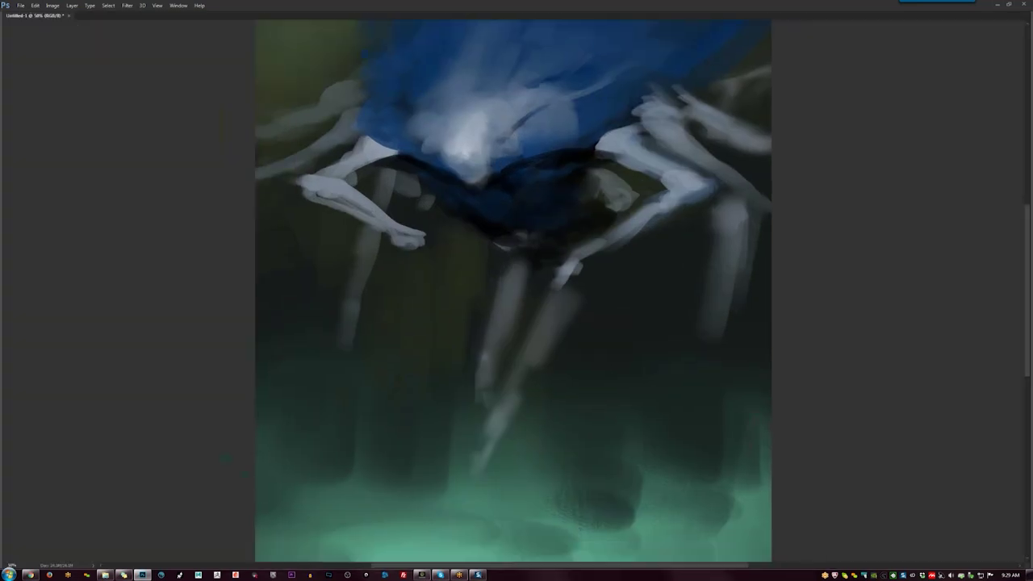
alt+click(590, 223)
mouse_move(588, 186)
mouse_down()
mouse_move(570, 192)
mouse_move(600, 186)
mouse_move(608, 171)
mouse_move(637, 207)
mouse_up()
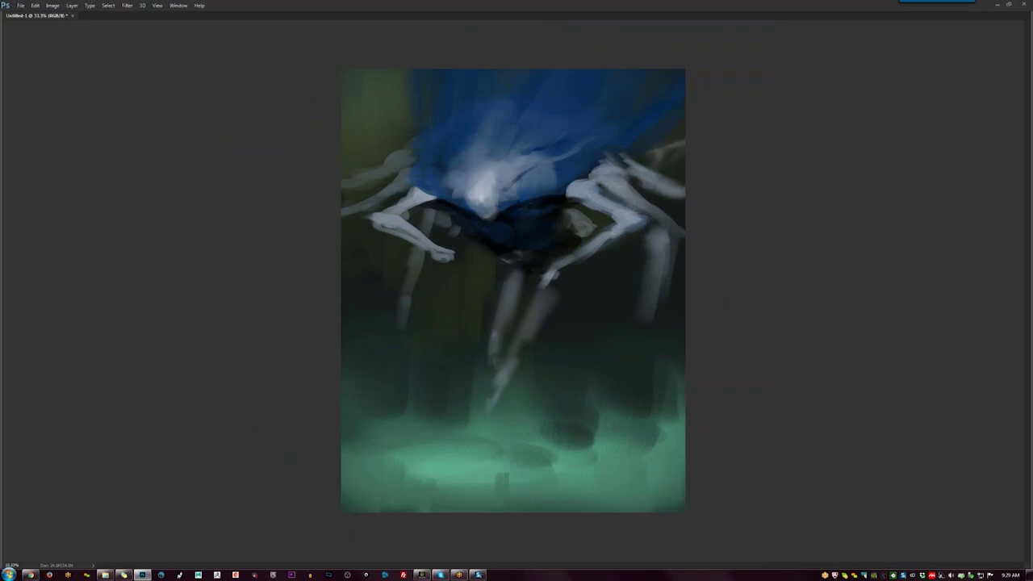
Paint blue vertical drapes hanging from the smaller front limb's elbow and along the nearby canvas edge.
mouse_move(406, 173)
mouse_down()
mouse_move(398, 192)
mouse_move(346, 216)
mouse_move(350, 394)
mouse_up()
drag(399, 226, 400, 370)
drag(395, 218, 400, 369)
drag(395, 251, 396, 442)
drag(397, 379, 397, 426)
Paint wide dark navy drapes from the larger limb's elbow down to the mist and reinforce the narrow drape opposite.
mouse_move(611, 234)
mouse_down()
mouse_move(585, 248)
mouse_move(581, 370)
mouse_move(589, 402)
mouse_move(604, 323)
mouse_move(604, 431)
mouse_up()
drag(596, 393, 591, 436)
drag(608, 245, 602, 426)
drag(578, 356, 574, 438)
drag(619, 322, 613, 456)
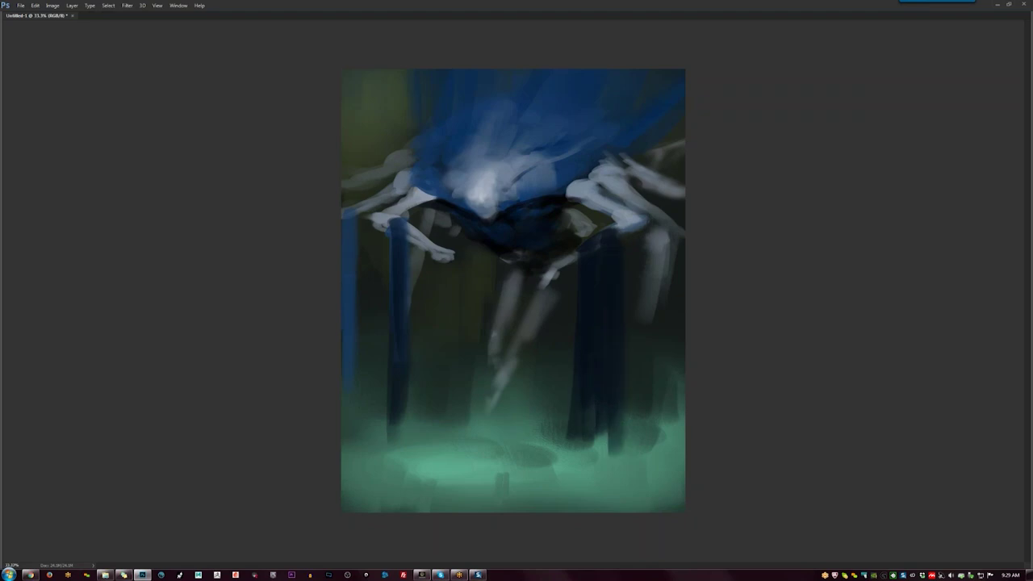
mouse_move(395, 217)
mouse_down()
mouse_move(387, 222)
mouse_move(413, 231)
mouse_move(410, 428)
mouse_up()
drag(391, 305, 395, 360)
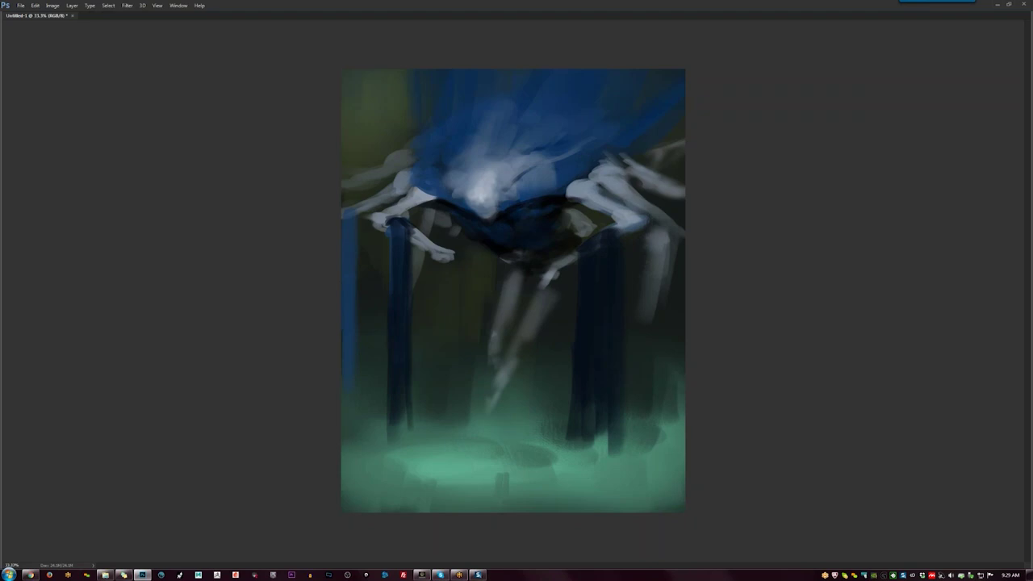
Add dark blue drapes below the rear limbs at both canvas edges and a fainter one further in, then mirror the canvas.
mouse_move(349, 233)
mouse_down()
mouse_move(350, 332)
mouse_move(370, 297)
mouse_up()
drag(369, 333, 366, 427)
drag(353, 332, 354, 386)
drag(663, 249, 655, 313)
mouse_move(661, 229)
mouse_down()
mouse_move(671, 299)
mouse_move(660, 385)
mouse_up()
drag(644, 286, 645, 431)
drag(679, 365, 681, 390)
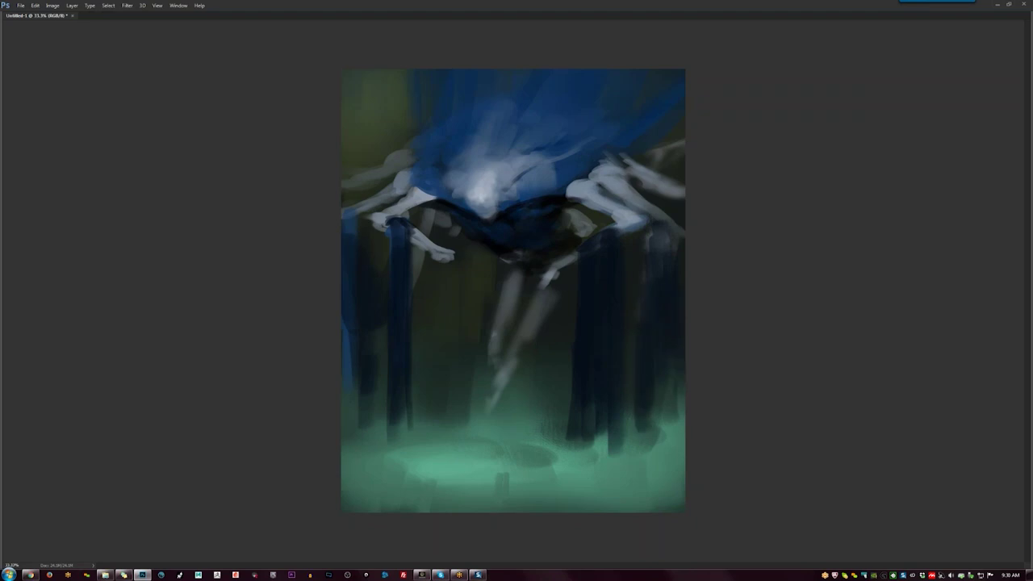
mouse_move(437, 286)
mouse_down()
mouse_move(441, 413)
mouse_move(453, 372)
mouse_up()
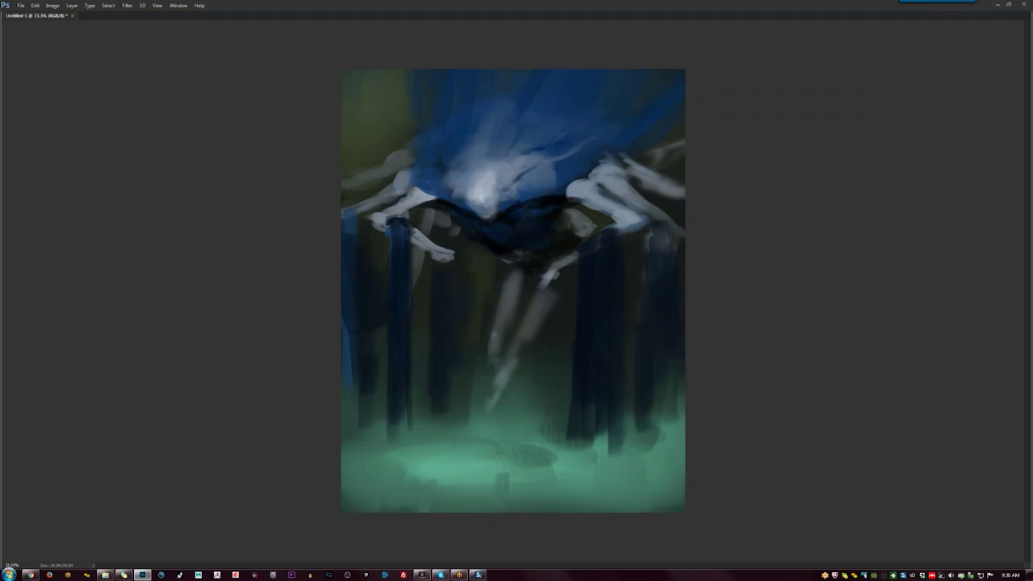
key(ctrl+shift+h)
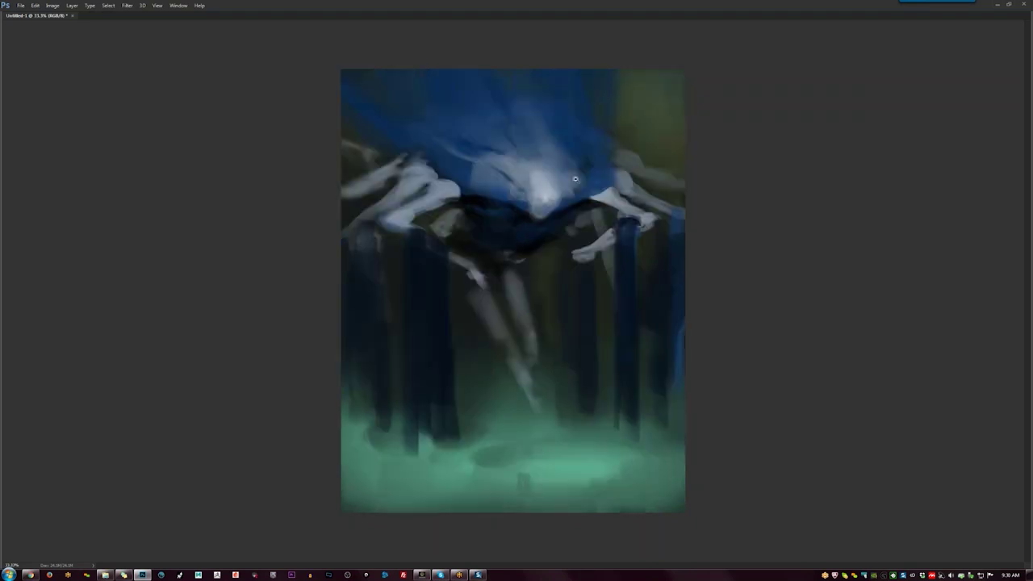
Reshape the head into a smooth pale oval with a dark outline and a longer chin, then mirror the canvas.
mouse_move(527, 176)
mouse_down()
mouse_move(539, 167)
mouse_move(566, 175)
mouse_up()
drag(528, 169, 518, 179)
mouse_move(533, 136)
mouse_down()
mouse_move(567, 177)
mouse_move(589, 182)
mouse_move(563, 196)
mouse_move(580, 184)
mouse_up()
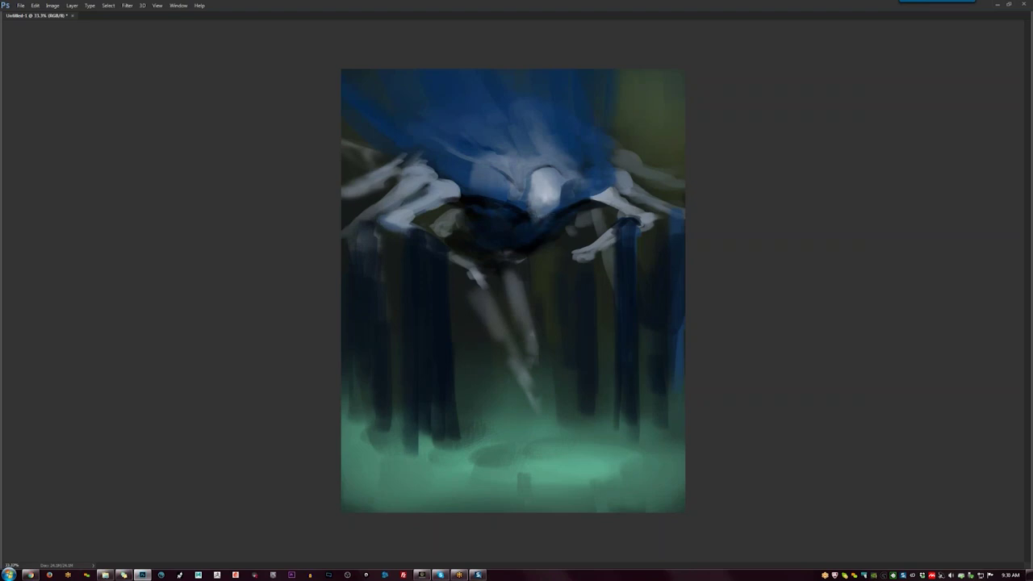
mouse_move(536, 218)
mouse_down()
mouse_move(552, 215)
mouse_move(540, 228)
mouse_up()
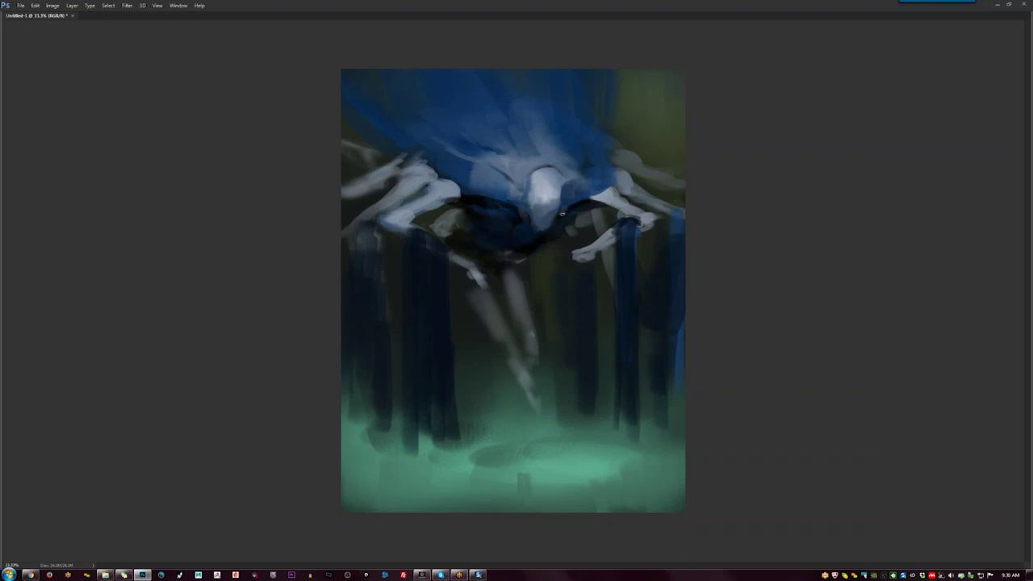
mouse_move(534, 176)
mouse_down()
mouse_move(530, 195)
mouse_move(555, 179)
mouse_up()
key(ctrl+shift+h)
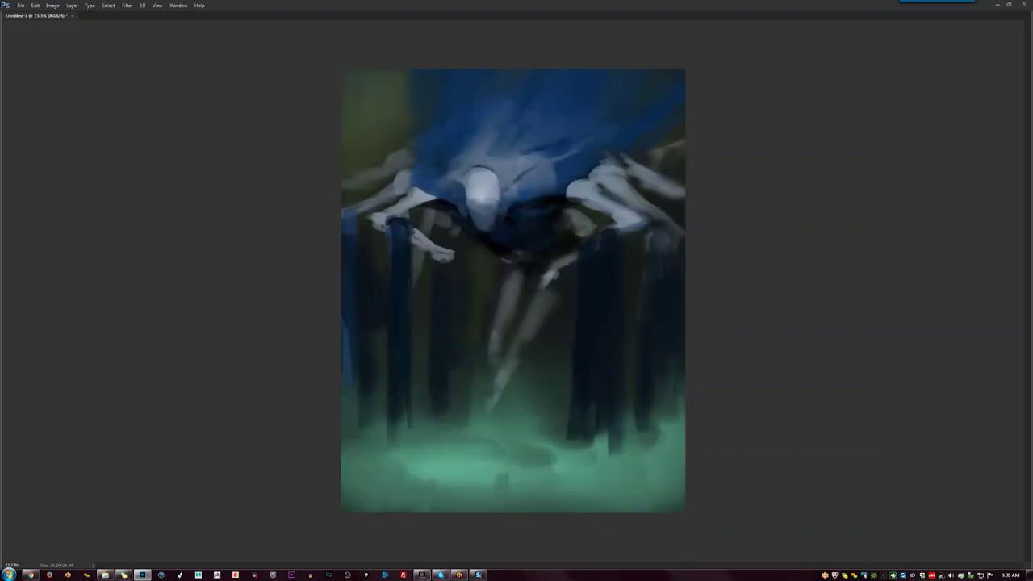
Paint rough eye, cheek and jaw shading onto the pale face, mirroring the canvas while refining it.
mouse_move(470, 179)
mouse_down()
mouse_move(470, 202)
mouse_move(479, 204)
mouse_move(469, 205)
mouse_move(496, 197)
mouse_move(480, 195)
mouse_up()
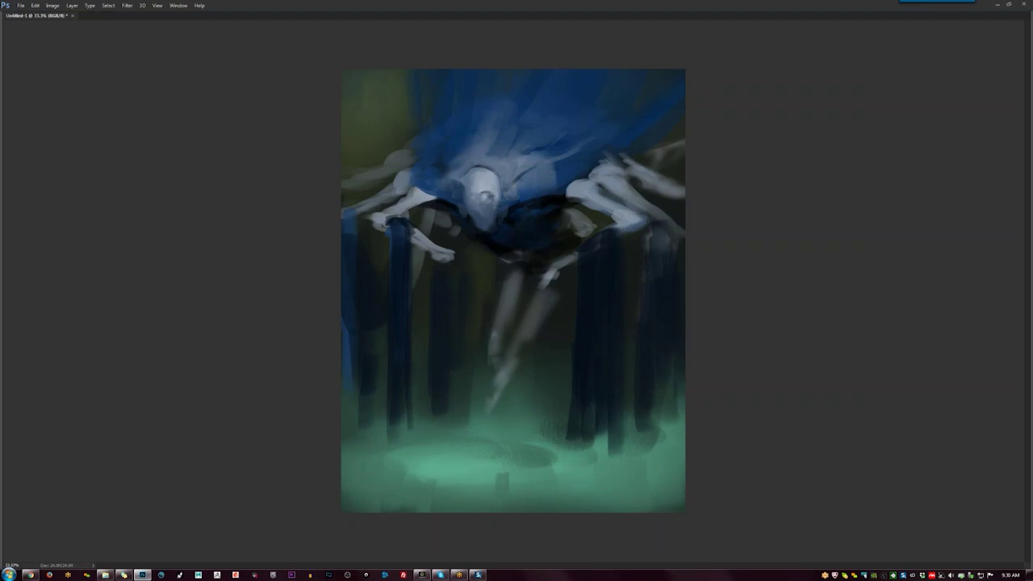
drag(491, 193, 489, 203)
drag(464, 197, 471, 208)
key(ctrl+shift+h)
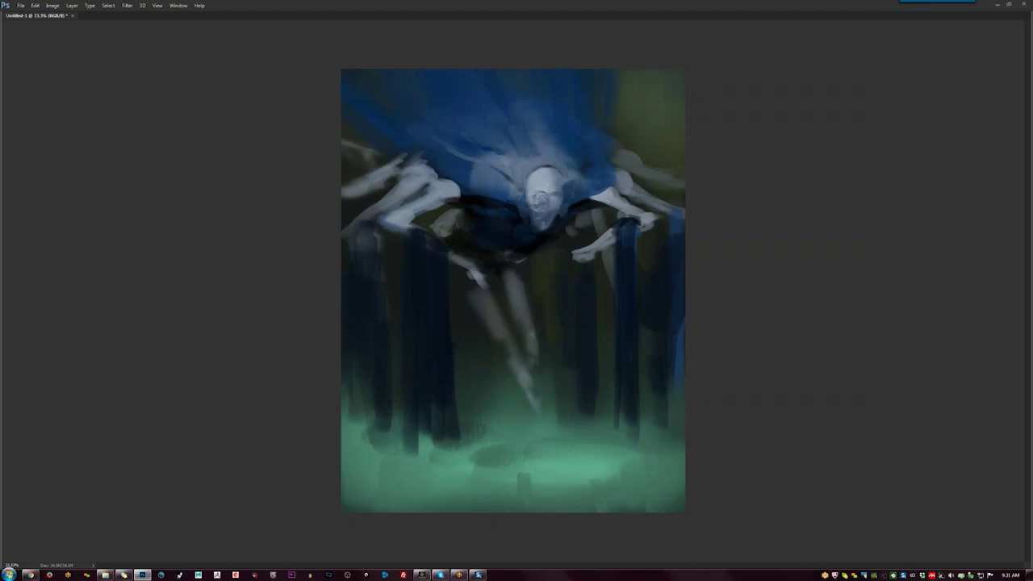
mouse_move(534, 213)
mouse_down()
mouse_move(524, 202)
mouse_move(565, 218)
mouse_up()
key(ctrl+shift+h)
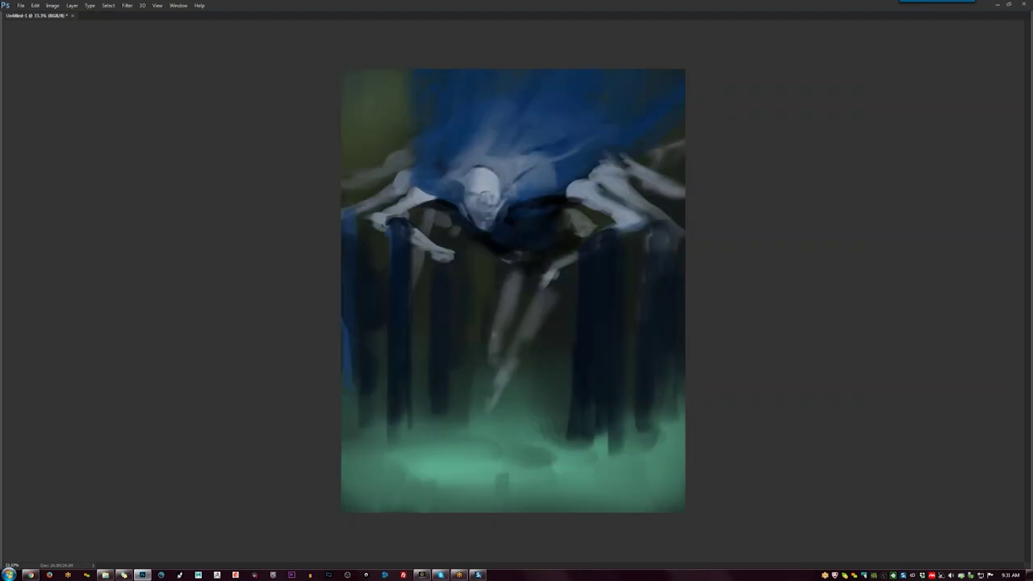
Widen the upper body and cover the back with broad muted dark blue strokes, then mirror the canvas.
key(Tab)
key(Tab)
drag(395, 72, 403, 116)
drag(507, 106, 486, 137)
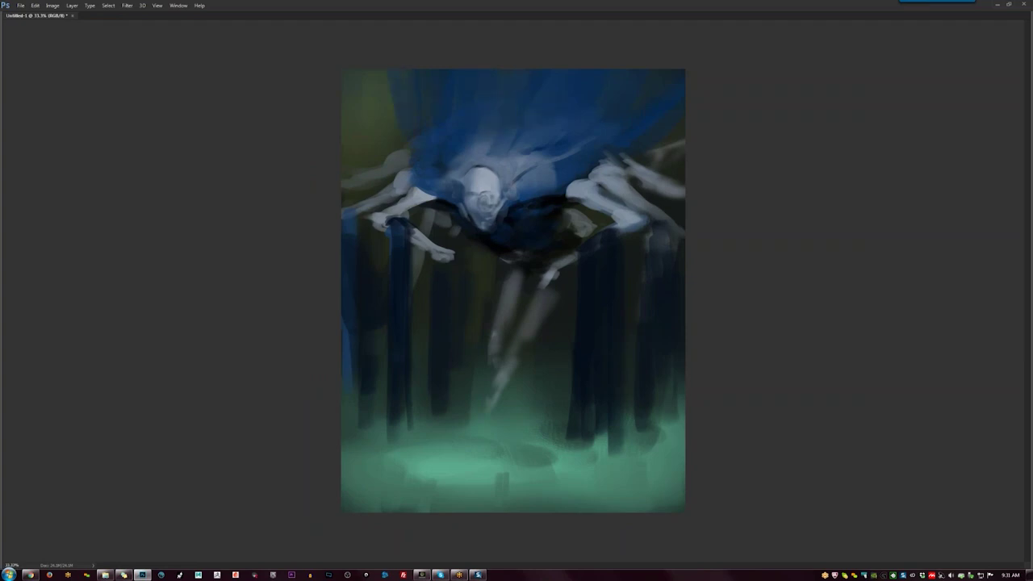
drag(485, 146, 517, 81)
key(ctrl+shift+h)
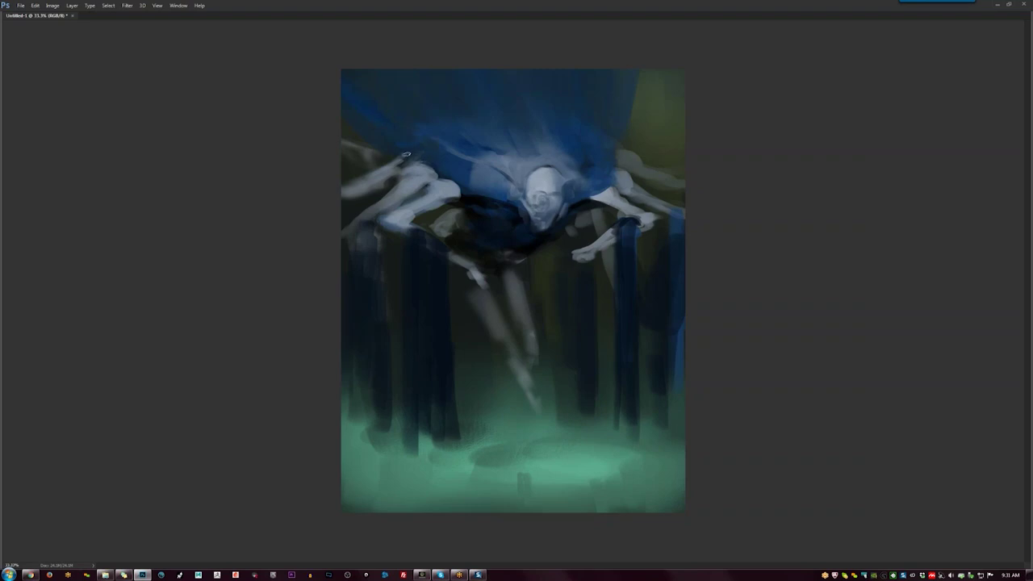
Paint darker and saturated blue strokes over the back and shoulders to subdue the pale wisps around the head.
mouse_move(476, 169)
mouse_down()
mouse_move(502, 160)
mouse_move(492, 182)
mouse_move(495, 161)
mouse_move(518, 149)
mouse_move(560, 154)
mouse_move(498, 132)
mouse_up()
drag(489, 139, 463, 118)
mouse_move(525, 125)
mouse_down()
mouse_move(518, 111)
mouse_move(547, 77)
mouse_up()
drag(463, 117, 512, 140)
drag(536, 101, 537, 139)
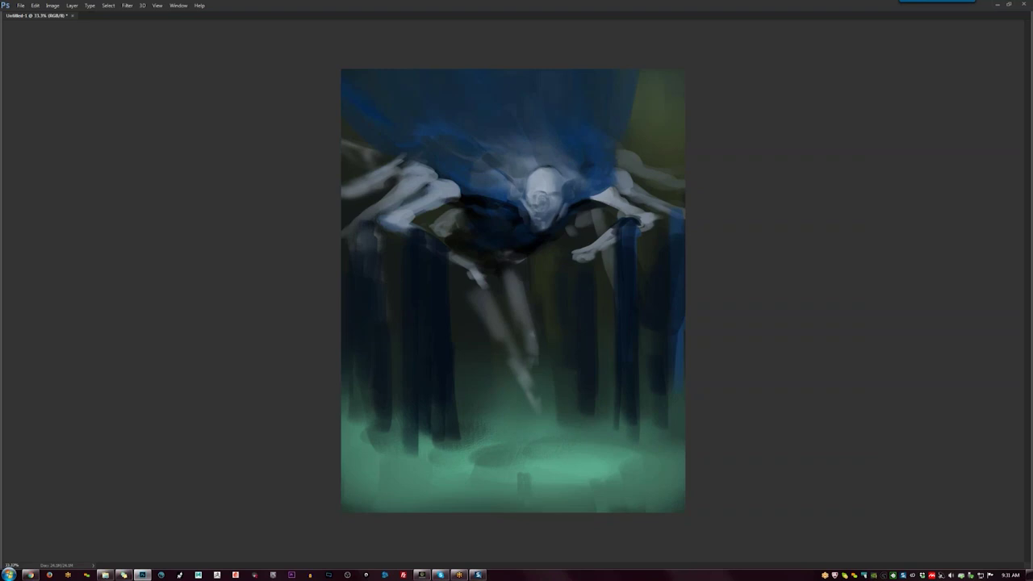
Mirror the canvas, mute the head with translucent blue-grey, mirror back and sharpen the dark body edge by the front limb.
key(ctrl+shift+h)
mouse_move(463, 173)
mouse_down()
mouse_move(487, 183)
mouse_move(497, 171)
mouse_move(466, 188)
mouse_move(490, 218)
mouse_move(462, 179)
mouse_move(477, 210)
mouse_move(450, 204)
mouse_up()
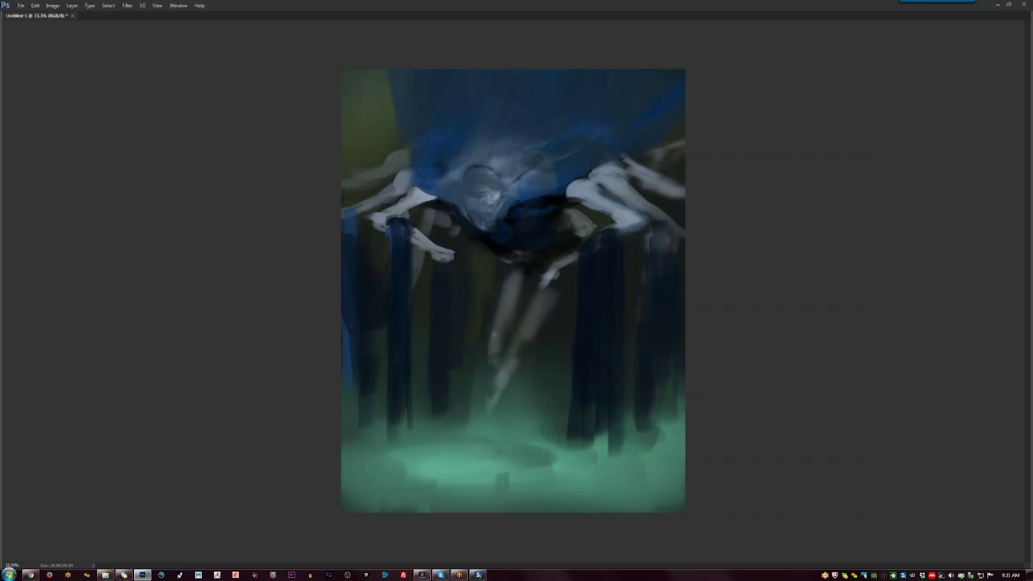
mouse_move(476, 212)
mouse_down()
mouse_move(500, 218)
mouse_move(468, 211)
mouse_move(539, 194)
mouse_move(457, 195)
mouse_move(514, 206)
mouse_move(528, 222)
mouse_up()
key(ctrl+shift+h)
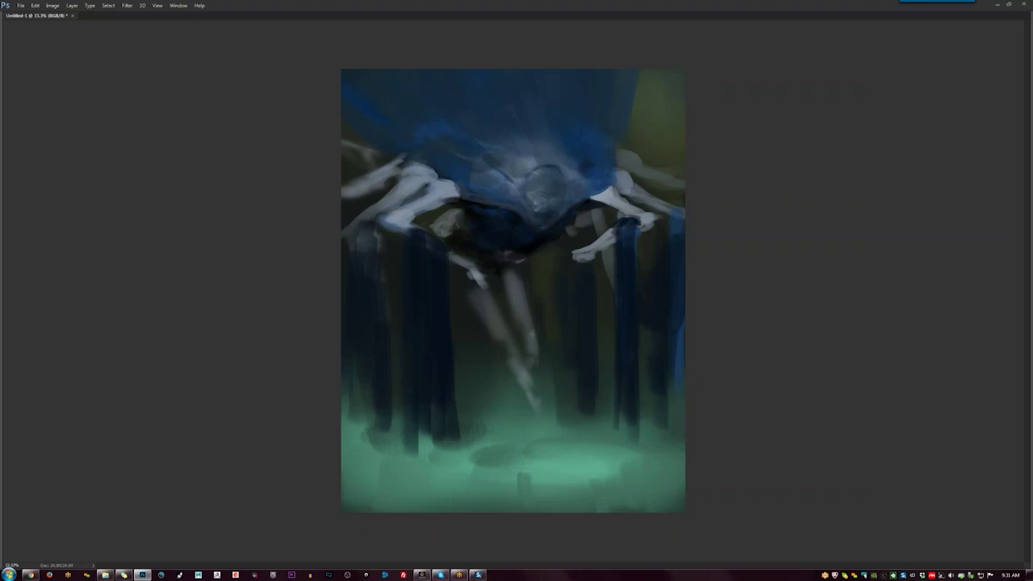
drag(589, 198, 611, 189)
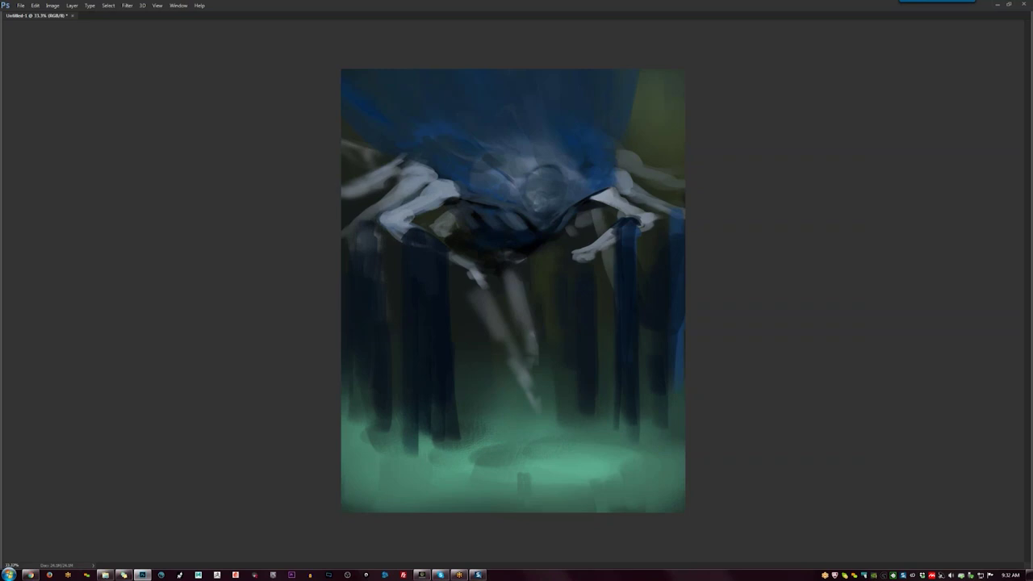
Shift the paint colour's hue toward teal and add a pale greenish highlight to the larger front limb's shoulder.
key(Tab)
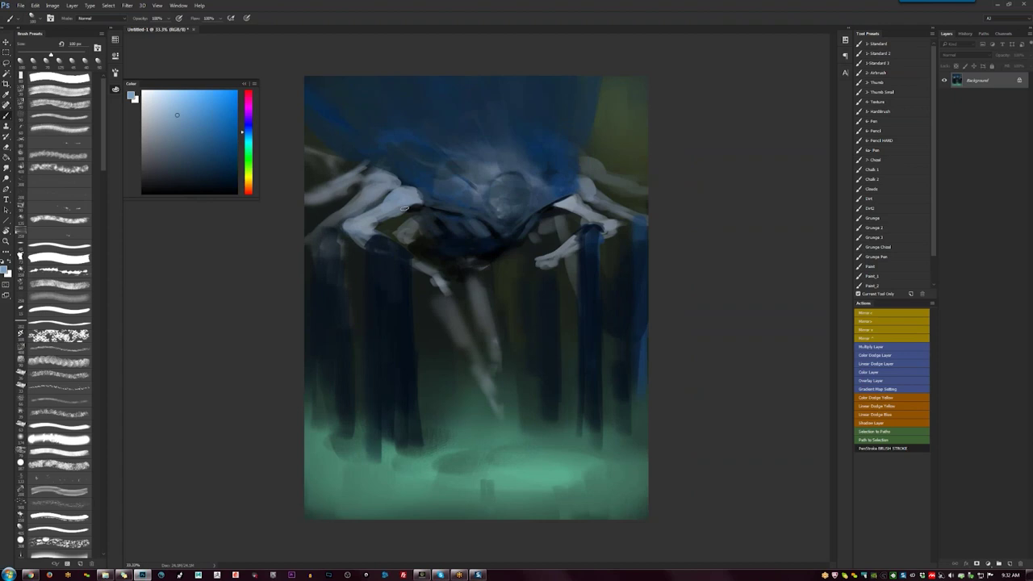
drag(249, 176, 249, 163)
alt+click(408, 197)
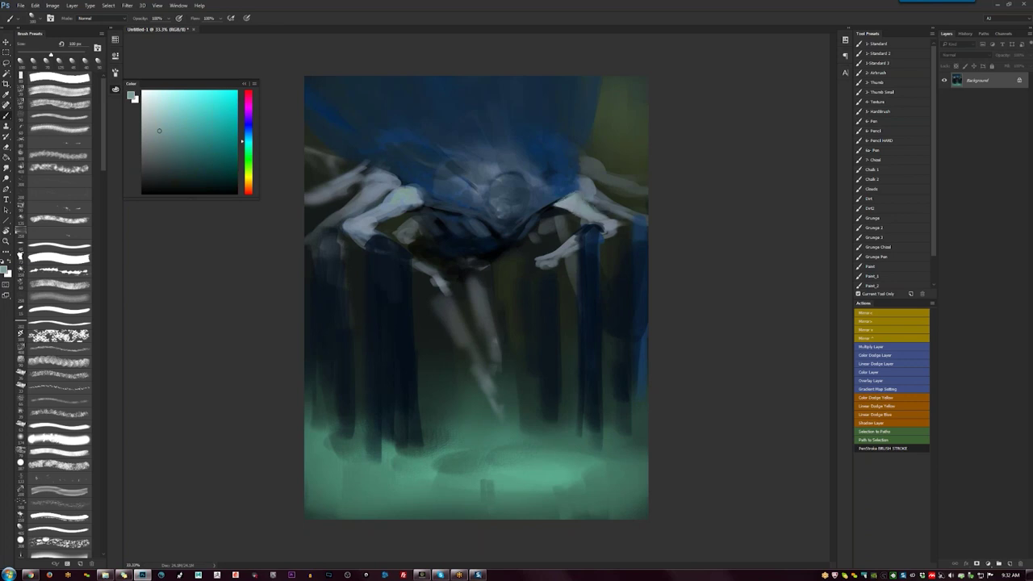
Mirror the canvas, reduce the brush to 70 px, and paint pale greenish forearms with long fingers hanging from both front limbs.
key(F2)
key(bracketleft)
key(bracketleft)
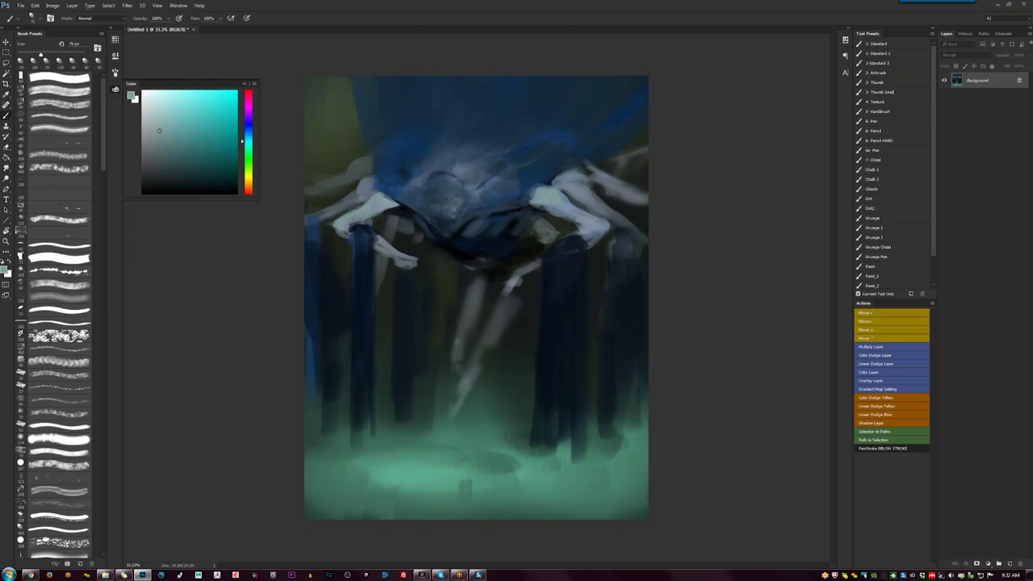
alt+click(407, 266)
drag(404, 269, 422, 307)
drag(518, 273, 500, 329)
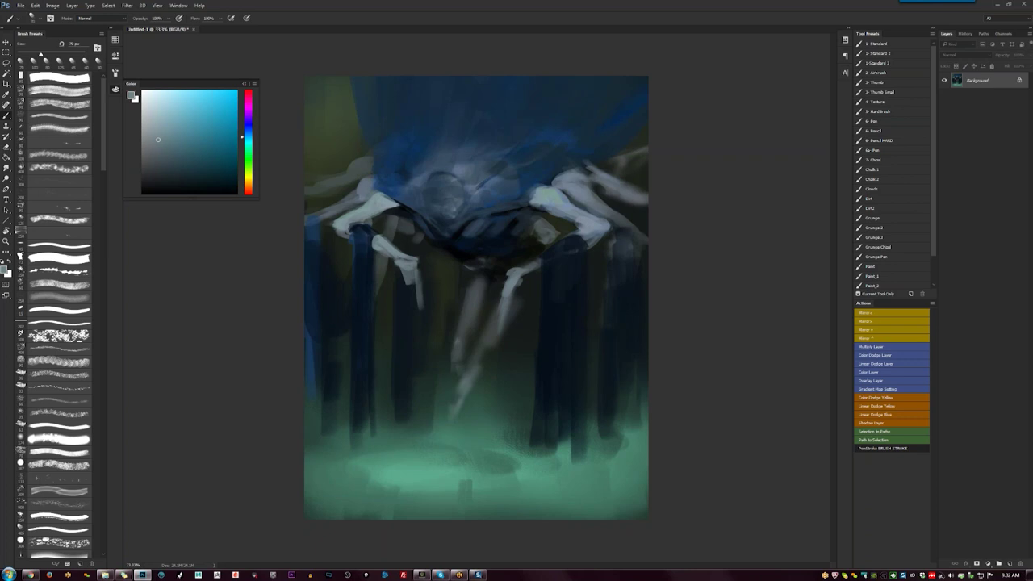
key(Tab)
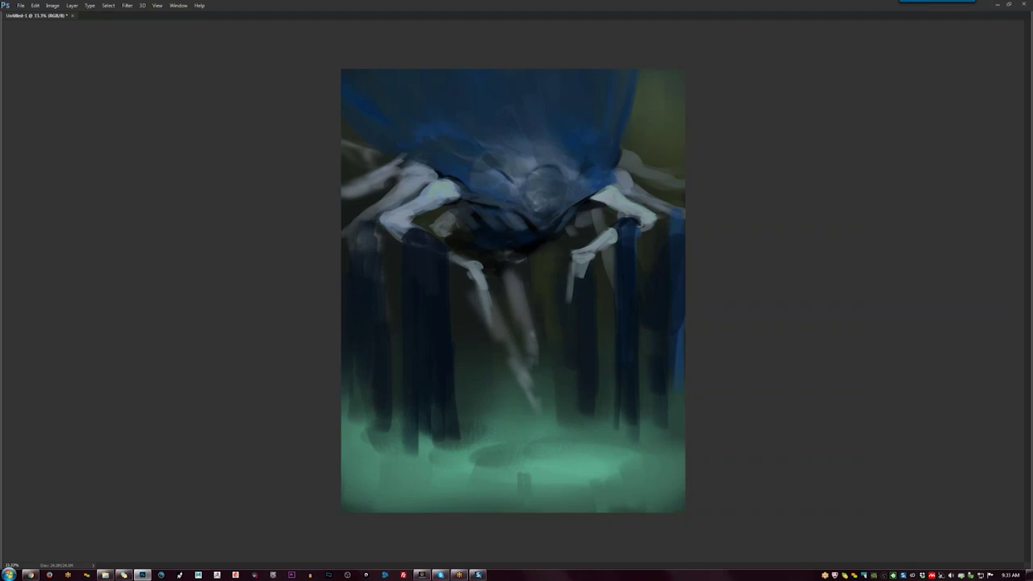
key(ctrl+shift+h)
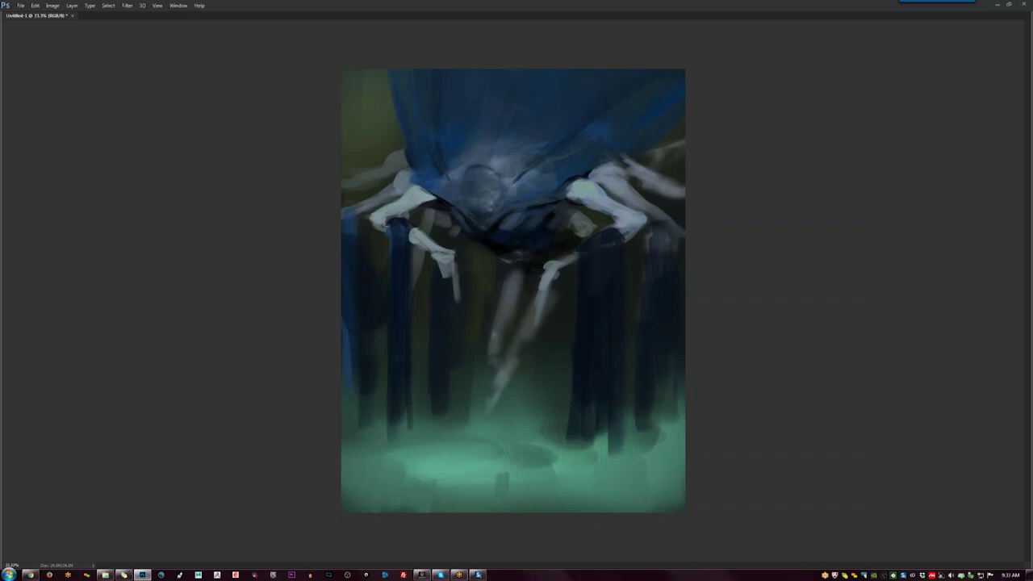
Work across mirrored views to add folds beneath the head and brighten the small inner limb behind the larger front limb.
key(ctrl+shift+h)
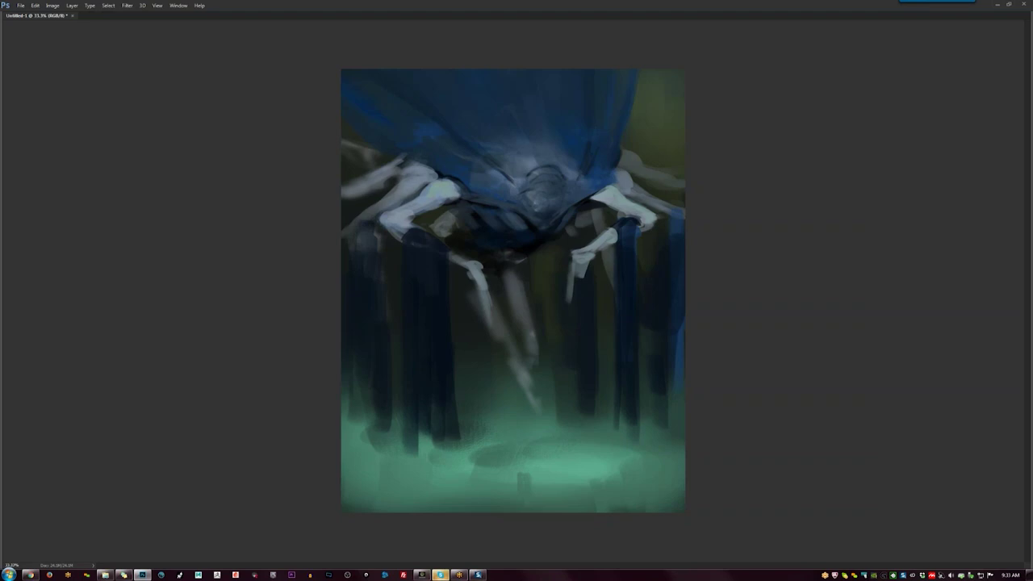
key(ctrl+shift+h)
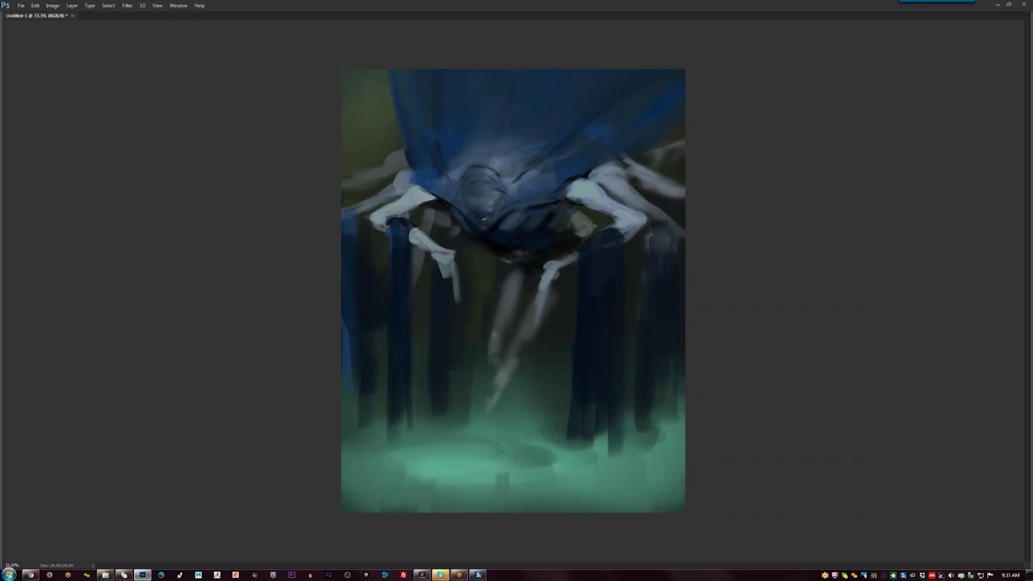
key(ctrl+shift+h)
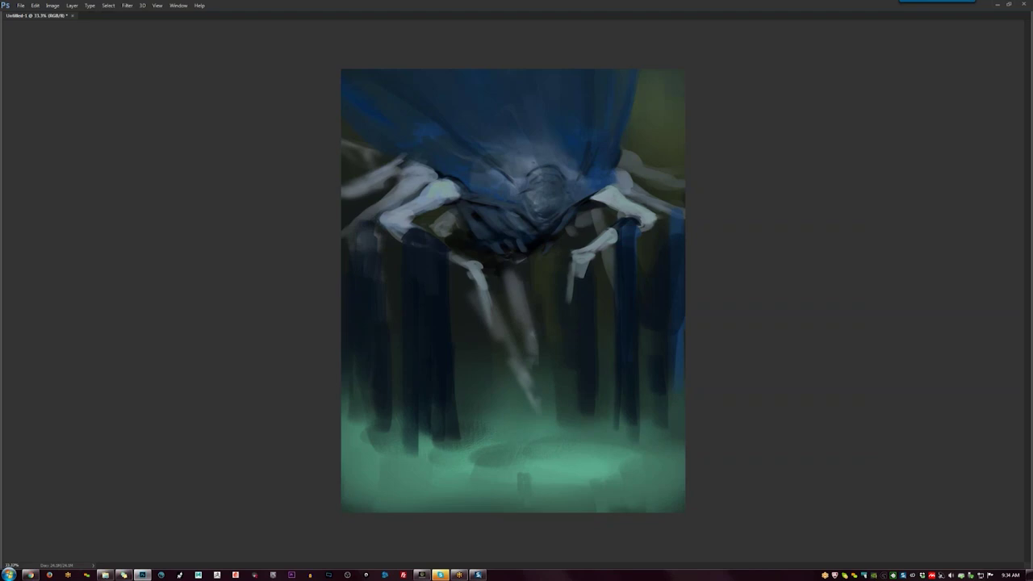
drag(452, 211, 452, 225)
drag(436, 227, 462, 222)
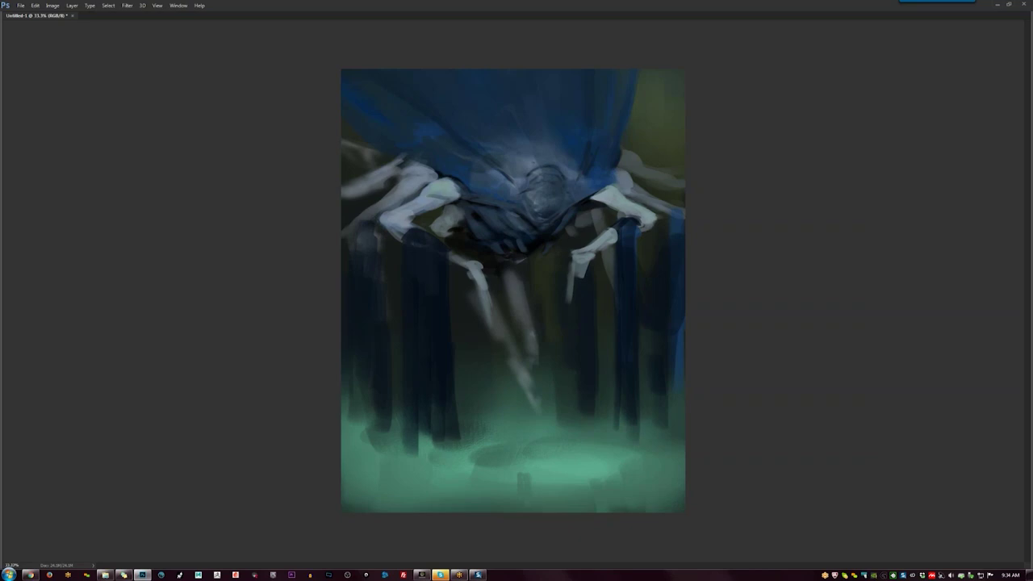
Mirror the canvas, extend the larger front limb's pale shoulder into the blue body, and compare it in both mirrored orientations.
key(ctrl+shift+h)
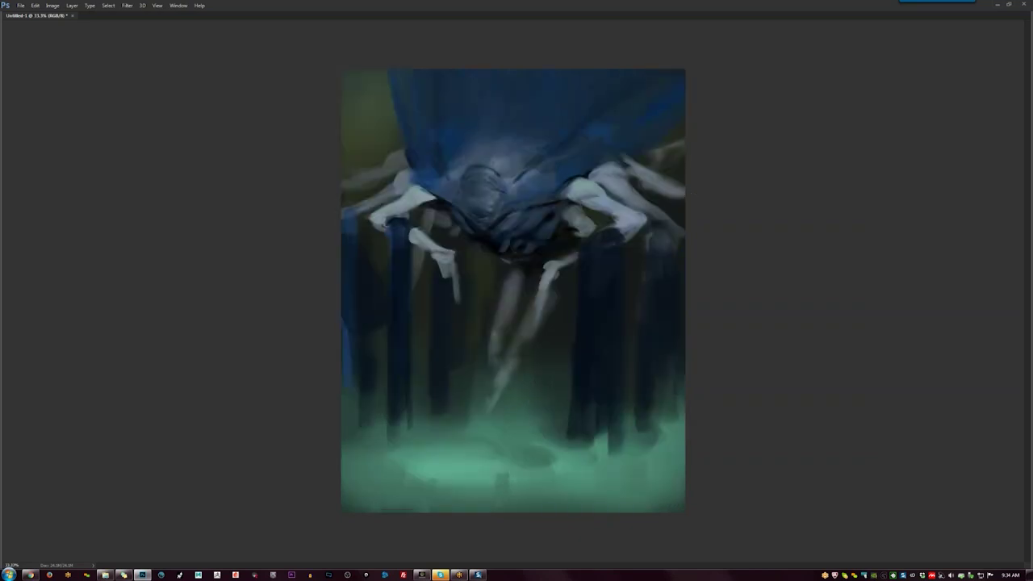
drag(567, 190, 546, 199)
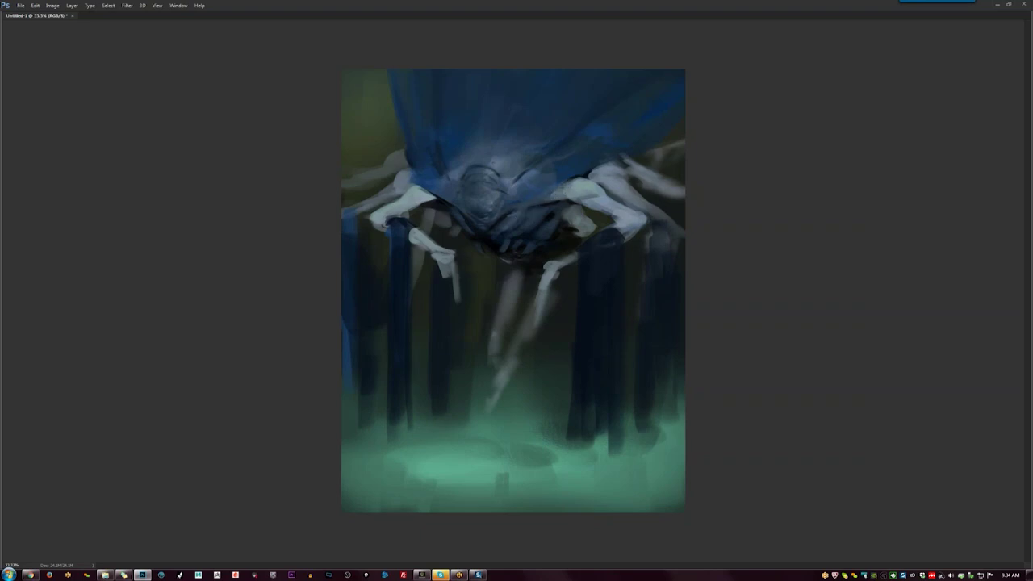
key(ctrl+shift+h)
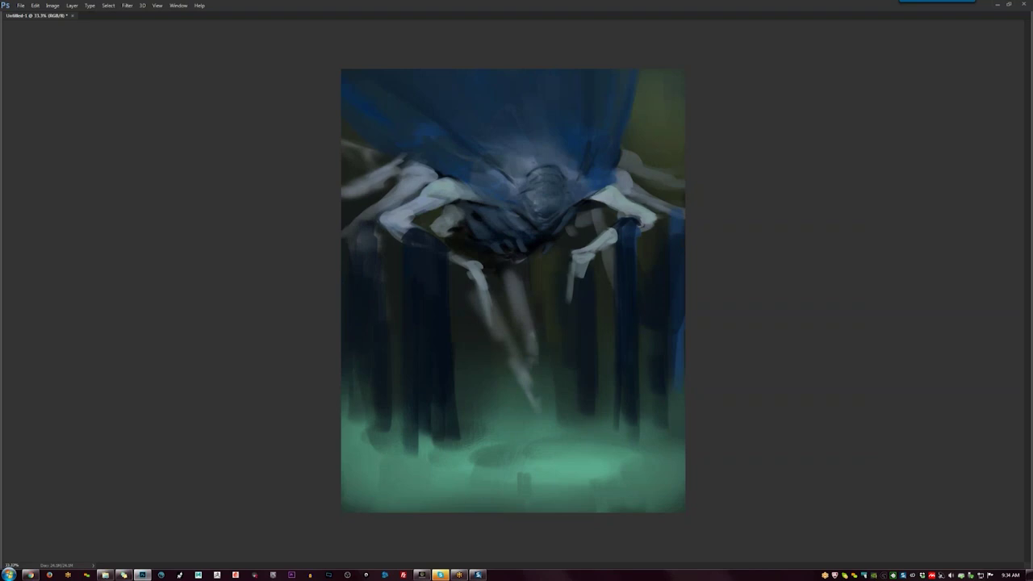
key(ctrl+shift+h)
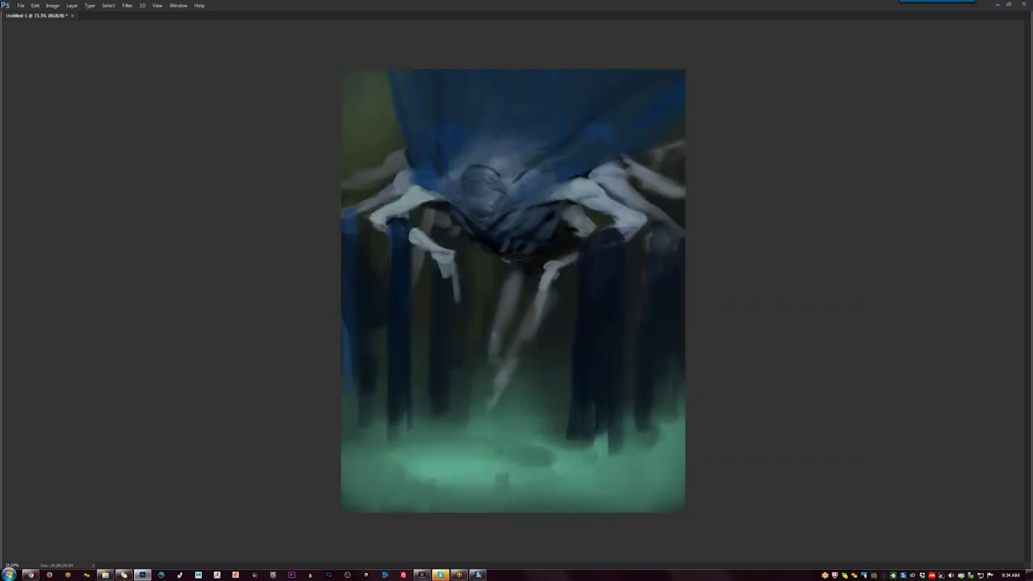
key(ctrl+shift+h)
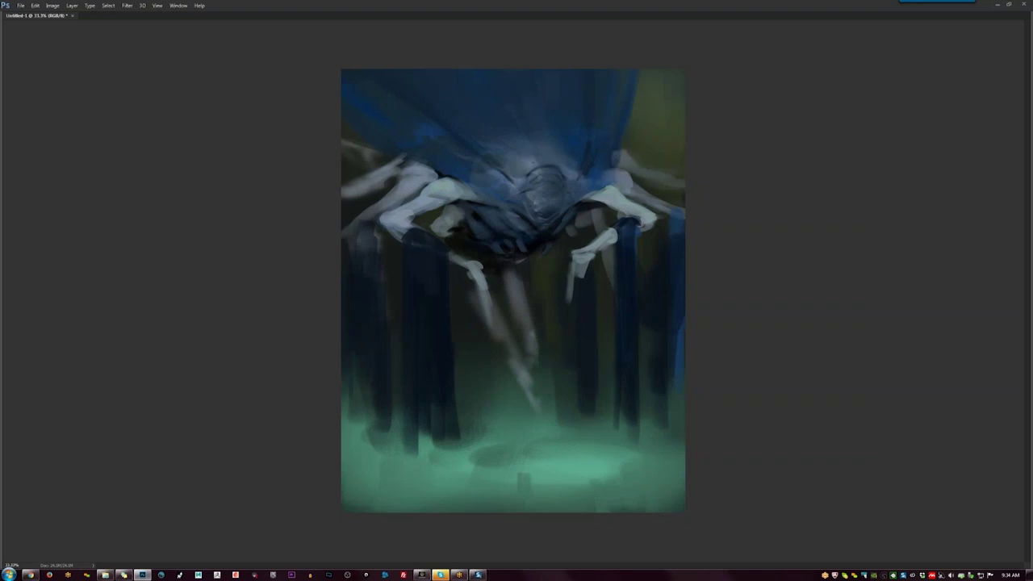
Sample the pale greenish limb colour, highlight the shoulders of the limbs behind, then mirror the canvas and darken the body edge above them.
alt+click(447, 183)
mouse_move(415, 168)
mouse_down()
mouse_move(391, 193)
mouse_move(381, 172)
mouse_up()
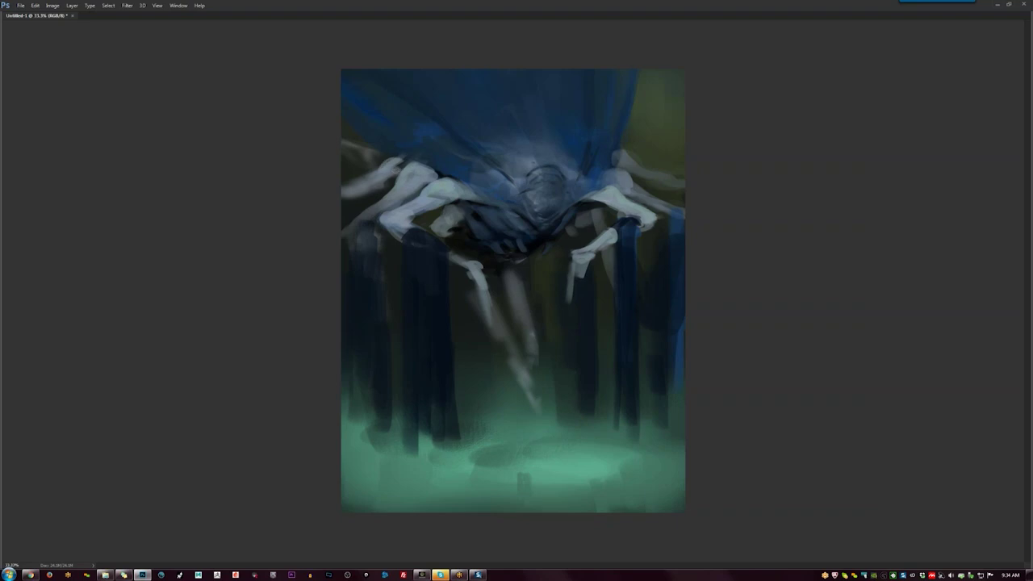
key(ctrl+shift+h)
drag(568, 180, 624, 159)
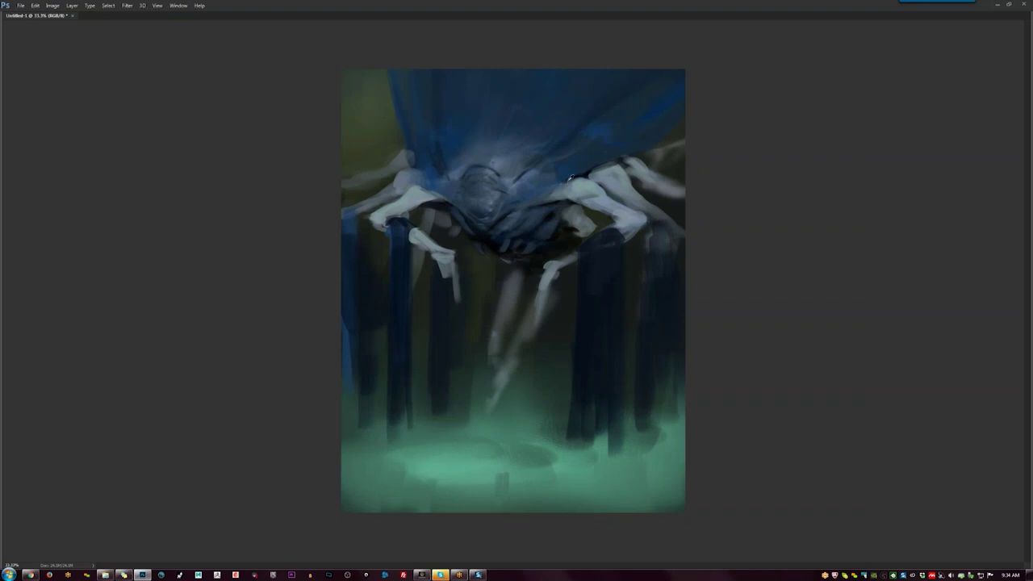
mouse_move(594, 174)
mouse_down()
mouse_move(632, 155)
mouse_move(615, 161)
mouse_up()
Mirror the canvas and extend the pale greenish highlight down the second limb's upper segment.
scroll(494, 239, down, 2)
key(ctrl+shift+h)
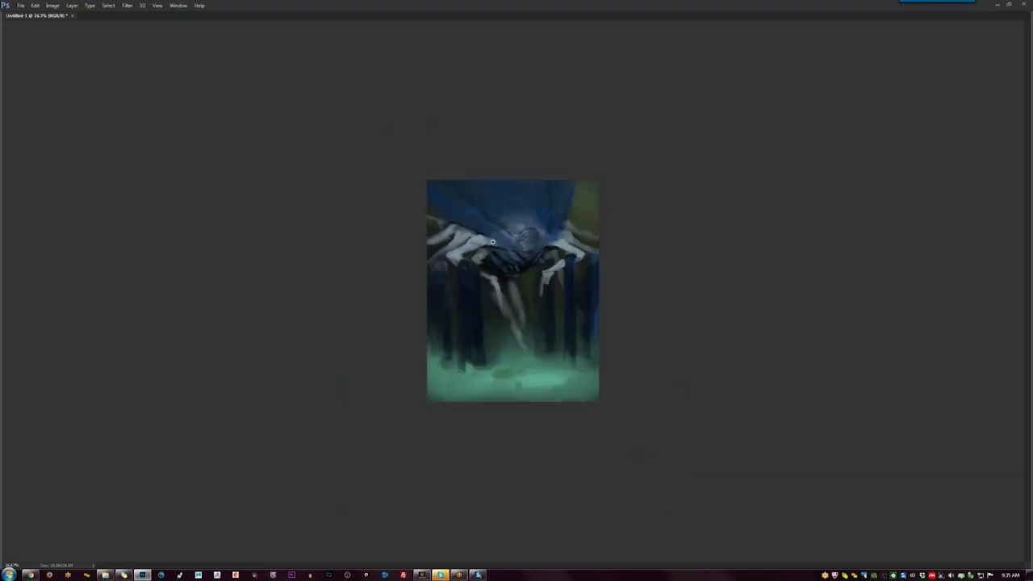
scroll(495, 239, up, 3)
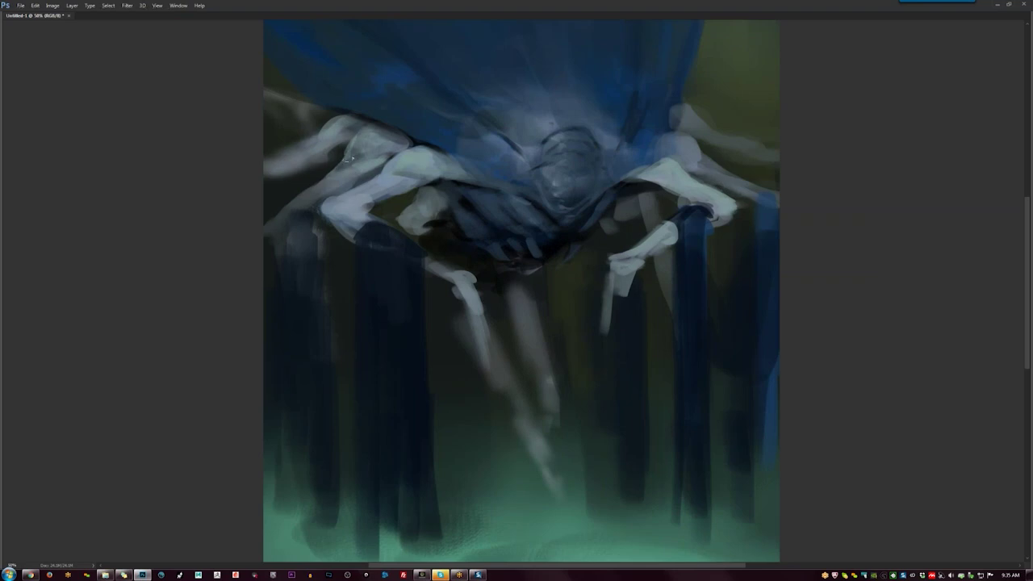
drag(347, 166, 307, 189)
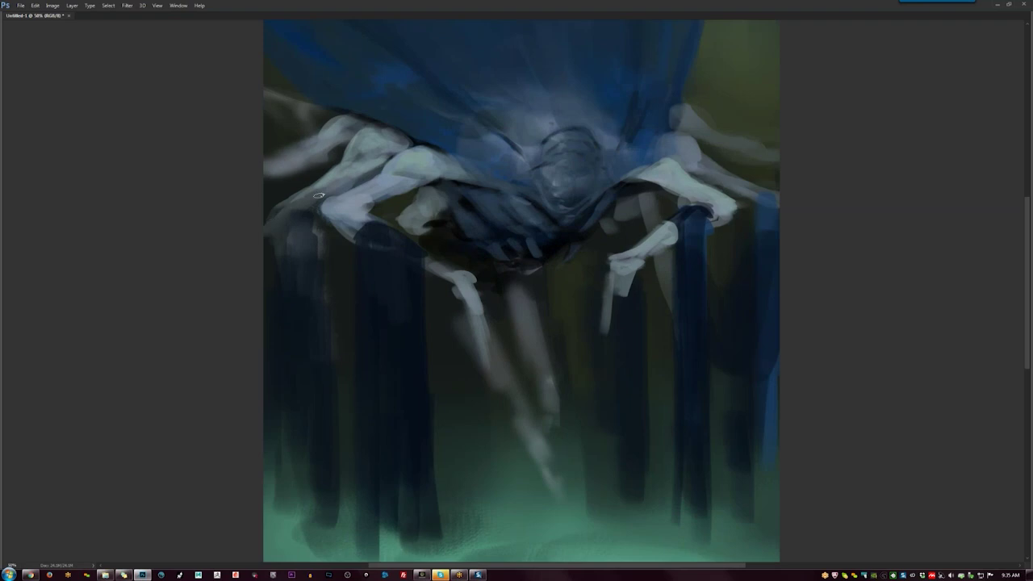
Mirror the canvas and paint a pale greenish hand with a bent wrist and long hanging fingers on the larger front limb.
key(ctrl+minus)
key(ctrl+minus)
key(ctrl+minus)
key(ctrl+minus)
key(ctrl+plus)
key(ctrl+plus)
key(ctrl+plus)
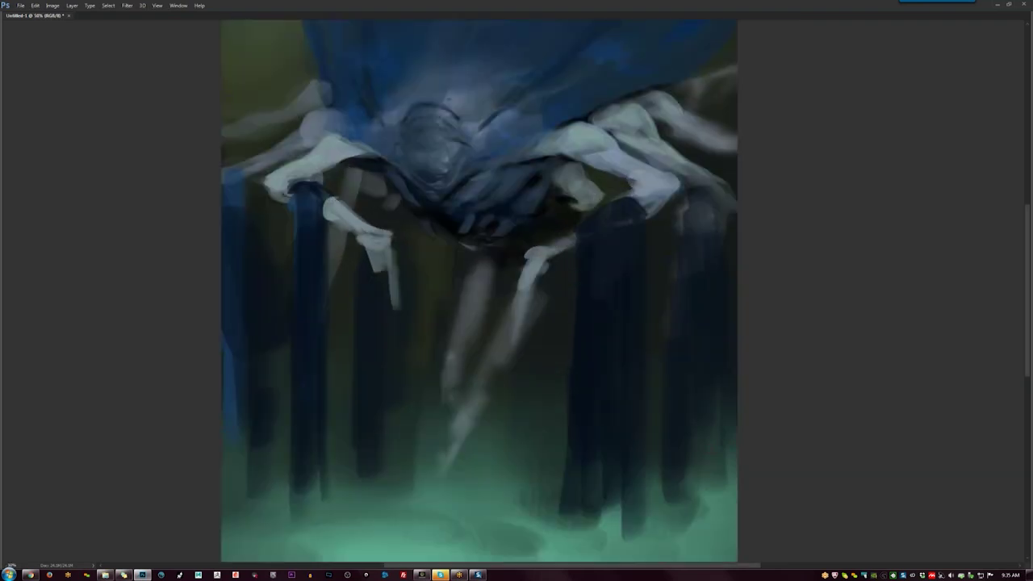
mouse_move(574, 235)
mouse_down()
mouse_move(498, 268)
mouse_move(492, 276)
mouse_move(521, 262)
mouse_move(505, 274)
mouse_move(501, 339)
mouse_up()
drag(518, 269, 507, 324)
mouse_move(507, 299)
mouse_down()
mouse_move(532, 253)
mouse_move(523, 312)
mouse_up()
mouse_move(533, 292)
mouse_down()
mouse_move(510, 347)
mouse_move(500, 346)
mouse_up()
mouse_move(540, 263)
mouse_down()
mouse_move(510, 302)
mouse_move(497, 266)
mouse_up()
mouse_move(512, 258)
mouse_down()
mouse_move(489, 276)
mouse_move(474, 328)
mouse_move(501, 276)
mouse_move(489, 299)
mouse_up()
mouse_move(494, 279)
mouse_down()
mouse_move(489, 301)
mouse_move(500, 294)
mouse_up()
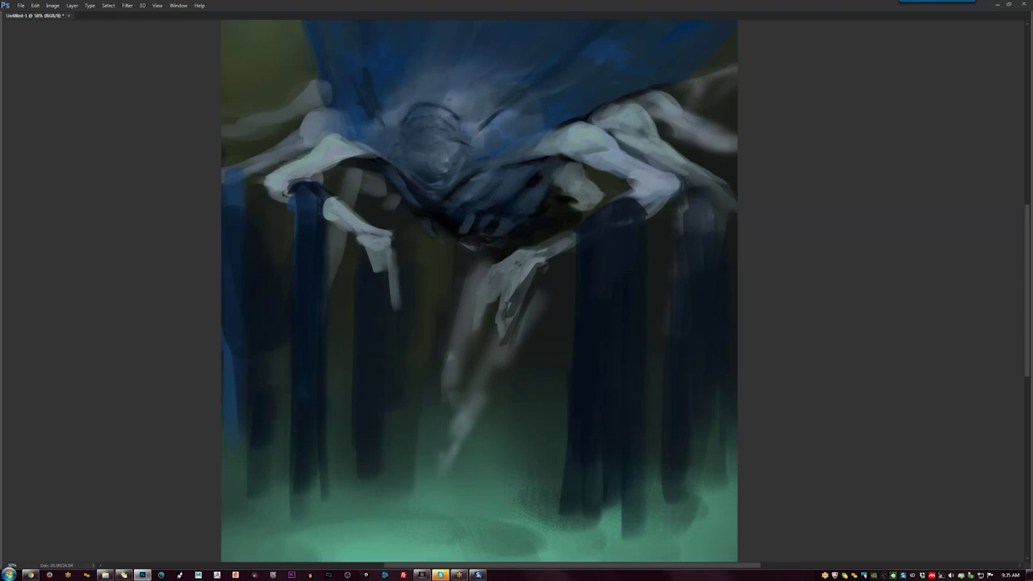
Simplify the larger front limb's hand into one tapering shape and broaden the pale leg form behind it.
mouse_move(541, 263)
mouse_down()
mouse_move(506, 292)
mouse_move(505, 324)
mouse_up()
drag(516, 287, 499, 337)
mouse_move(525, 289)
mouse_down()
mouse_move(481, 365)
mouse_move(499, 355)
mouse_move(520, 291)
mouse_move(534, 288)
mouse_move(516, 279)
mouse_move(510, 290)
mouse_move(529, 296)
mouse_move(509, 302)
mouse_up()
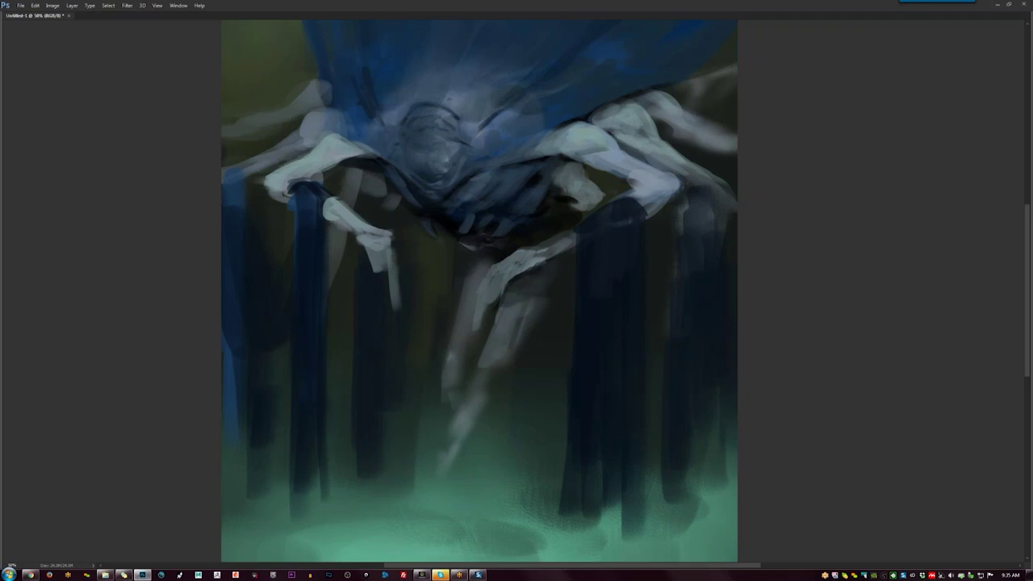
Refine the larger front limb's forearm, cut a sharper dark drape edge at its elbow, and touch up the small inner limb.
drag(526, 255, 569, 234)
mouse_move(643, 191)
mouse_down()
mouse_move(628, 198)
mouse_move(644, 205)
mouse_move(609, 202)
mouse_up()
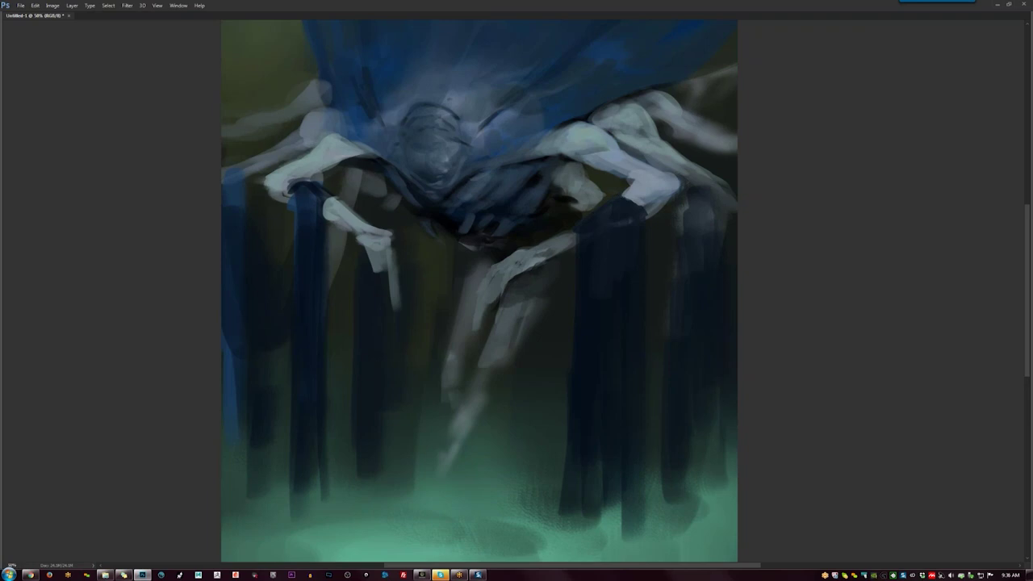
mouse_move(560, 170)
mouse_down()
mouse_move(574, 161)
mouse_move(555, 182)
mouse_move(580, 166)
mouse_move(566, 172)
mouse_up()
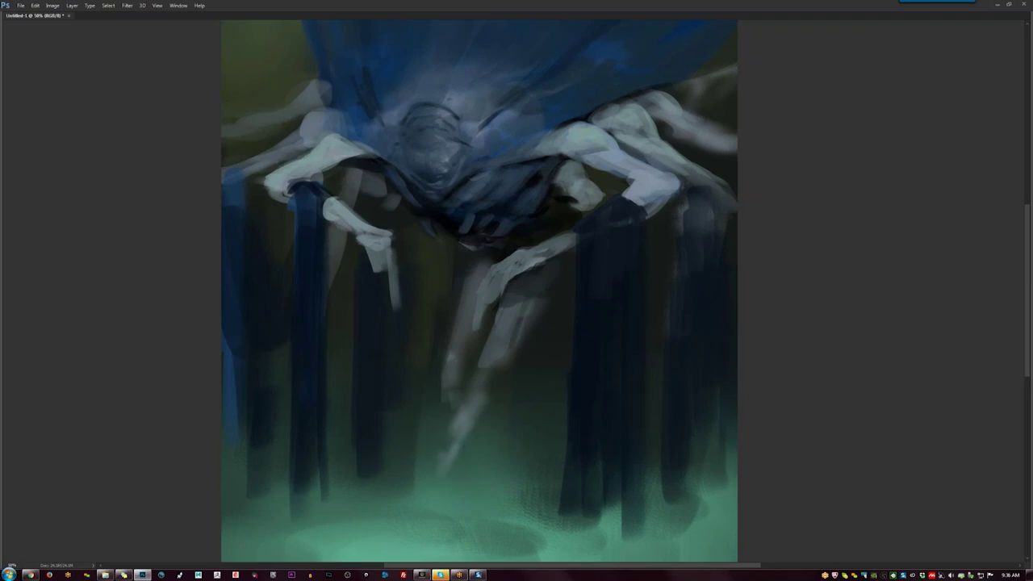
Mirror the canvas, reshape the small inner limb toward the forearm, and darken the pale patches under the body.
scroll(553, 223, down, 2)
key(ctrl+shift+h)
scroll(491, 261, up, 2)
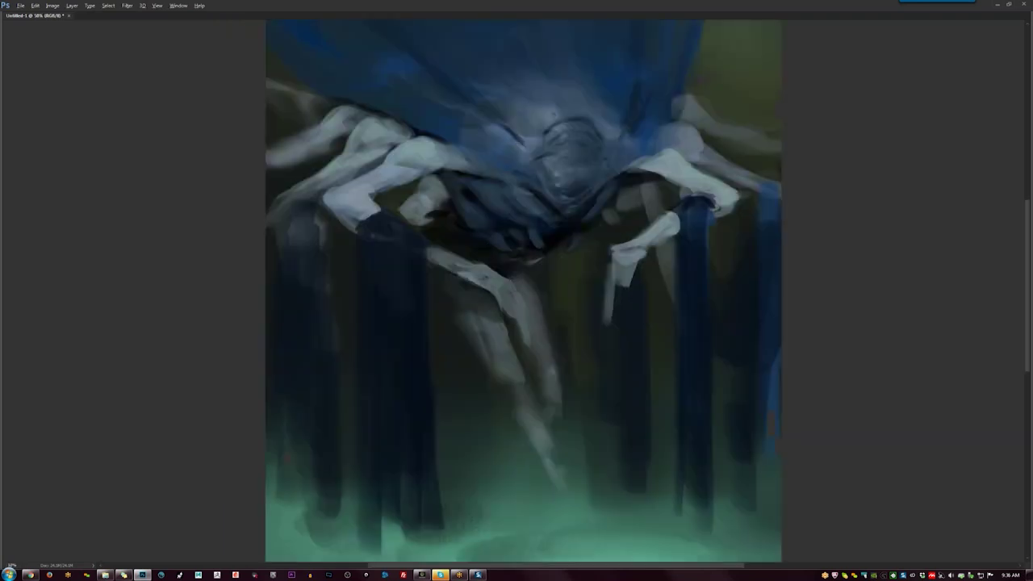
mouse_move(402, 212)
mouse_down()
mouse_move(435, 244)
mouse_move(426, 219)
mouse_move(447, 199)
mouse_up()
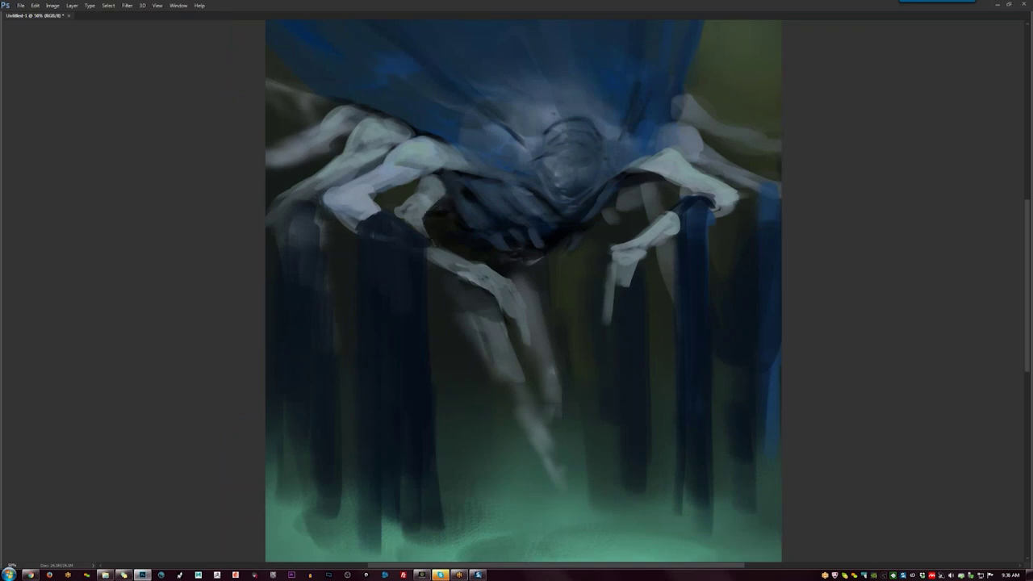
drag(610, 223, 615, 231)
Mirror the canvas and paint dark shadow under the body on both sides of the head, using a sampled dark tone.
key(ctrl+minus)
key(ctrl+minus)
key(ctrl+minus)
key(ctrl+shift+h)
key(ctrl+plus)
key(ctrl+plus)
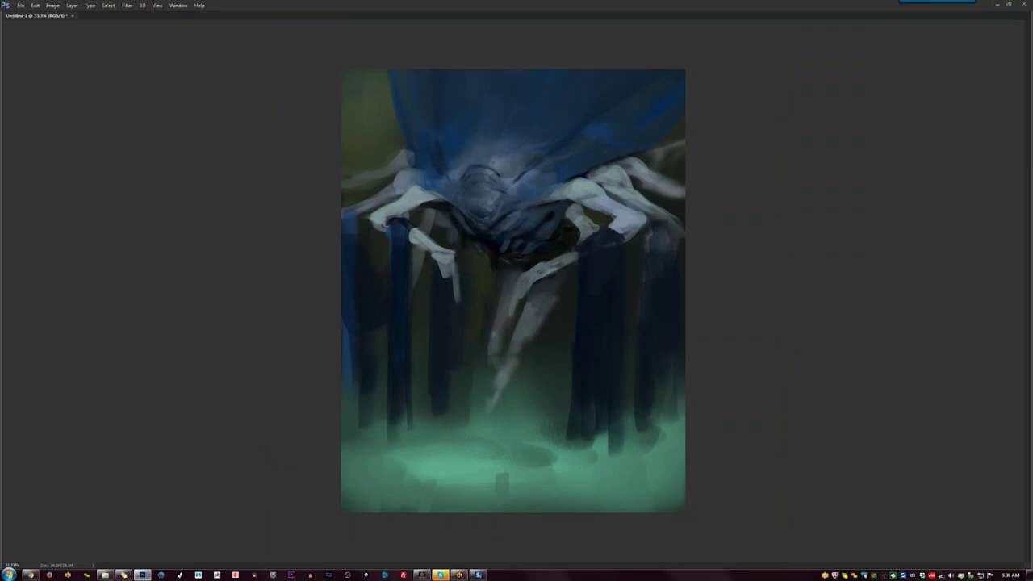
drag(429, 210, 442, 216)
mouse_move(567, 208)
mouse_down()
mouse_move(574, 219)
mouse_move(543, 232)
mouse_up()
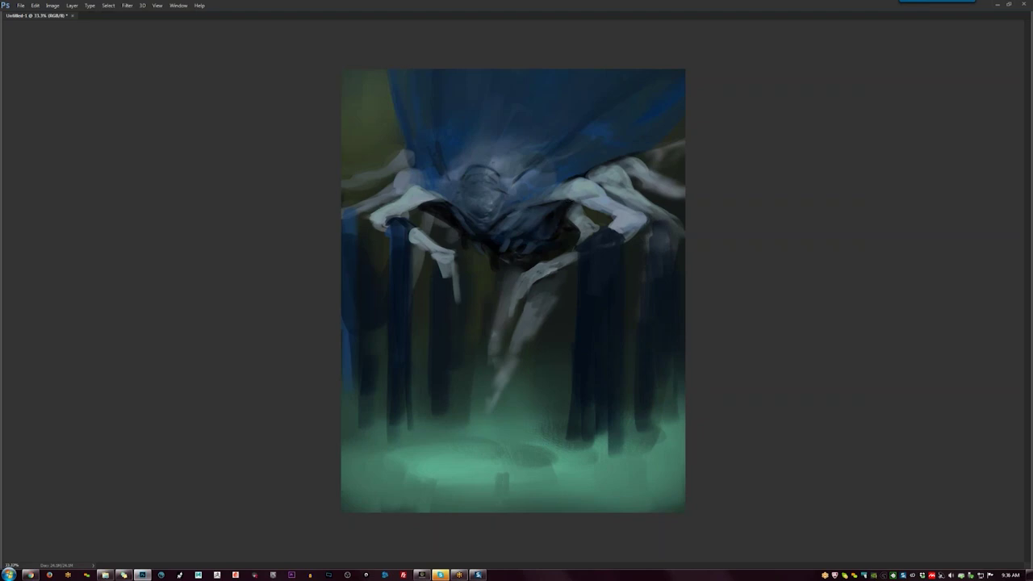
alt+click(460, 211)
drag(439, 206, 448, 215)
Mirror the canvas, shape the pale central leg's knee and calf, and paint dark shadows beside the hanging legs.
key(F2)
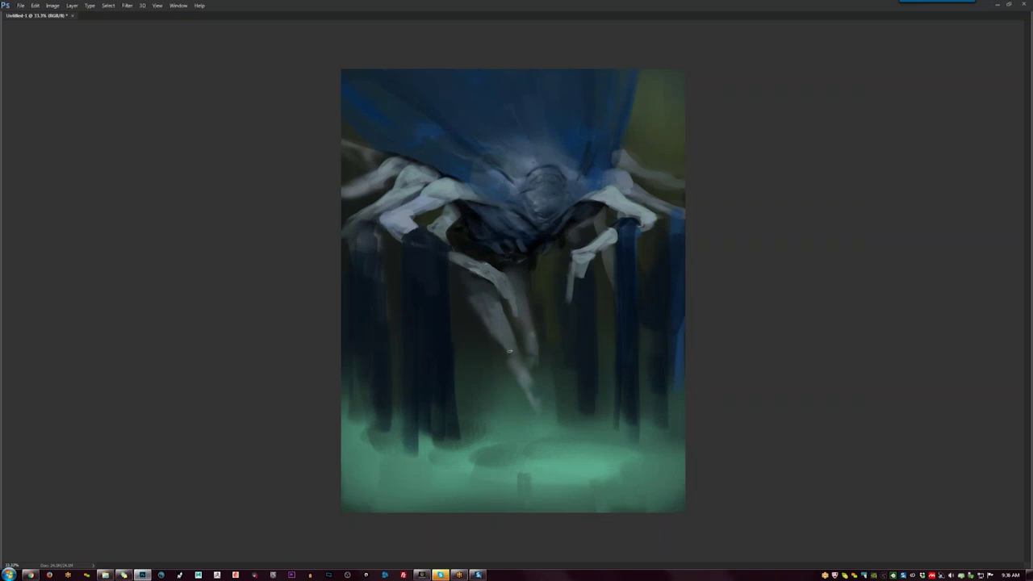
drag(504, 355, 511, 380)
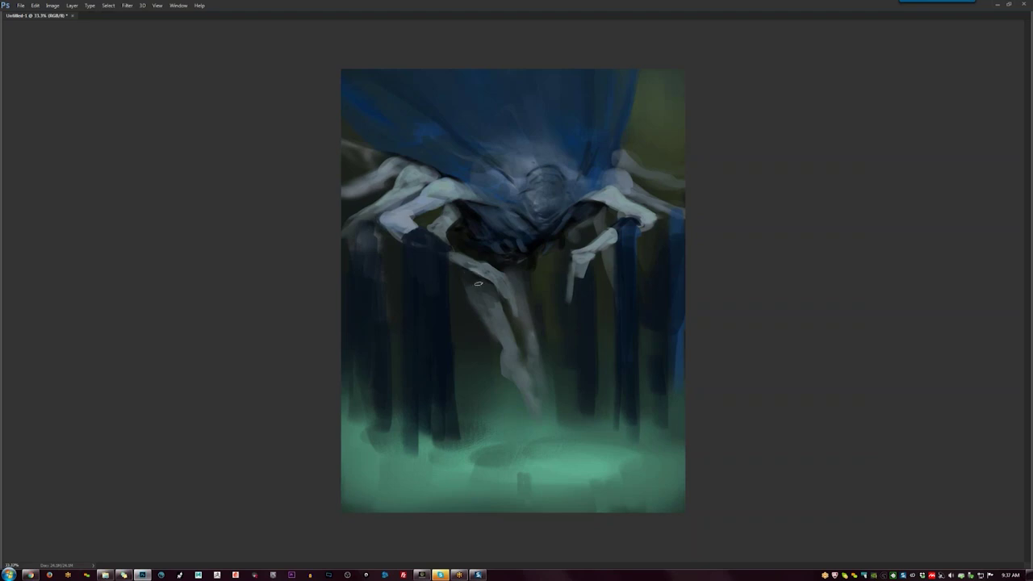
mouse_move(472, 282)
mouse_down()
mouse_move(478, 304)
mouse_move(455, 310)
mouse_move(460, 320)
mouse_up()
mouse_move(534, 284)
mouse_down()
mouse_move(541, 321)
mouse_move(540, 255)
mouse_up()
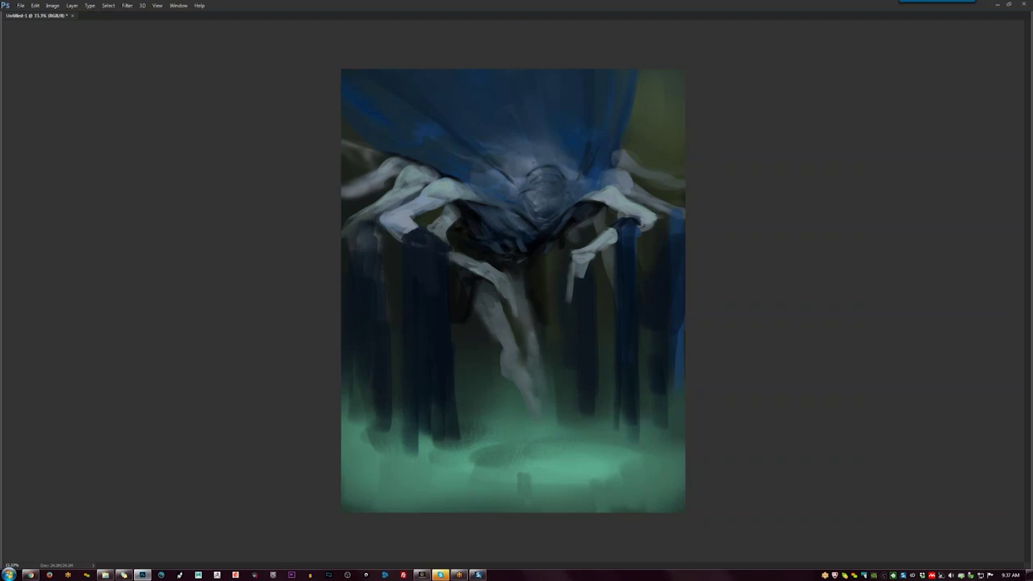
Compare mirrored views, paint blue drapery over the rearmost limbs at both canvas edges, and glaze the back with lighter translucent blue.
key(ctrl+shift+h)
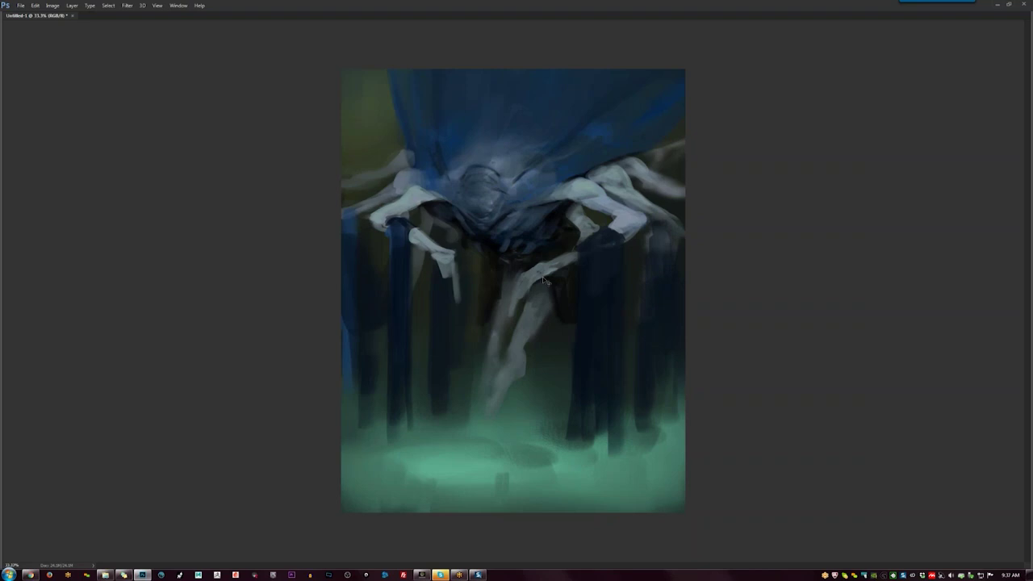
key(ctrl+shift+h)
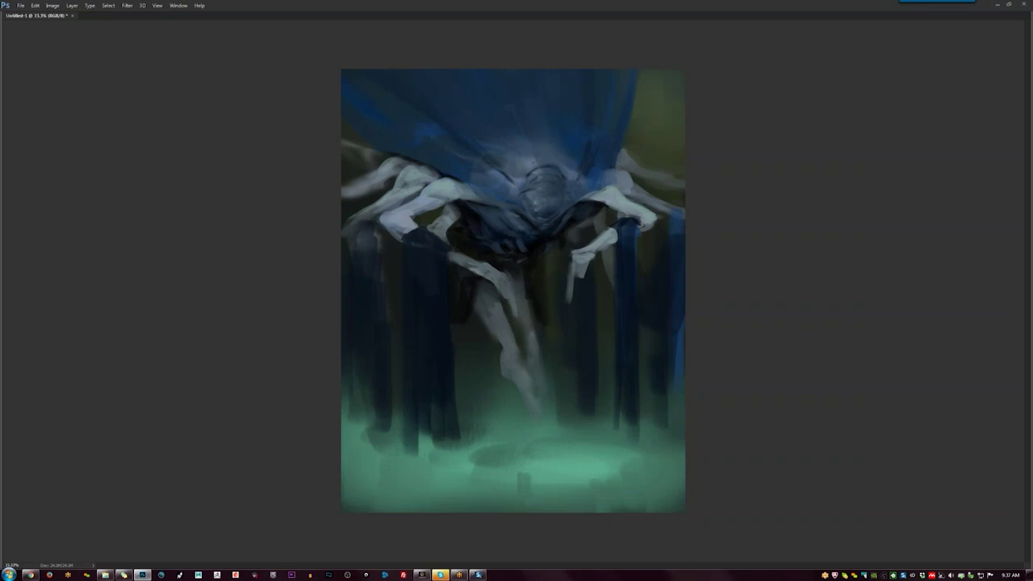
key(ctrl+minus)
key(ctrl+minus)
key(ctrl+shift+h)
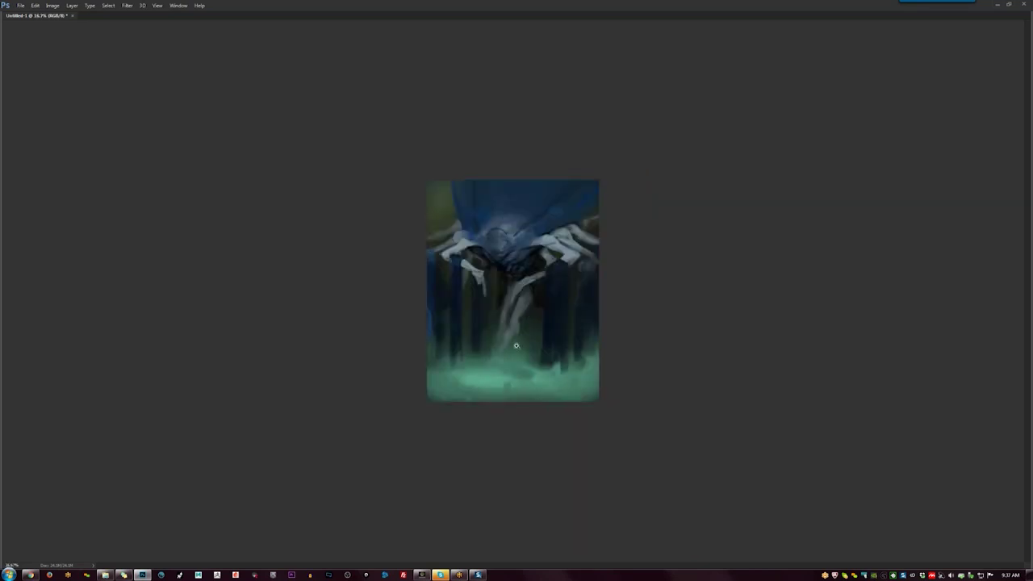
key(ctrl+plus)
key(ctrl+plus)
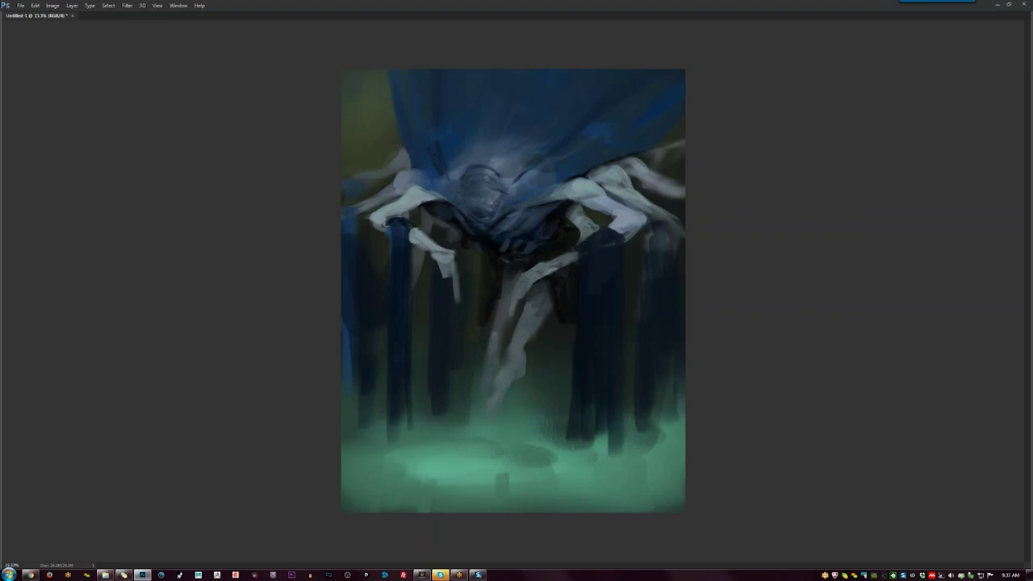
mouse_move(673, 187)
mouse_down()
mouse_move(674, 211)
mouse_move(682, 203)
mouse_move(687, 215)
mouse_up()
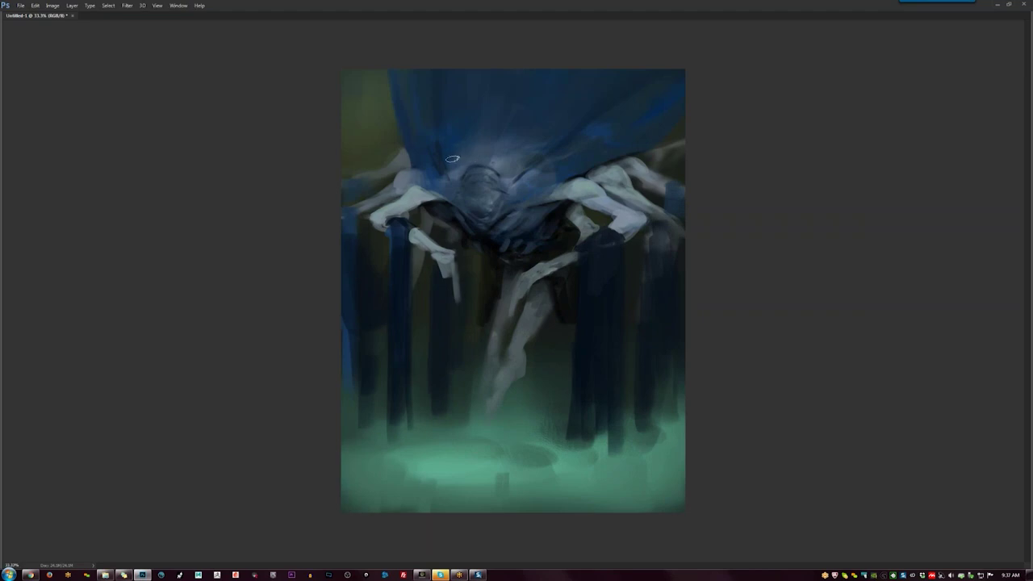
mouse_move(459, 141)
mouse_down()
mouse_move(503, 81)
mouse_move(564, 81)
mouse_up()
key(ctrl+shift+h)
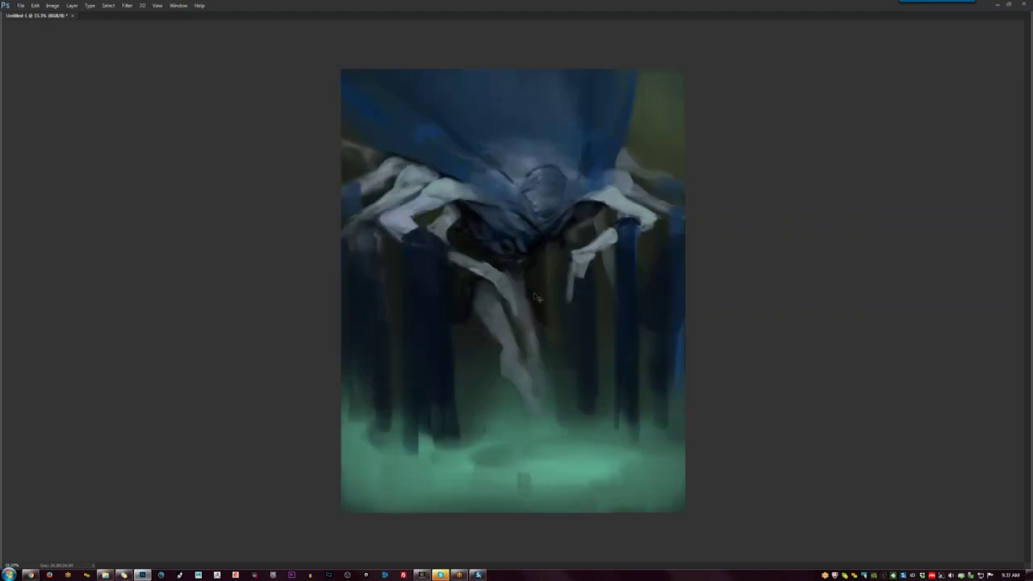
Undo a trial stroke on the head, retouch its lower face, sample dark tones beneath it, and mirror the canvas.
key(ctrl+plus)
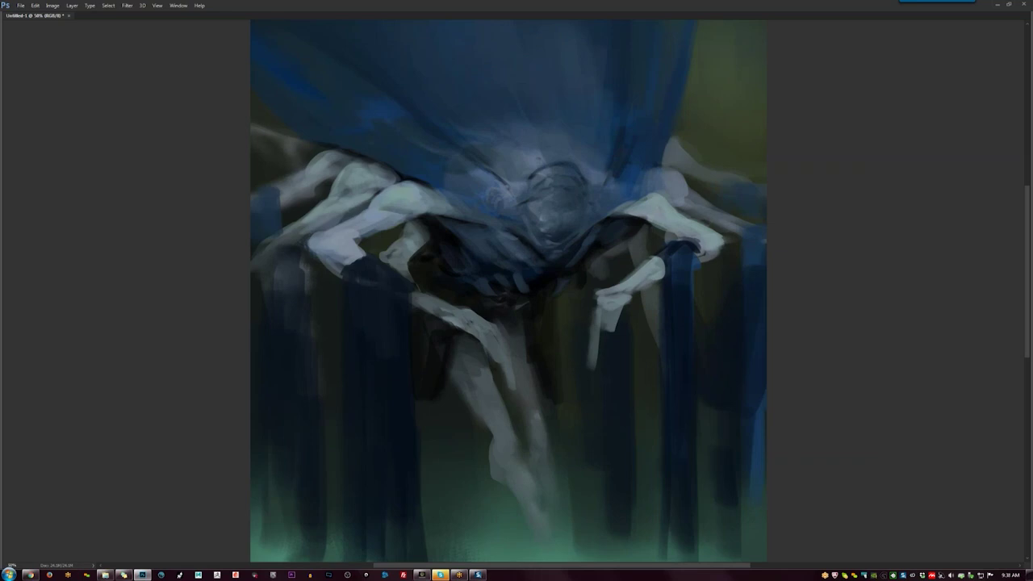
drag(543, 265, 571, 222)
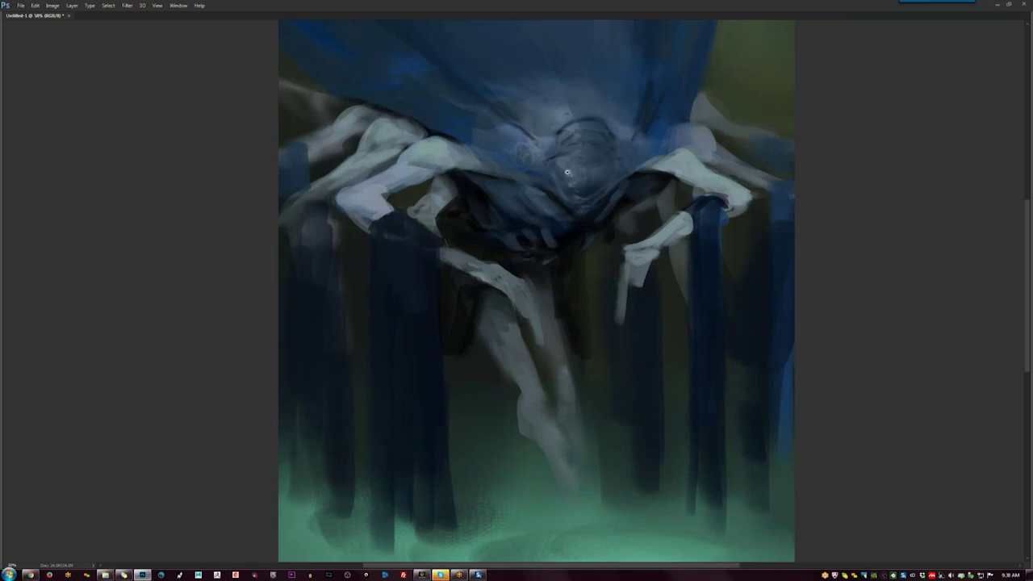
mouse_move(585, 176)
mouse_down()
mouse_move(586, 197)
mouse_move(580, 179)
mouse_move(576, 198)
mouse_move(587, 201)
mouse_up()
key(ctrl+z)
drag(578, 198, 576, 198)
alt+click(583, 235)
alt+click(584, 235)
alt+click(583, 235)
key(F2)
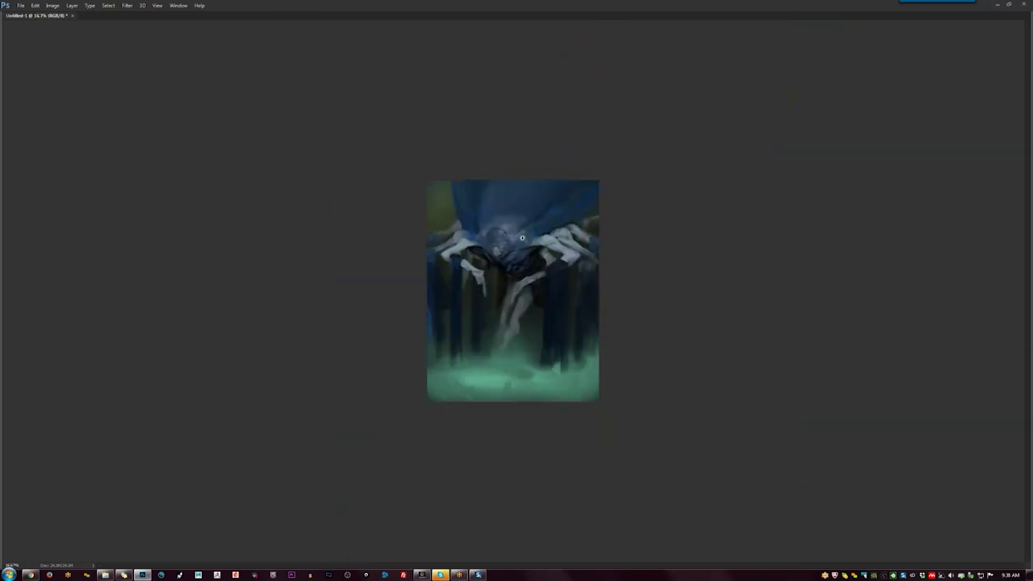
Sample the mist green, shift it to a brighter yellowish green, and paint horizontal highlight streaks across the mist with an enlarged brush.
ctrl+click(530, 238)
key(ctrl+plus)
key(ctrl+plus)
key(ctrl+plus)
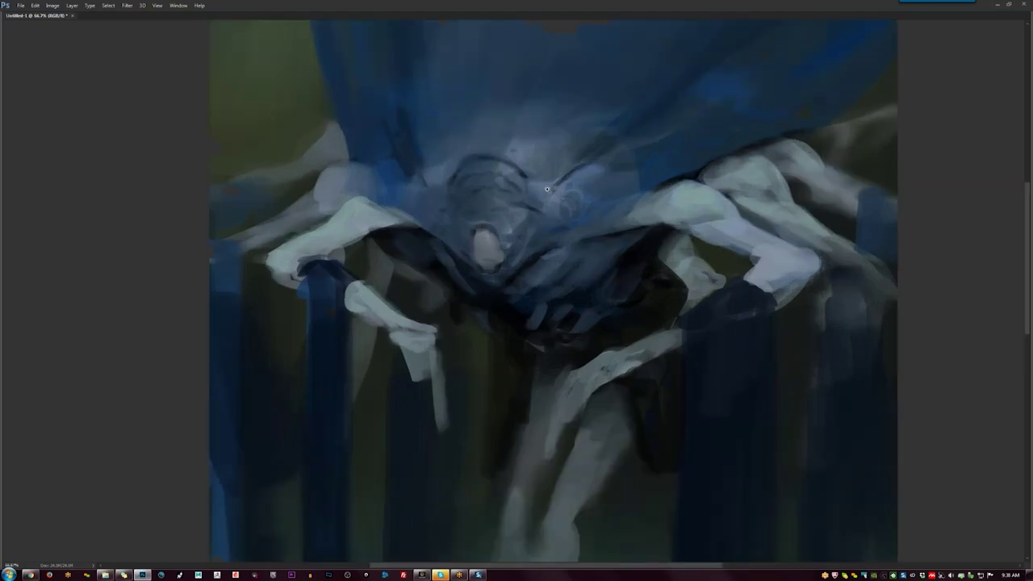
key(ctrl+minus)
key(ctrl+minus)
key(Tab)
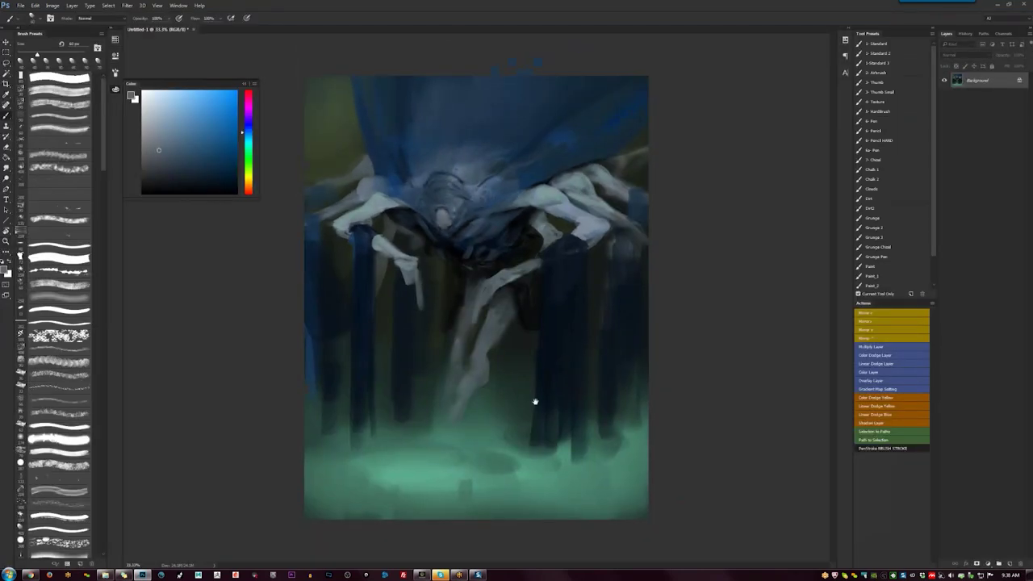
alt+click(446, 476)
drag(249, 150, 249, 156)
drag(193, 102, 185, 95)
key(bracketright)
key(bracketright)
key(bracketright)
drag(418, 488, 452, 487)
key(bracketright)
key(bracketright)
key(bracketright)
key(bracketright)
key(bracketright)
mouse_move(387, 484)
mouse_down()
mouse_move(522, 481)
mouse_move(444, 490)
mouse_move(599, 502)
mouse_move(628, 471)
mouse_move(558, 474)
mouse_up()
Paint broader bright green bands along the canvas's lower edge and a small highlight below the central leg.
key(bracketright)
key(bracketright)
key(bracketleft)
key(bracketleft)
key(bracketleft)
key(bracketleft)
key(bracketleft)
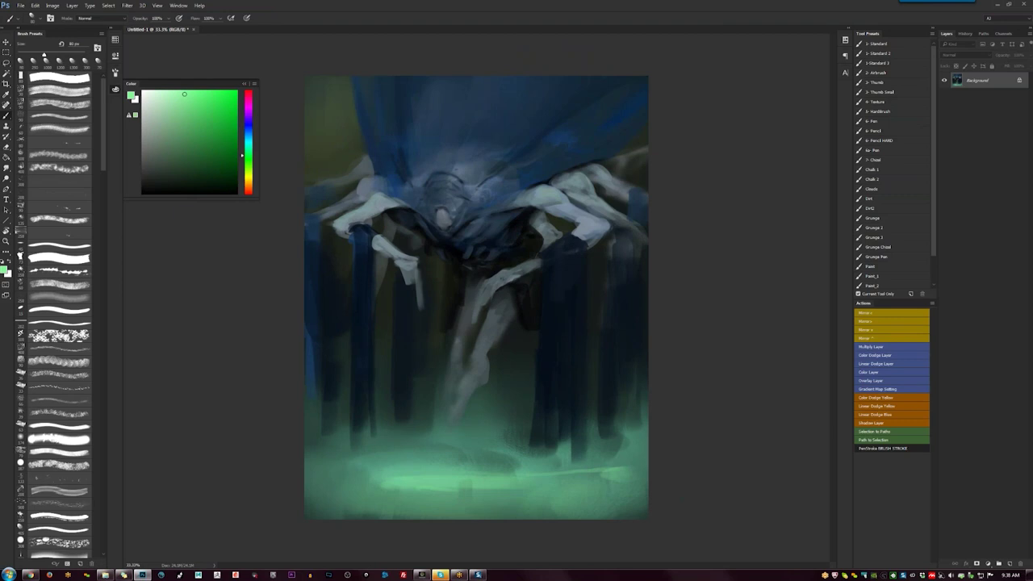
key(bracketright)
key(bracketright)
key(bracketright)
drag(381, 483, 316, 483)
mouse_move(351, 489)
mouse_down()
mouse_move(306, 494)
mouse_move(400, 495)
mouse_up()
drag(306, 502, 602, 498)
key(bracketright)
key(bracketright)
key(bracketright)
mouse_move(444, 508)
mouse_down()
mouse_move(647, 495)
mouse_move(355, 506)
mouse_up()
key(bracketright)
drag(477, 443, 488, 440)
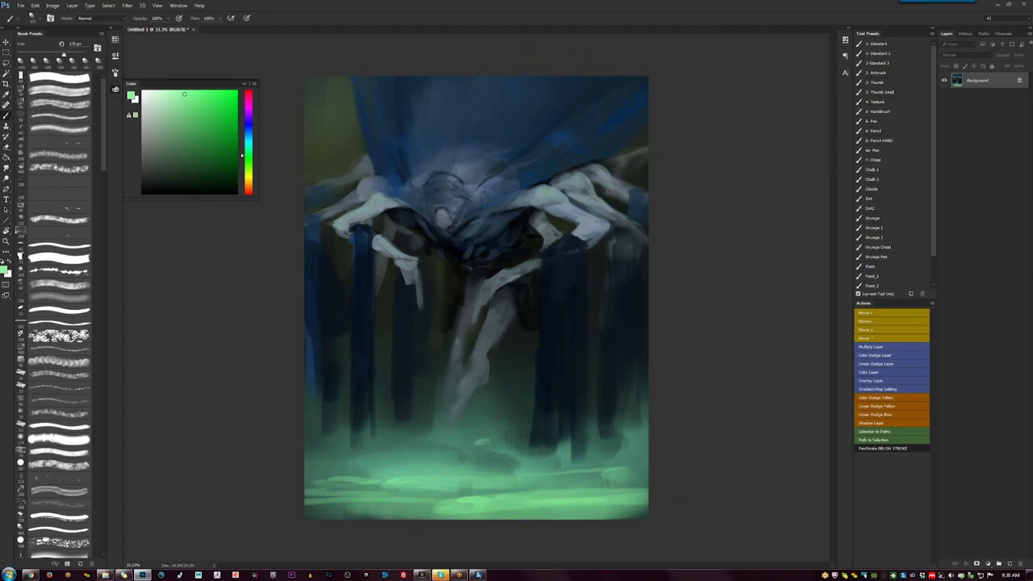
Pull green mist upward with vertical strokes beside the central leg and around the bases of the hanging legs, using a sampled mist tone.
key(bracketright)
drag(489, 400, 490, 447)
drag(497, 389, 498, 450)
alt+click(478, 426)
drag(487, 398, 487, 445)
drag(501, 384, 497, 452)
key(bracketright)
mouse_move(521, 364)
mouse_down()
mouse_move(515, 405)
mouse_move(525, 402)
mouse_up()
mouse_move(420, 434)
mouse_down()
mouse_move(413, 405)
mouse_move(393, 426)
mouse_up()
drag(377, 389, 375, 404)
drag(321, 439, 320, 430)
Sample the olive backdrop, shift its hue slightly toward green, and glaze it over the upper backdrop corner and between the hanging legs.
drag(310, 164, 311, 147)
alt+click(318, 142)
drag(242, 185, 242, 175)
drag(317, 172, 336, 143)
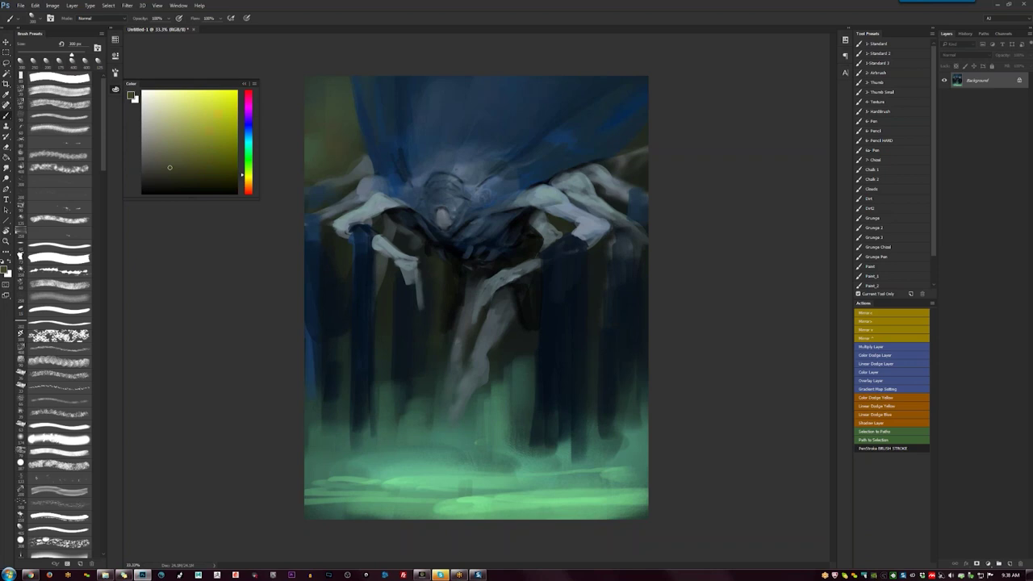
drag(429, 347, 427, 384)
mouse_move(395, 336)
mouse_down()
mouse_move(393, 361)
mouse_move(371, 385)
mouse_up()
drag(585, 405, 586, 348)
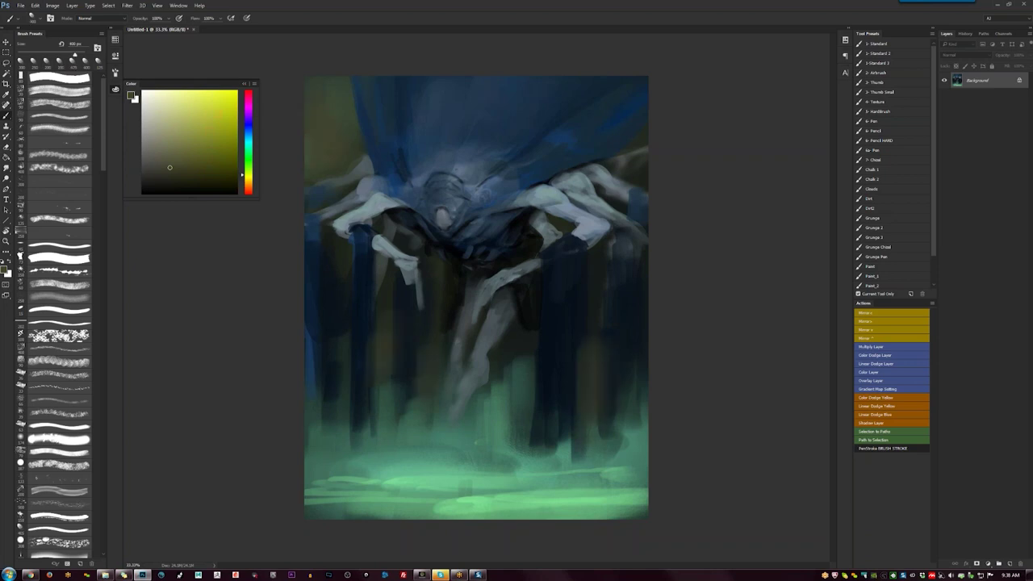
key(ctrl+z)
Sample blue from the drapery and repaint the hanging leg drapes on both sides with lighter vertical strokes.
key(])
alt+click(580, 355)
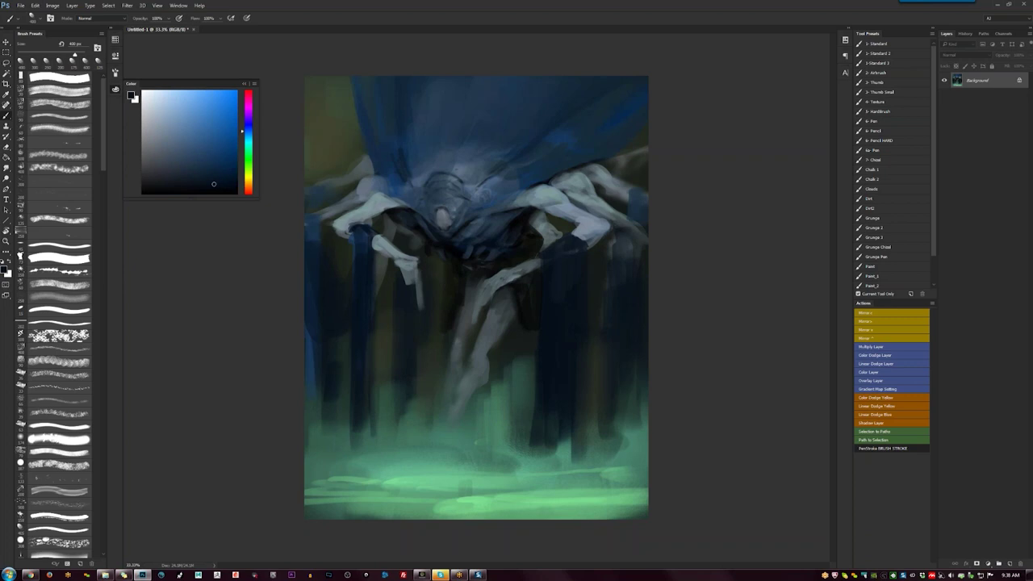
alt+click(563, 252)
drag(557, 273, 560, 393)
drag(632, 279, 633, 355)
drag(620, 306, 619, 344)
key([)
key([)
key([)
drag(362, 260, 362, 358)
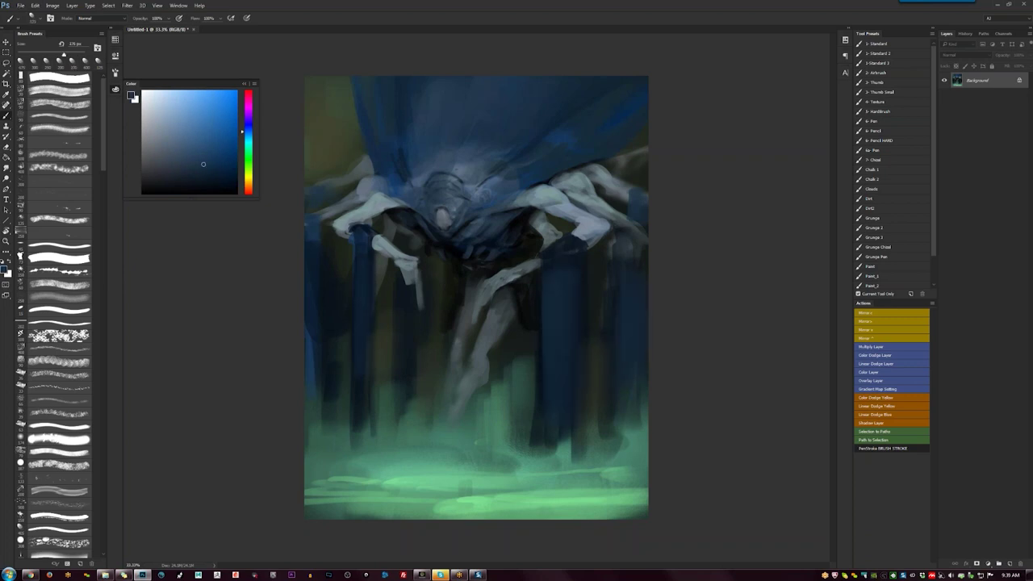
key(bracketright)
Sample the mist green and fade the bases of the hanging drapes beside the central leg into the mist.
alt+click(408, 417)
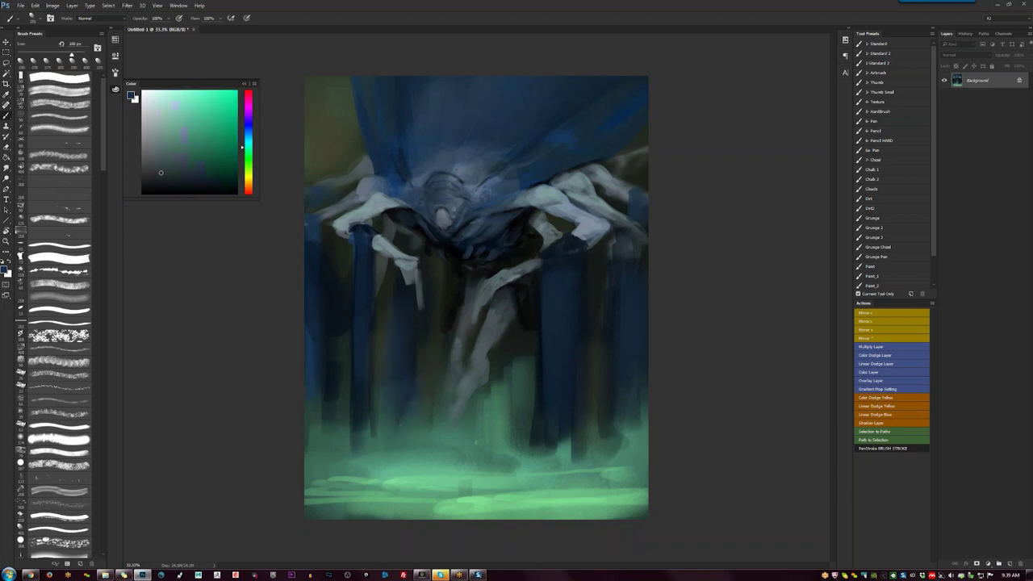
alt+click(407, 450)
mouse_move(407, 444)
mouse_down()
mouse_move(324, 440)
mouse_move(333, 415)
mouse_move(379, 406)
mouse_move(332, 382)
mouse_up()
Enlarge the brush, sample a bright mist green, and sweep it horizontally across the very bottom of the mist.
key(bracketright)
key(bracketright)
key(bracketright)
key(bracketright)
key(bracketright)
key(bracketright)
key(bracketright)
key(bracketright)
key(bracketright)
key(bracketright)
mouse_move(330, 502)
mouse_down()
mouse_move(389, 491)
mouse_move(368, 511)
mouse_up()
alt+click(396, 483)
mouse_move(435, 512)
mouse_down()
mouse_move(305, 507)
mouse_move(325, 512)
mouse_up()
drag(418, 515, 646, 510)
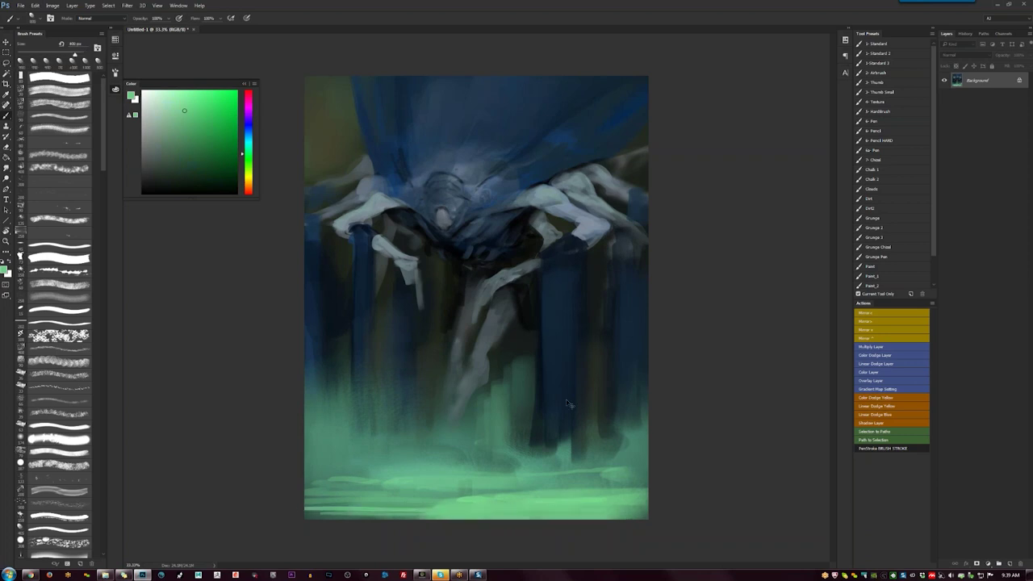
Mirror the canvas and darken the gap between the body and the front limb beside the head with sampled near-black tones.
key(F2)
key(bracketleft)
key(bracketleft)
key(bracketleft)
key(bracketleft)
key(bracketleft)
key(bracketleft)
key(bracketleft)
key(bracketleft)
key(bracketleft)
key(bracketleft)
key(bracketleft)
ctrl+click(566, 242)
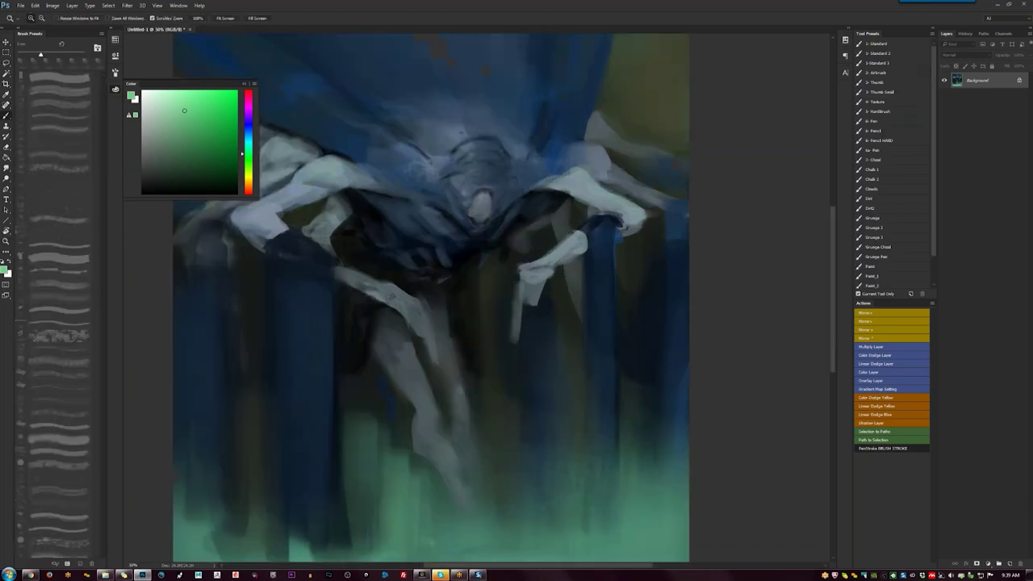
alt+click(542, 234)
alt+click(530, 214)
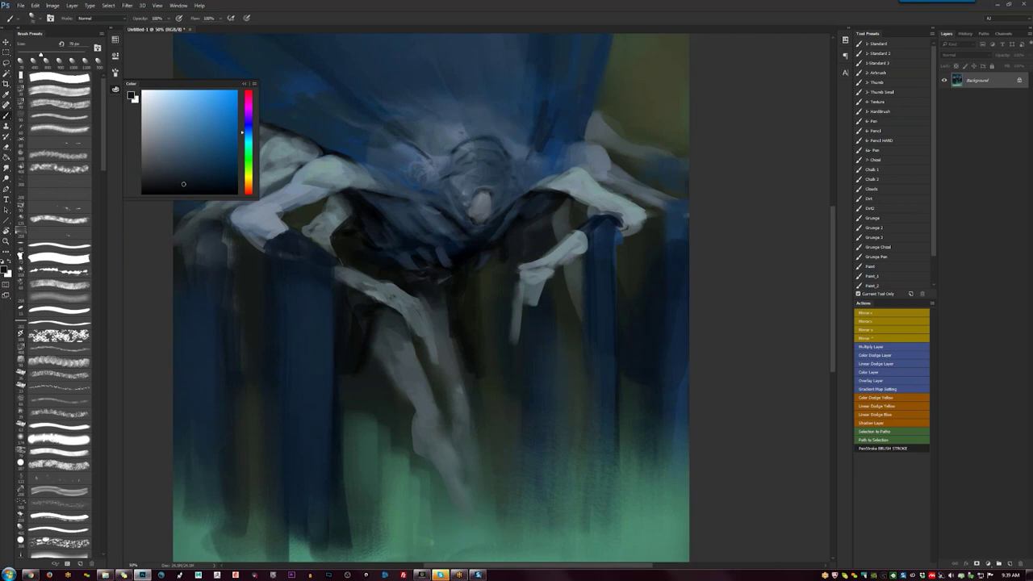
alt+click(538, 214)
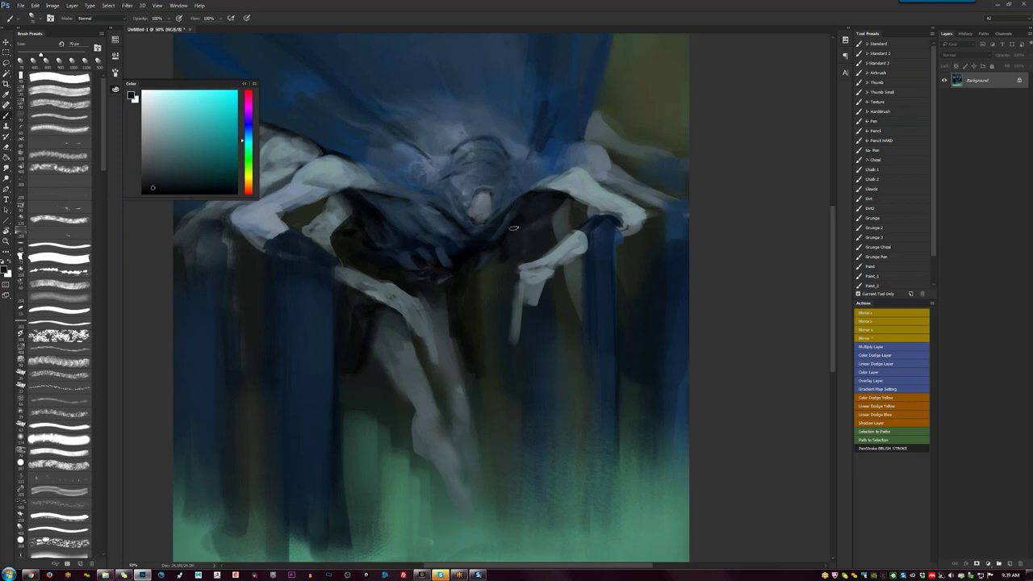
key(bracketright)
key(bracketright)
key(bracketright)
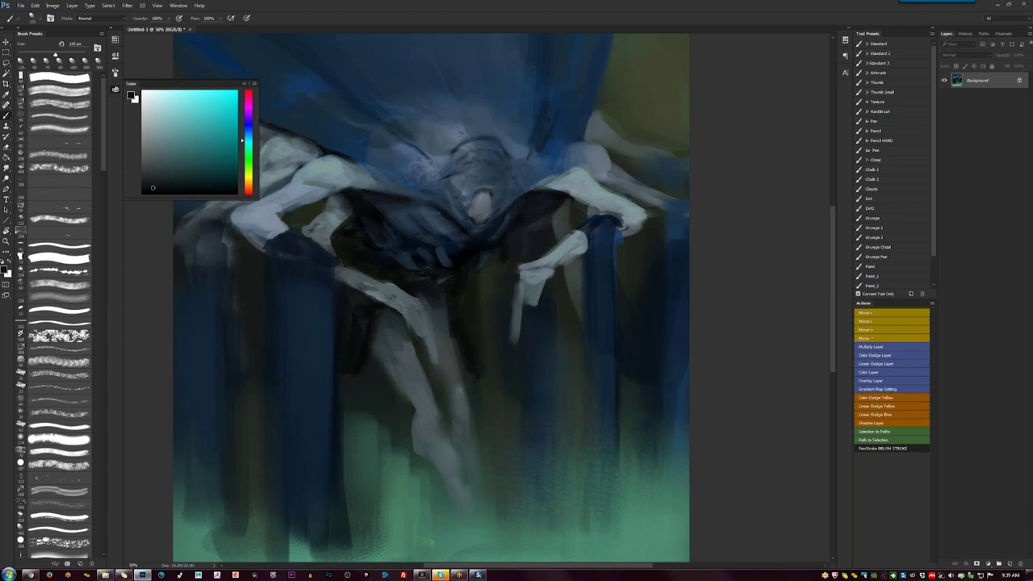
Review the whole composition with the interface hidden, comparing it with its mirrored view.
key(z)
alt+click(477, 254)
alt+click(477, 253)
alt+click(477, 253)
key(Tab)
key(Tab)
key(ctrl+plus)
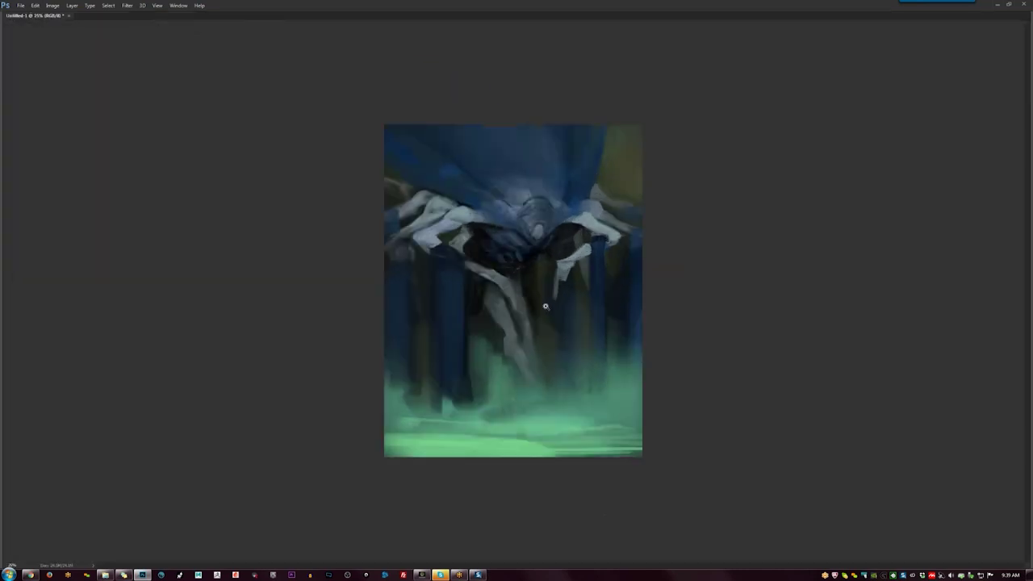
key(ctrl+plus)
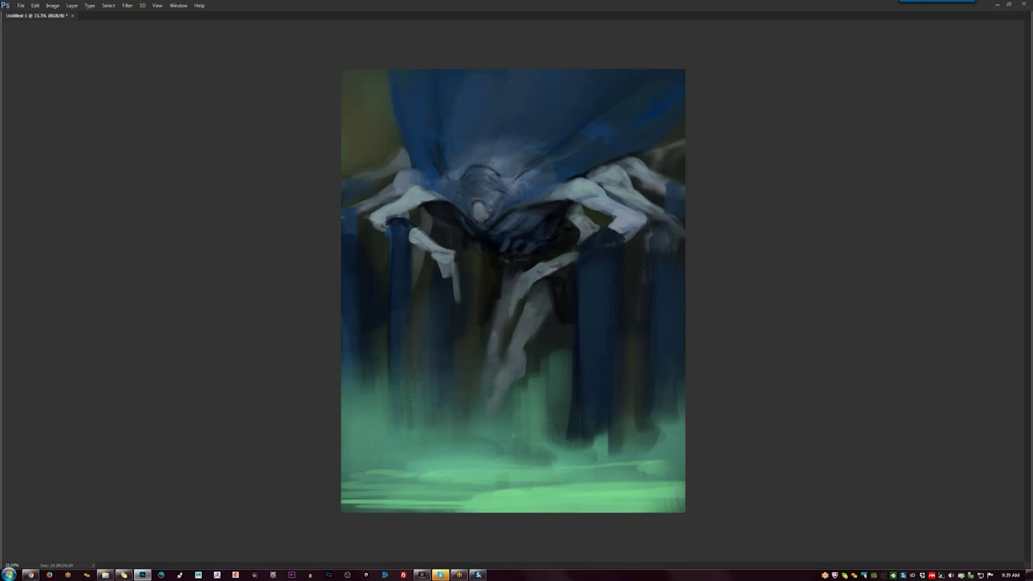
key(Tab)
Undo a trial blue stroke, mix a darker blue from the sampled back, and paint it over the drapery beside the head.
click(197, 127)
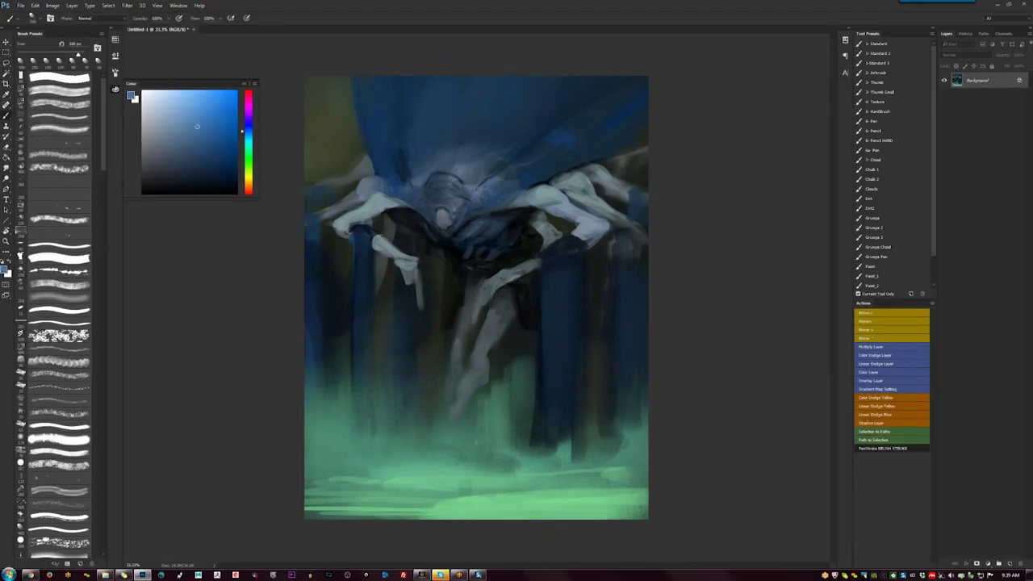
key(ctrl+z)
alt+click(423, 161)
click(198, 153)
key(bracketleft)
key(bracketleft)
key(bracketleft)
key(bracketleft)
key(bracketleft)
key(bracketleft)
key(bracketleft)
drag(396, 166, 396, 152)
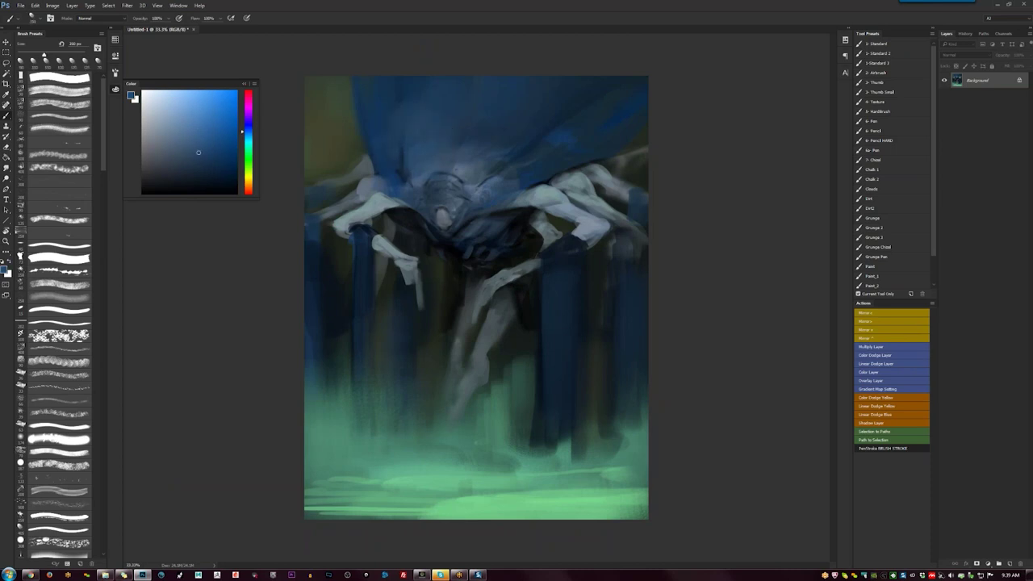
Extend the blue drapery over the pale shoulder of the front limb with a larger brush.
key(bracketright)
key(bracketright)
key(bracketright)
key(bracketright)
key(bracketleft)
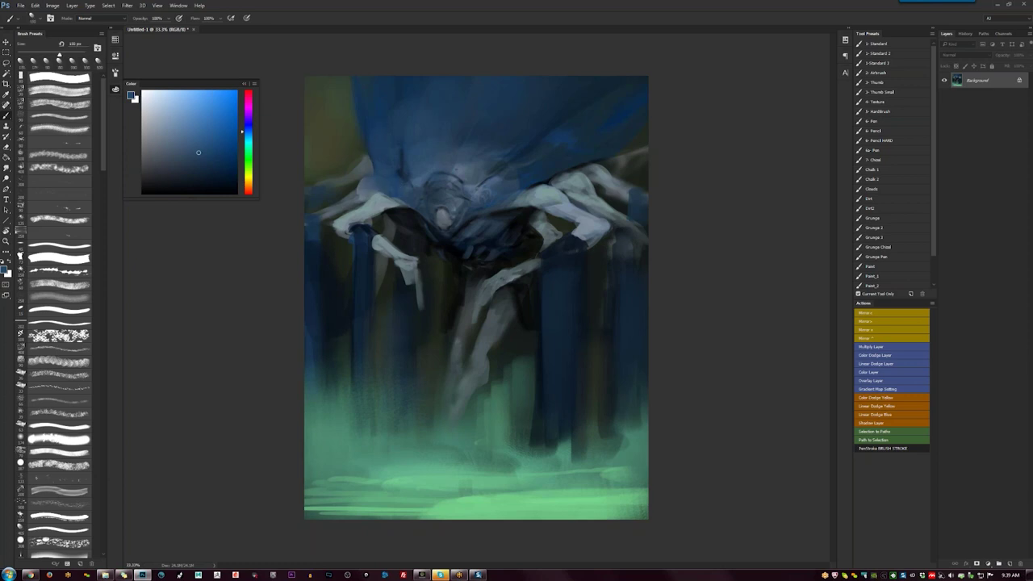
Reinforce the dark edge where the drapery meets the front limb beside the head, using a small brush with black and sampled blues.
key(d)
key(bracketleft)
key(bracketleft)
key(bracketleft)
key(bracketleft)
key(bracketleft)
key(bracketleft)
key(bracketleft)
key(bracketleft)
key(bracketleft)
key(bracketleft)
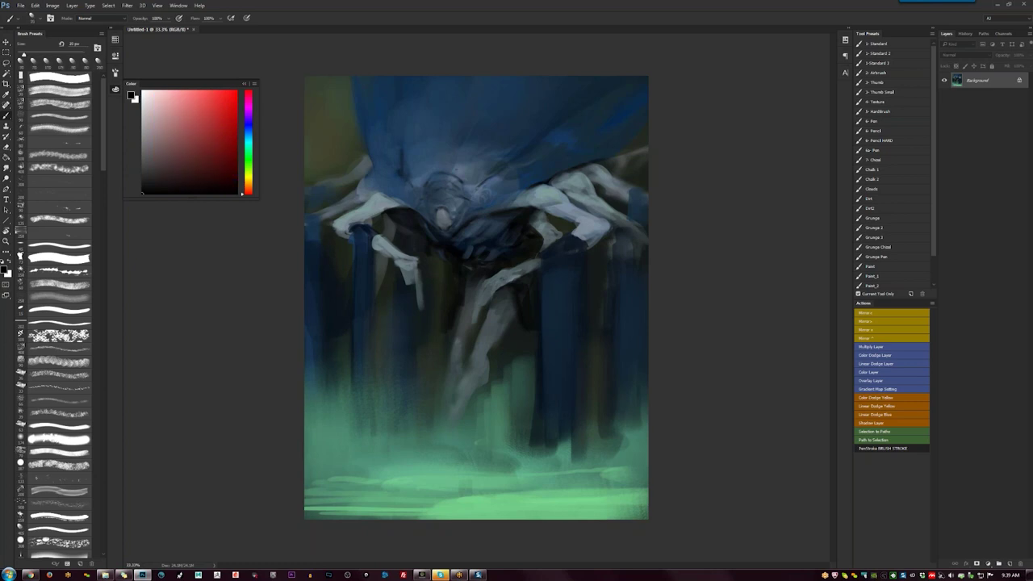
alt+click(455, 172)
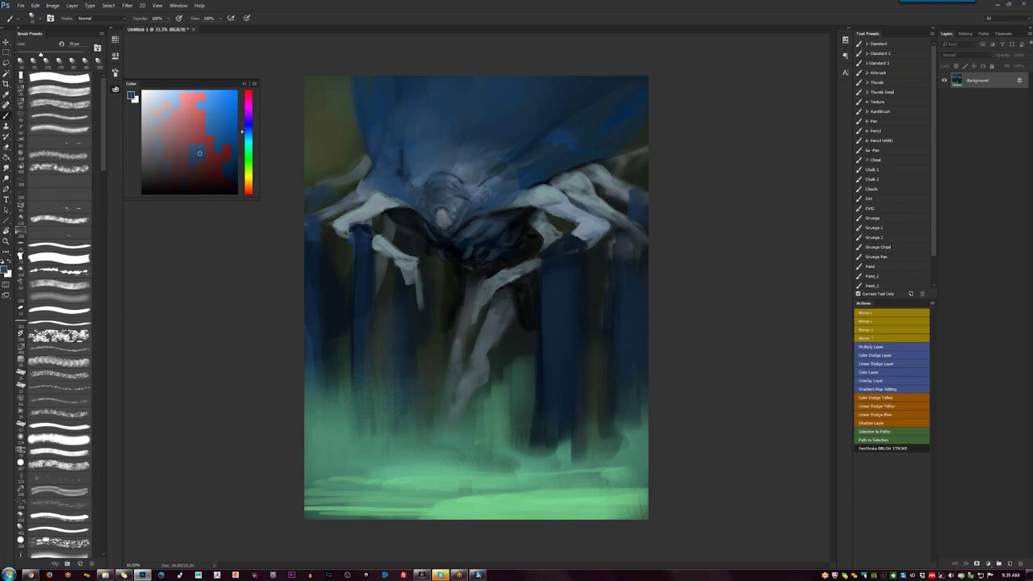
alt+click(534, 169)
key(d)
alt+click(534, 171)
Paint broad folds into the drapery above the head with a larger brush and blues sampled from the body.
key(bracketright)
key(bracketright)
key(bracketright)
key(bracketright)
key(bracketright)
key(bracketright)
key(bracketright)
key(bracketright)
alt+click(394, 103)
mouse_move(414, 128)
mouse_down()
mouse_move(431, 154)
mouse_move(442, 139)
mouse_up()
alt+click(449, 160)
alt+click(442, 153)
key(bracketleft)
key(bracketleft)
alt+click(425, 113)
drag(427, 100, 414, 117)
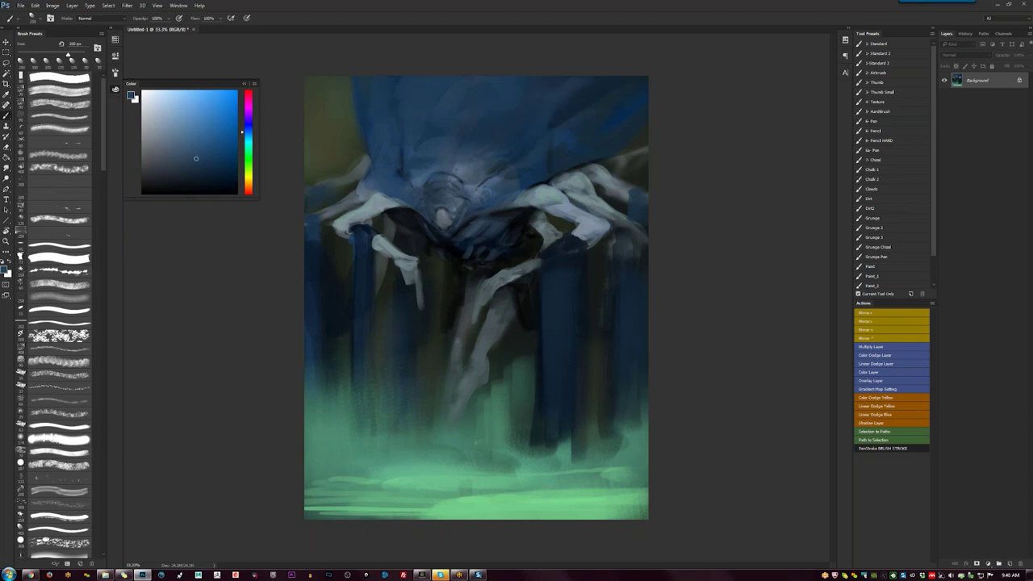
Rework the blue drapery along the body with a larger brush, checking it in the mirrored view.
key(F2)
key(bracketleft)
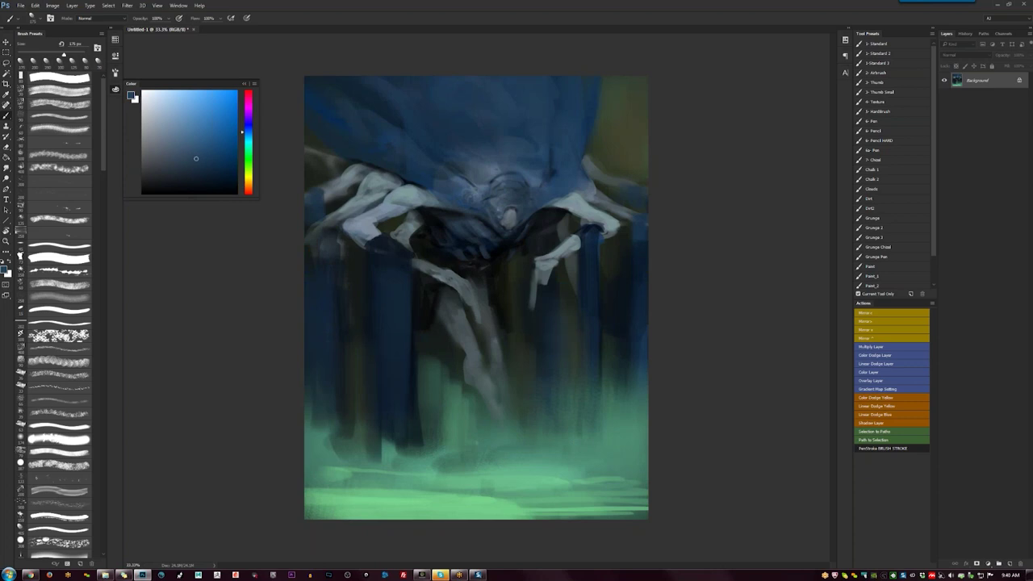
key(bracketleft)
key(bracketleft)
key(bracketleft)
key(bracketright)
key(bracketright)
key(bracketright)
key(bracketright)
key(bracketright)
key(F2)
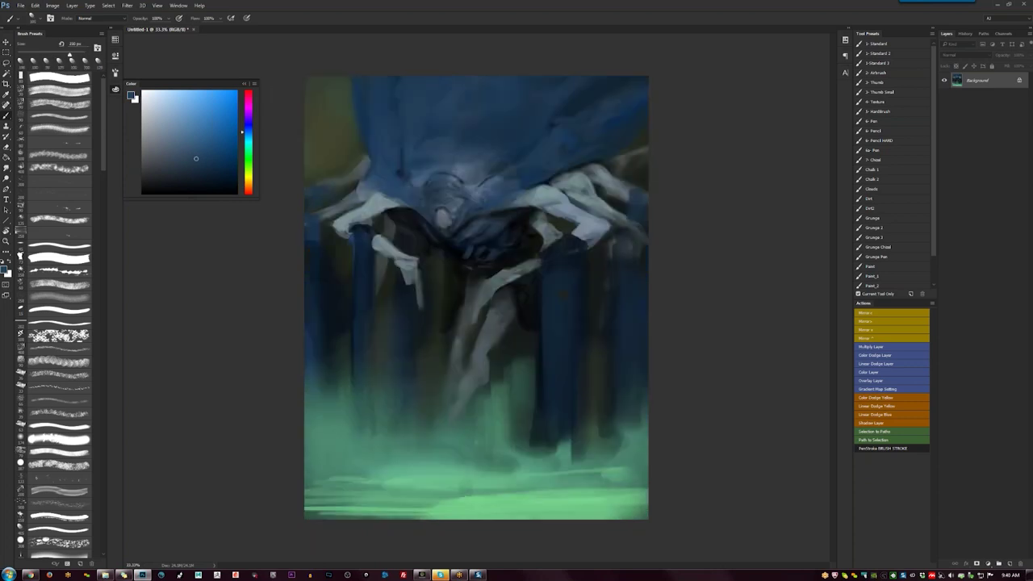
Define the drapery's lower edge over the limb beside the head with thin black strokes, mirroring the canvas.
key(d)
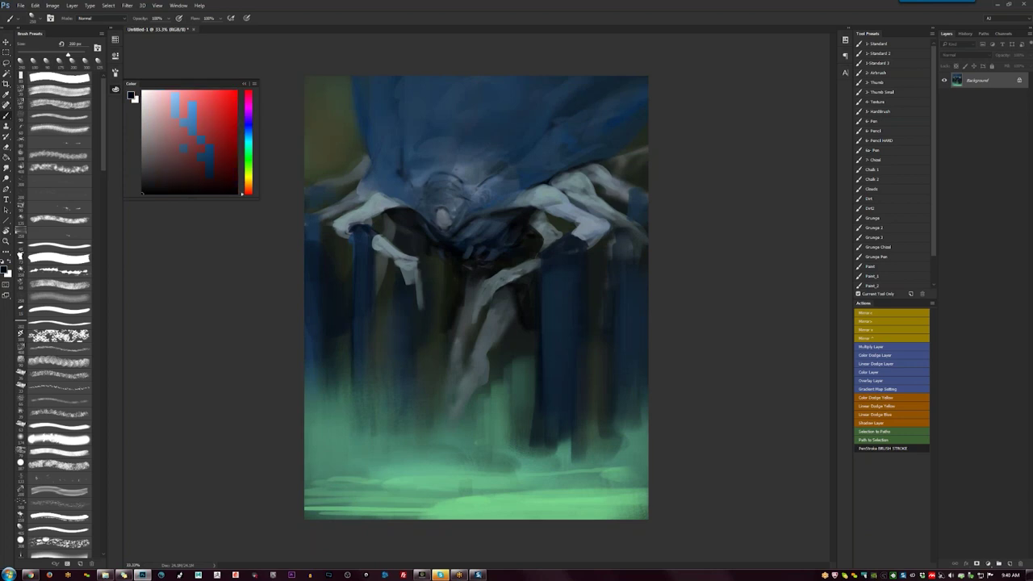
key(bracketleft)
key(bracketleft)
key(bracketleft)
key(bracketleft)
key(bracketleft)
key(bracketleft)
key(bracketleft)
key(bracketleft)
key(bracketleft)
key(bracketleft)
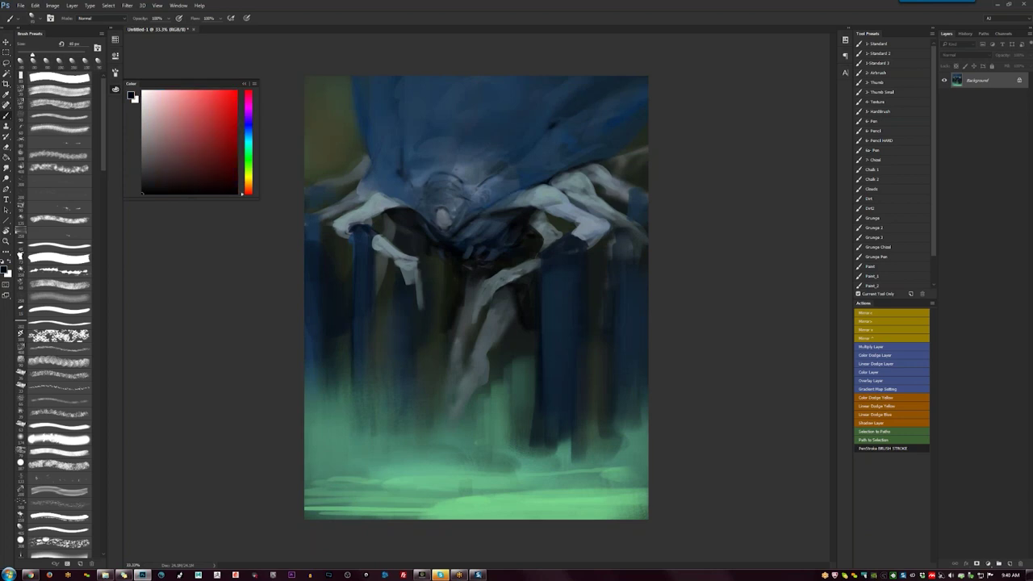
drag(418, 211, 393, 202)
key(F2)
ctrl+click(555, 205)
mouse_move(566, 195)
mouse_down()
mouse_move(529, 211)
mouse_move(568, 194)
mouse_up()
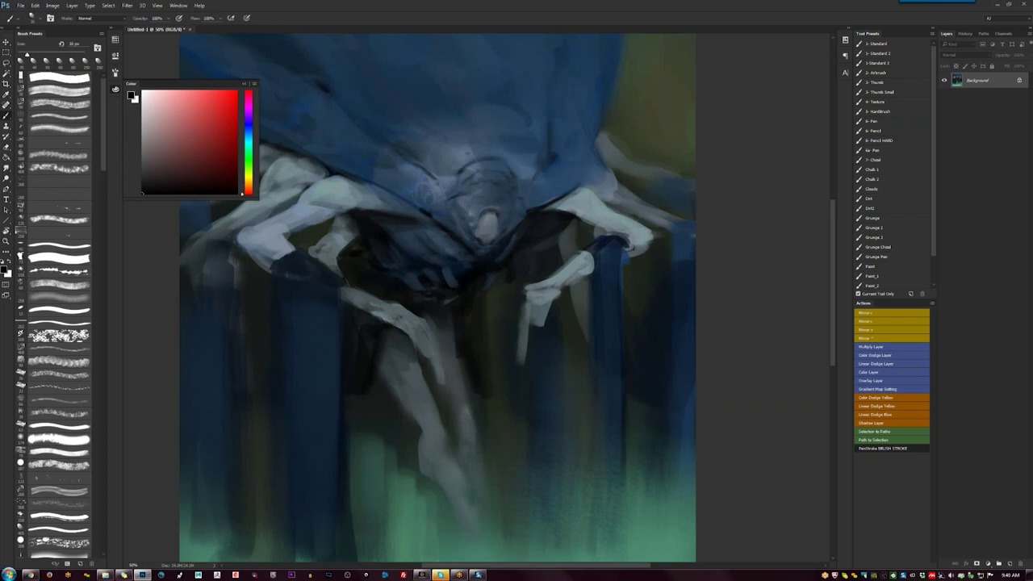
Cover the drapery between the head and the front limb with a large brush in a grey-blue sampled beside the head.
alt+click(451, 176)
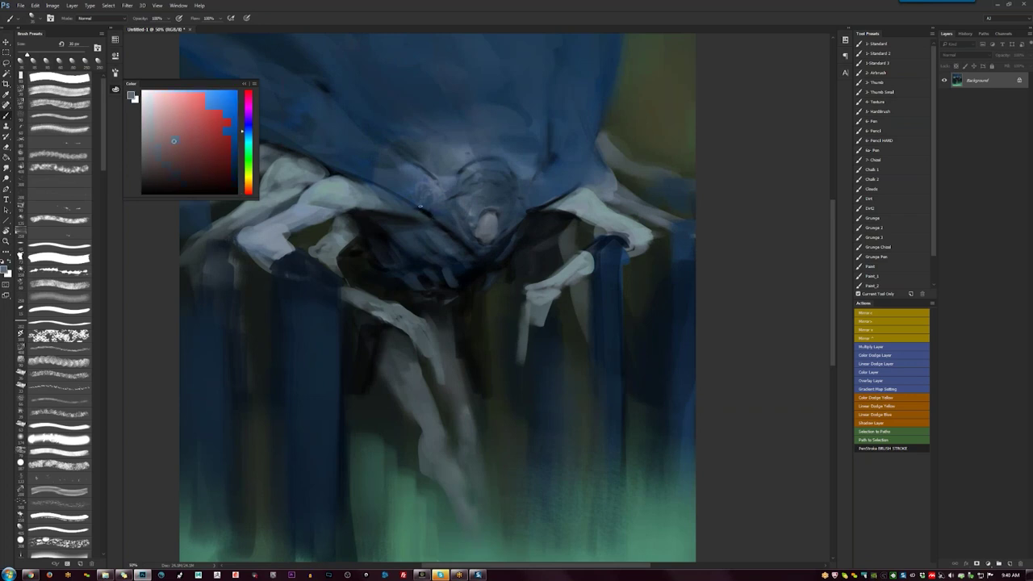
key(bracketright)
key(bracketright)
key(bracketright)
key(bracketright)
key(bracketright)
key(bracketright)
key(bracketright)
key(bracketright)
key(bracketright)
key(bracketright)
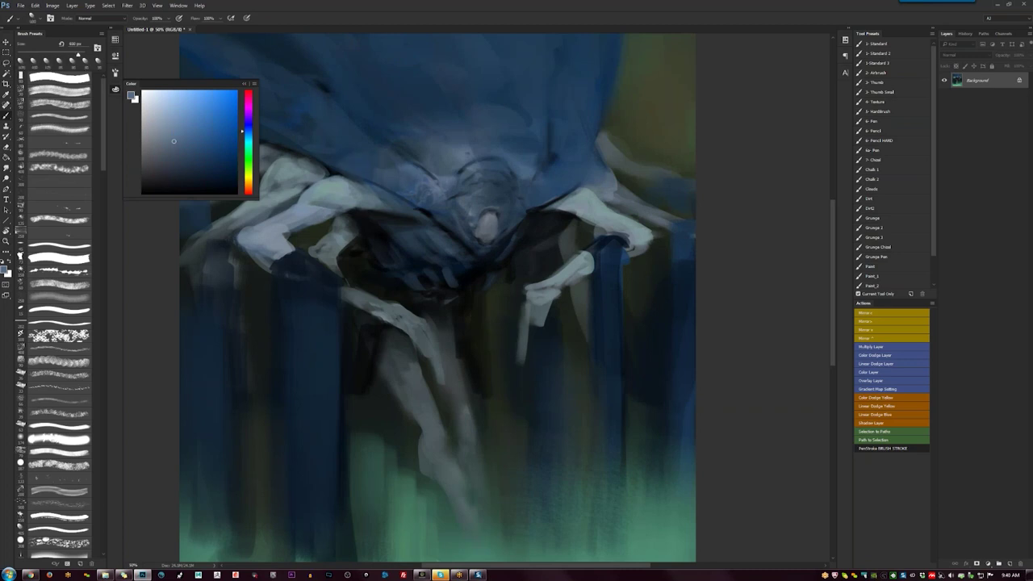
mouse_move(397, 141)
mouse_down()
mouse_move(448, 120)
mouse_move(482, 145)
mouse_move(440, 166)
mouse_move(437, 197)
mouse_move(423, 193)
mouse_up()
alt+click(424, 128)
Add a dark blue fold line to the drapery beside the head with a smaller brush.
alt+click(468, 152)
key(bracketleft)
key(bracketleft)
key(bracketleft)
key(bracketleft)
key(bracketleft)
key(bracketleft)
key(bracketleft)
key(bracketleft)
key(bracketleft)
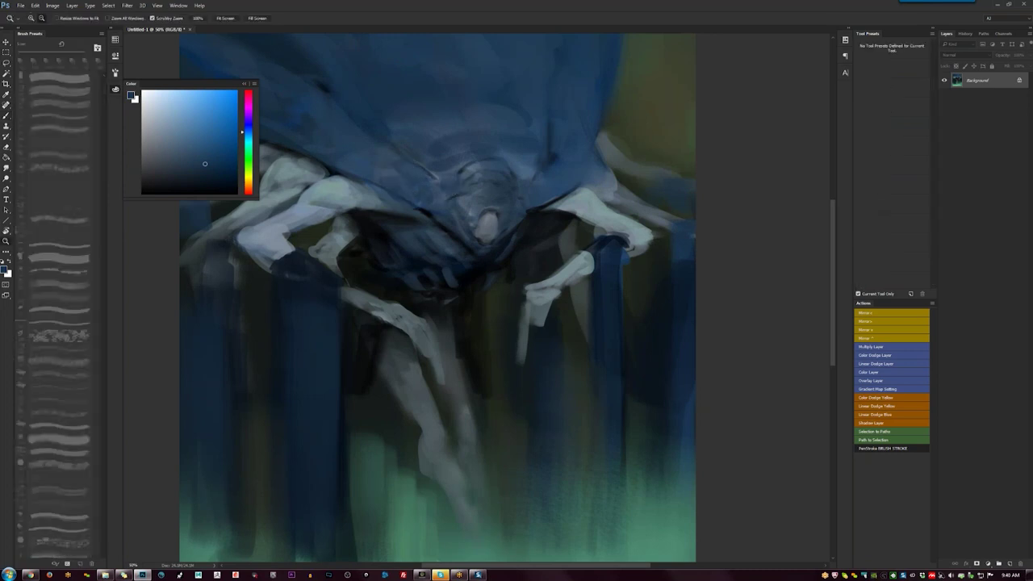
Review the whole composition with the interface hidden, comparing it with its mirrored view.
key(ctrl+minus)
key(ctrl+minus)
key(ctrl+minus)
key(Tab)
click(516, 364)
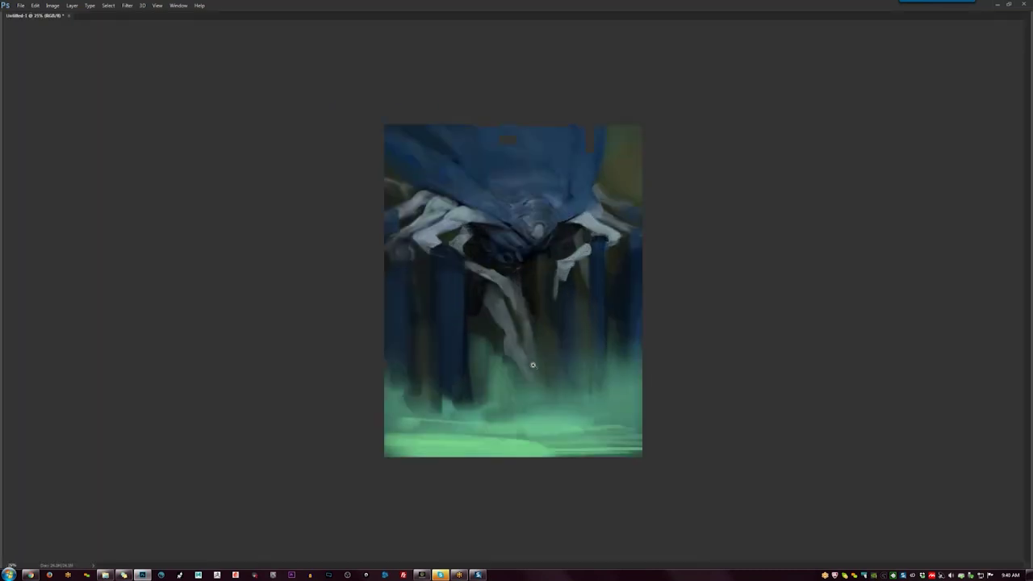
key(F2)
key(Tab)
Widen the drapery's outer edge over the olive background near the canvas's upper corner with sampled dark blues.
key(b)
alt+click(394, 158)
drag(377, 136, 394, 200)
alt+click(379, 165)
alt+click(390, 189)
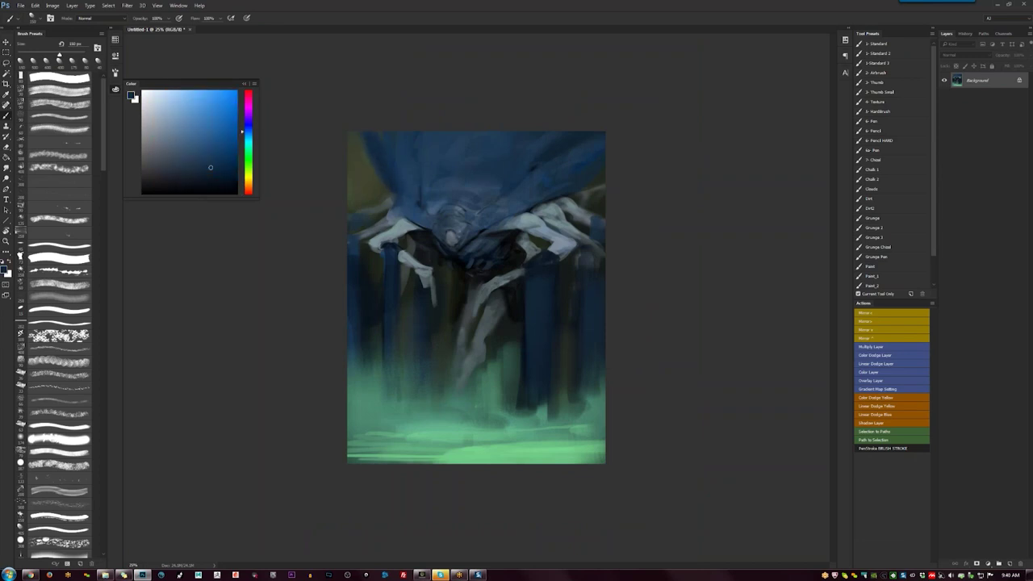
drag(356, 134, 378, 176)
Mirror the canvas and refine the front limb's shoulder at the drapery edge with small strokes of sampled pale grey-green.
key(ctrl+shift+h)
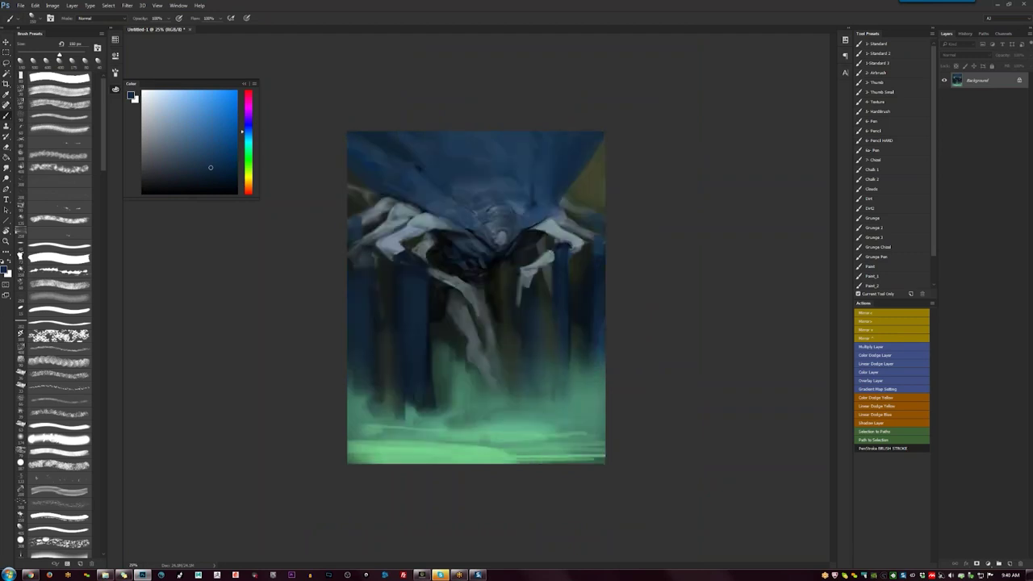
ctrl+click(445, 257)
ctrl+click(446, 257)
alt+click(396, 156)
key(bracketleft)
key(bracketleft)
key(bracketleft)
key(bracketleft)
key(bracketleft)
key(bracketleft)
key(bracketleft)
key(bracketleft)
key(bracketleft)
drag(404, 151, 420, 157)
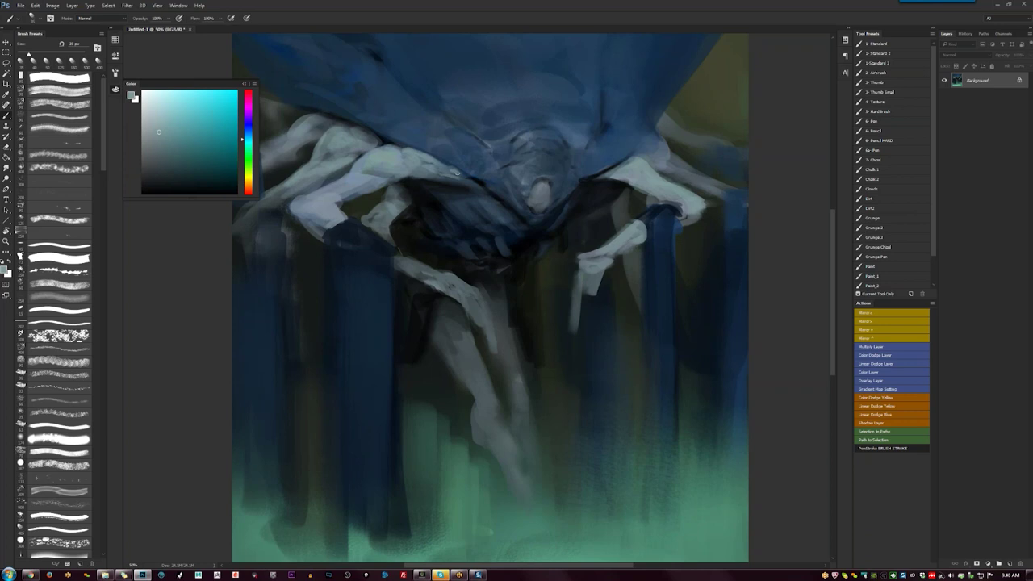
Draw dark segmented markings on the pale oval face at the head's tip, mirroring the canvas between strokes.
key(Tab)
key(ctrl+shift+h)
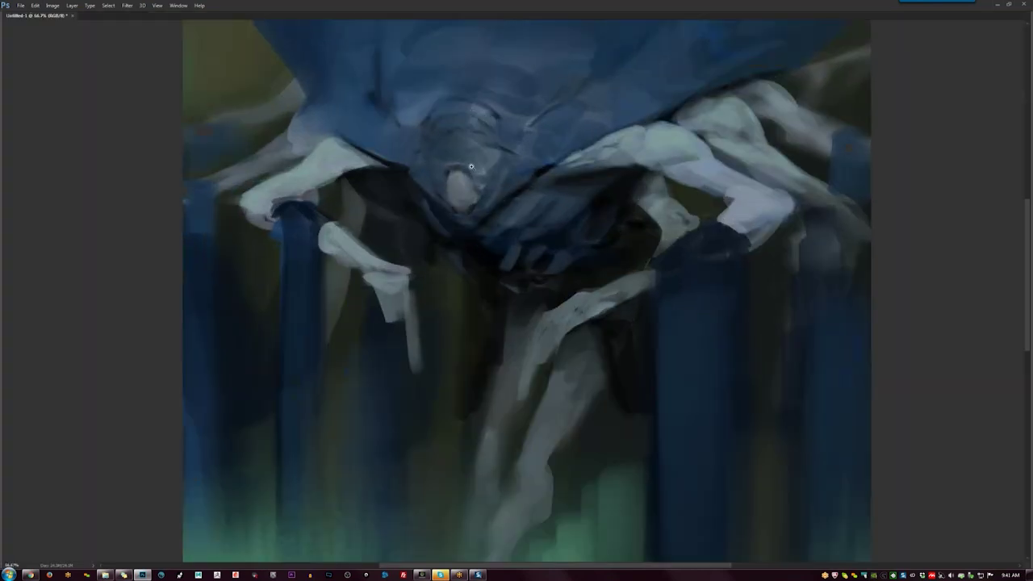
scroll(470, 166, up, 1)
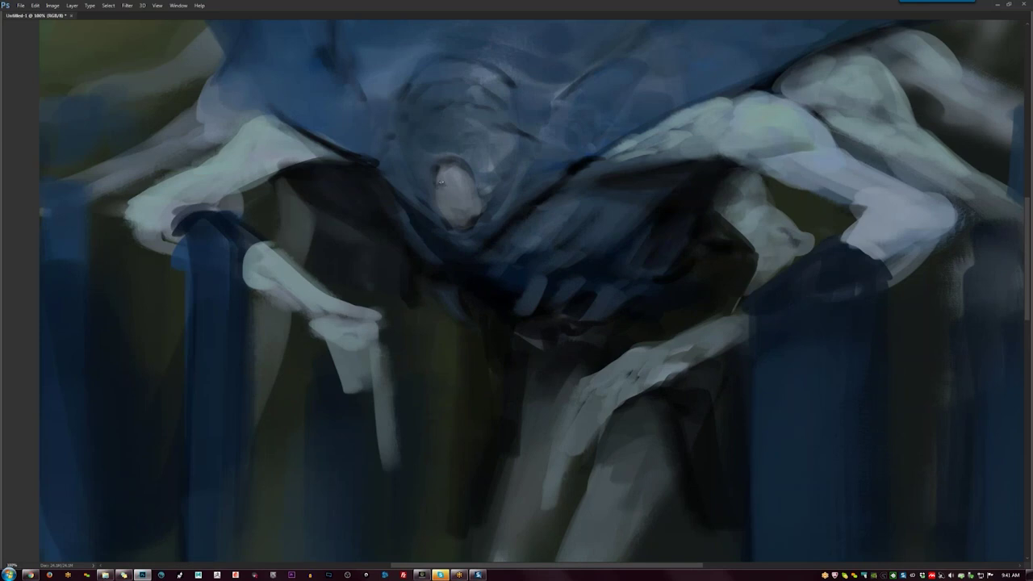
mouse_move(449, 179)
mouse_down()
mouse_move(475, 194)
mouse_move(465, 185)
mouse_up()
drag(470, 213, 463, 210)
key(ctrl+shift+h)
drag(676, 207, 646, 201)
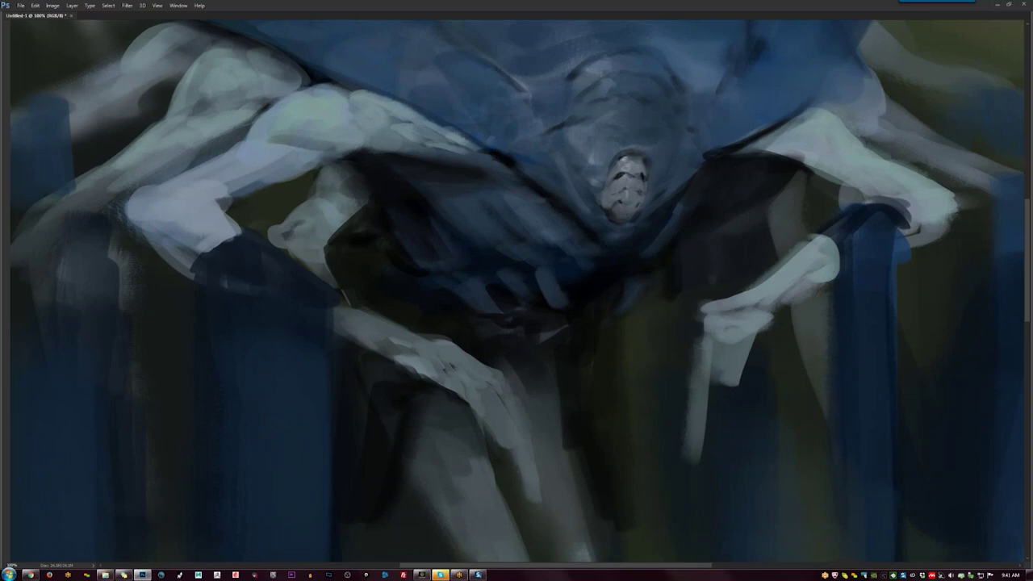
Paint a cooler cyan-blue tint around the pale face, shifting the hue of colours sampled from the head.
key(Tab)
drag(429, 214, 257, 187)
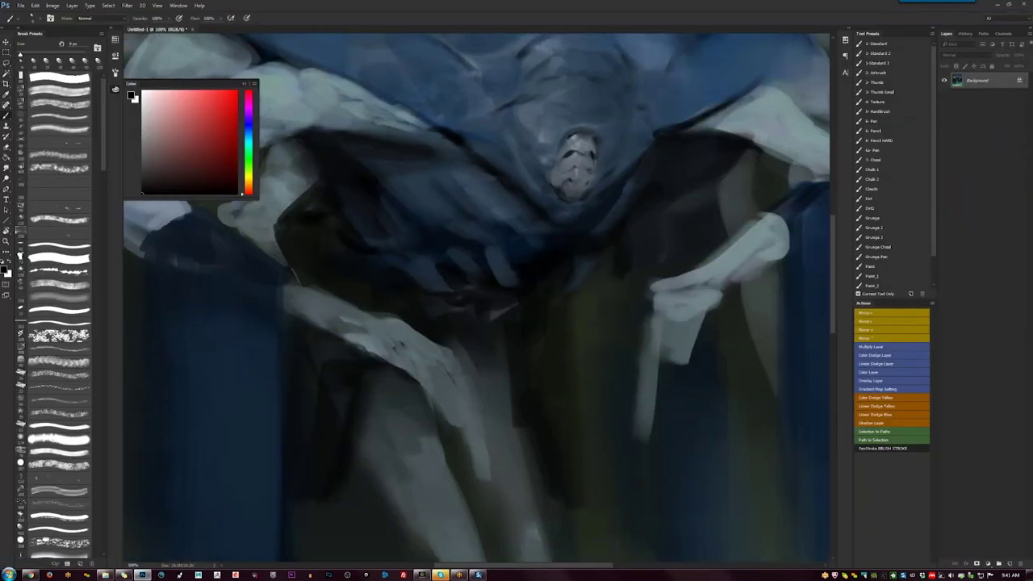
alt+click(609, 117)
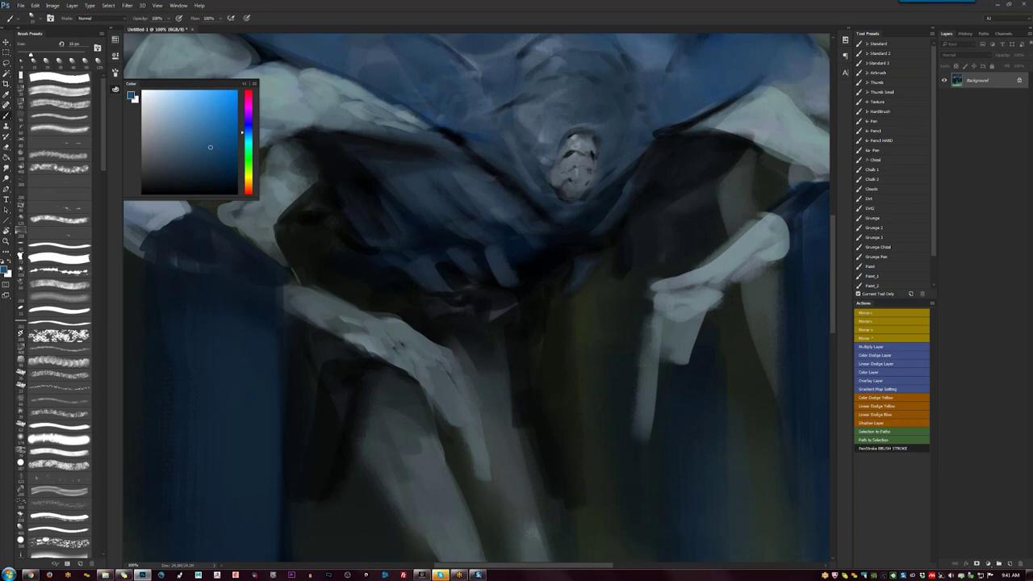
alt+click(554, 142)
click(248, 139)
drag(561, 135, 549, 139)
alt+click(554, 134)
alt+click(550, 140)
alt+click(554, 140)
Smooth the head above the pale face with small strokes of sampled grey-blues.
mouse_move(531, 119)
mouse_down()
mouse_move(520, 117)
mouse_move(574, 113)
mouse_up()
alt+click(529, 119)
alt+click(561, 125)
key(bracketleft)
key(bracketleft)
key(bracketleft)
alt+click(573, 94)
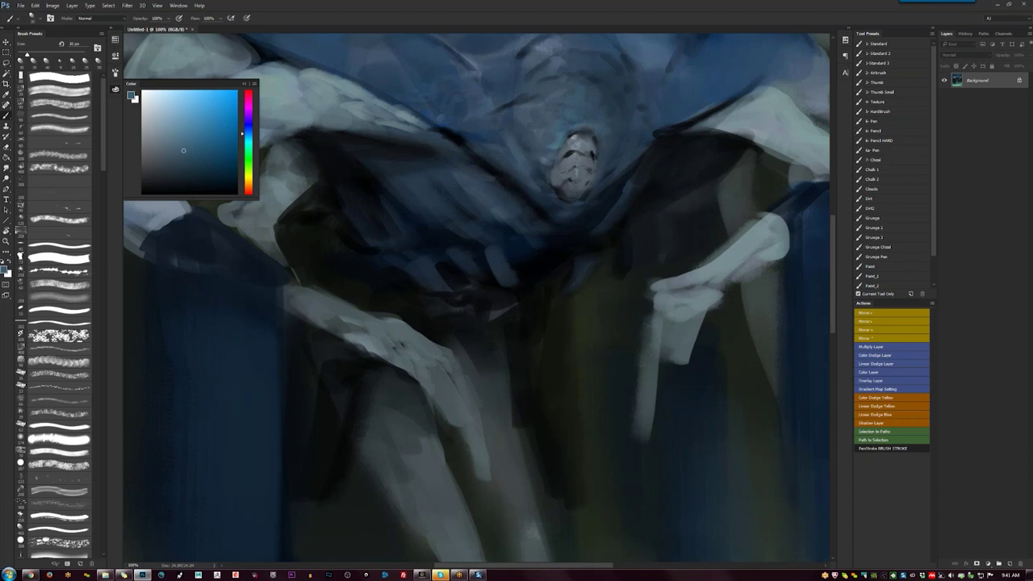
alt+click(512, 152)
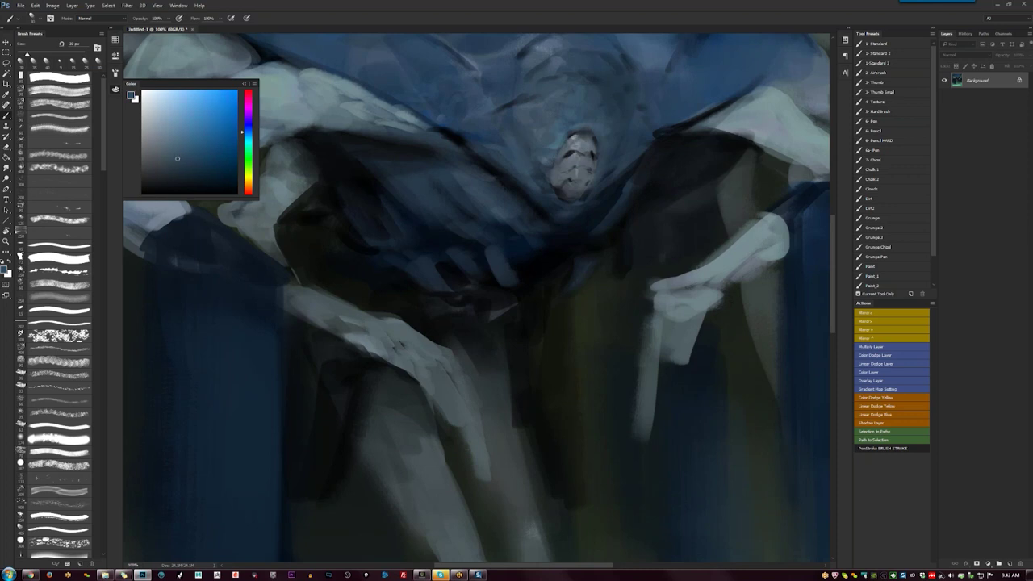
Review the whole composition in the mirrored view with the interface hidden, and return to a close view of the head.
key(z)
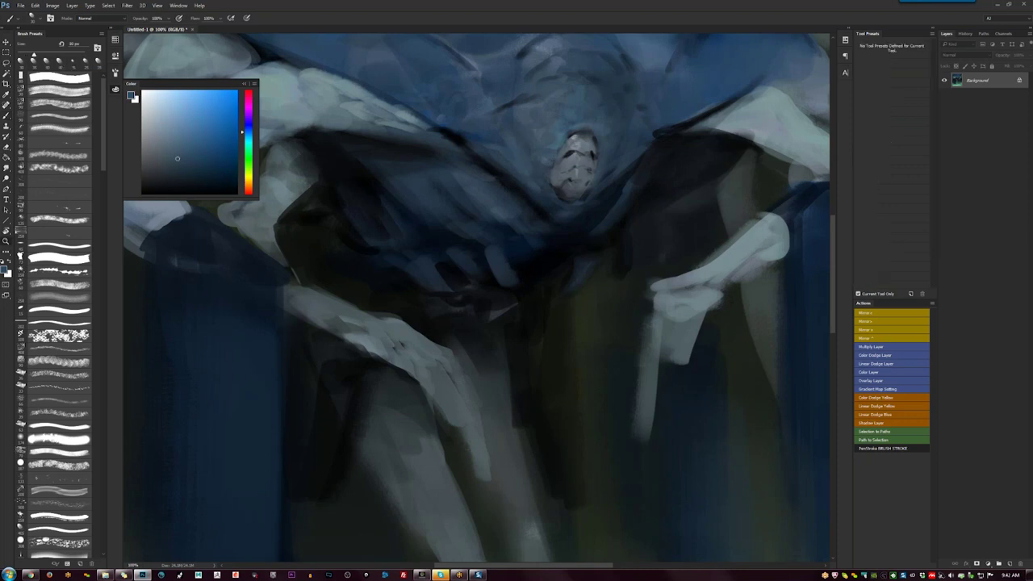
key(ctrl+minus)
key(ctrl+minus)
key(ctrl+minus)
key(ctrl+minus)
key(Tab)
key(F2)
key(ctrl+plus)
key(ctrl+plus)
key(ctrl+plus)
key(ctrl+plus)
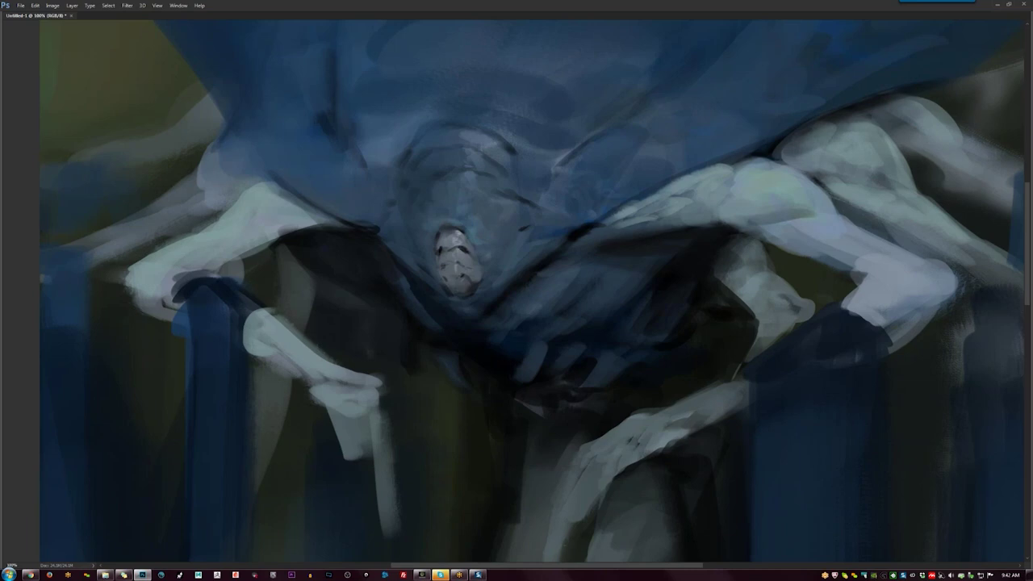
Mirror the canvas and draw dark wrinkles on the head beside the pale face.
key(F2)
drag(521, 260, 414, 201)
drag(482, 167, 455, 165)
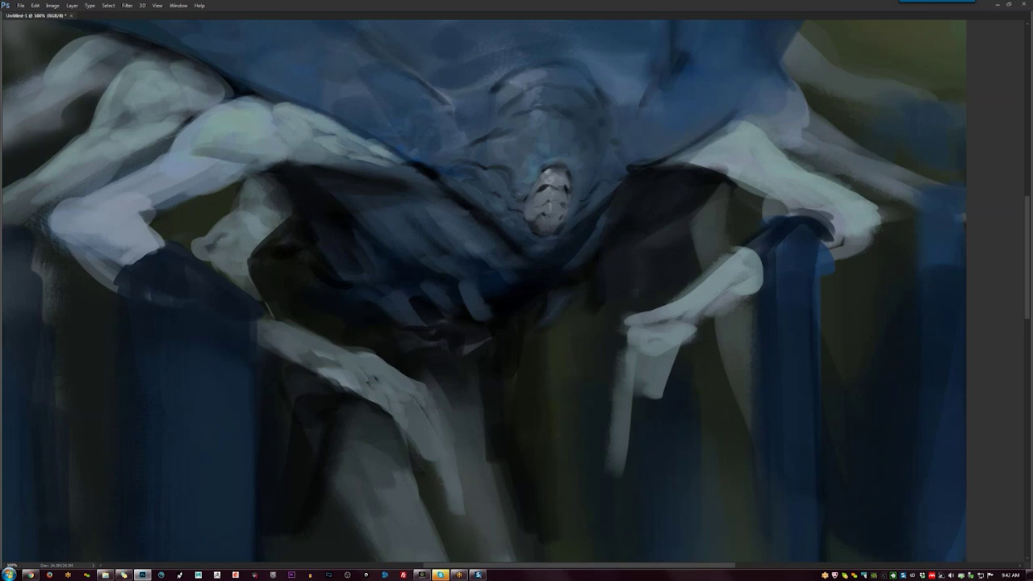
scroll(621, 218, up, 1)
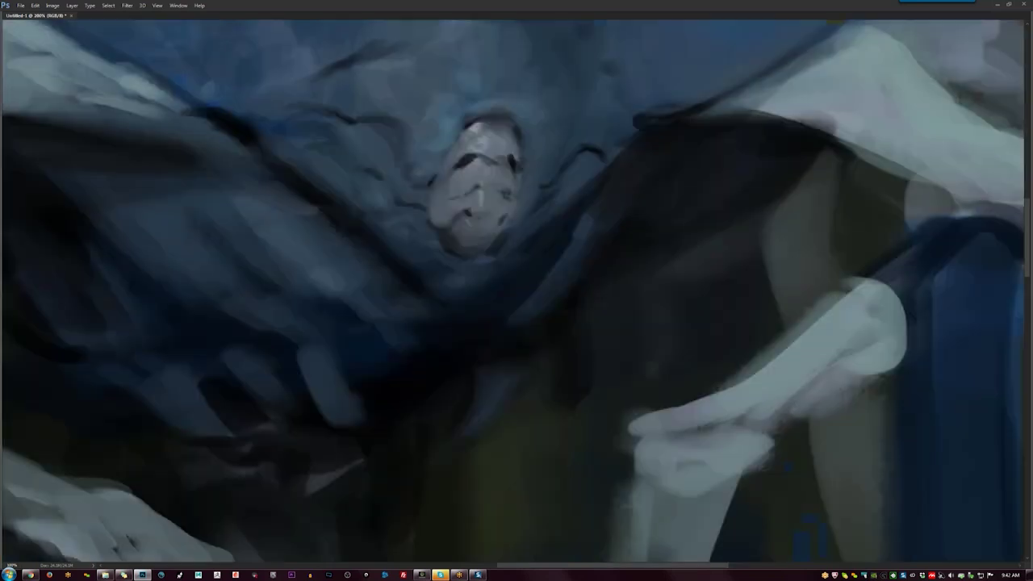
scroll(622, 218, down, 2)
Mirror the canvas back and add wrinkle lines where the drapery edge meets the other side of the face.
key(ctrl+shift+h)
drag(414, 193, 443, 228)
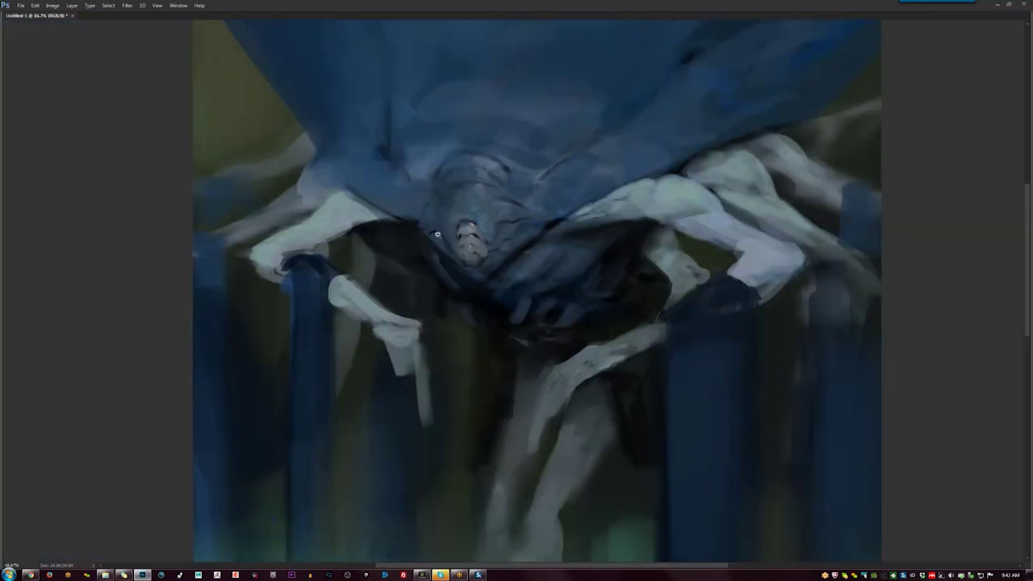
scroll(437, 233, up, 1)
mouse_move(411, 221)
mouse_down()
mouse_move(428, 229)
mouse_move(429, 214)
mouse_move(446, 256)
mouse_up()
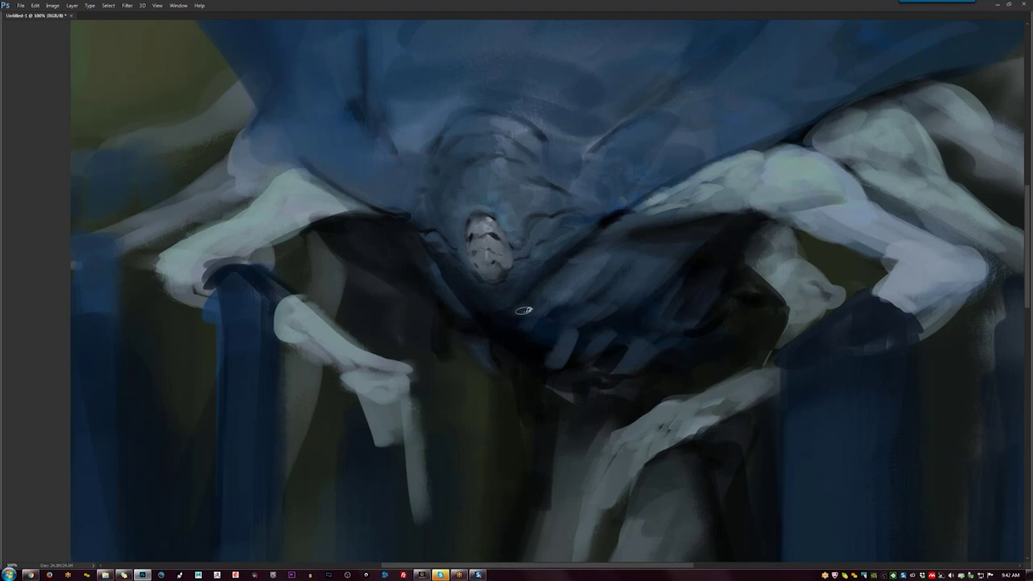
key(ctrl+minus)
key(ctrl+minus)
key(ctrl+minus)
key(ctrl+minus)
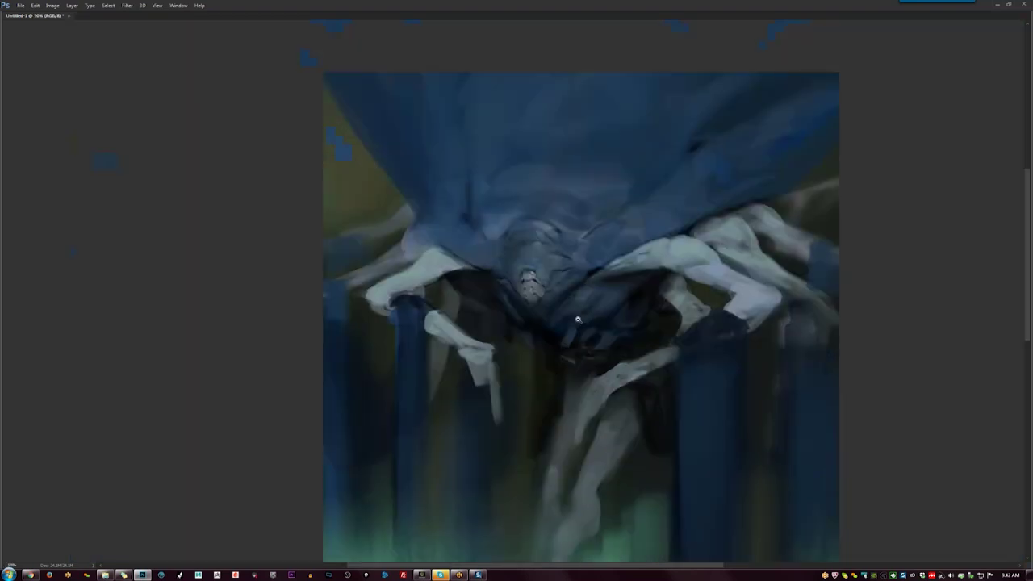
Blend the drapery above the head with a larger textured brush in sampled blue-grey.
scroll(532, 270, up, 5)
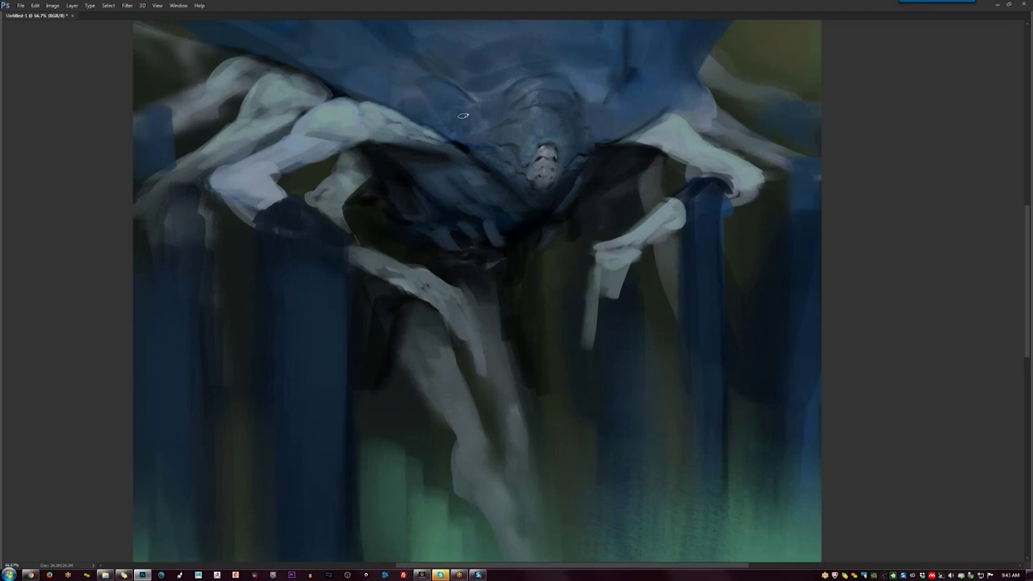
drag(510, 116, 479, 210)
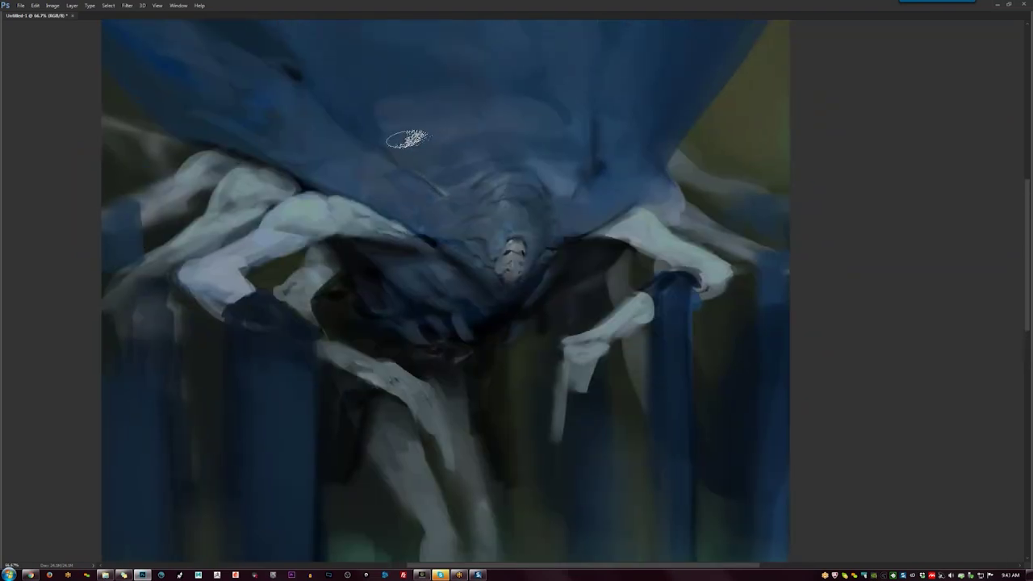
key(ctrl+minus)
key(Tab)
scroll(476, 242, down, 1)
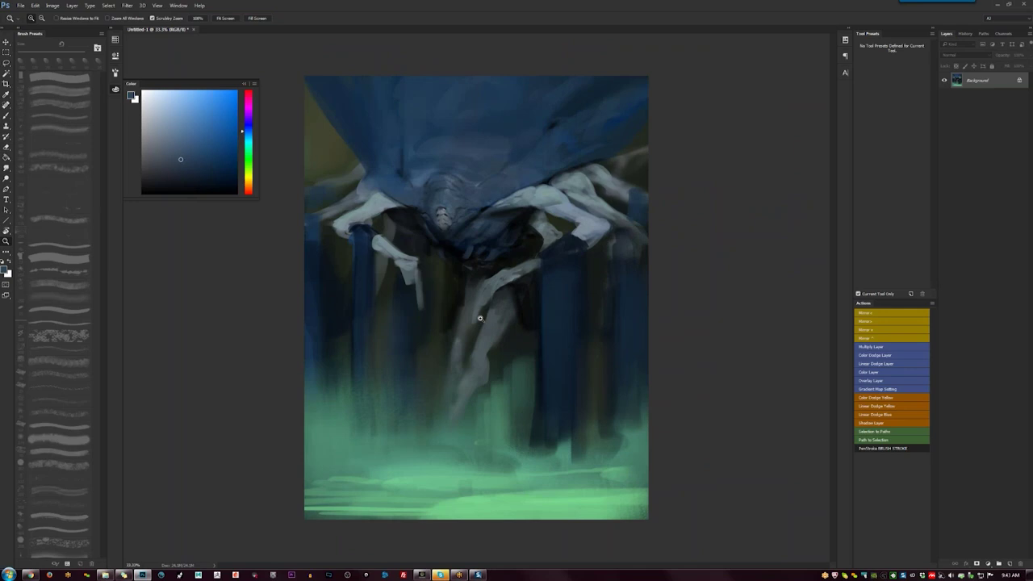
Review the whole painting in normal and mirrored views with the interface hidden, comparing close and distant views.
key(ctrl+shift+h)
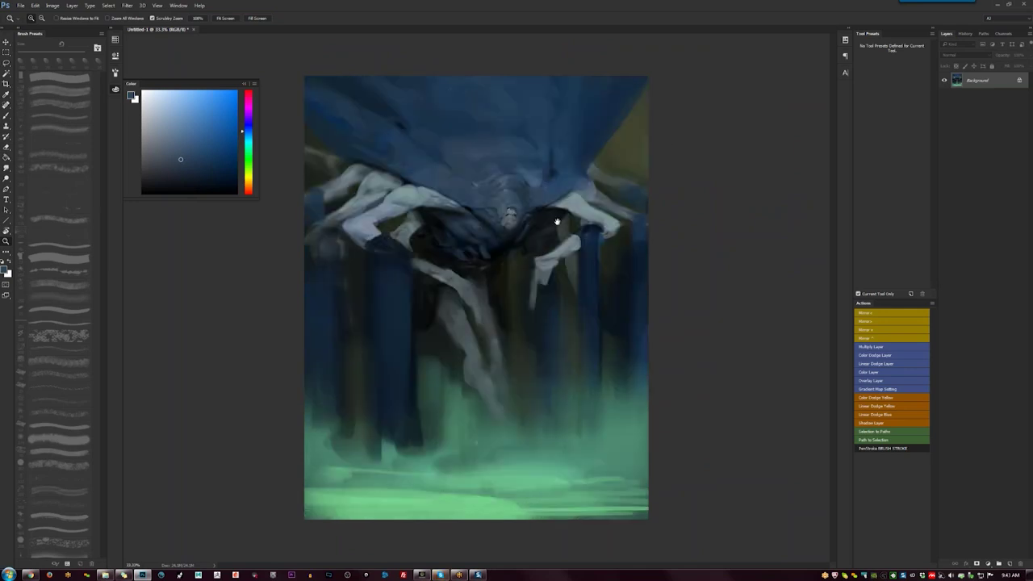
key(f)
click(541, 229)
key(f)
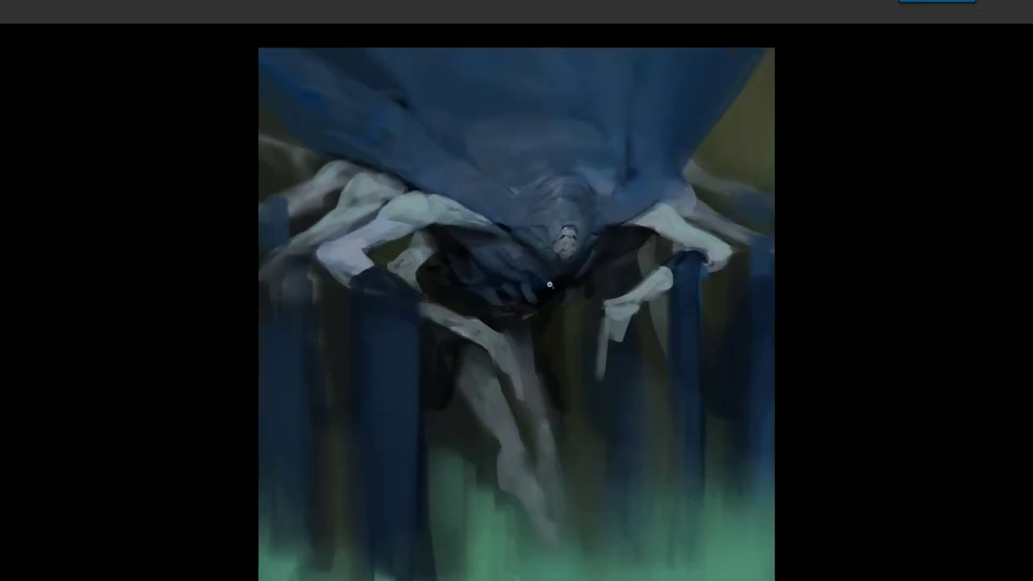
mouse_move(413, 58)
mouse_down()
mouse_move(460, 105)
mouse_move(477, 169)
mouse_move(426, 152)
mouse_up()
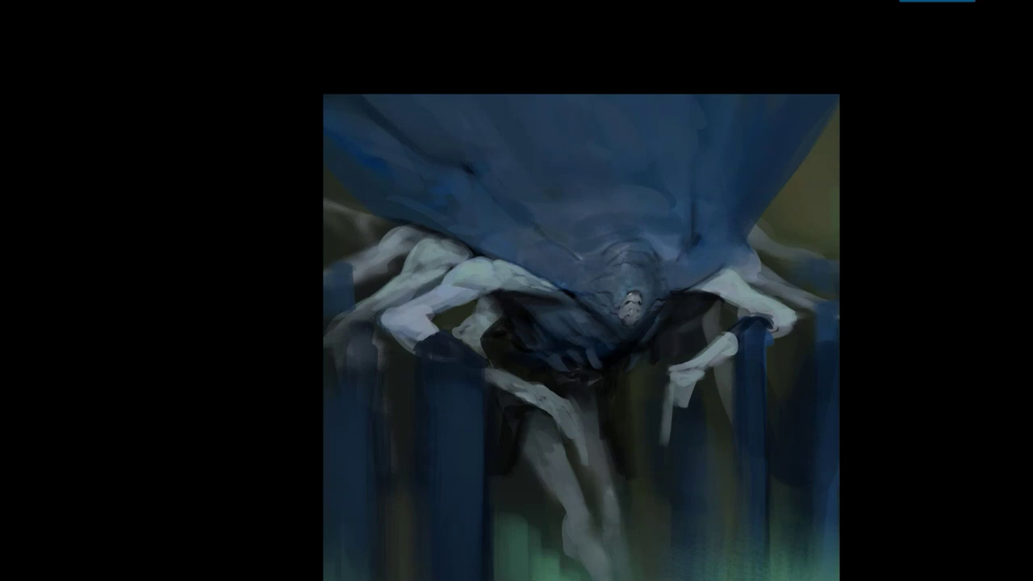
key(ctrl+shift+h)
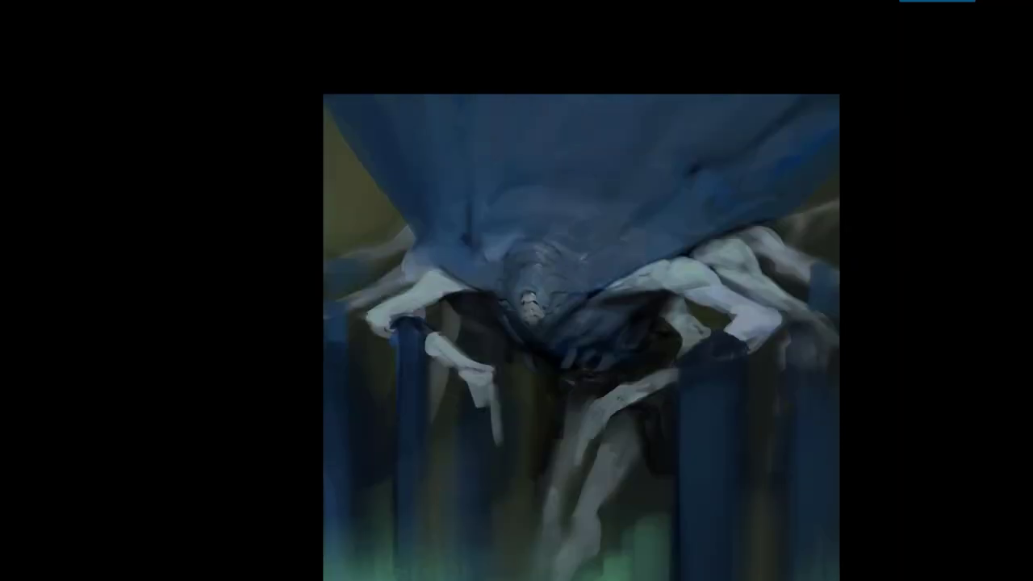
alt+click(652, 295)
alt+click(652, 296)
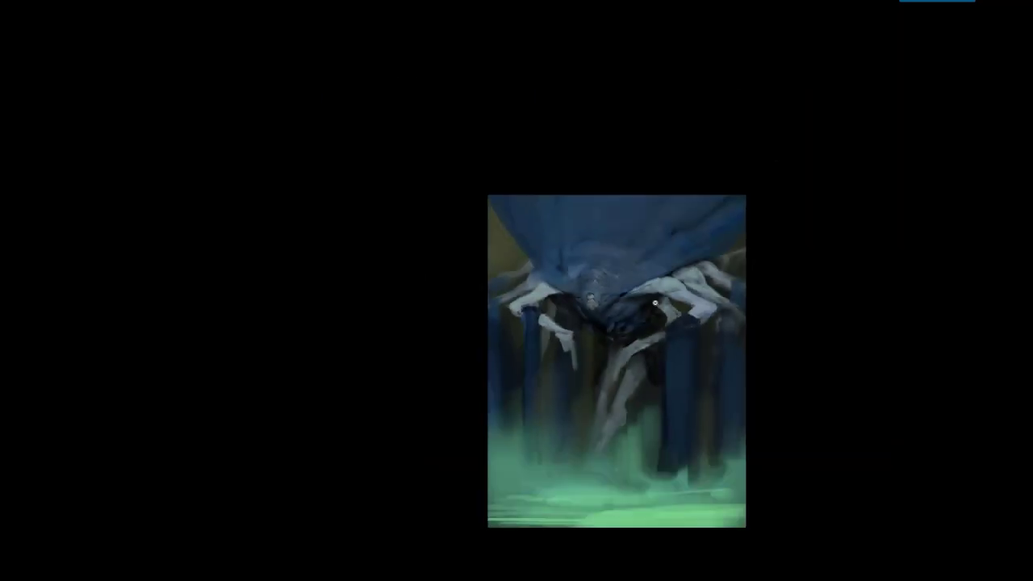
key(ctrl+shift+h)
ctrl+click(648, 340)
scroll(649, 341, up, 2)
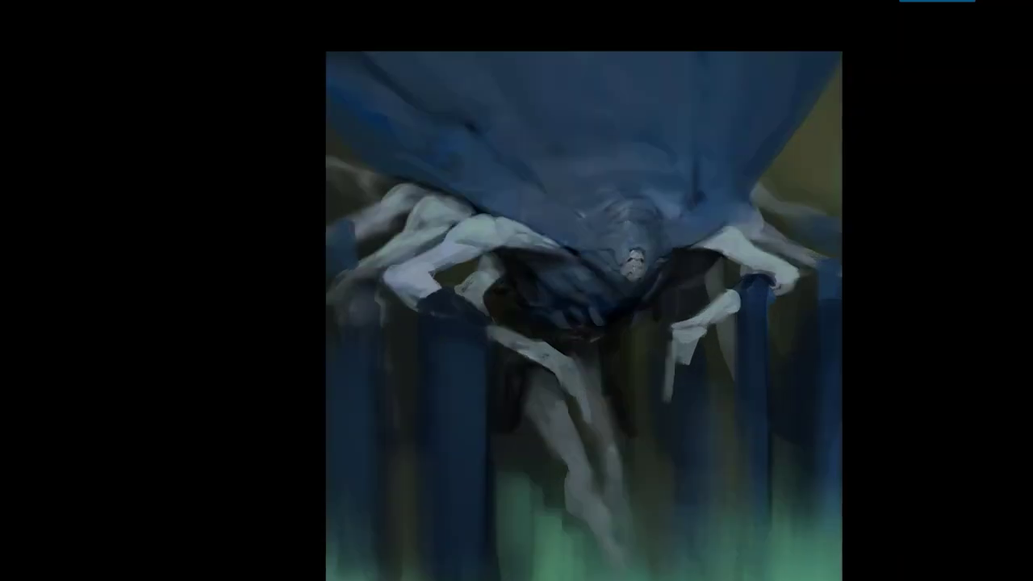
key(m)
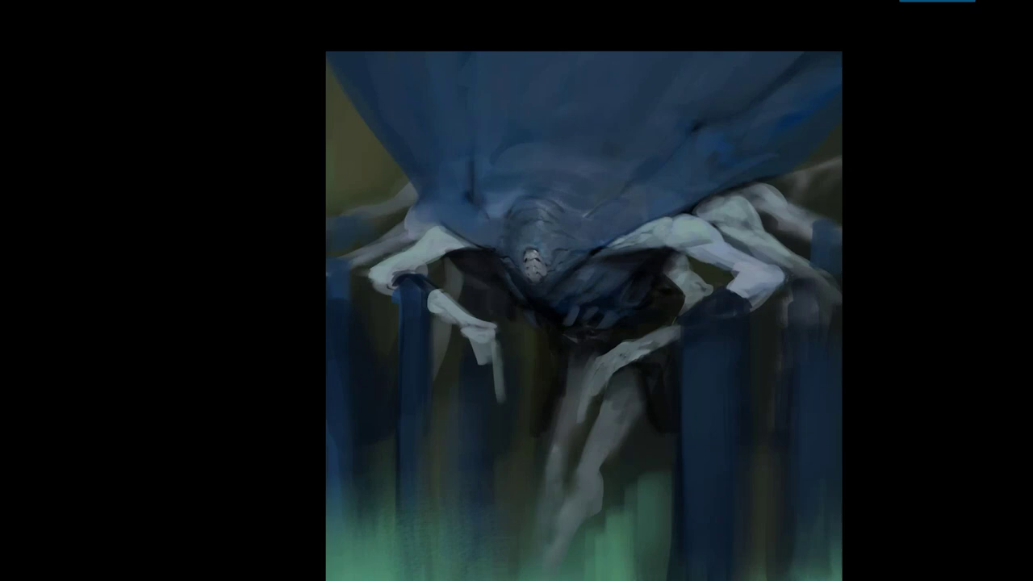
Mirror the canvas and lighten the upper edges of the pale limbs beside the head with a muted grey-green.
key(f)
click(157, 119)
key([)
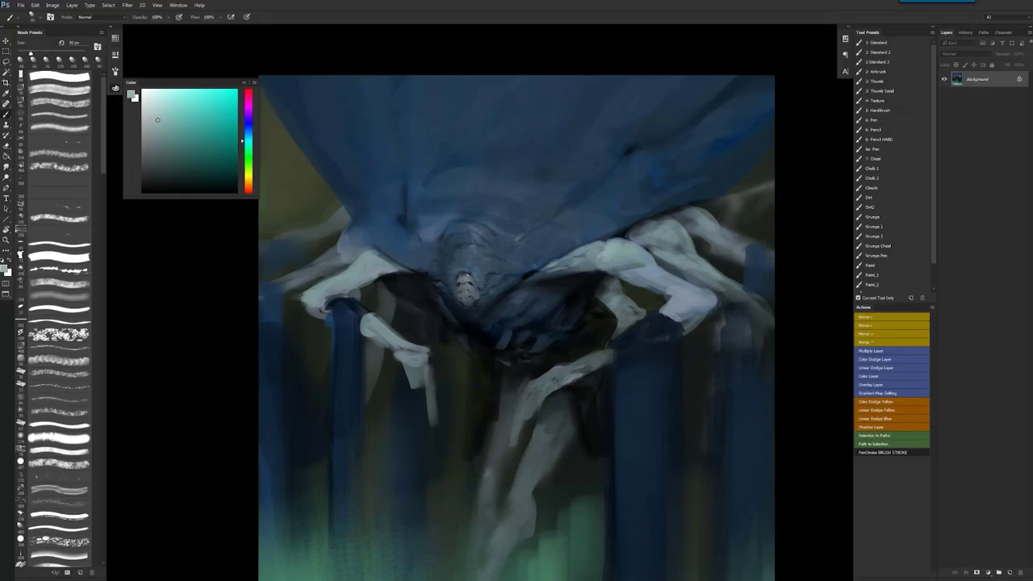
click(158, 125)
key(F2)
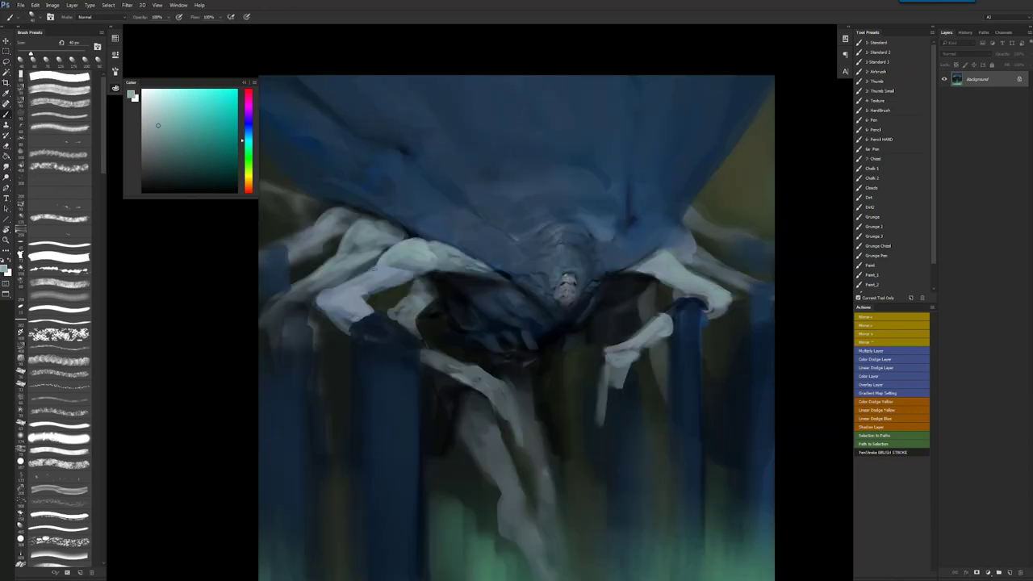
key(bracketright)
key(bracketleft)
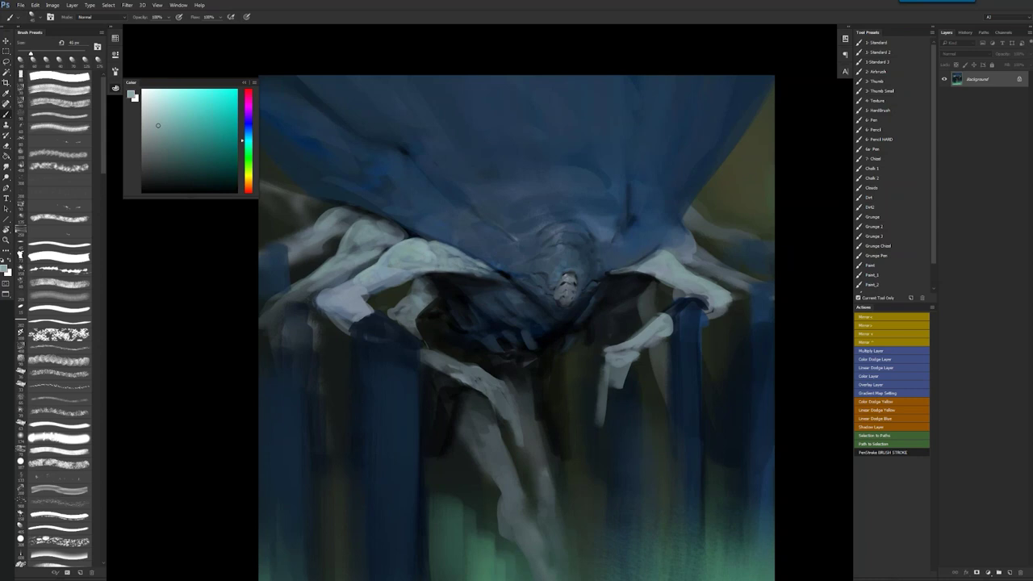
Mirror the canvas and paint dark wrinkles and grey-green shading where the large pale limb emerges from the drapery.
alt+click(615, 272)
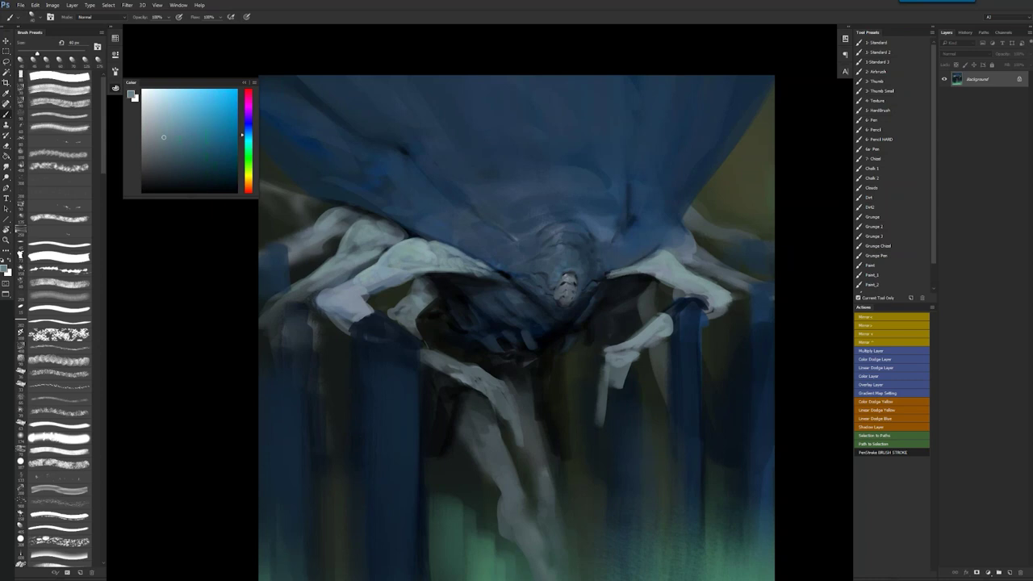
key(d)
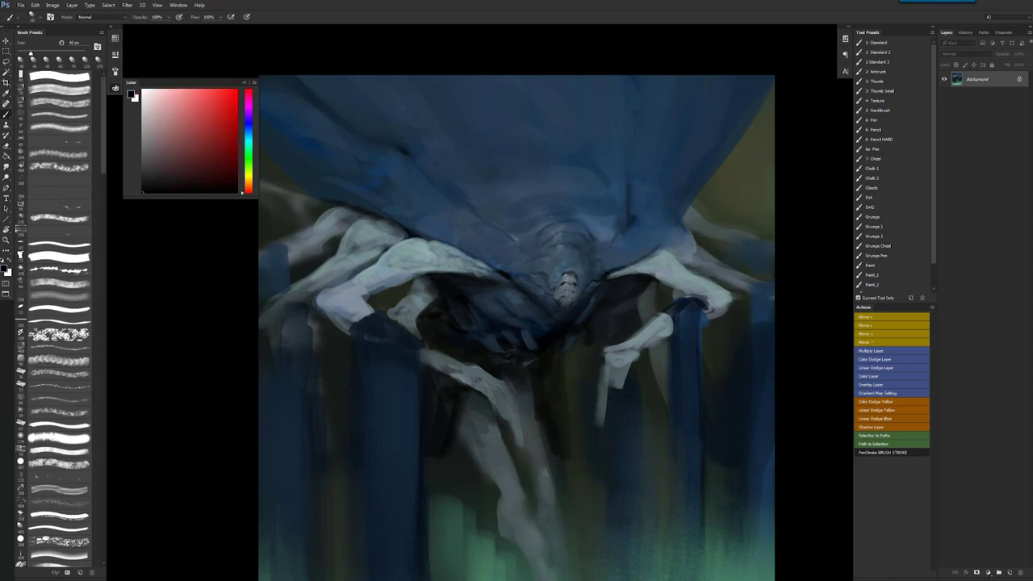
alt+click(609, 313)
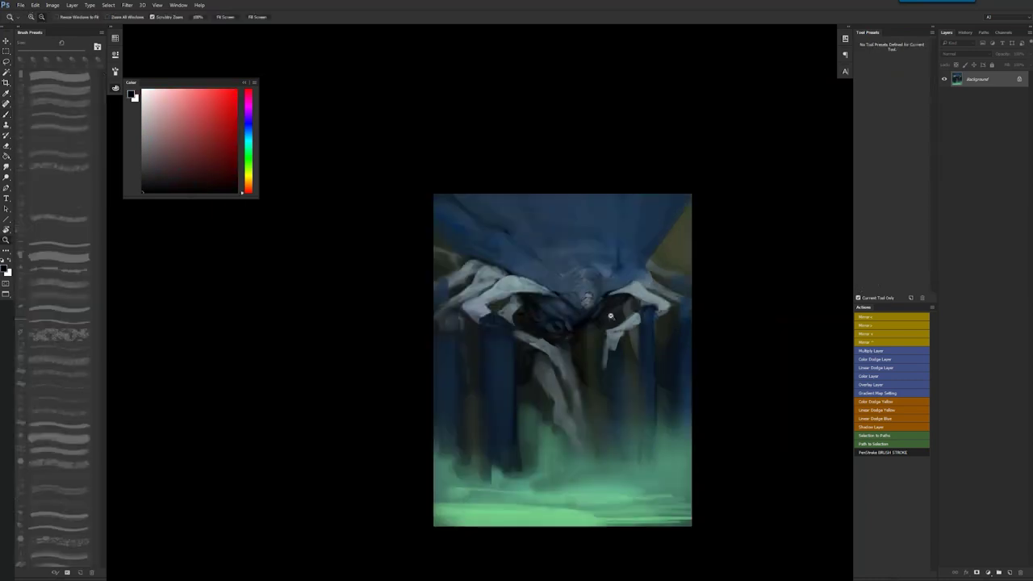
key(F2)
ctrl+click(569, 315)
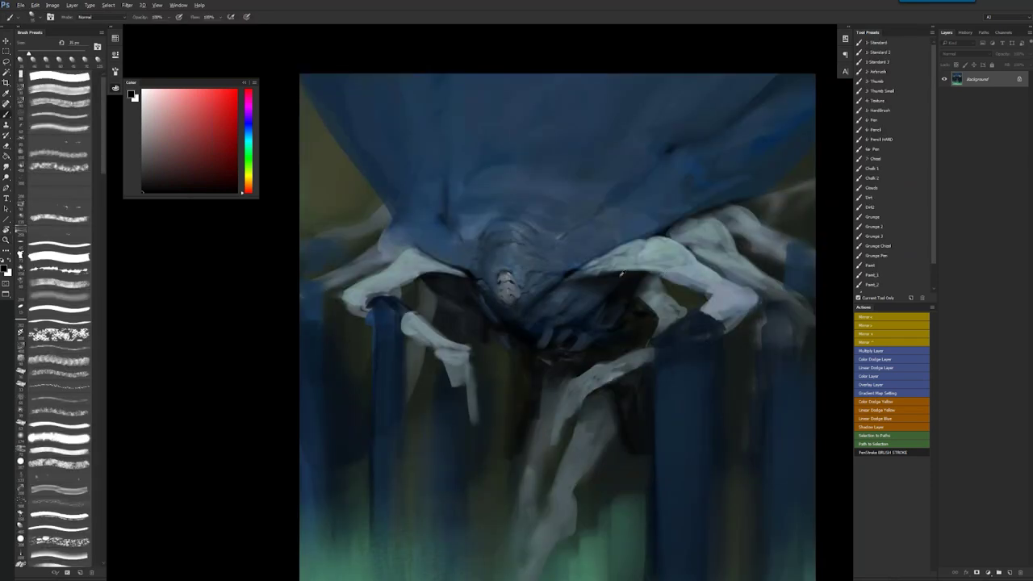
alt+click(622, 273)
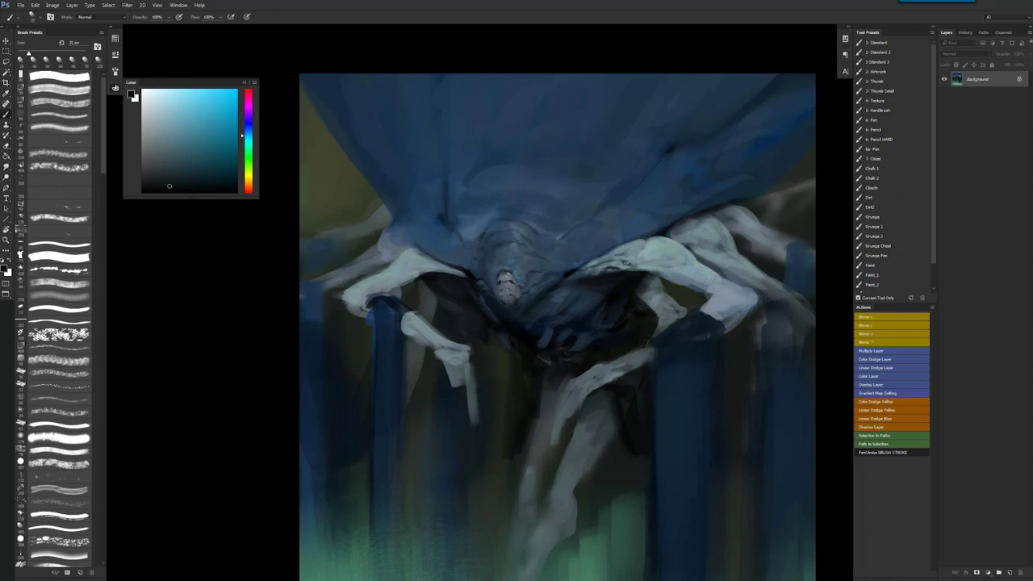
alt+click(632, 265)
alt+click(631, 264)
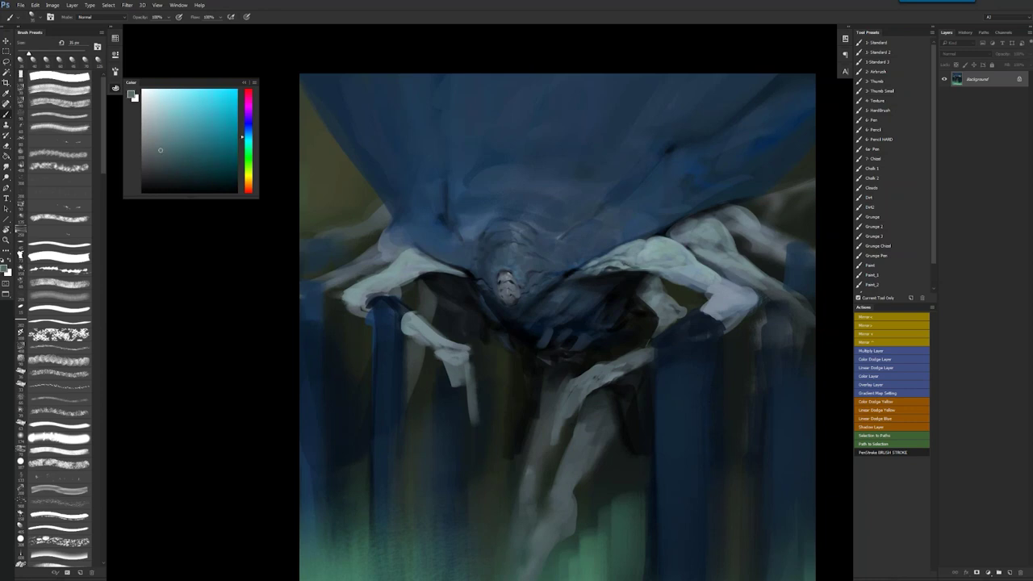
alt+click(629, 253)
key(d)
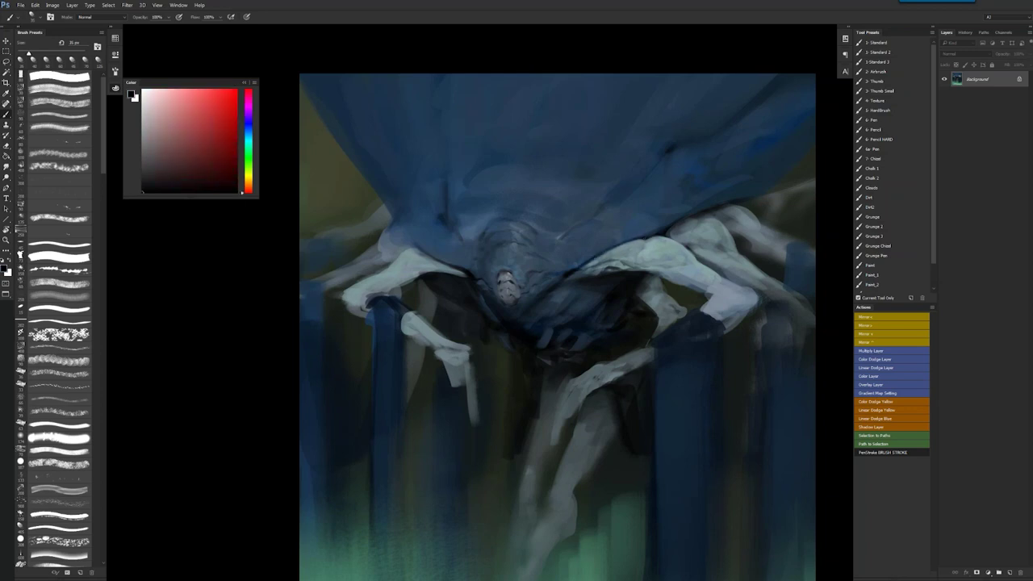
Mirror the canvas back and refine the large limb's wrinkles and inner edge with sampled grey-green and black.
key(ctrl+shift+h)
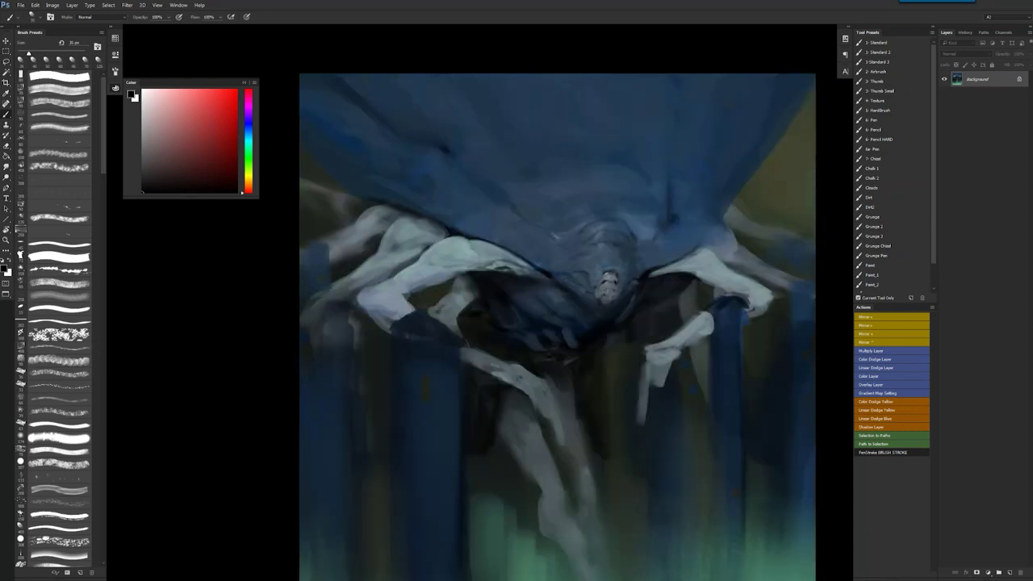
alt+click(524, 257)
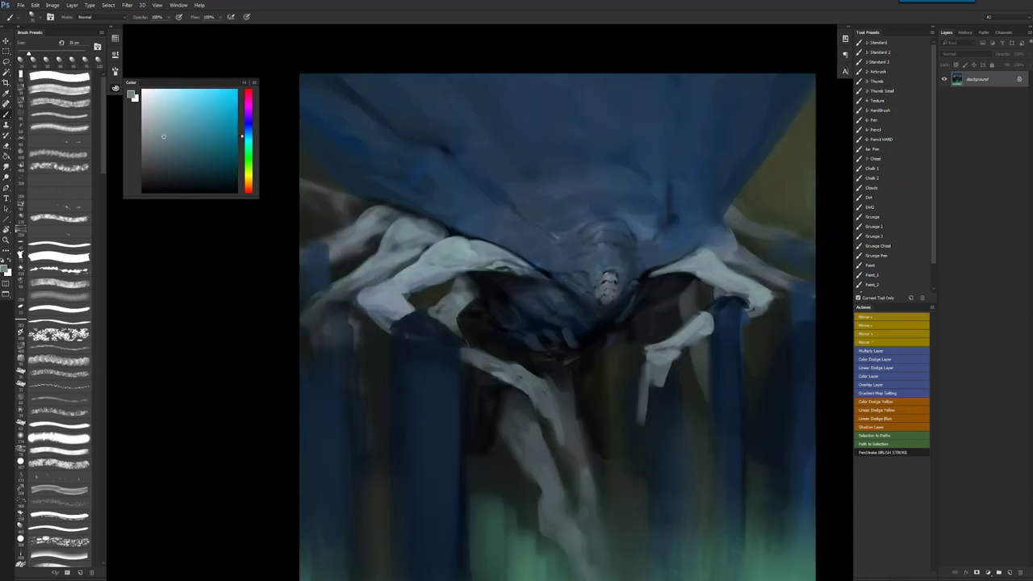
key(d)
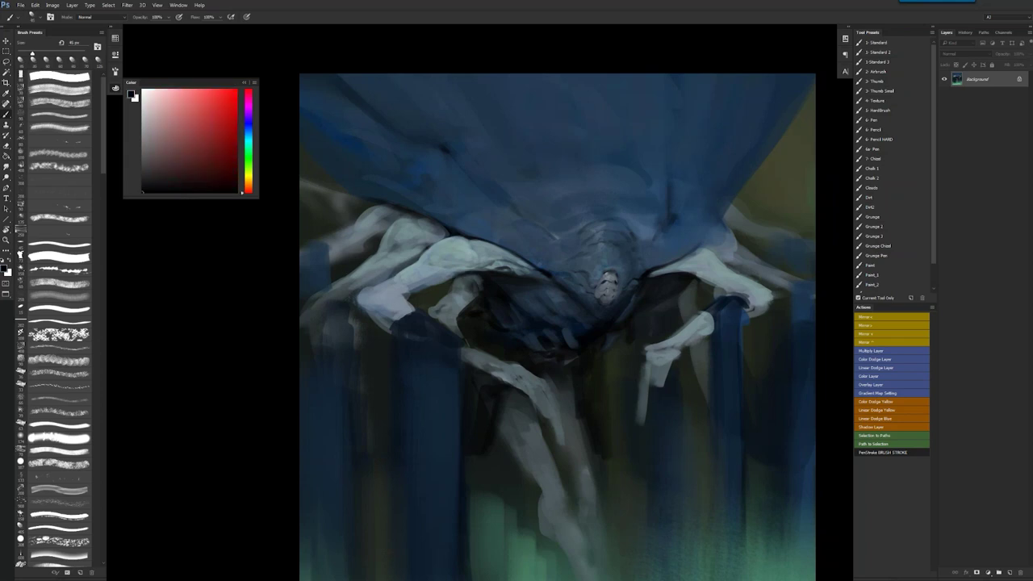
Reshape the small bent limb beneath the large one with sampled light greys, blue-greys and near-blacks.
alt+click(482, 281)
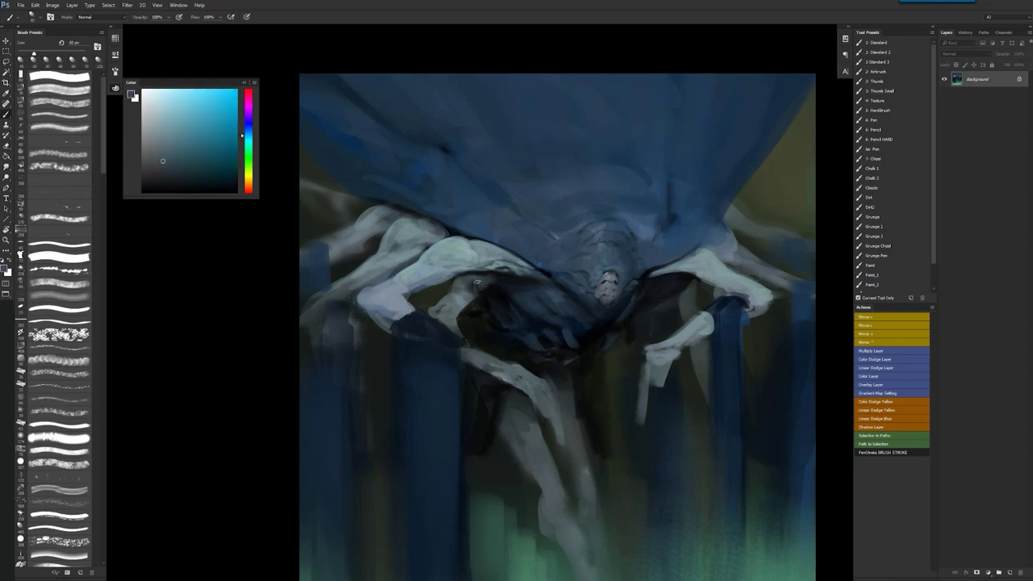
alt+click(474, 297)
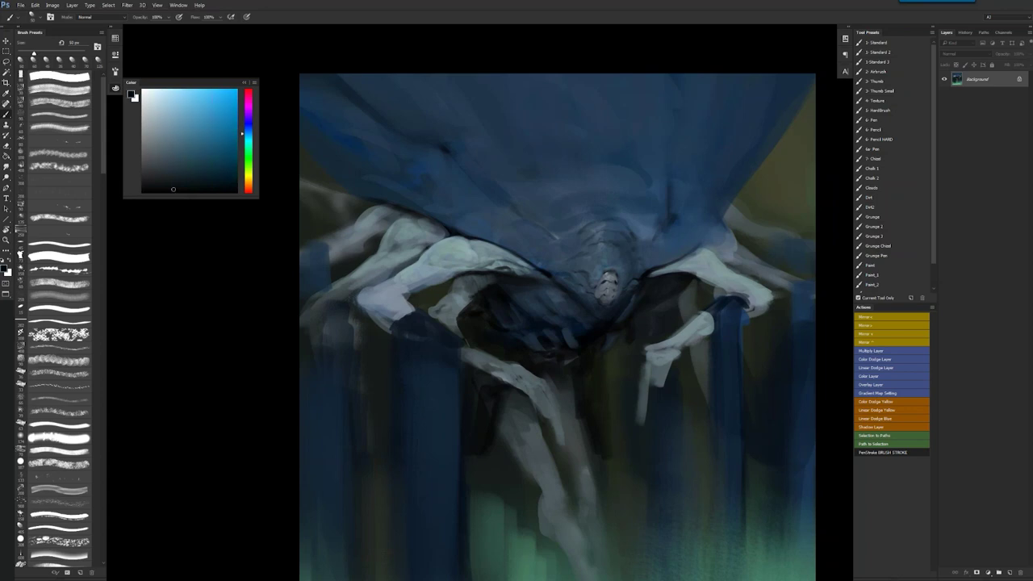
alt+click(456, 281)
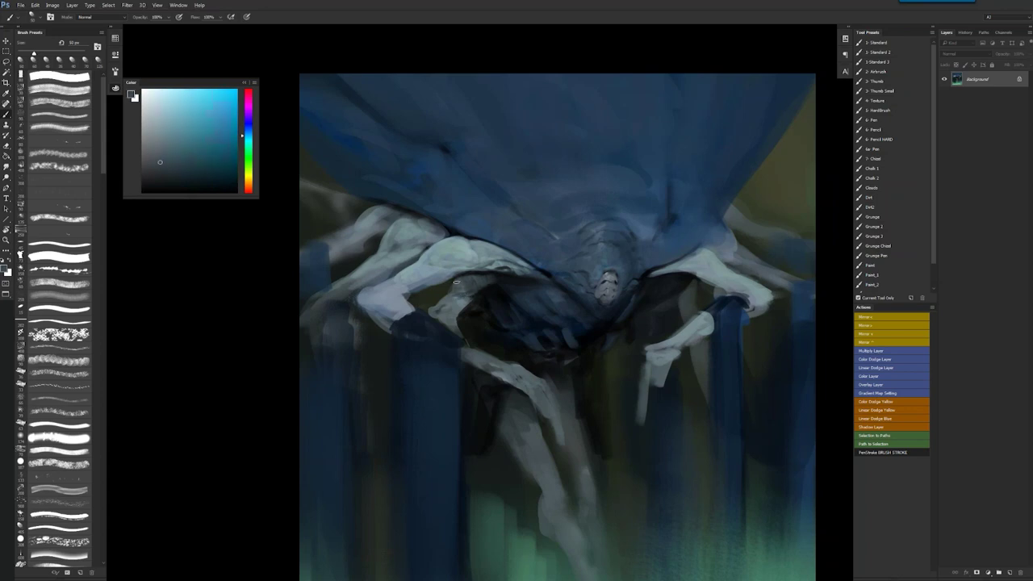
alt+click(469, 286)
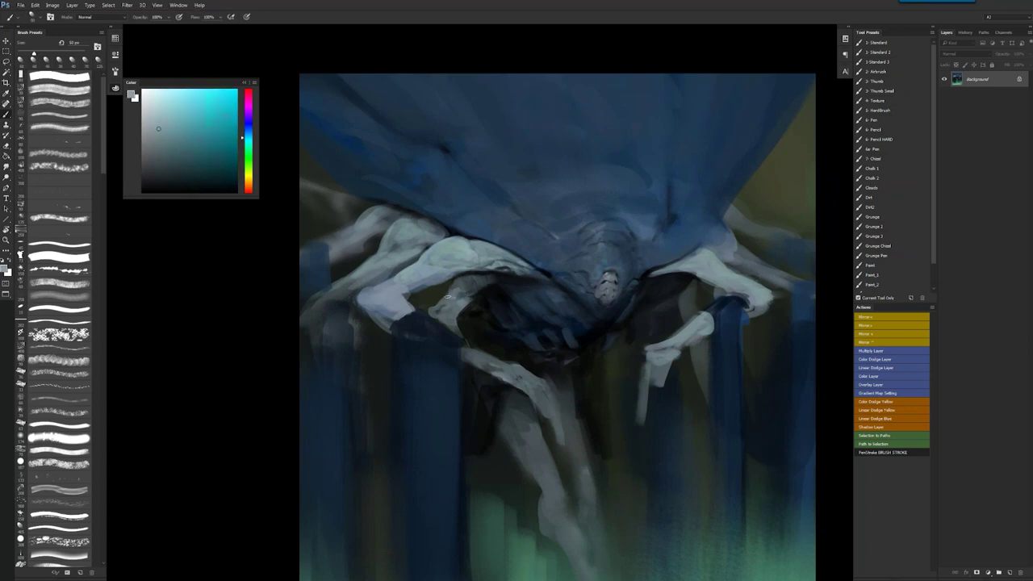
alt+click(452, 288)
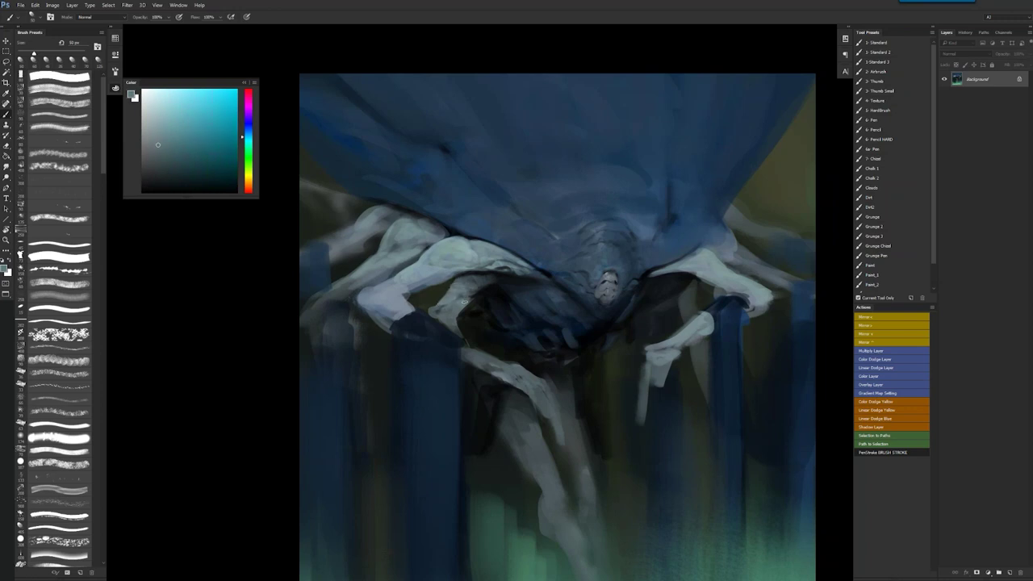
alt+click(457, 315)
alt+click(453, 320)
alt+click(474, 322)
alt+click(476, 322)
alt+click(475, 322)
Mirror the canvas and paint a faint blue-grey limb behind the hanging hand, darkening its upper end with black.
key(F2)
ctrl+click(514, 327)
ctrl+click(517, 327)
ctrl+click(517, 328)
alt+click(564, 259)
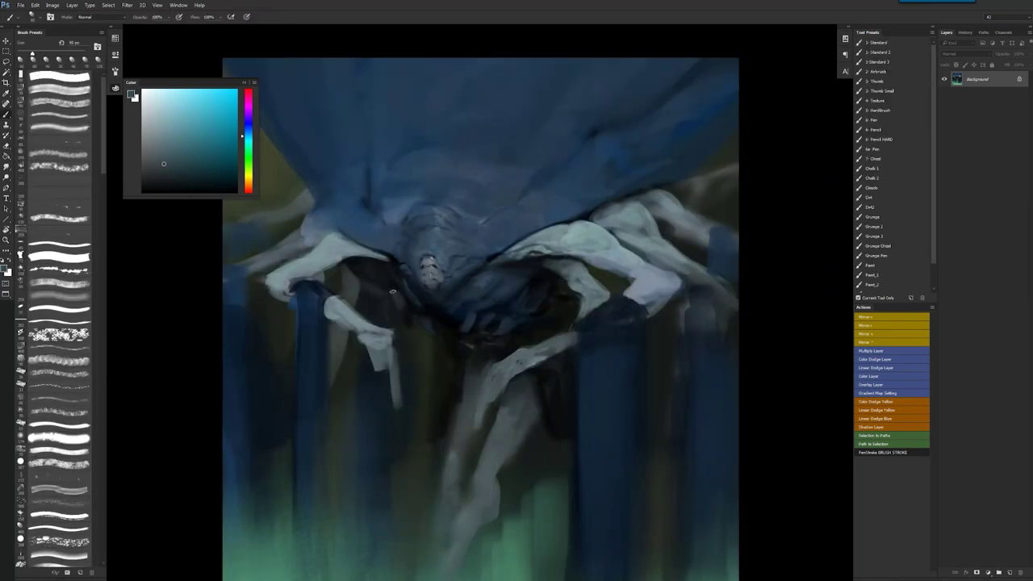
drag(392, 310, 419, 394)
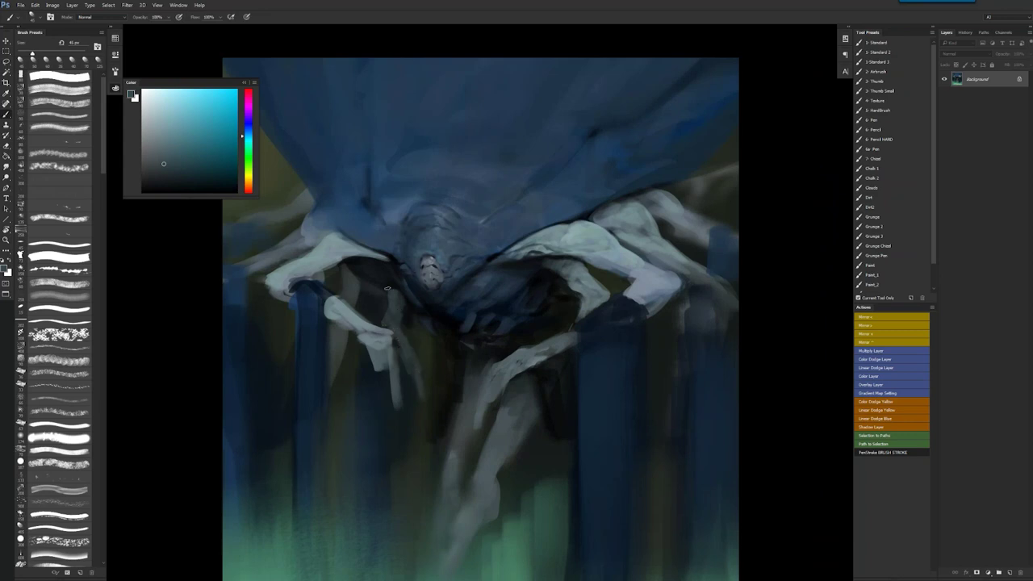
key(d)
drag(395, 283, 399, 294)
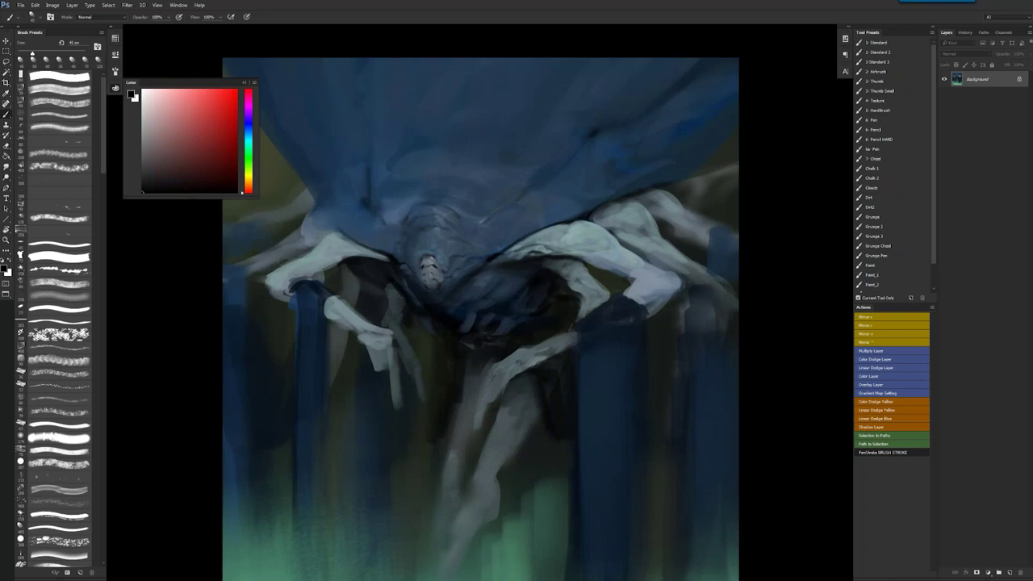
Mirror the canvas and darken the hollow between the face and the nearby hanging hand with near-black.
key(z)
alt+click(584, 333)
alt+click(585, 332)
key(F2)
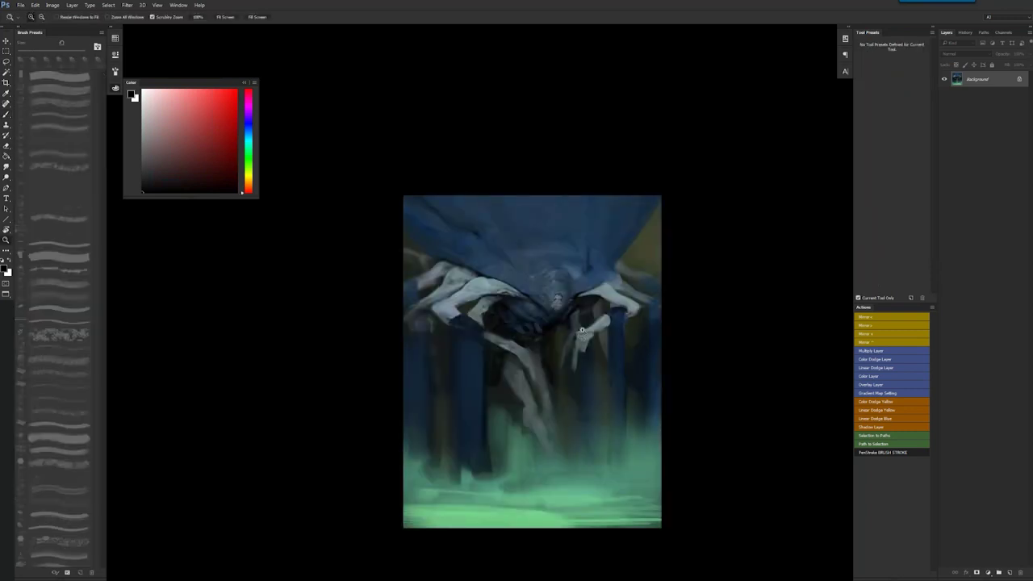
click(588, 328)
click(589, 323)
key(b)
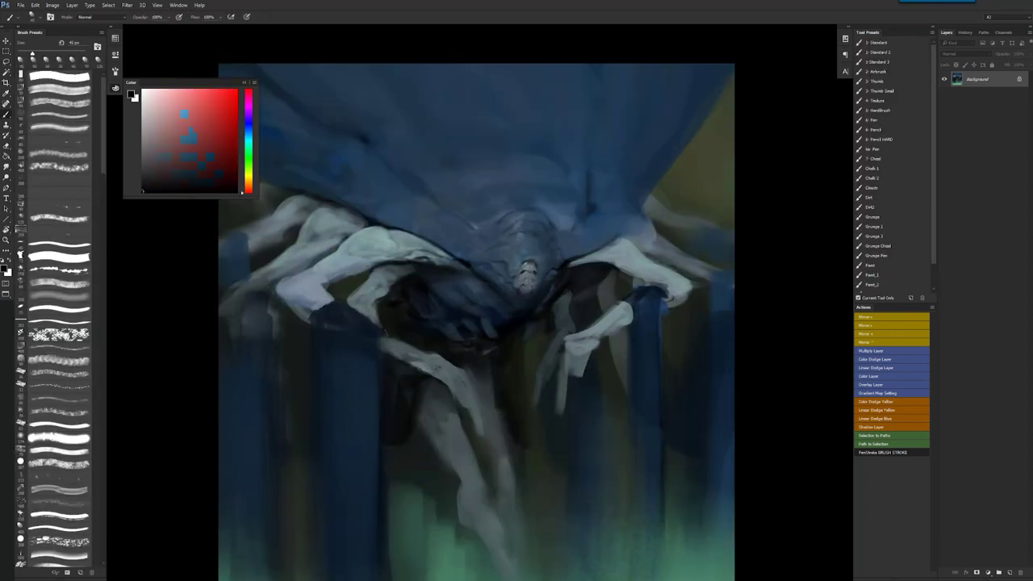
alt+click(561, 297)
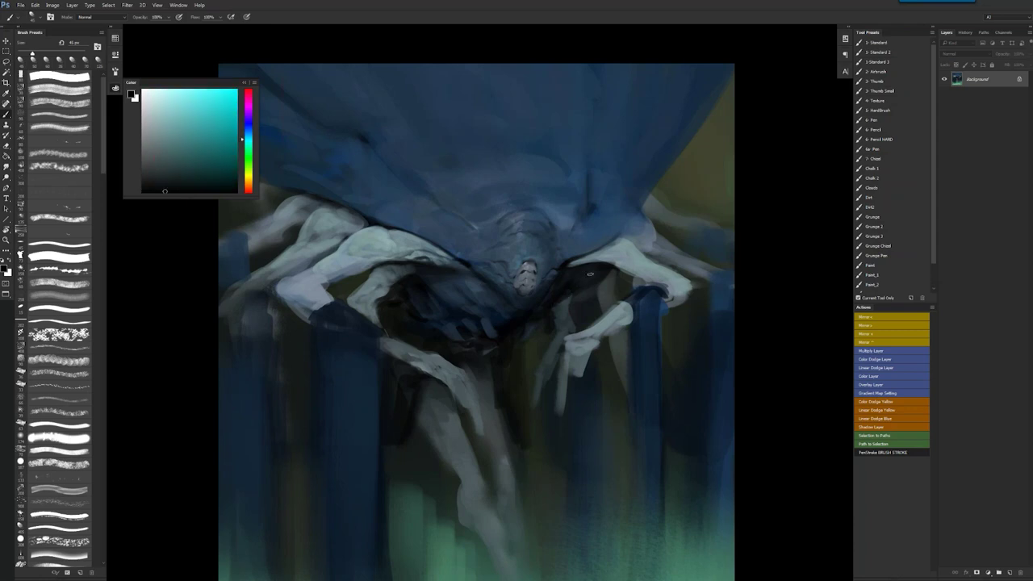
key(d)
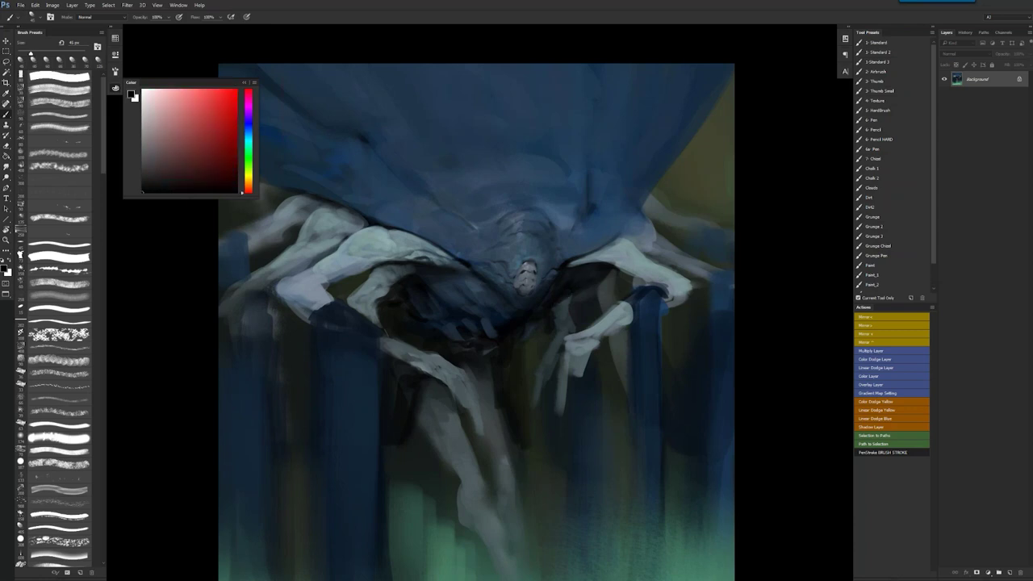
Draw thin black folds on the blue underside of the body with a smaller brush.
key(bracketleft)
key(bracketleft)
key(bracketleft)
key(bracketleft)
key(bracketleft)
key(bracketleft)
key(bracketleft)
Blend darker navy strokes over the shadowed underside of the body with a larger brush.
alt+click(444, 282)
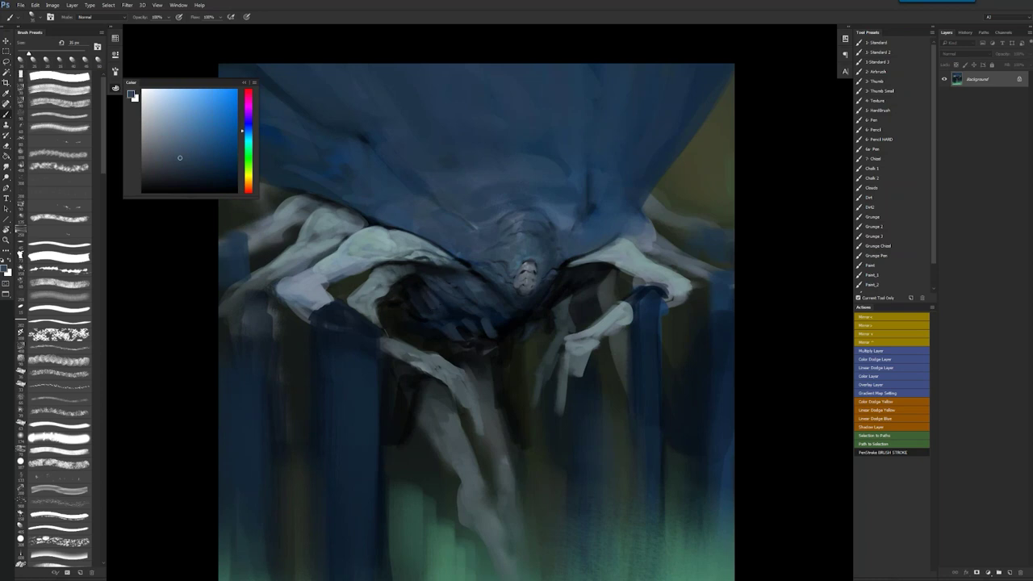
click(182, 174)
key(bracketright)
key(bracketright)
key(bracketright)
key(bracketright)
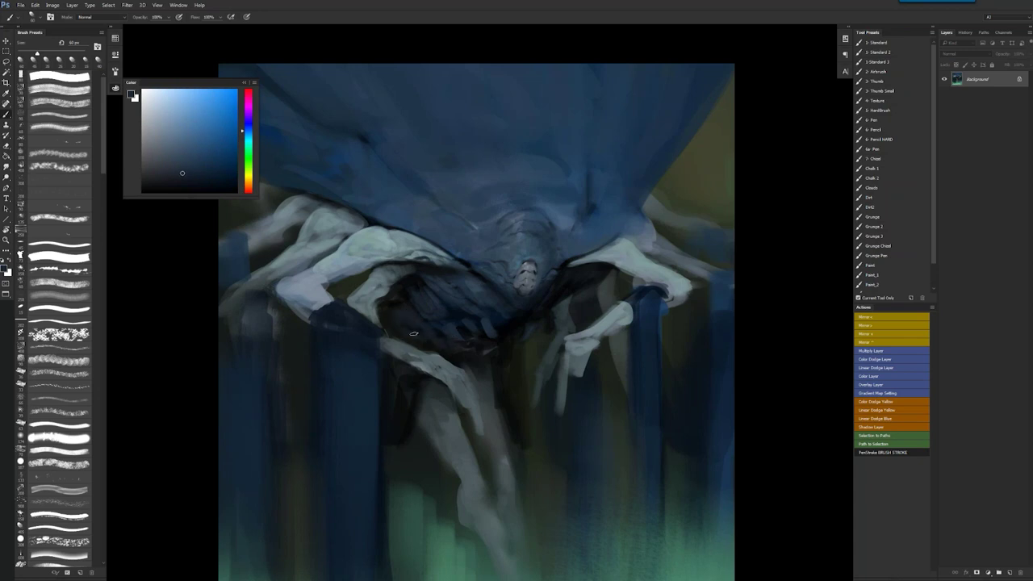
key(bracketright)
key(bracketright)
key(bracketright)
key(bracketright)
key(bracketright)
key(bracketright)
key(bracketright)
Soften the wrinkles on the head above the pale face with sampled blue-grey tones.
alt+click(483, 285)
alt+click(523, 251)
alt+click(524, 250)
alt+click(501, 254)
drag(515, 252, 523, 262)
key(bracketleft)
Blend the drapery above and beside the head, softening the dark vertical fold with sampled blues.
alt+click(508, 205)
drag(545, 208, 574, 233)
alt+click(590, 197)
alt+click(593, 165)
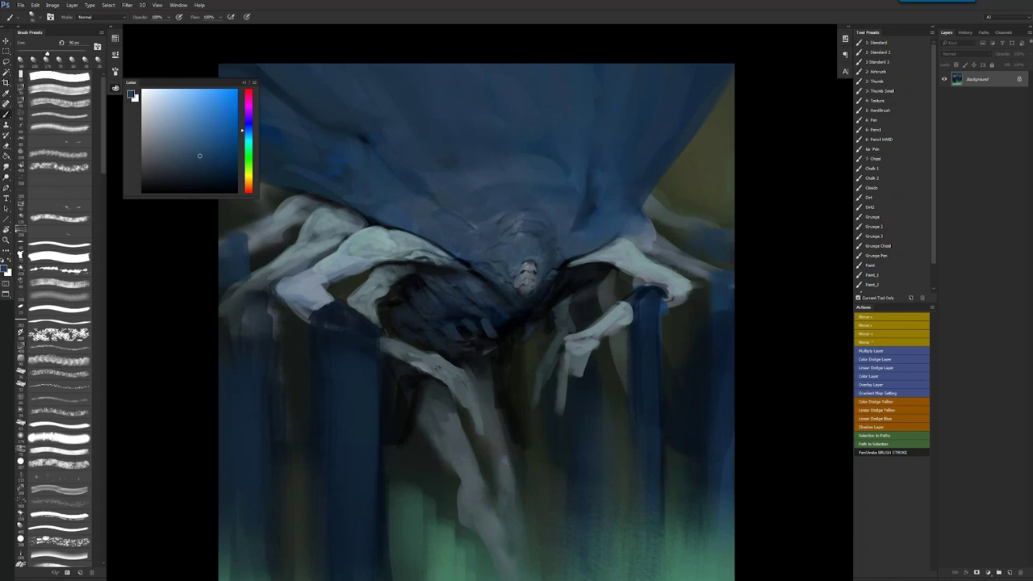
Duplicate the painting layer and adjust its tones with Color Balance, shifting the limbs and shadows toward purple.
alt+click(590, 206)
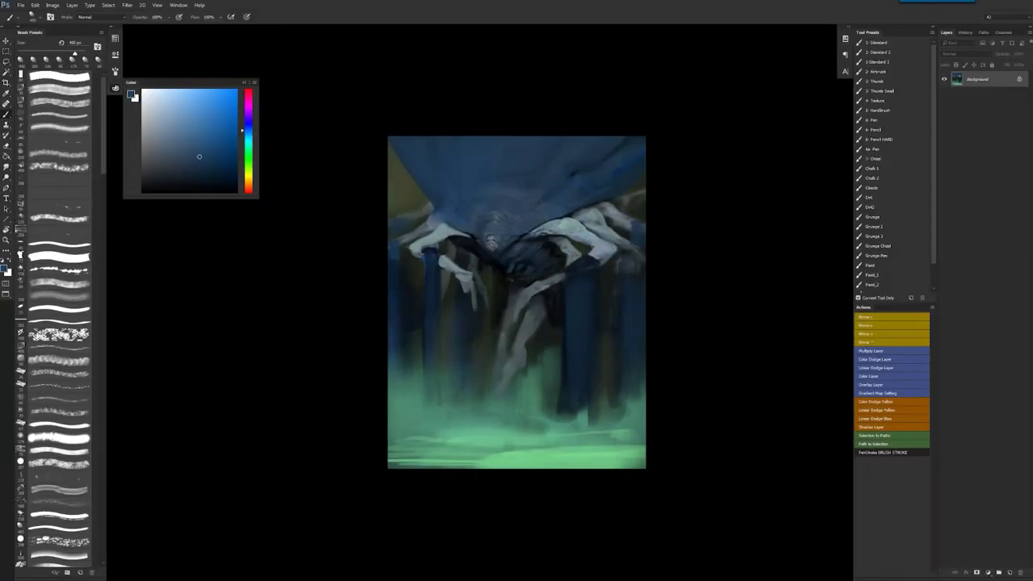
key(ctrl+j)
key(ctrl+b)
mouse_move(733, 122)
mouse_down()
mouse_move(742, 122)
mouse_move(717, 122)
mouse_move(741, 122)
mouse_move(729, 138)
mouse_move(722, 131)
mouse_move(737, 145)
mouse_move(724, 142)
mouse_move(740, 139)
mouse_move(729, 123)
mouse_up()
click(693, 163)
key(ctrl+3)
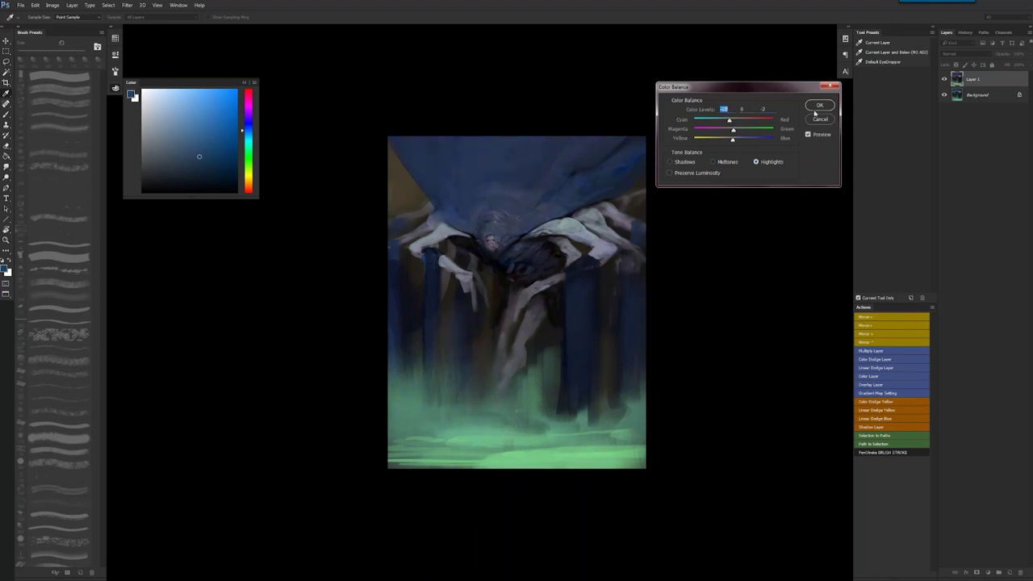
click(816, 108)
Flip the canvas horizontally and paint sampled dark navy down the blue leg below the right pale limb.
key(F2)
key(z)
click(537, 289)
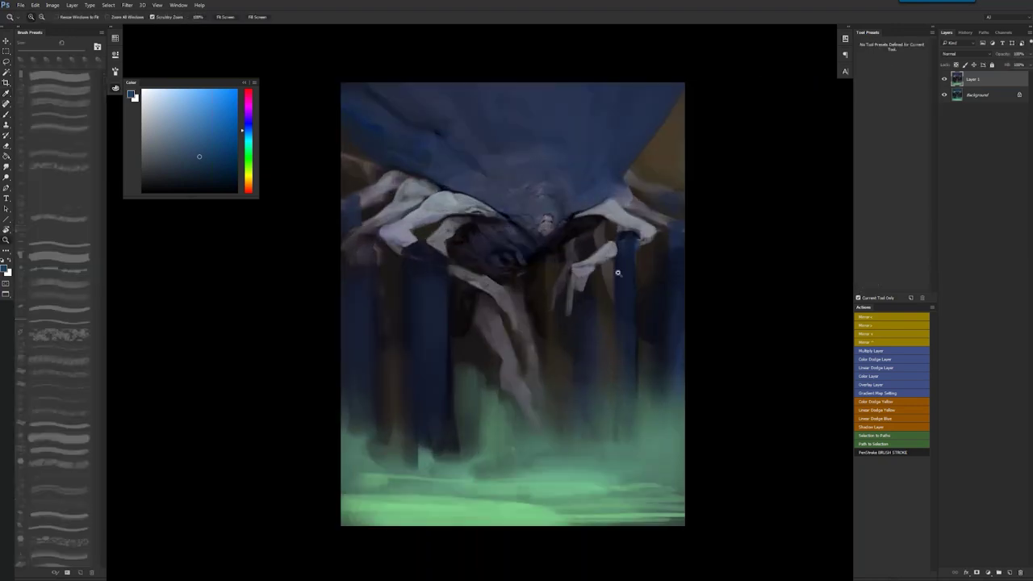
click(618, 273)
key(b)
alt+click(637, 219)
key([)
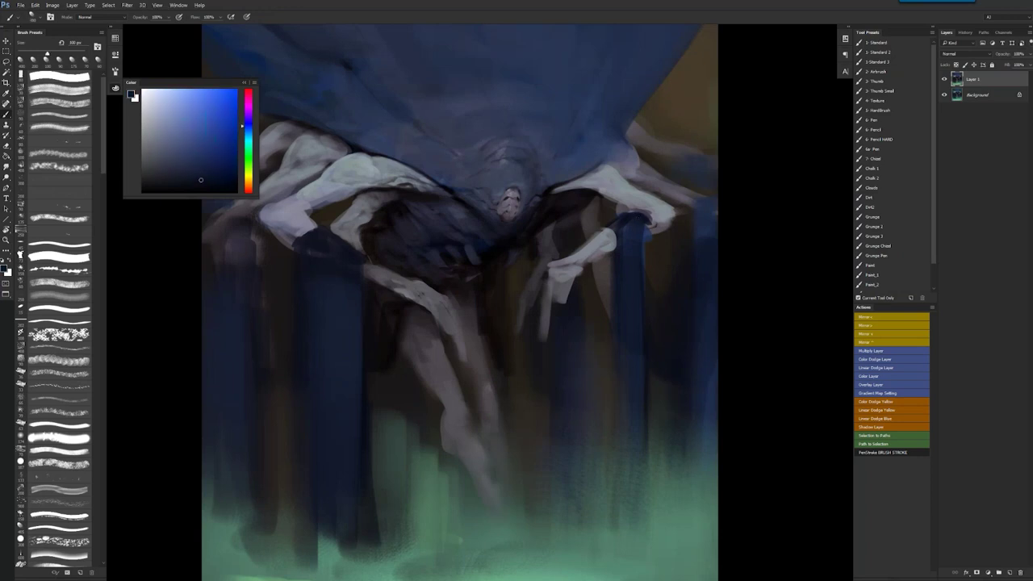
mouse_move(612, 228)
mouse_down()
mouse_move(645, 214)
mouse_move(645, 271)
mouse_move(618, 334)
mouse_move(617, 394)
mouse_up()
key([)
key([)
key(])
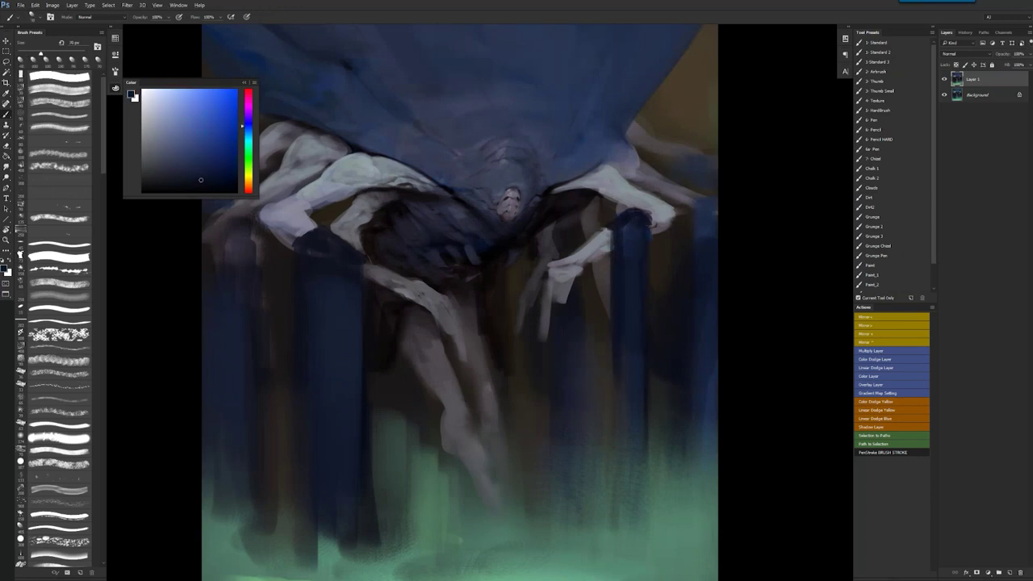
Deepen the right-hand legs and the large left leg with broad vertical navy strokes from a larger brush.
key(])
key(])
key(])
key(])
key(])
key(])
drag(627, 233, 627, 456)
drag(618, 323, 619, 466)
drag(565, 309, 567, 339)
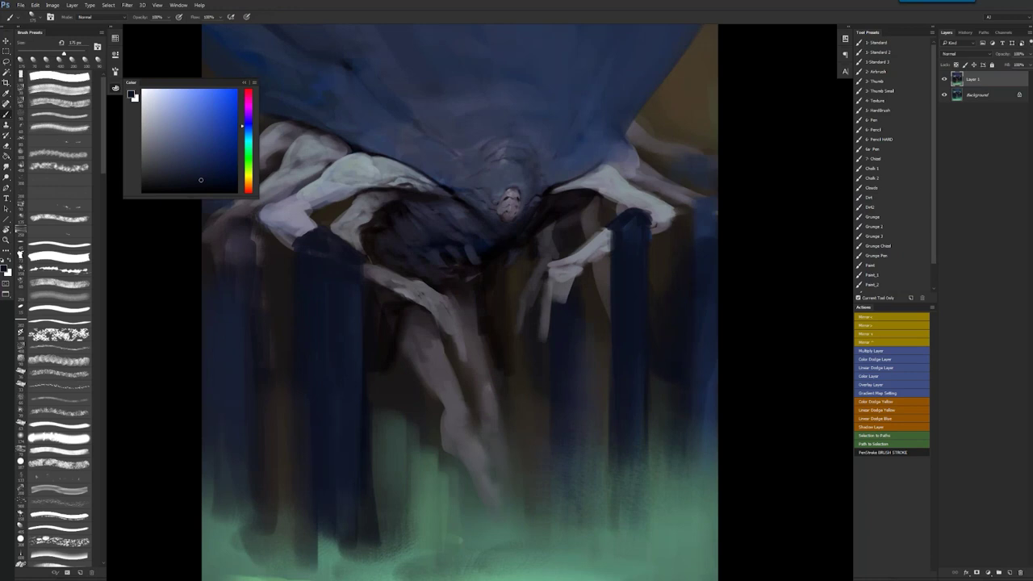
key(bracketleft)
alt+click(318, 284)
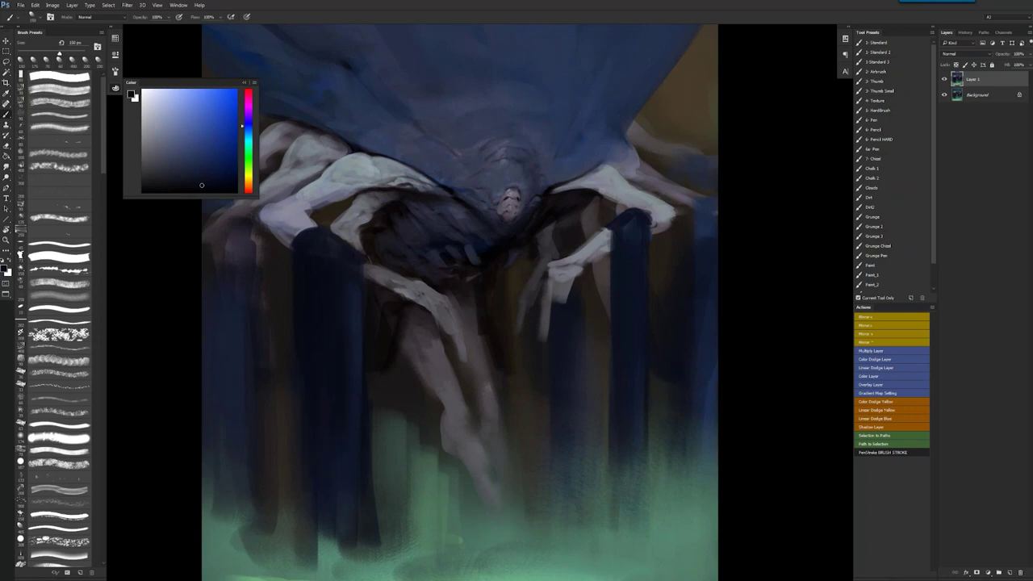
Darken the far-left leg in full-screen view and paint a pale hand and extended forearm over it.
key(f)
mouse_move(268, 210)
mouse_down()
mouse_move(290, 208)
mouse_move(272, 364)
mouse_move(296, 434)
mouse_move(287, 314)
mouse_up()
mouse_move(295, 214)
mouse_down()
mouse_move(325, 238)
mouse_move(310, 240)
mouse_up()
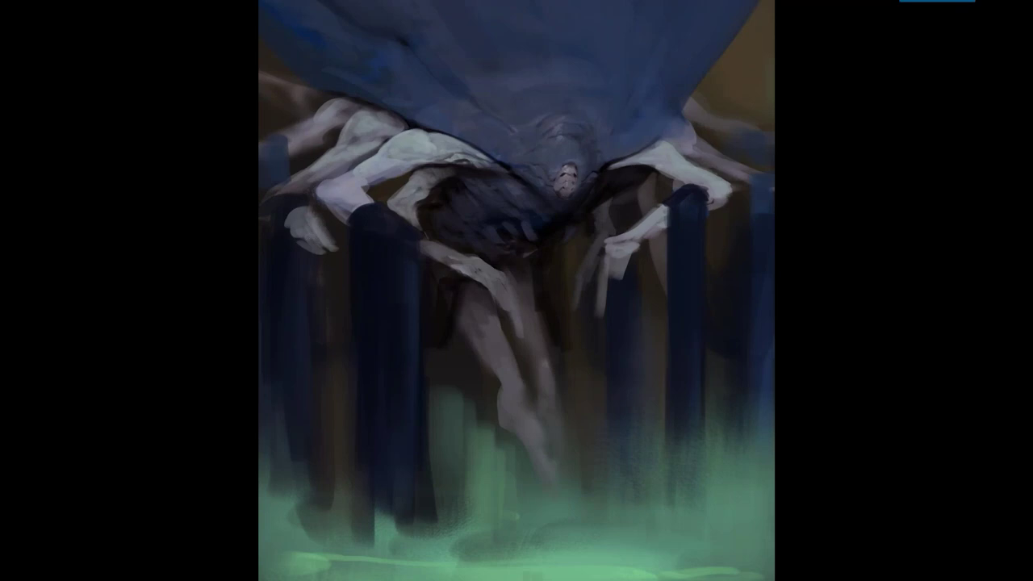
mouse_move(311, 173)
mouse_down()
mouse_move(260, 198)
mouse_move(314, 175)
mouse_up()
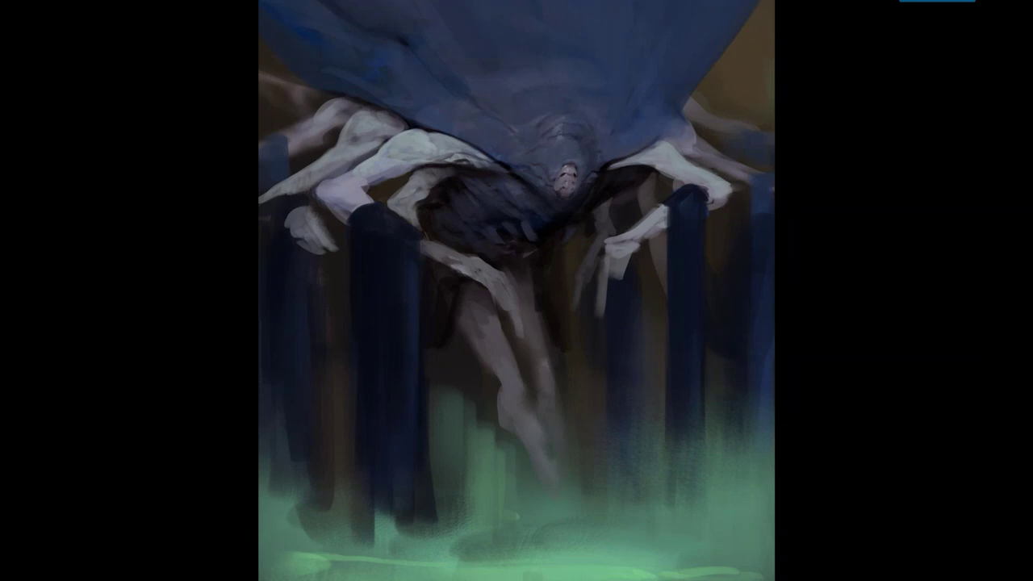
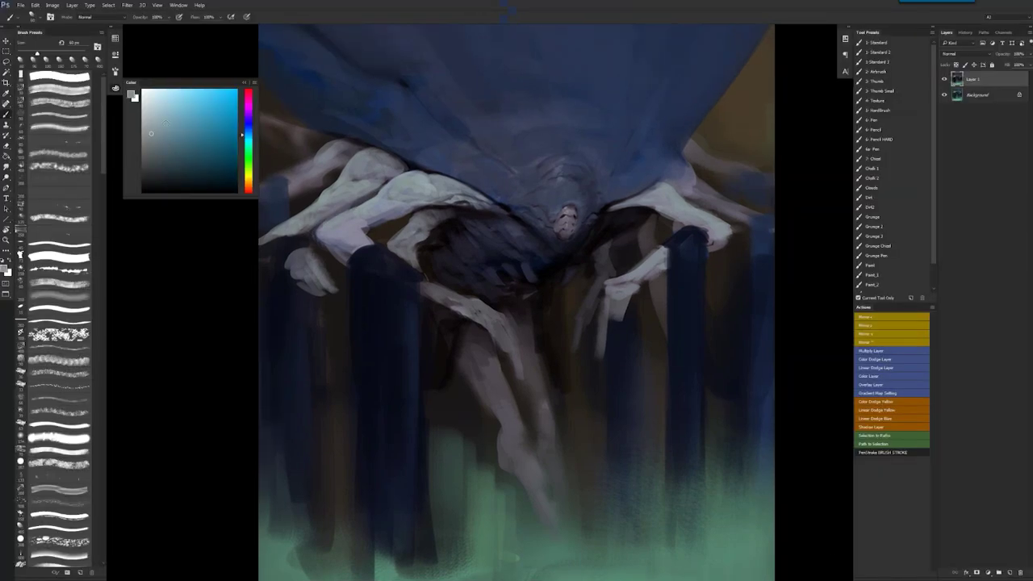
Model the bent elbow of the front left limb with sampled grey, blue-grey and cyan-grey tones.
drag(242, 135, 242, 141)
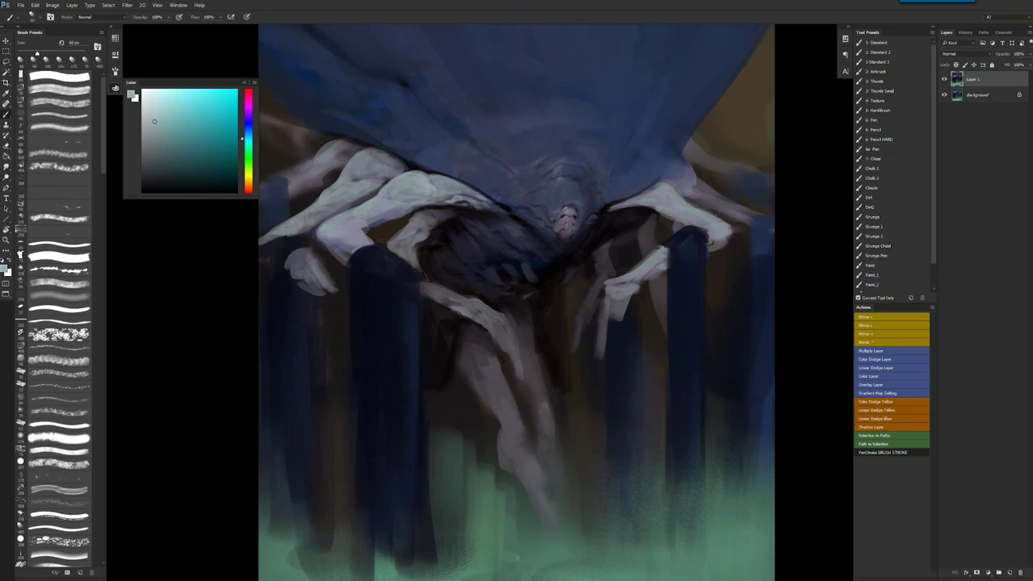
alt+click(340, 250)
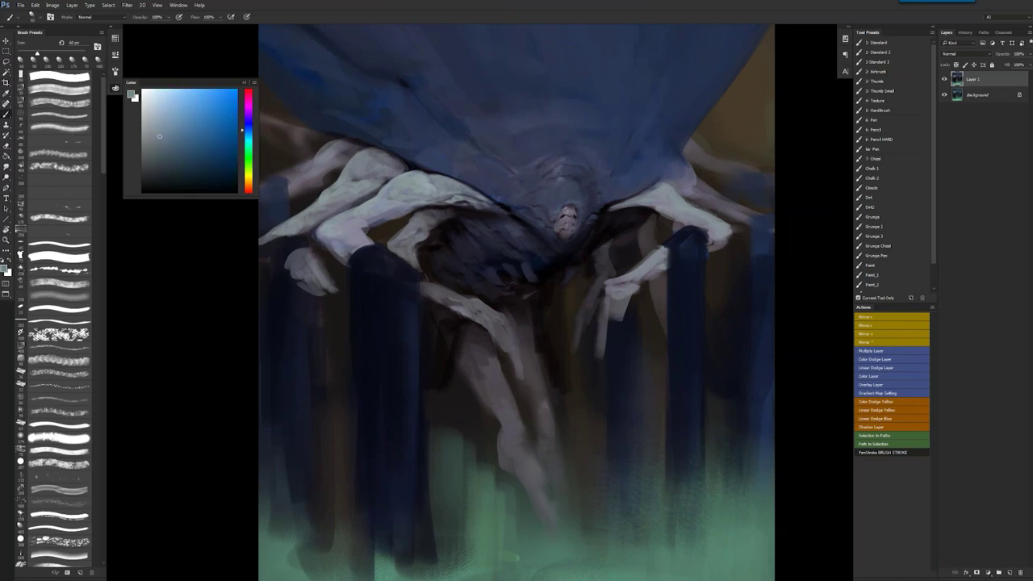
alt+click(350, 241)
alt+click(346, 239)
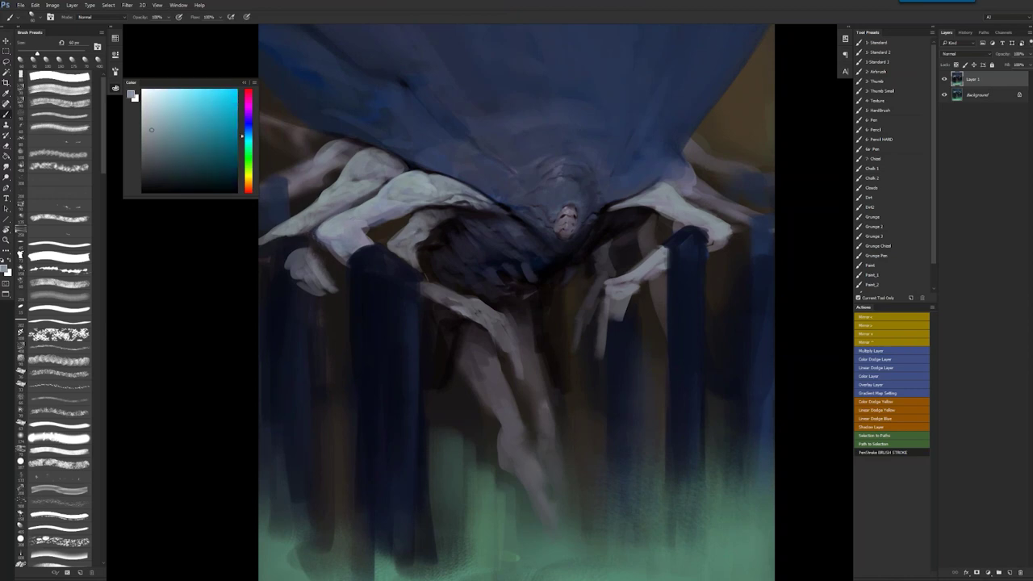
alt+click(373, 227)
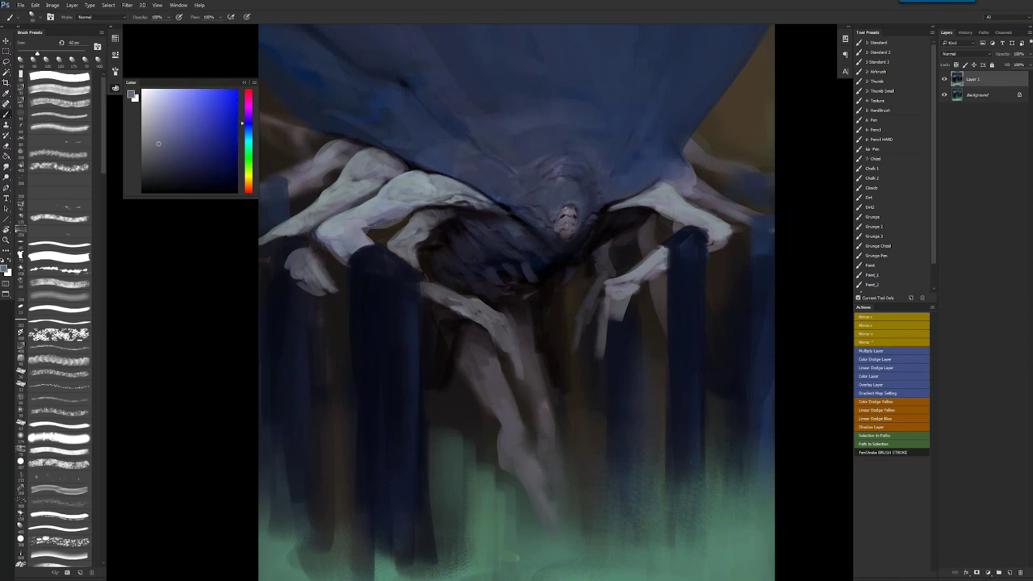
Define the shadow along the underside of the front left limb with black and sampled greys.
key(d)
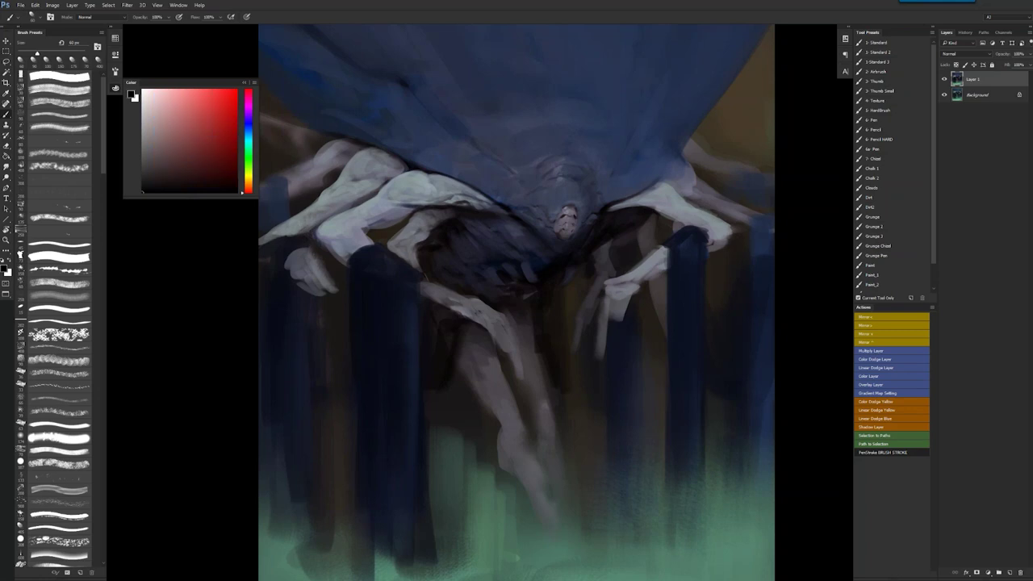
drag(391, 203, 409, 210)
alt+click(400, 203)
alt+click(403, 210)
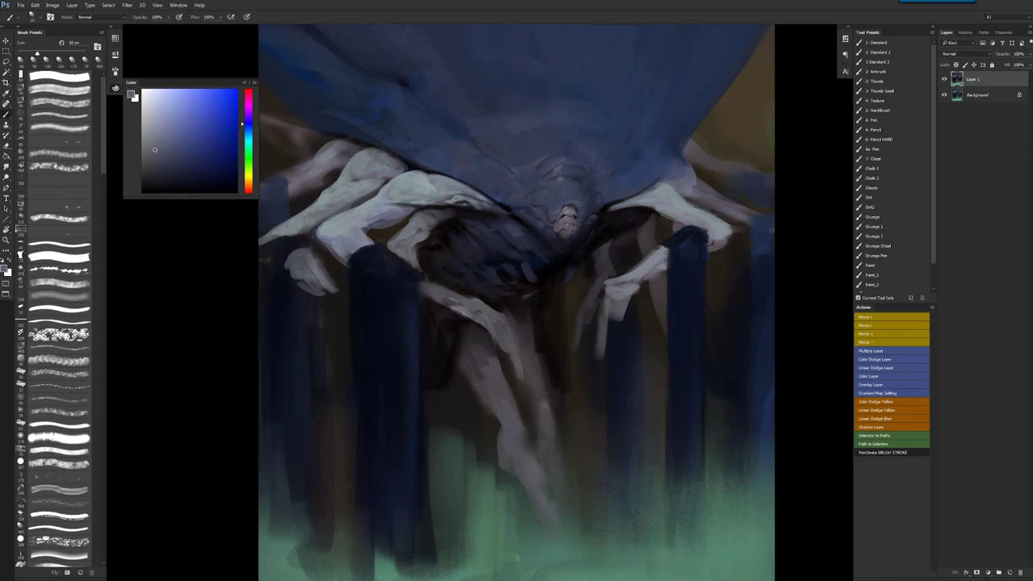
Check the painting mirrored in full-screen view and refine the shading and edges of the pale left limbs.
key(ctrl+shift+h)
key(f)
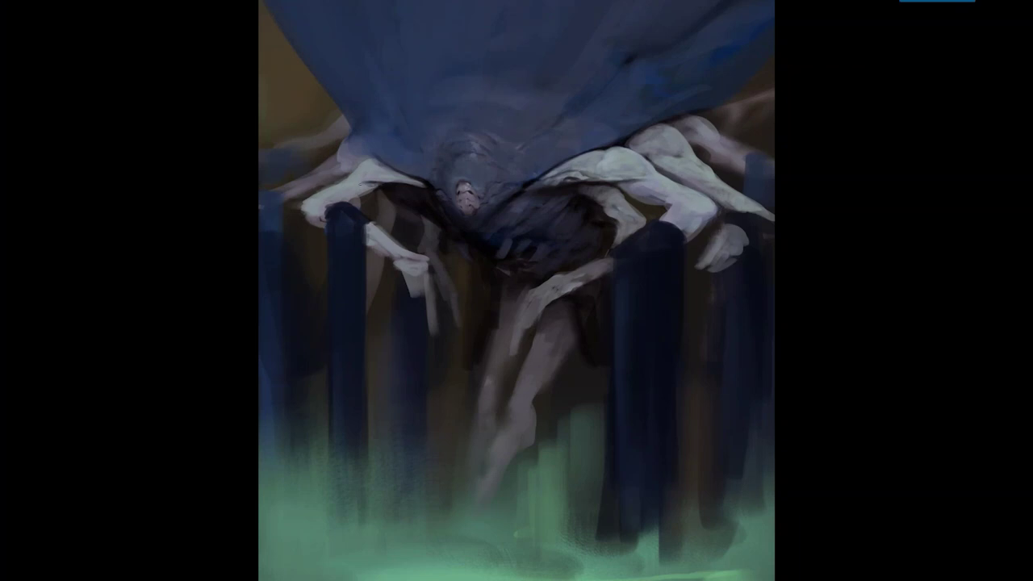
key(ctrl+shift+h)
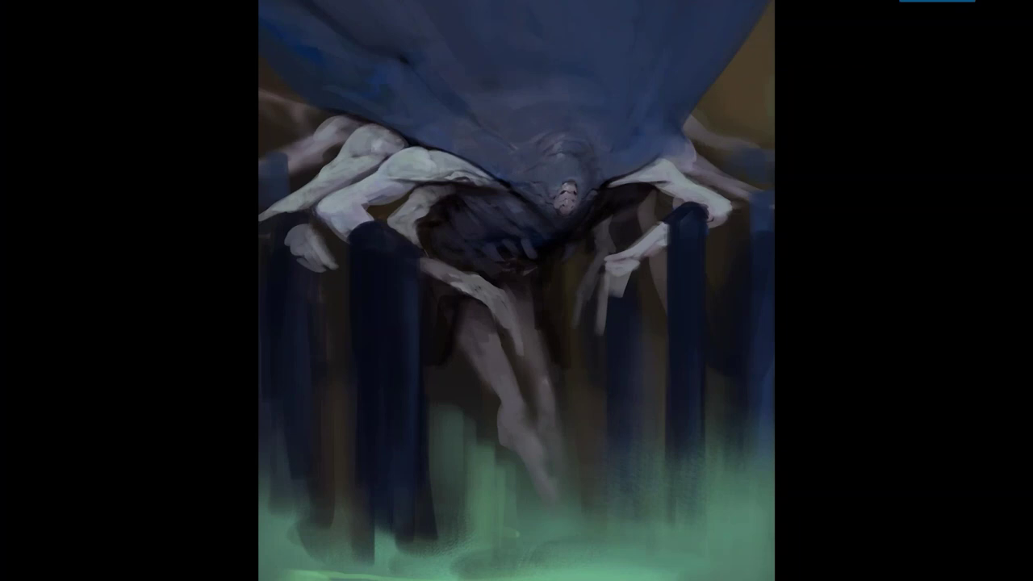
drag(385, 135, 394, 137)
drag(302, 190, 265, 209)
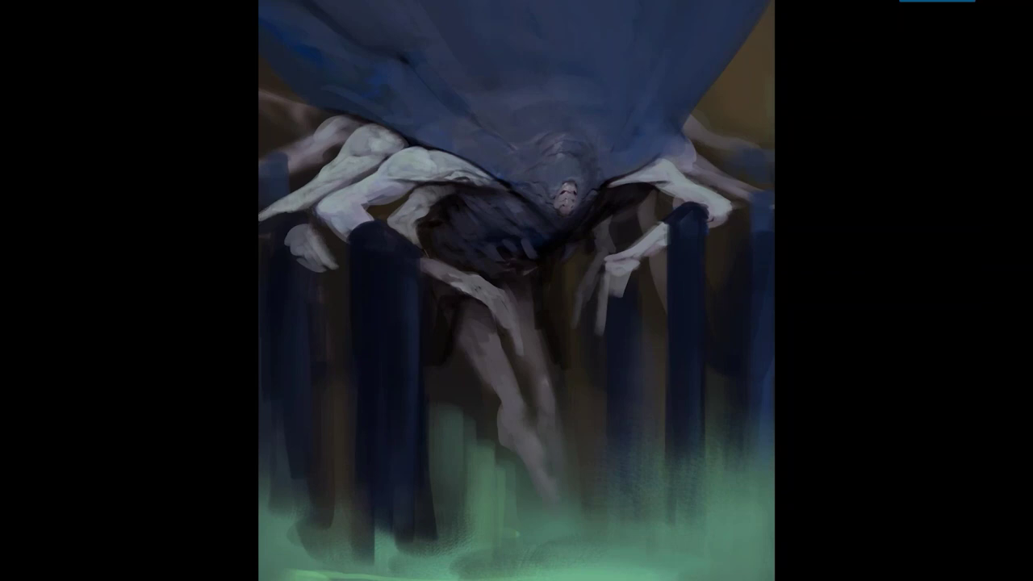
drag(378, 195, 405, 179)
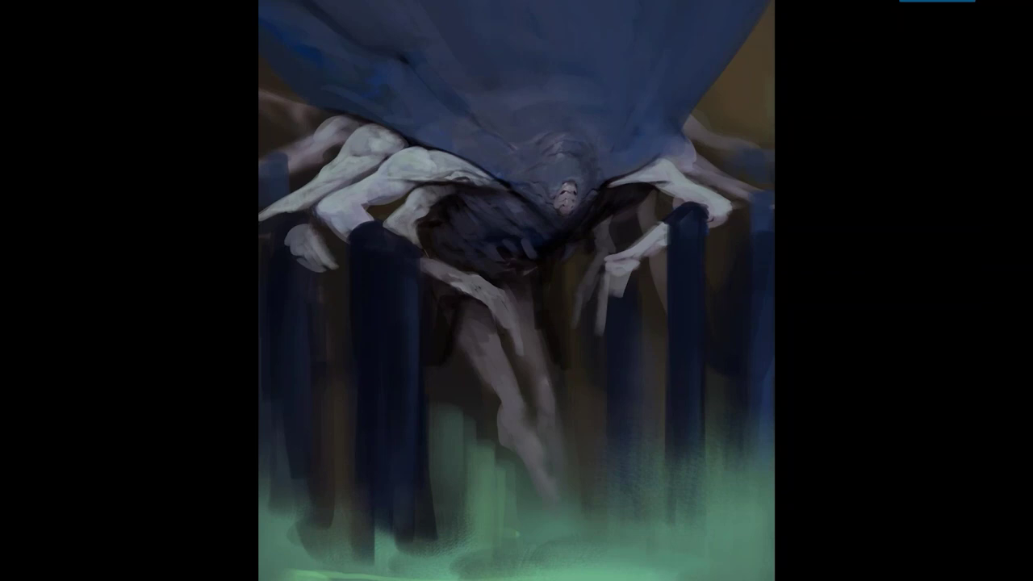
drag(386, 227, 403, 234)
Mirror the canvas and paint rows of pale scales on the dark underside on both sides of the small face.
key(ctrl+shift+h)
key(f)
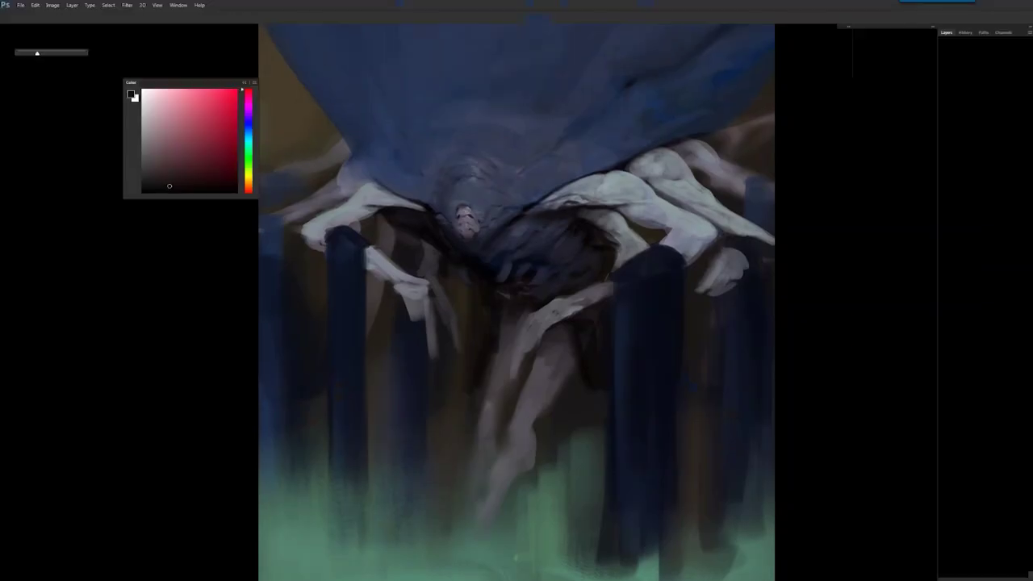
key(f)
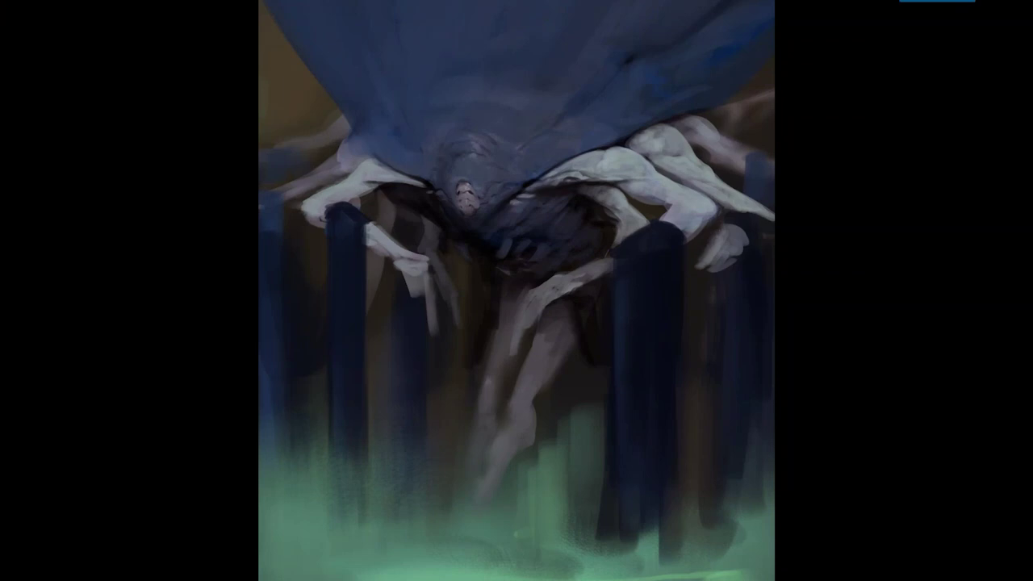
mouse_move(432, 206)
mouse_down()
mouse_move(509, 204)
mouse_move(503, 211)
mouse_up()
key(m)
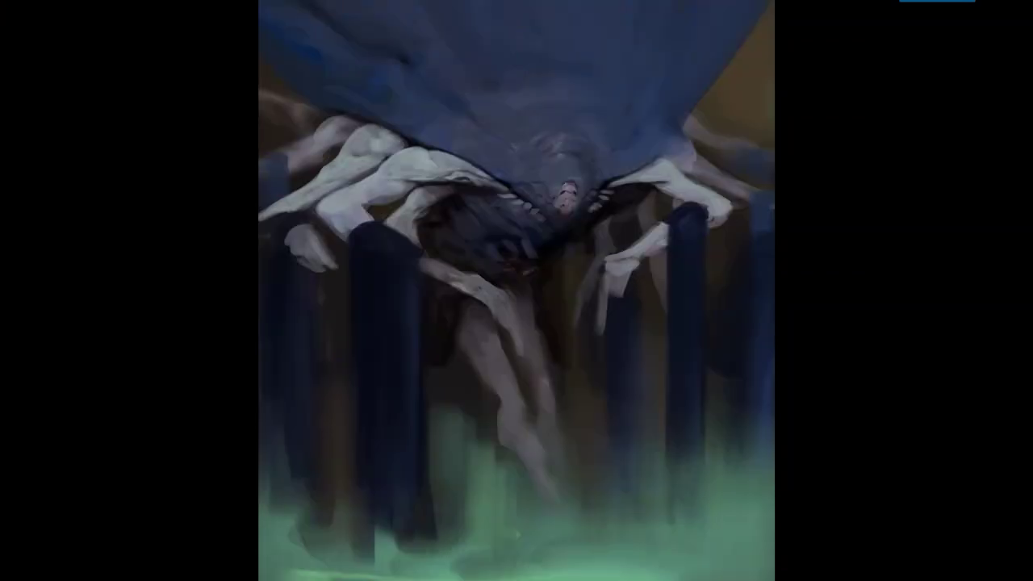
mouse_move(493, 195)
mouse_down()
mouse_move(481, 193)
mouse_move(512, 213)
mouse_up()
drag(587, 218, 597, 215)
drag(485, 209, 493, 211)
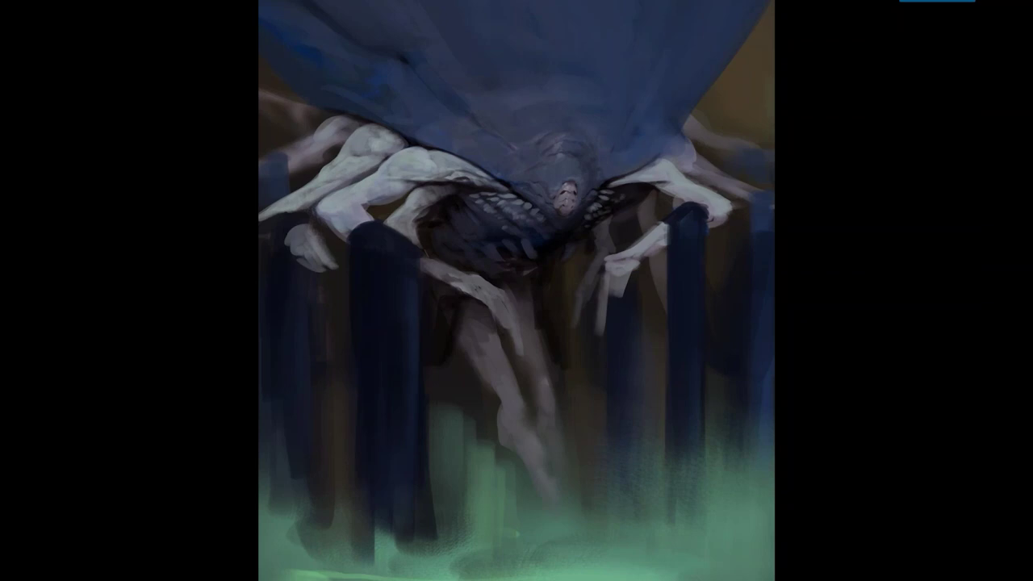
Deepen the dark gaps around the underside and hanging legs and refine the scales, checking the mirrored view.
key(m)
mouse_move(426, 186)
mouse_down()
mouse_move(404, 224)
mouse_move(420, 251)
mouse_up()
key(m)
drag(521, 292, 521, 236)
drag(588, 201, 572, 212)
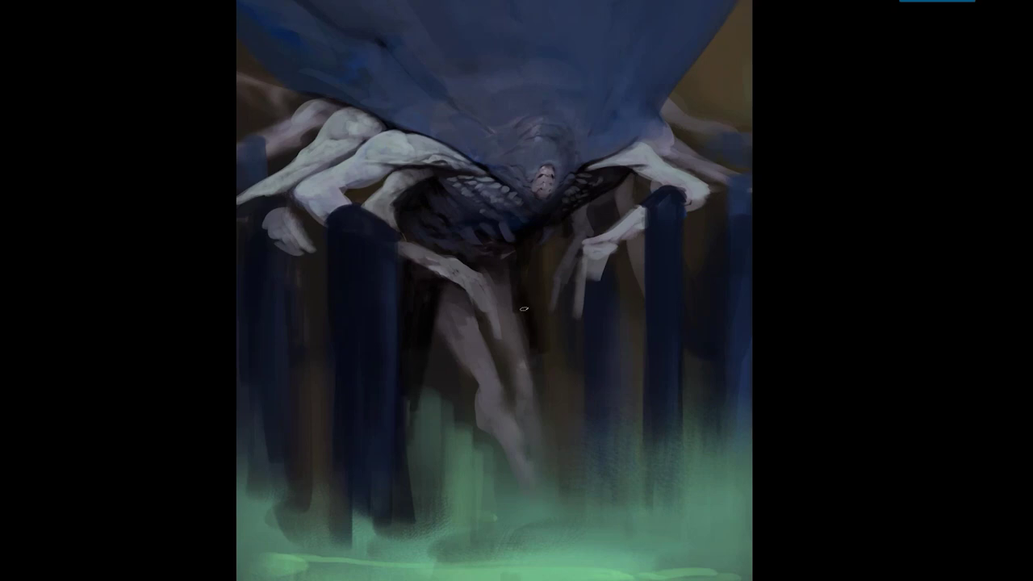
key(m)
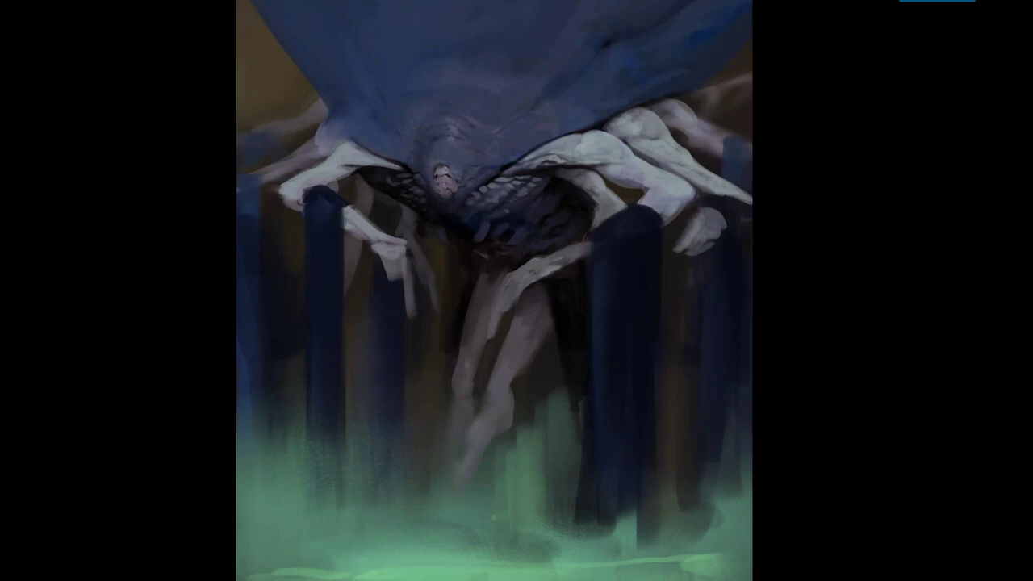
key(ctrl+shift+h)
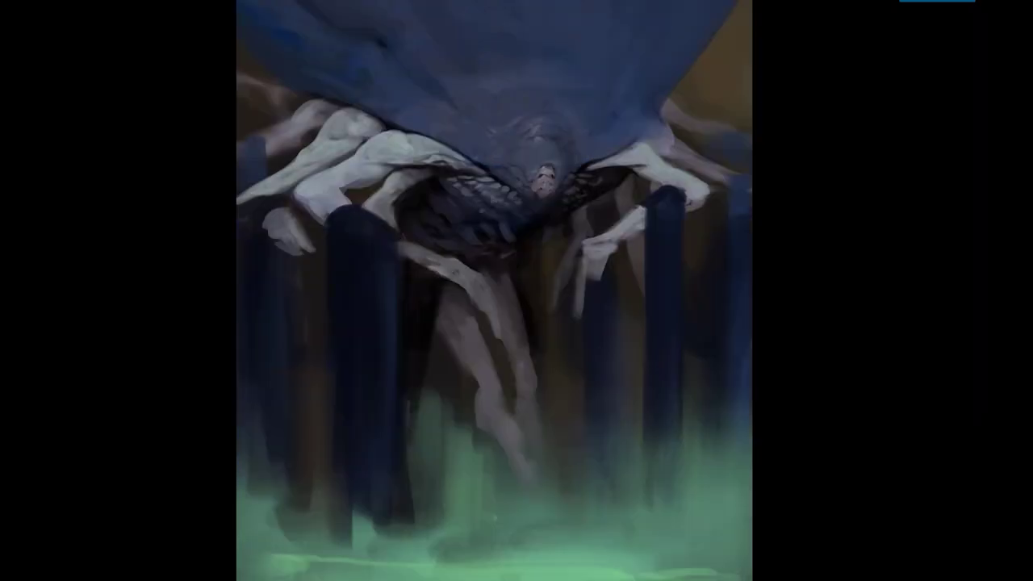
Paint horizontal strokes of sampled light green across the mist below the legs.
scroll(555, 337, down, 2)
key(f)
key(f)
alt+click(507, 442)
drag(525, 448, 578, 448)
mouse_move(550, 457)
mouse_down()
mouse_move(604, 465)
mouse_move(644, 447)
mouse_up()
key(])
Refine the pale shoulders of the left limbs with a sampled light grey and a small brush.
key(z)
click(479, 209)
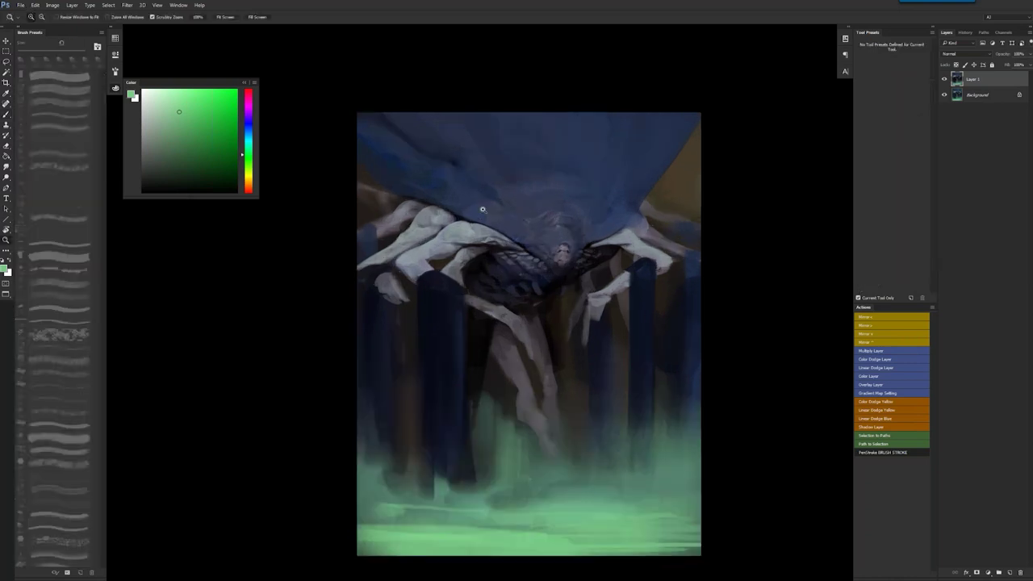
click(479, 209)
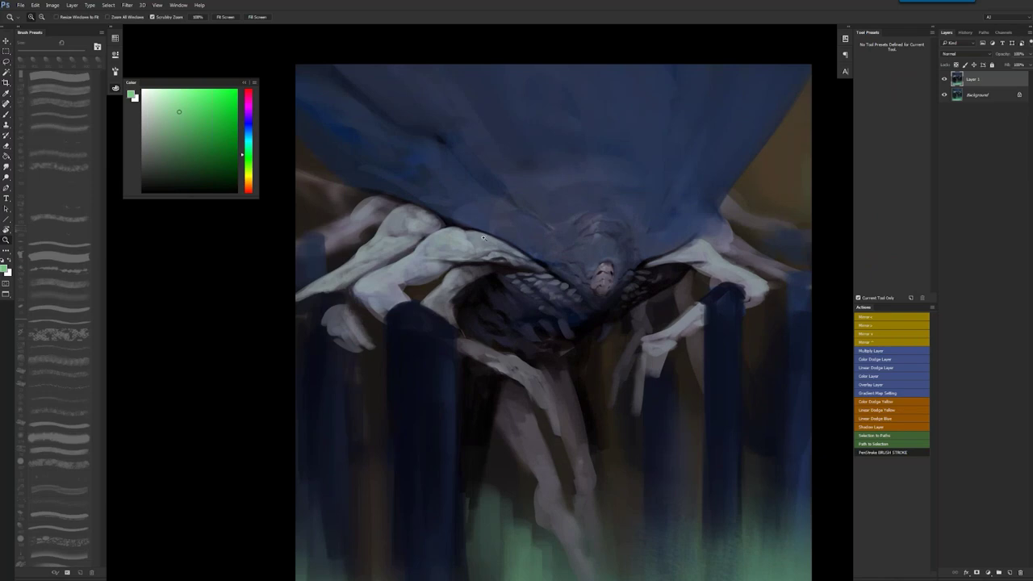
click(485, 245)
key(b)
alt+click(395, 212)
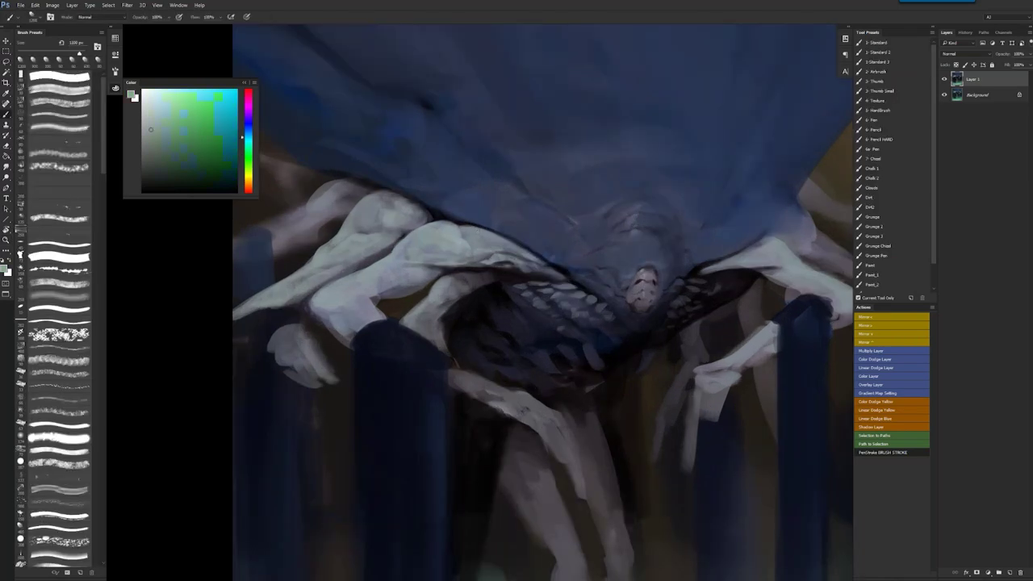
drag(387, 215, 192, 148)
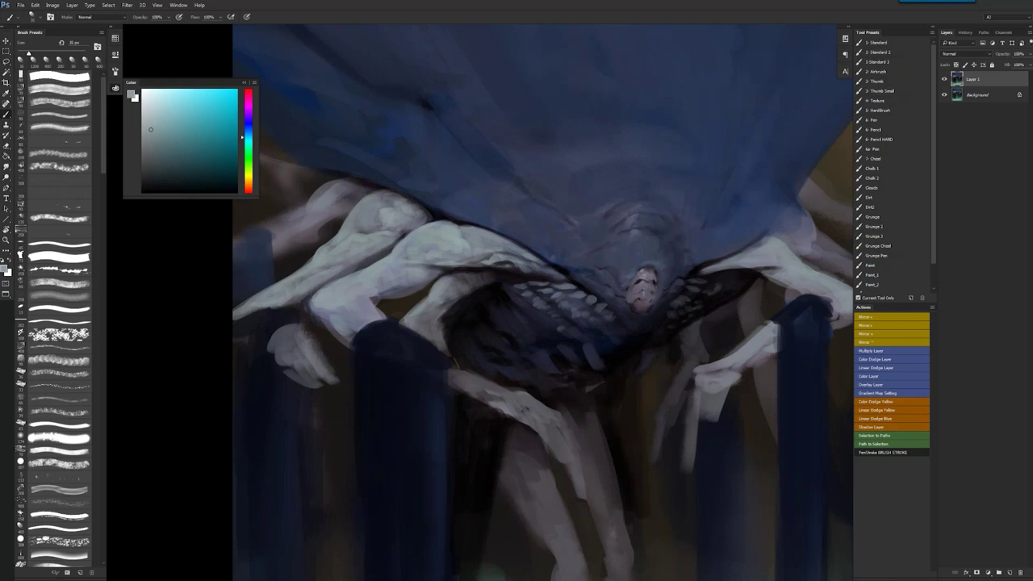
drag(567, 273, 551, 237)
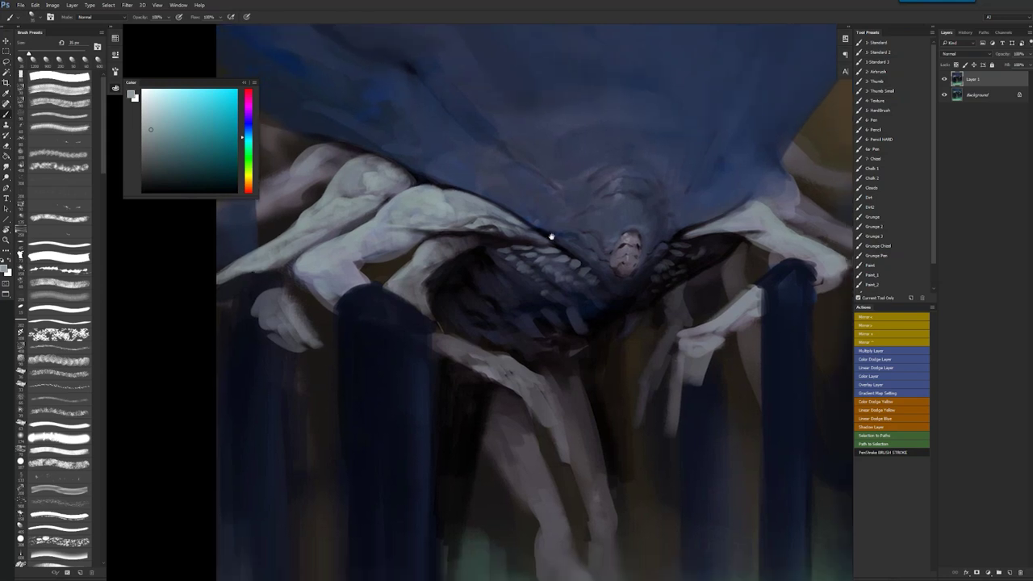
Paint a more saturated version of the sampled blue over the draped body above the small face, using an enlarged brush.
alt+click(551, 237)
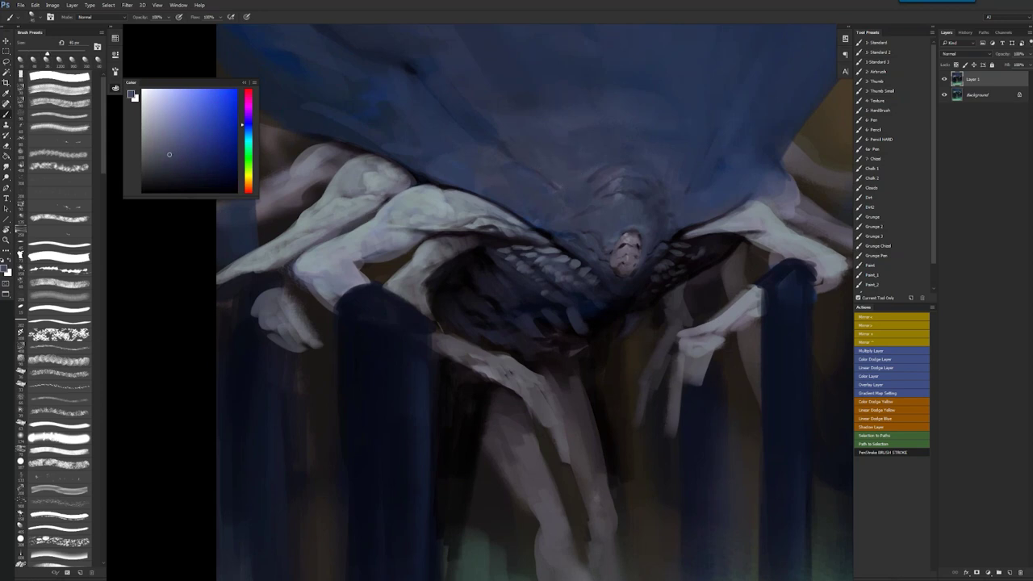
drag(170, 155, 176, 159)
drag(175, 159, 201, 157)
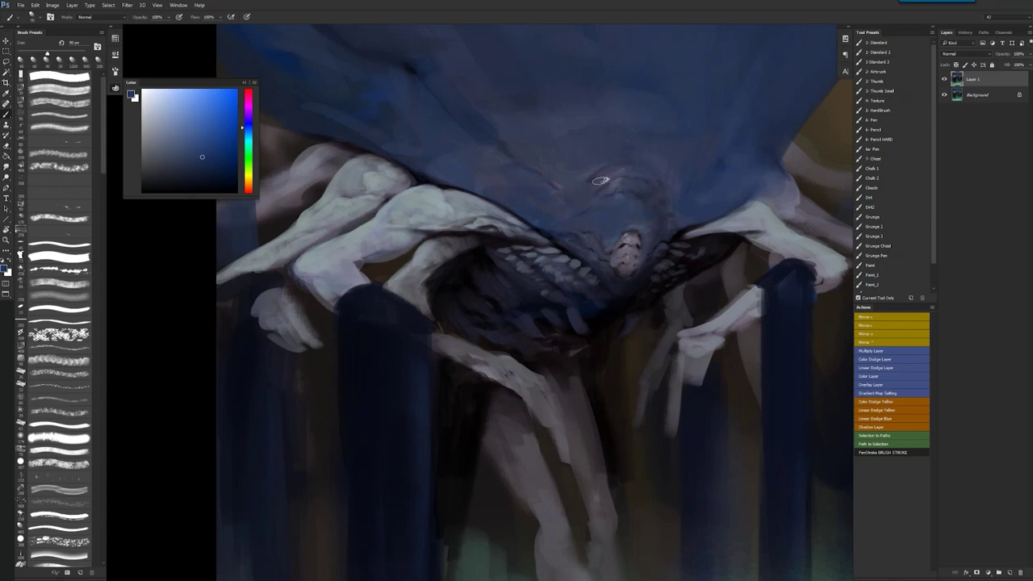
key(bracketright)
key(bracketright)
key(bracketright)
key(bracketright)
key(bracketright)
key(bracketright)
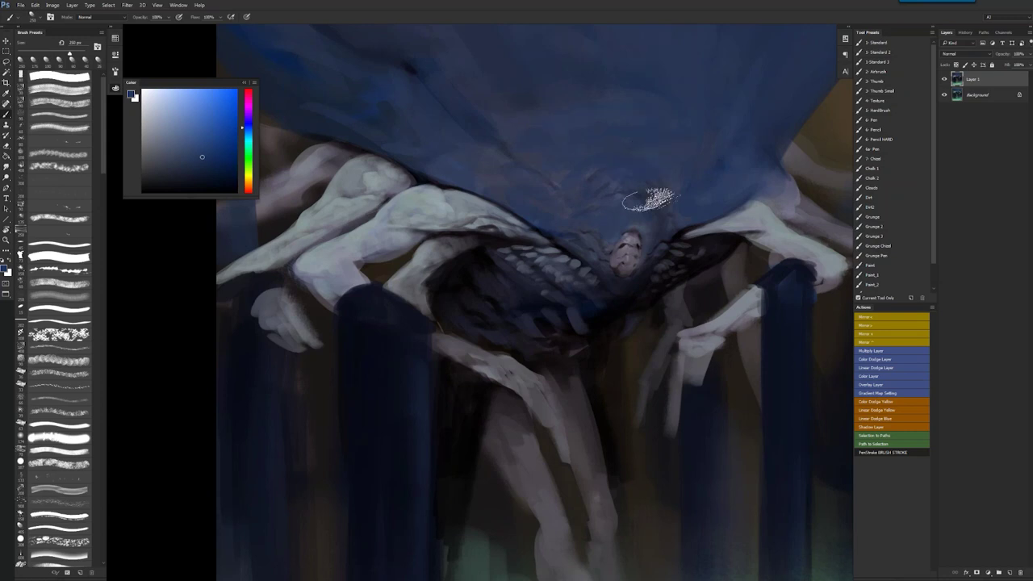
Sample the dark tone at the underside's tip, mirror the canvas and review the composition in full screen.
alt+click(638, 283)
alt+click(638, 283)
alt+click(638, 282)
key(F2)
key(f)
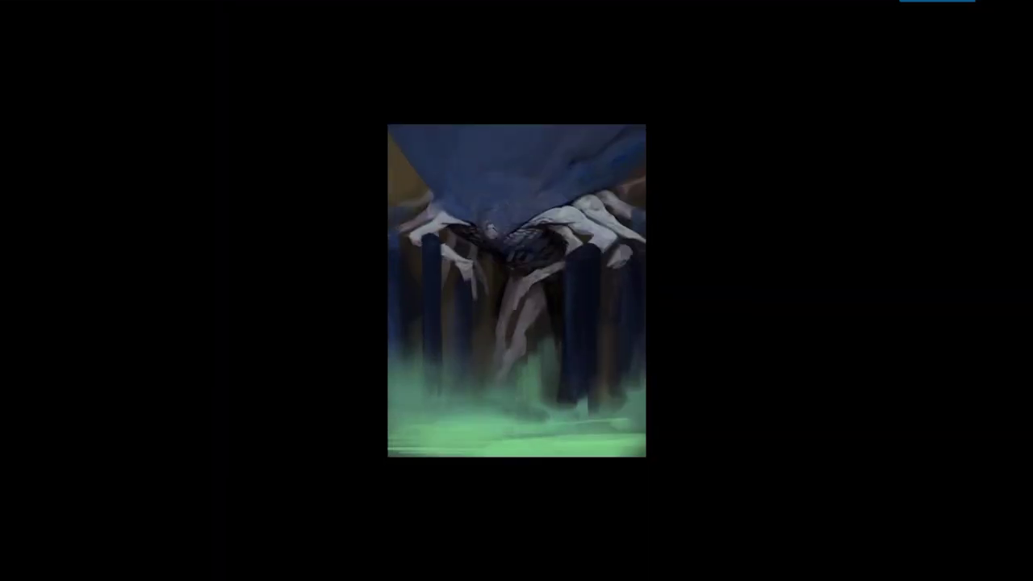
scroll(570, 228, up, 2)
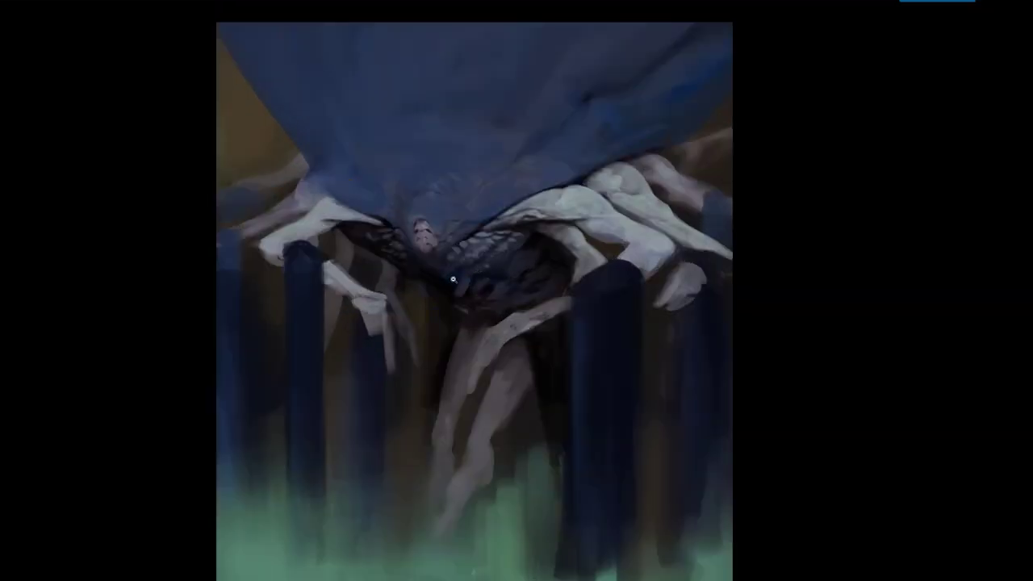
scroll(452, 279, down, 1)
scroll(455, 274, up, 1)
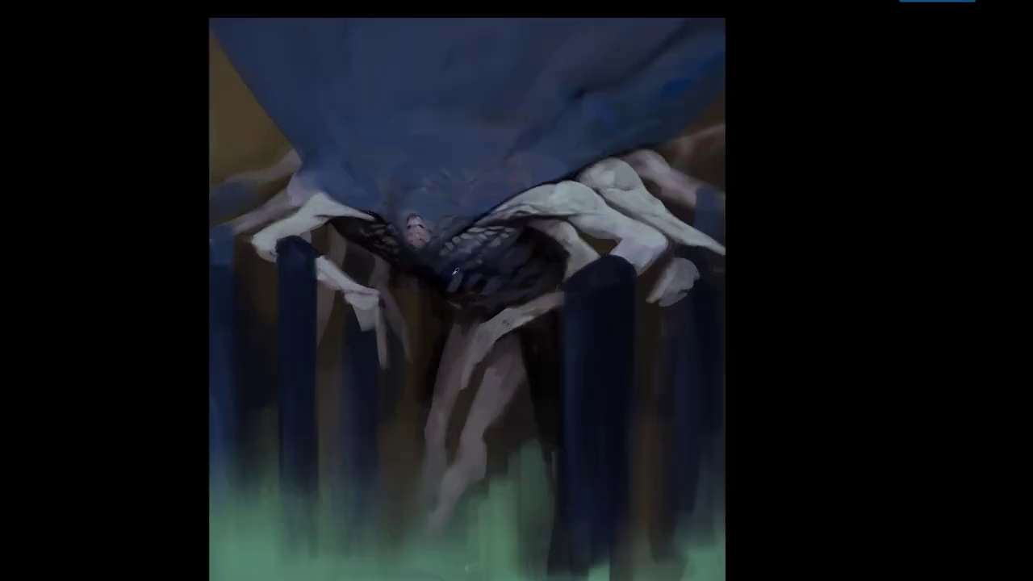
key(f)
Paint sampled muted blue across the lower part of the dark scaled underside and reduce the brush size.
alt+click(570, 205)
drag(498, 305, 539, 297)
key(bracketleft)
key(bracketleft)
key(bracketleft)
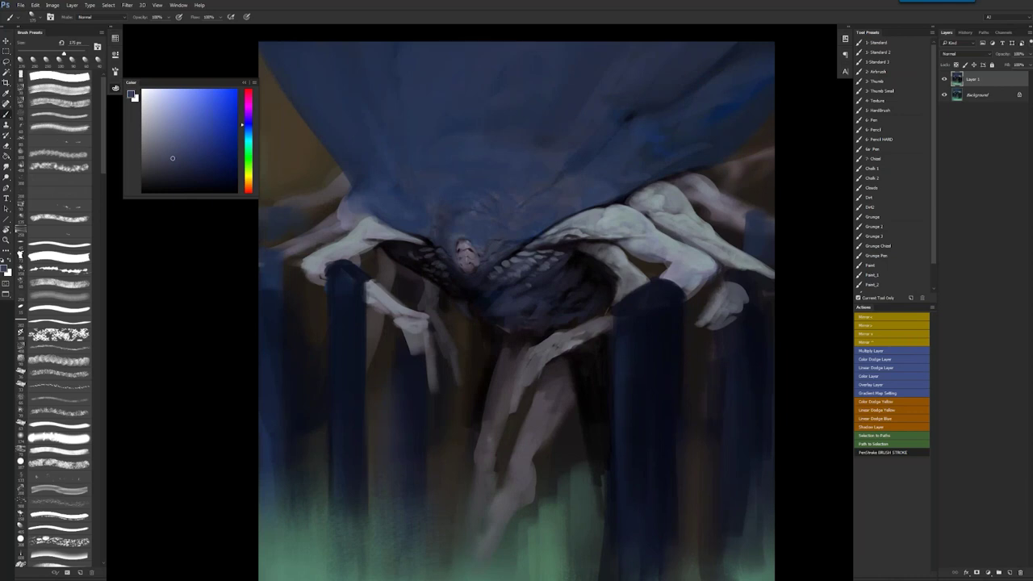
key(bracketleft)
key(bracketleft)
key(bracketleft)
key(bracketleft)
key(bracketleft)
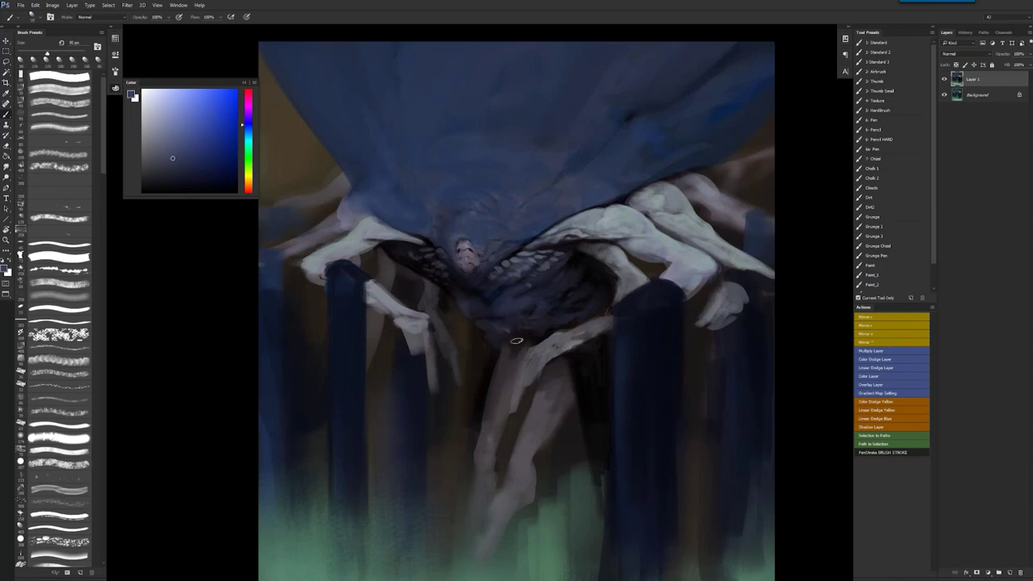
Refine the left edge of the underside below the small face with a sampled dark blue.
key(d)
alt+click(461, 297)
mouse_move(456, 296)
mouse_down()
mouse_move(465, 299)
mouse_move(454, 285)
mouse_move(445, 295)
mouse_up()
drag(417, 261, 423, 265)
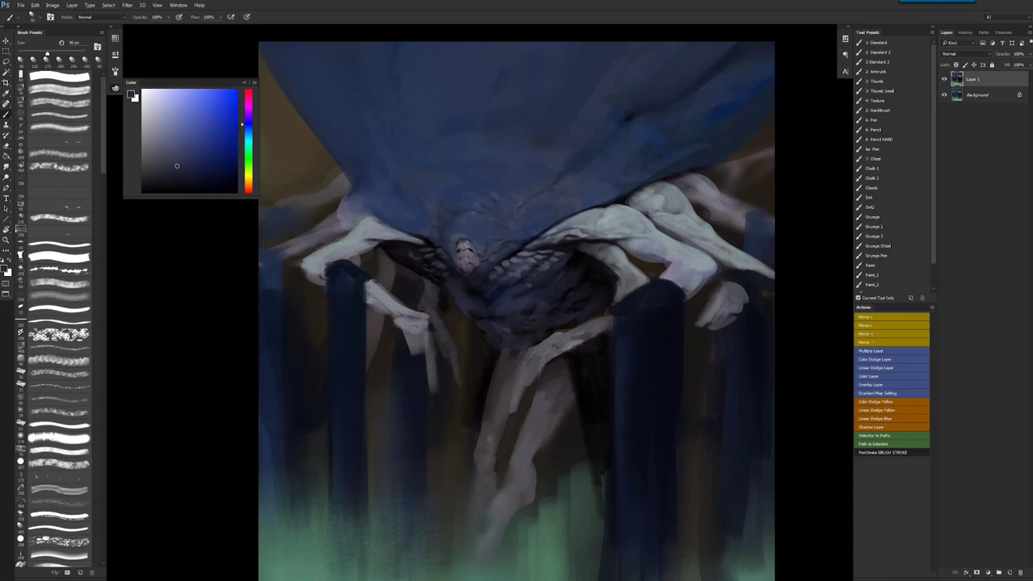
Sharpen the underside's lower-left contour with black, using a smaller brush.
key(d)
key(bracketleft)
key(bracketleft)
key(bracketleft)
key(bracketleft)
key(bracketleft)
alt+click(452, 296)
key(d)
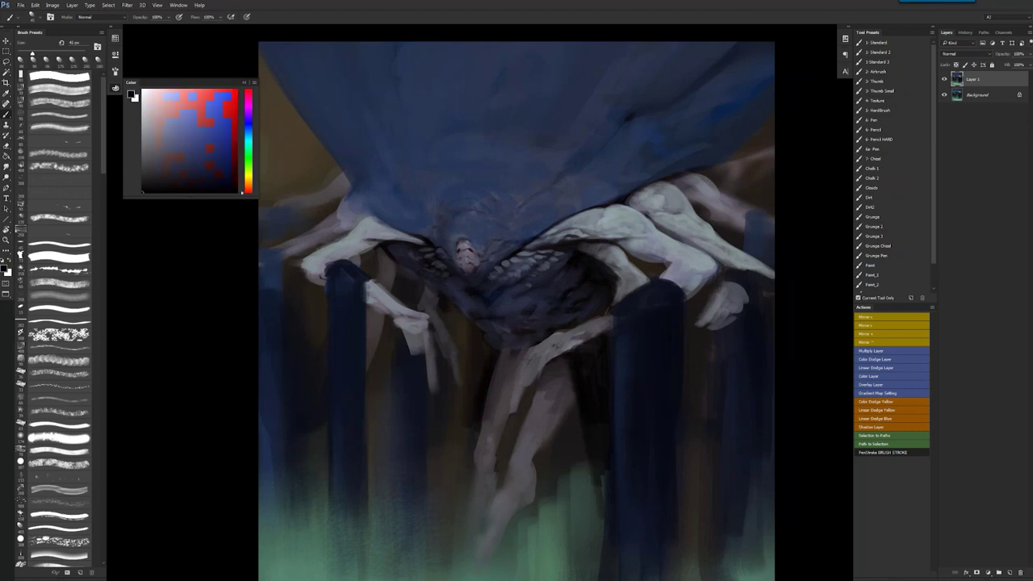
key(bracketleft)
key(bracketleft)
drag(458, 314, 476, 333)
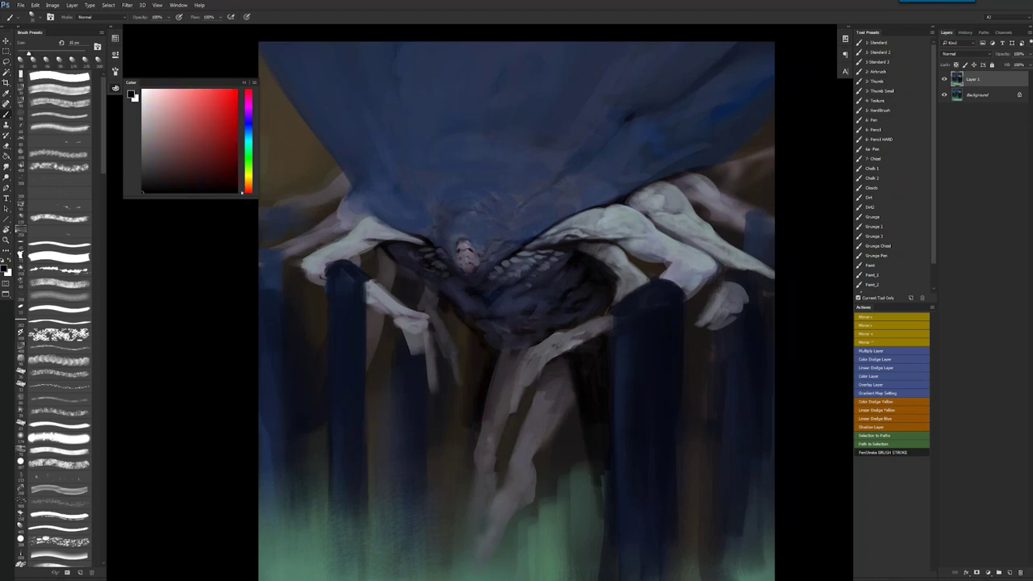
Define the upper edge of the pale limb hanging beneath the underside with sampled grey and dark tones.
key(bracketright)
alt+click(497, 373)
key(d)
alt+click(551, 349)
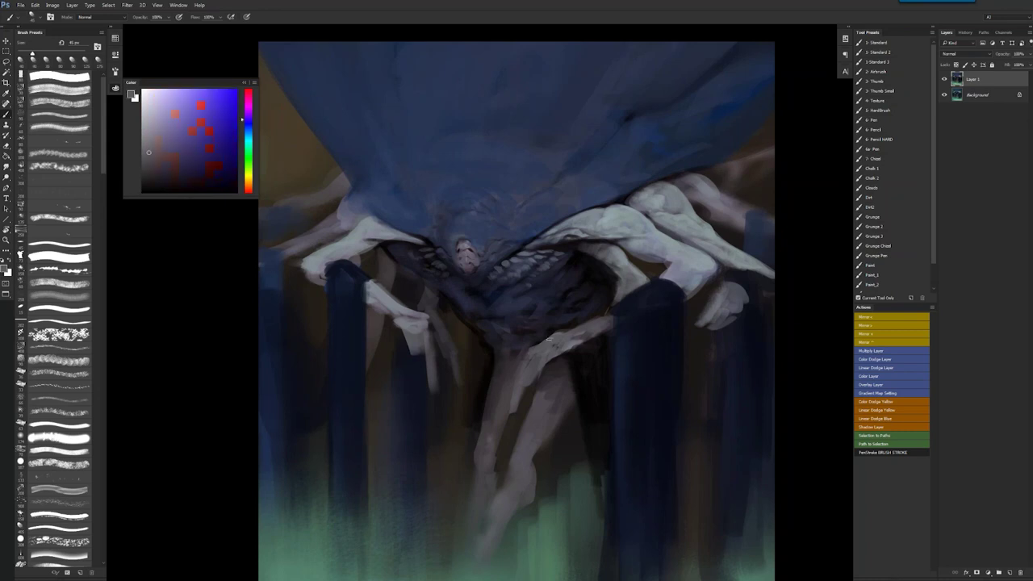
key(d)
drag(543, 340, 579, 326)
alt+click(545, 349)
mouse_move(528, 356)
mouse_down()
mouse_move(521, 369)
mouse_move(544, 368)
mouse_move(613, 301)
mouse_up()
alt+click(552, 351)
Darken the underside beside the thick navy leg and refine the end of the pale limb meeting it with sampled colours.
alt+click(617, 292)
drag(619, 284, 607, 306)
alt+click(607, 304)
alt+click(615, 302)
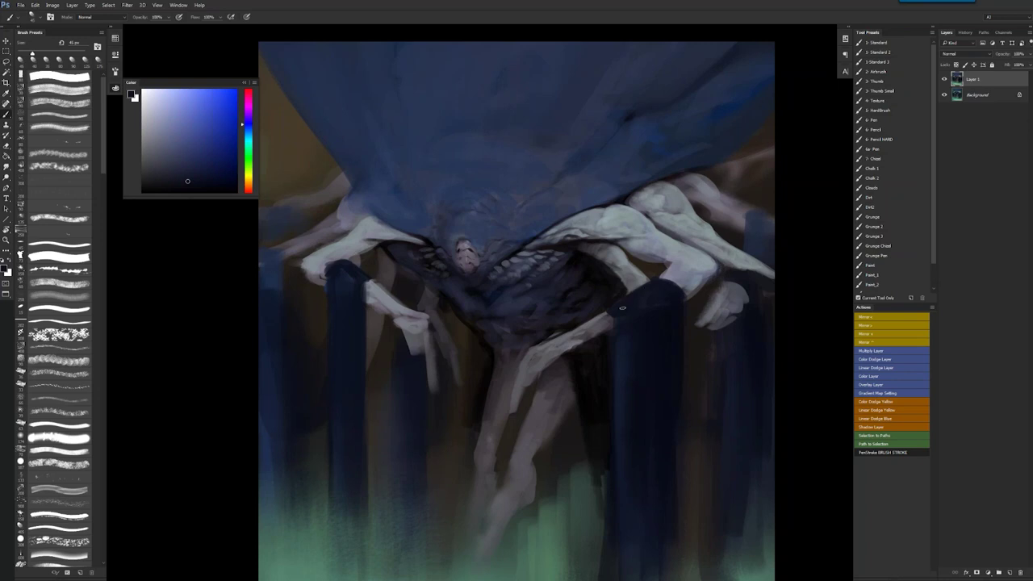
alt+click(611, 315)
alt+click(604, 320)
drag(611, 318, 603, 314)
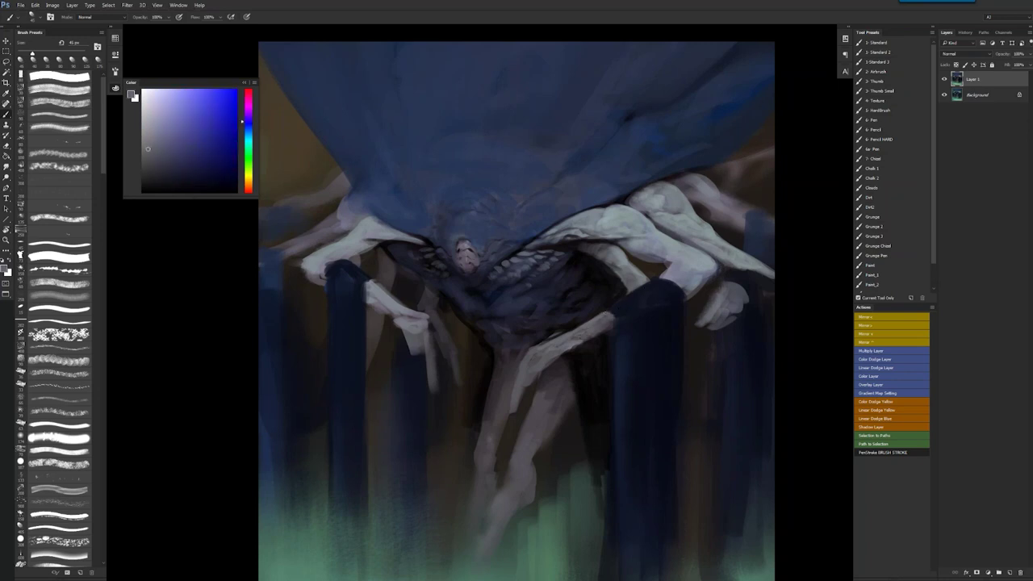
Smooth the bent joint of the pale limb above the thick navy leg with sampled light blue-greys.
alt+click(672, 270)
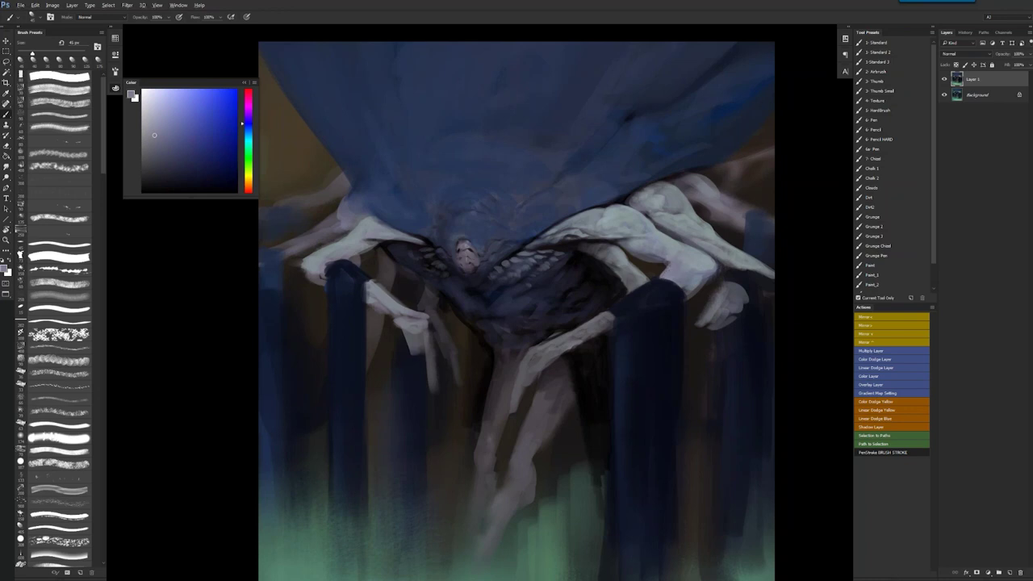
alt+click(670, 270)
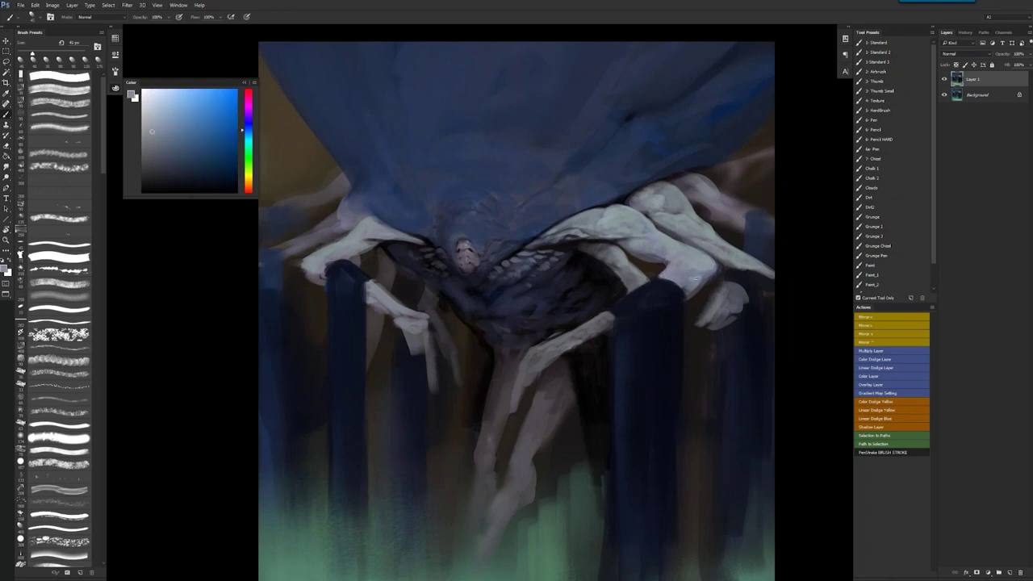
alt+click(695, 279)
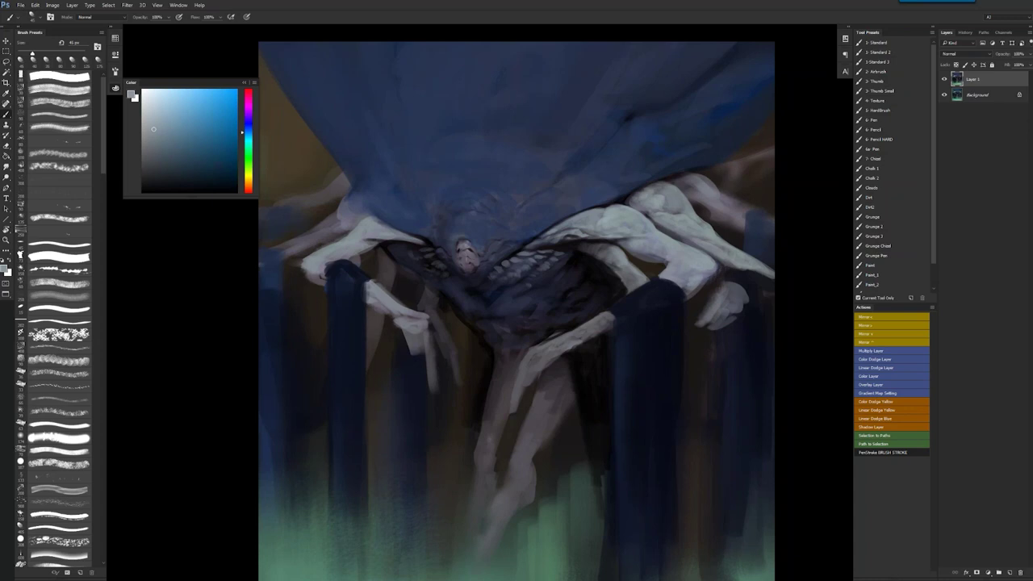
Mirror the canvas and darken the gap between the scaled underside and the right-hand pale limb with sampled dark tones.
key(ctrl+shift+h)
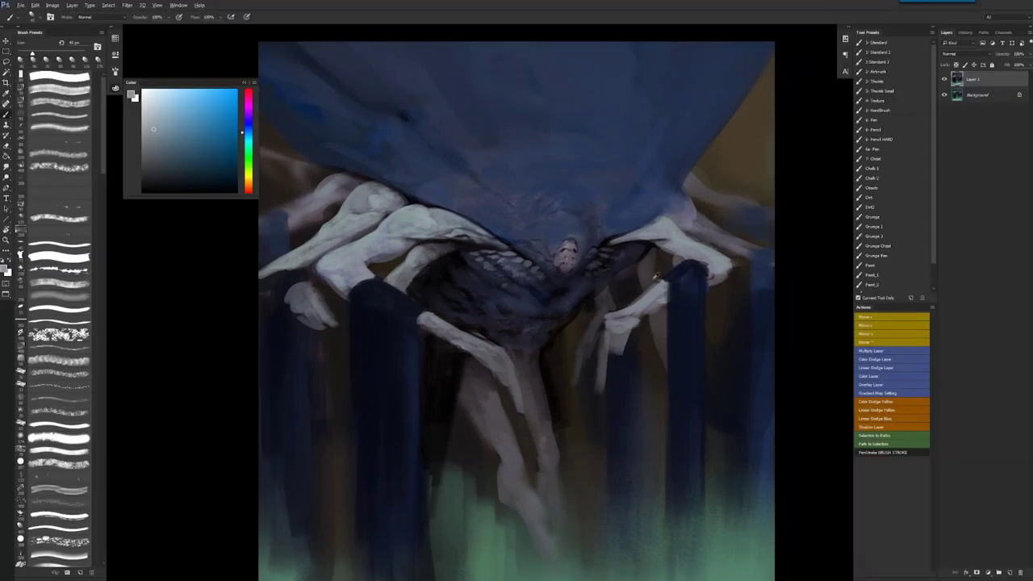
alt+click(656, 276)
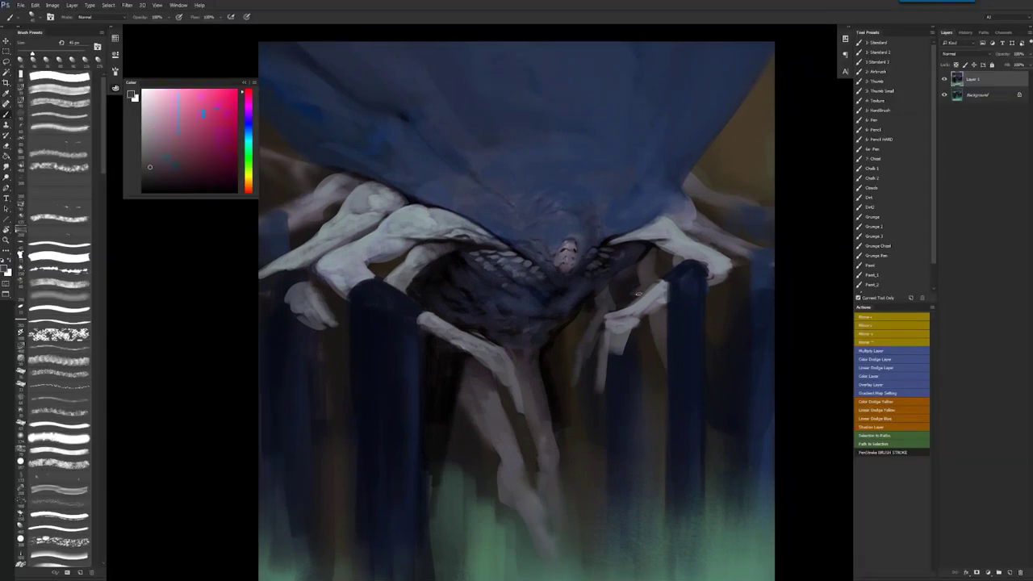
alt+click(626, 284)
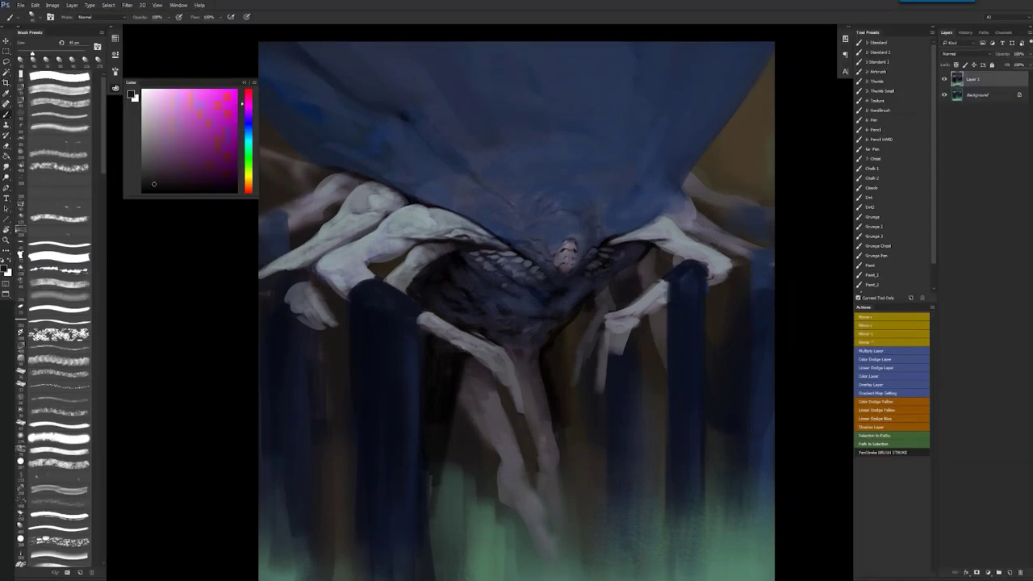
alt+click(646, 279)
mouse_move(640, 269)
mouse_down()
mouse_move(640, 284)
mouse_move(613, 310)
mouse_up()
alt+click(624, 287)
alt+click(644, 293)
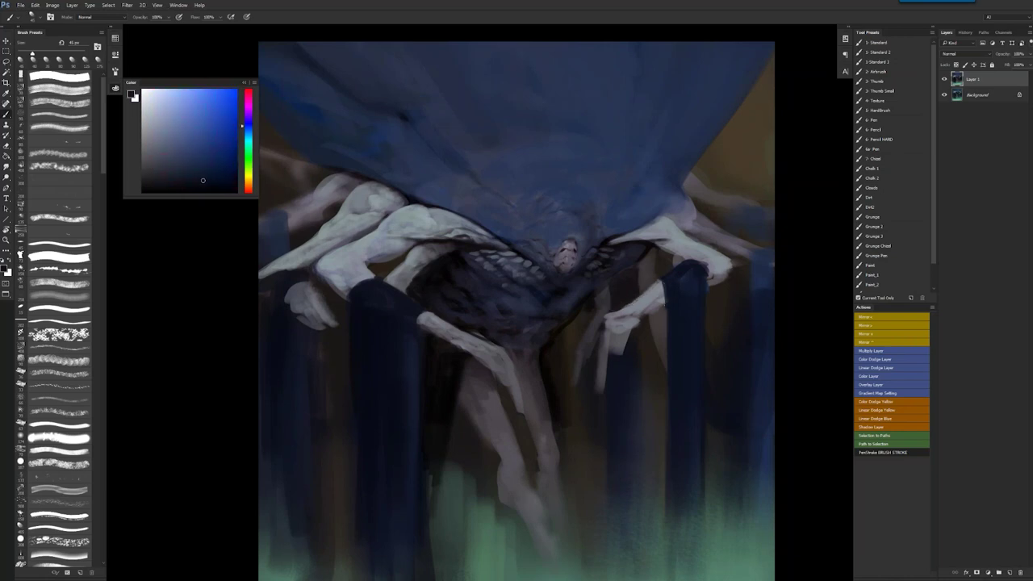
Refine the right limb where it bends over the navy leg, using sampled navy and pale grey.
alt+click(667, 292)
alt+click(716, 266)
drag(706, 261, 711, 281)
Leave the full-screen workspace, switch to the Chrome browser and load ArtStation in a new tab.
key(f)
key(f)
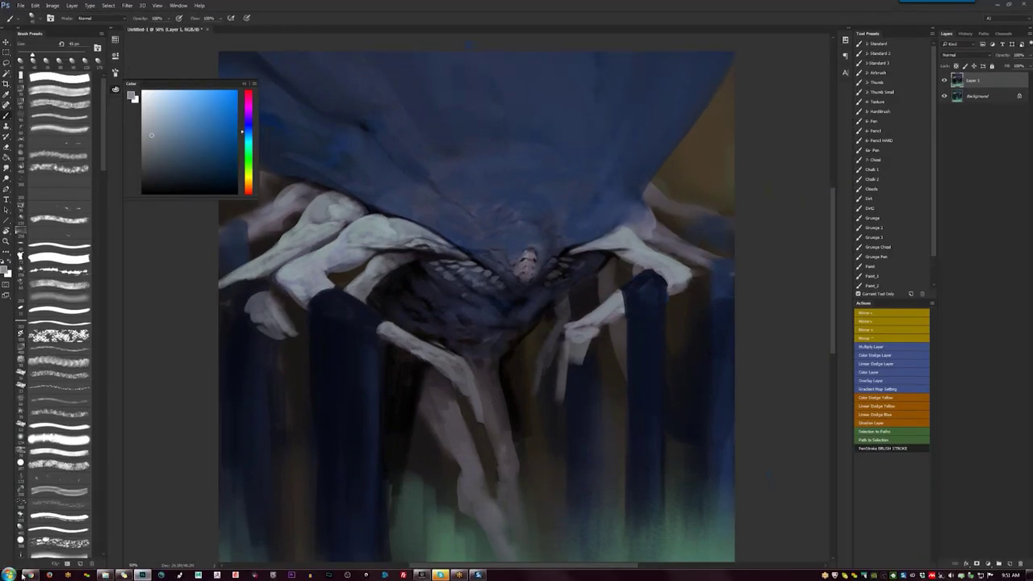
click(28, 573)
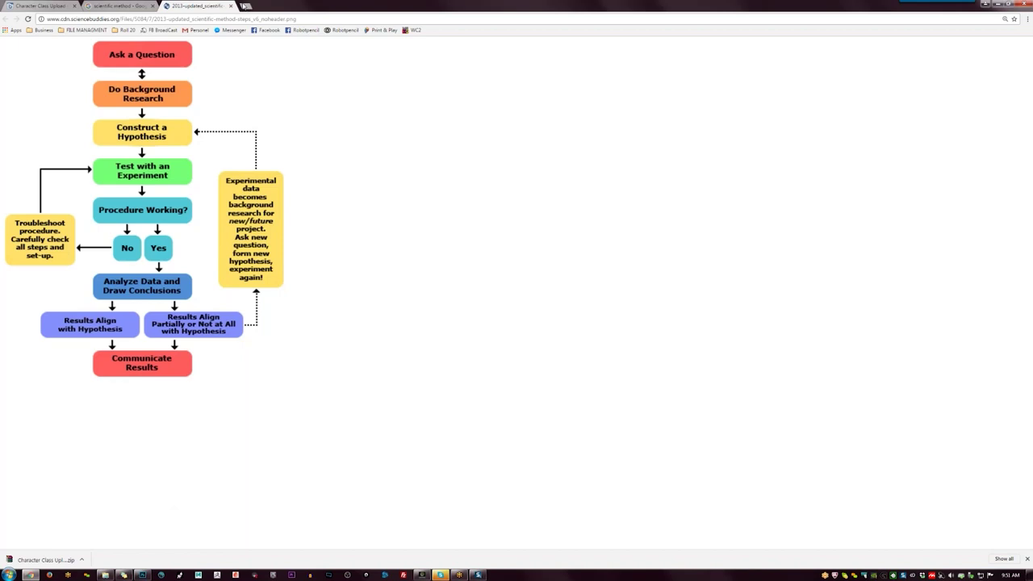
click(246, 7)
text(ar)
key(Return)
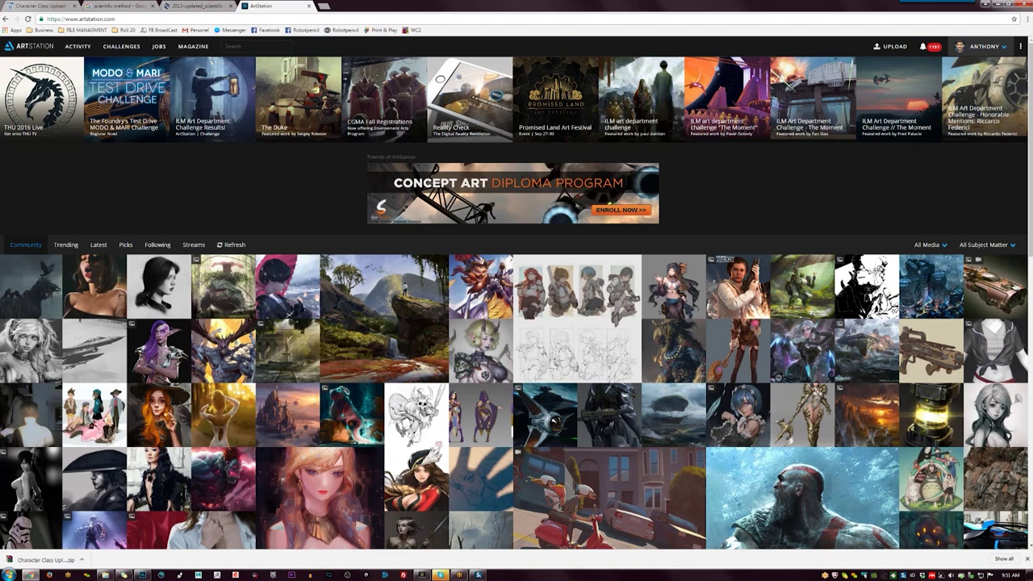
Browse the community gallery and open the purple and gold armoured character artwork in a separate tab.
scroll(517, 293, down, 2)
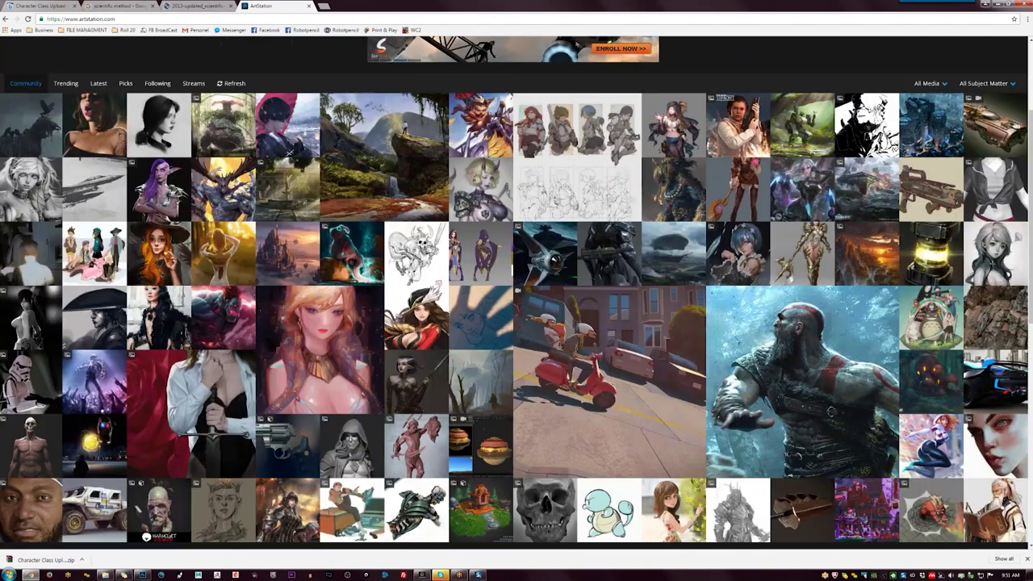
middle_click(493, 126)
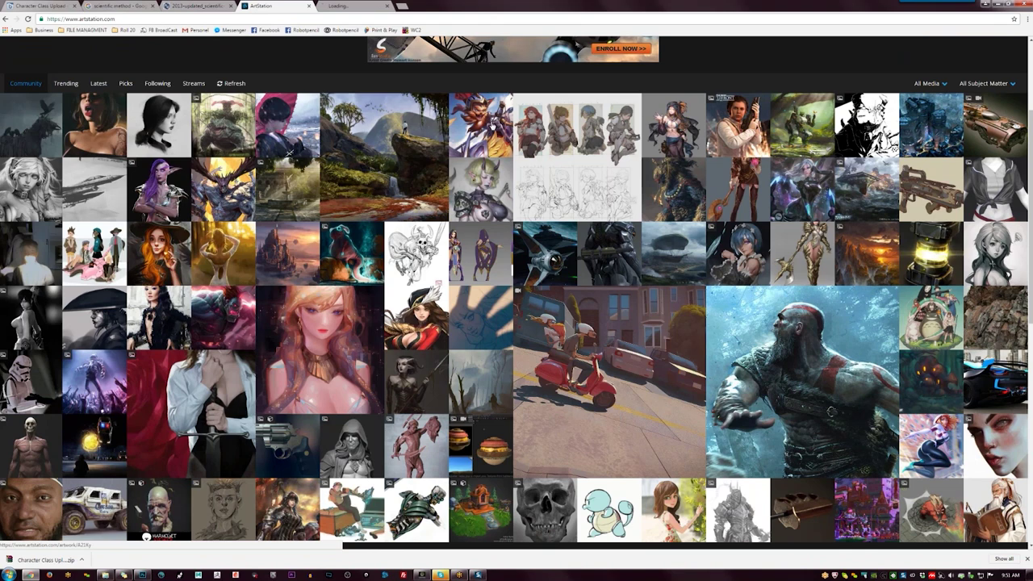
Open the red creature skill-effects concept and the red-coated archer artwork from the ArtStation community gallery in background pages.
scroll(614, 162, down, 1)
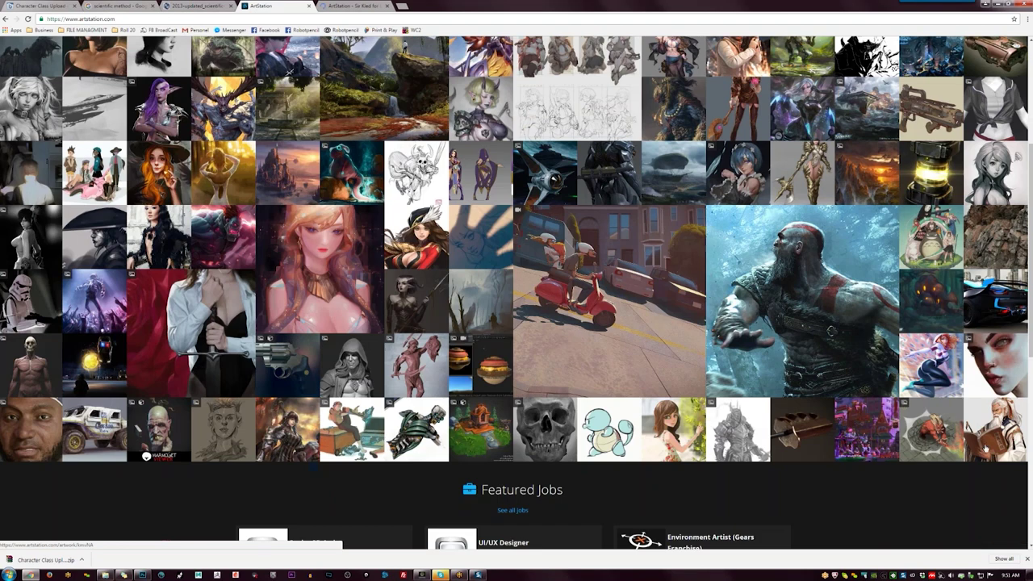
middle_click(938, 437)
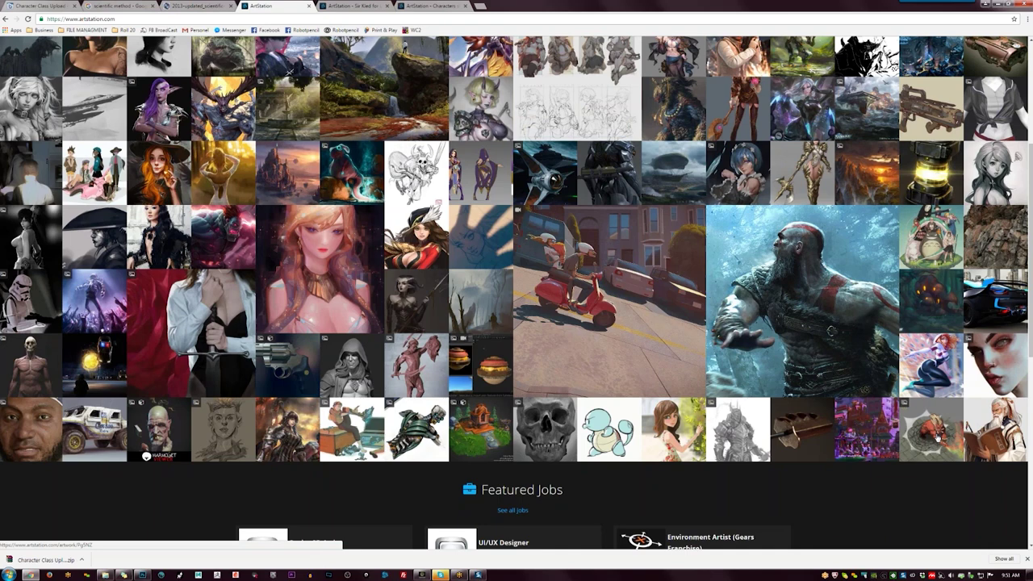
scroll(936, 436, up, 2)
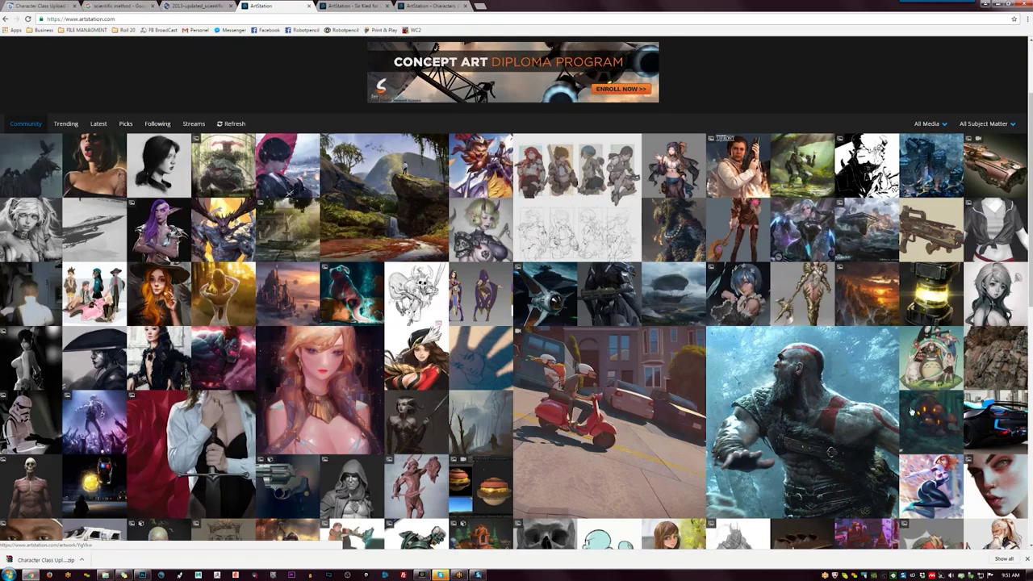
middle_click(425, 356)
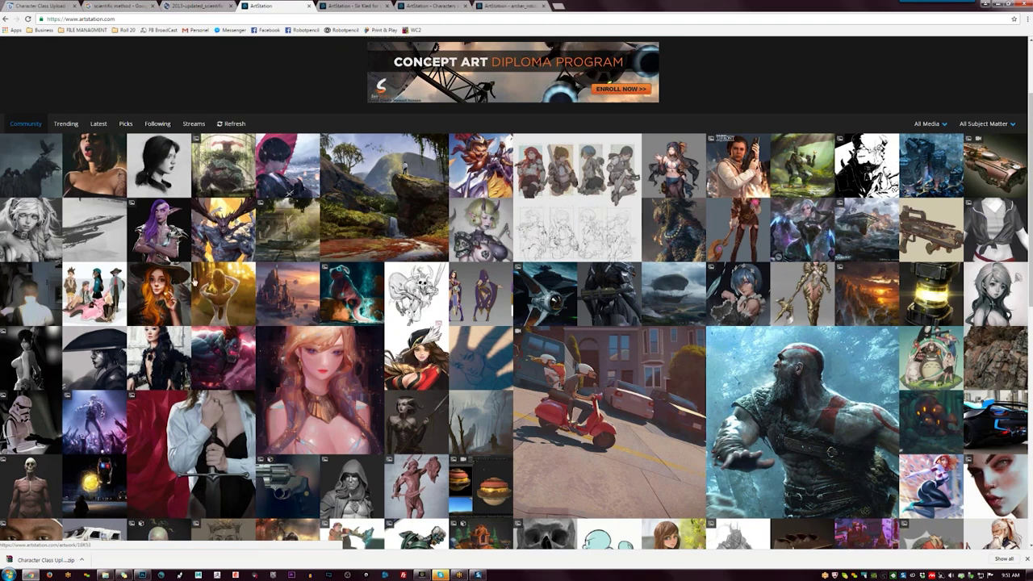
scroll(783, 342, down, 2)
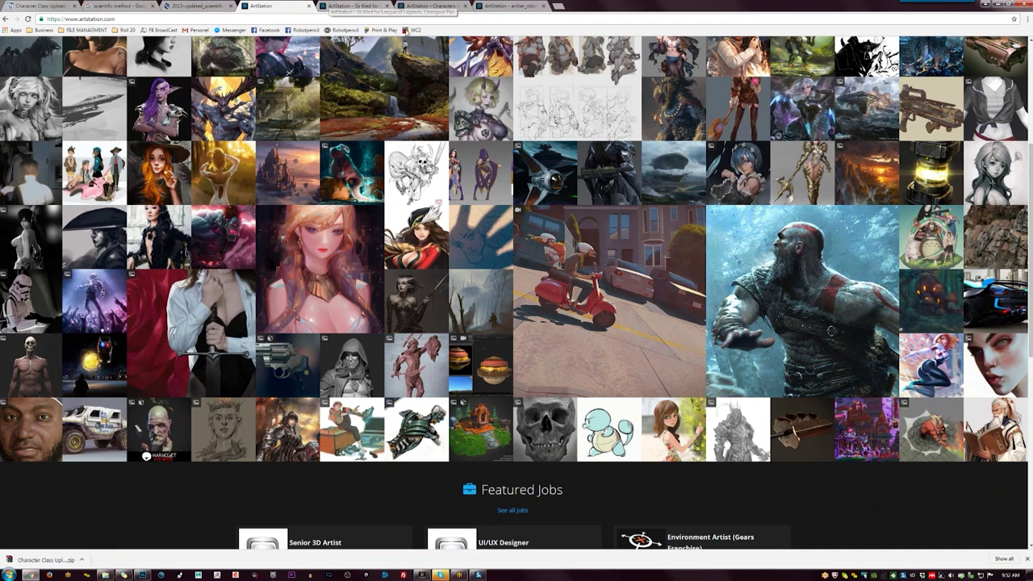
View the Sir Kled, Dungeon Hunter 5 skill effects and archer_robin artworks, and close the archer_robin page.
click(356, 6)
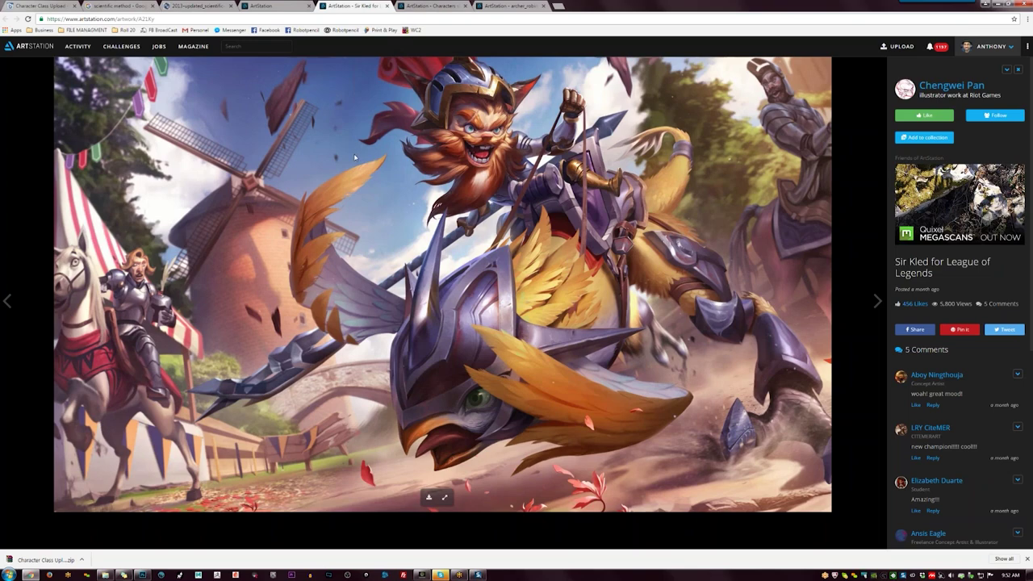
click(428, 6)
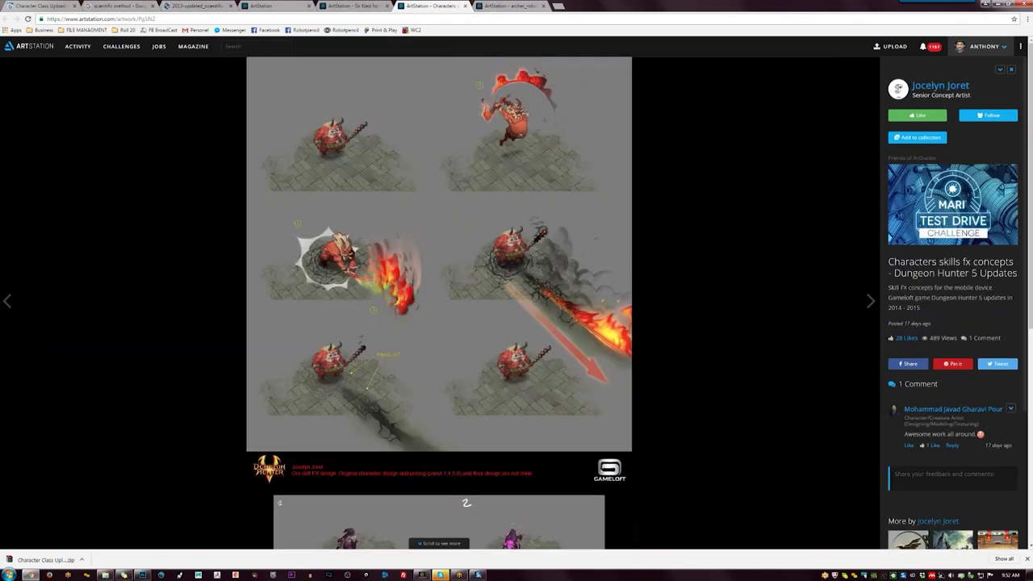
click(508, 6)
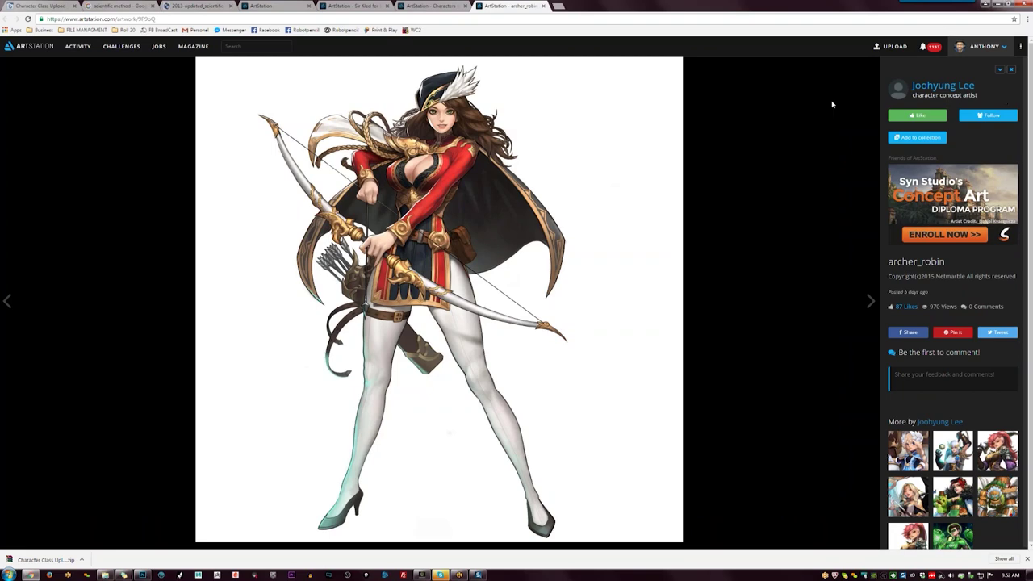
click(543, 6)
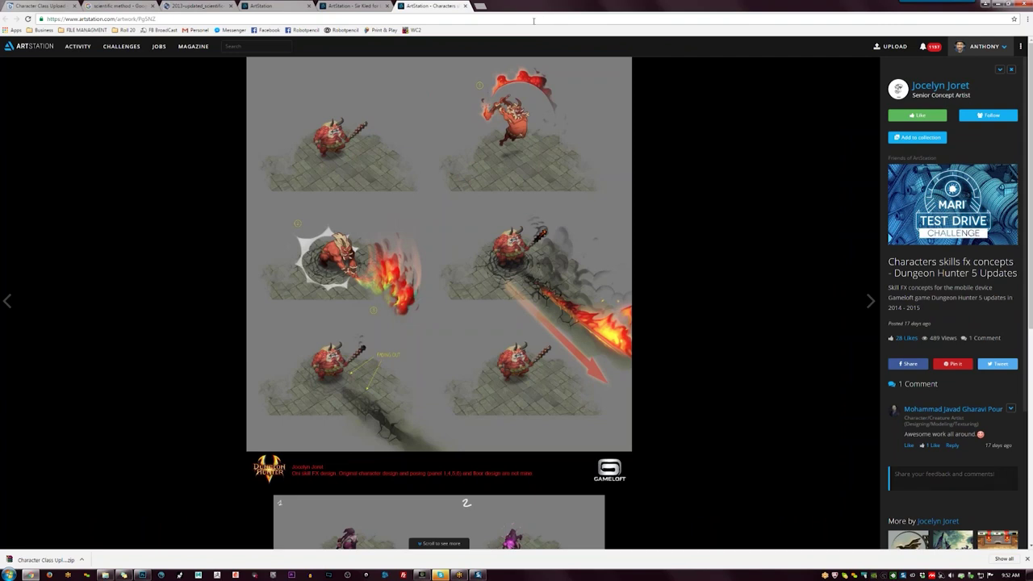
Open the profiles of the Dungeon Hunter 5 and Sir Kled artists, highlighting their locations and the Sir Kled artist's name.
click(941, 86)
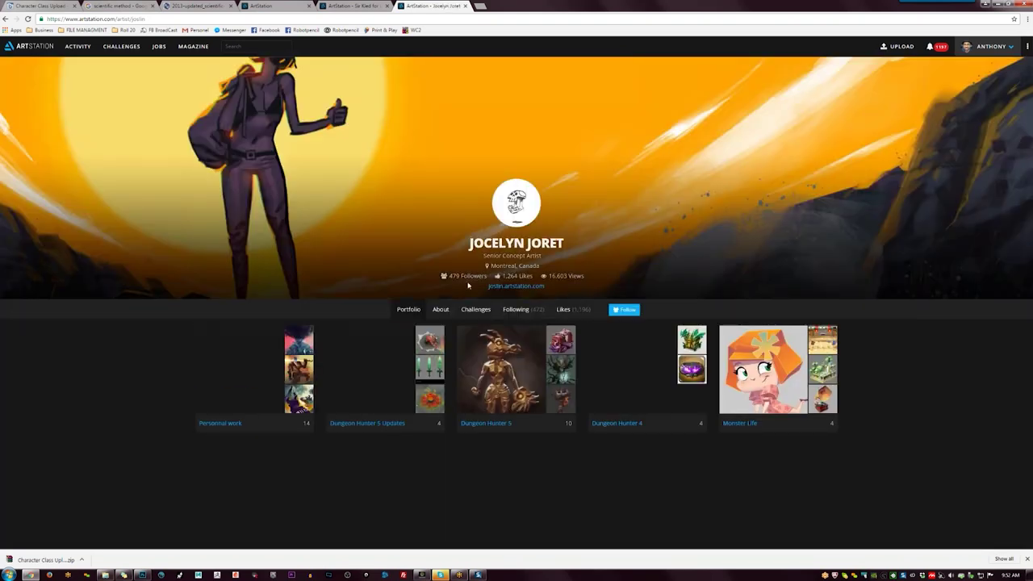
drag(491, 265, 526, 267)
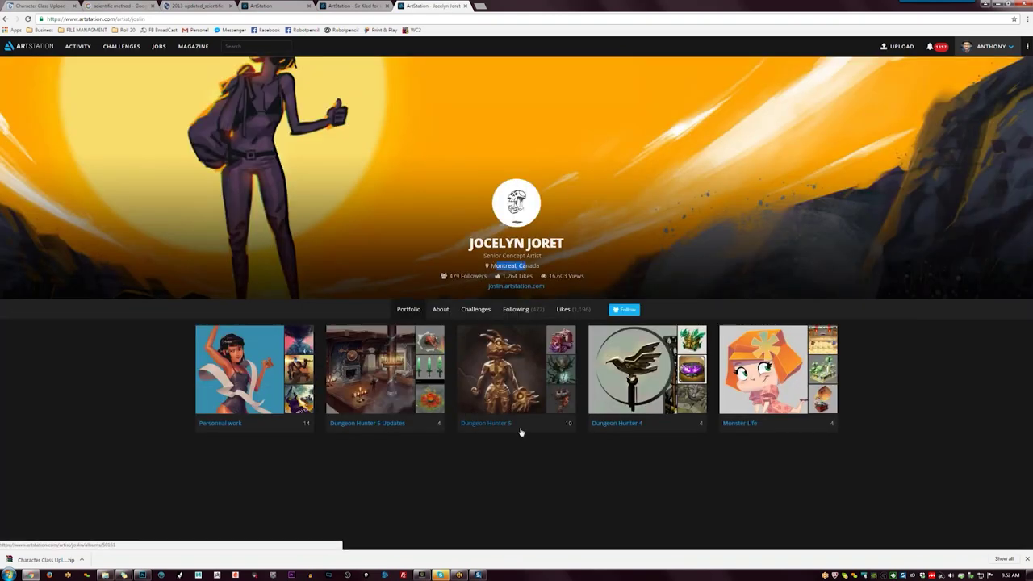
click(348, 6)
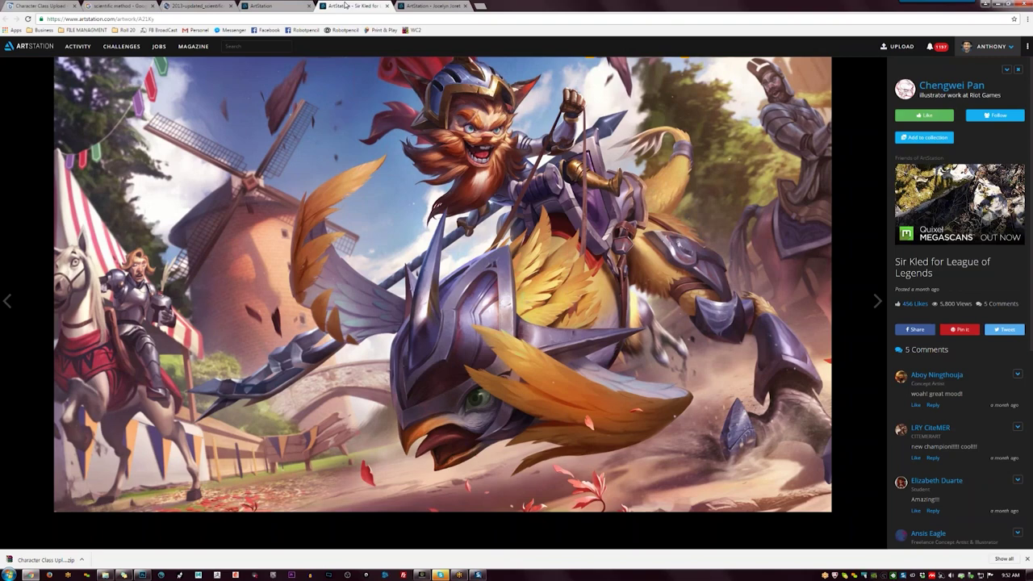
click(949, 86)
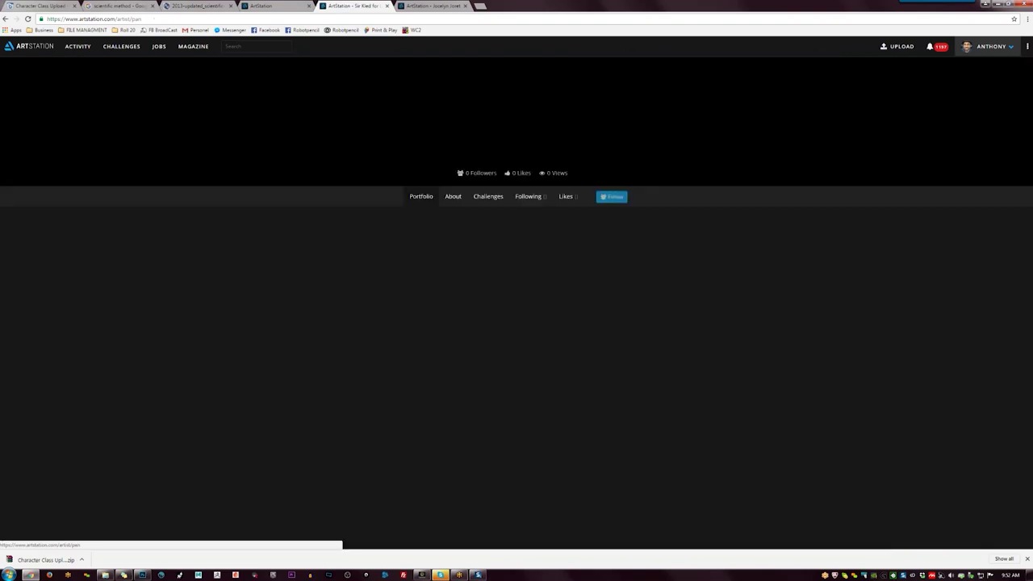
drag(505, 153, 548, 154)
double_click(547, 154)
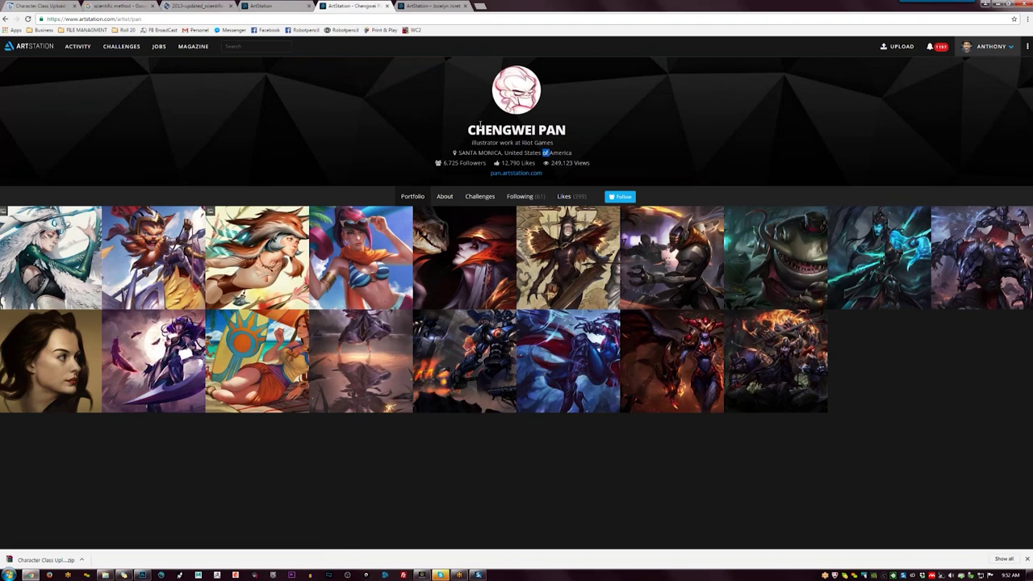
drag(469, 130, 566, 131)
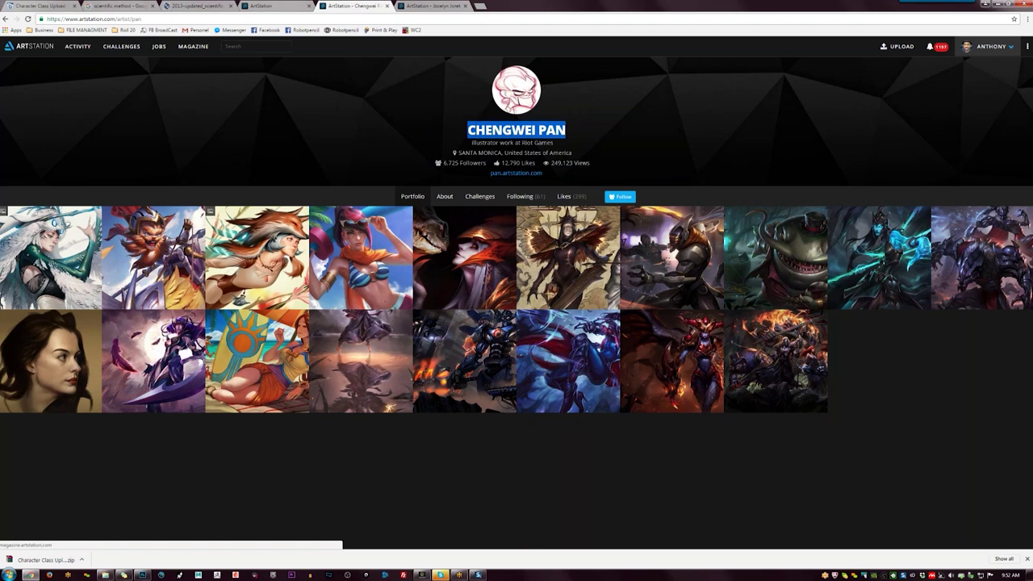
Close all the ArtStation pages and switch to the creature painting in Photoshop.
click(255, 6)
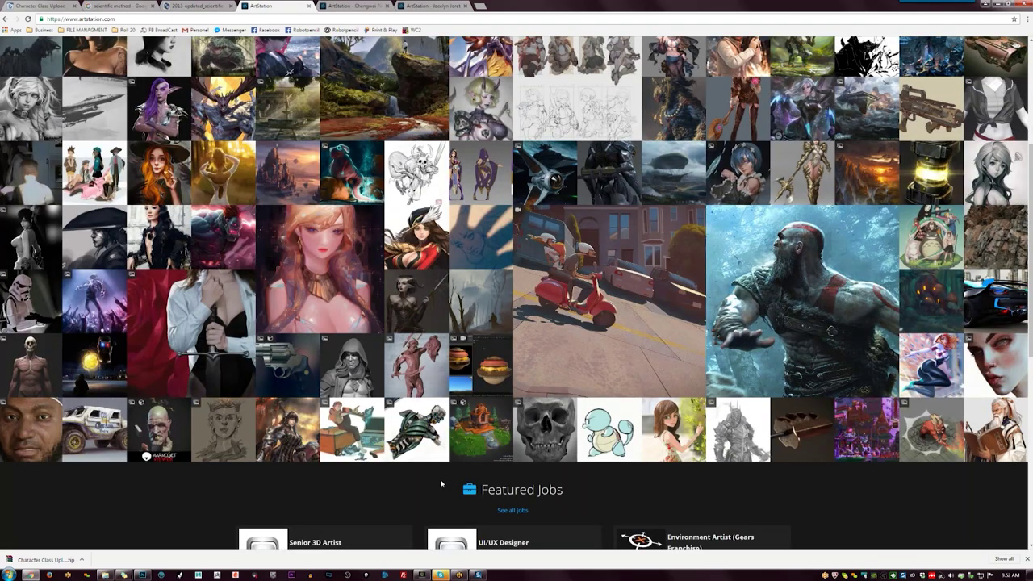
click(309, 7)
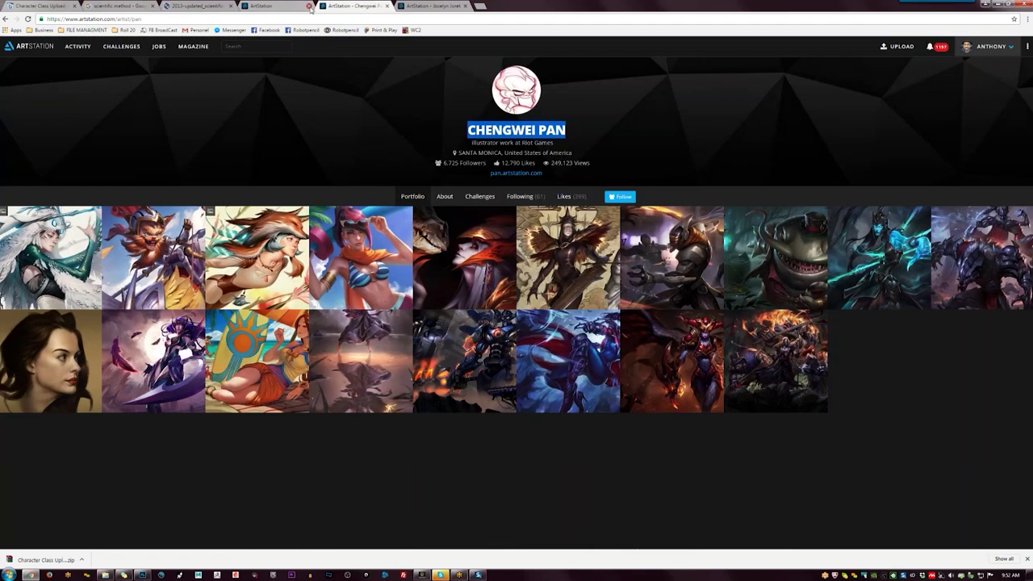
click(310, 7)
click(309, 6)
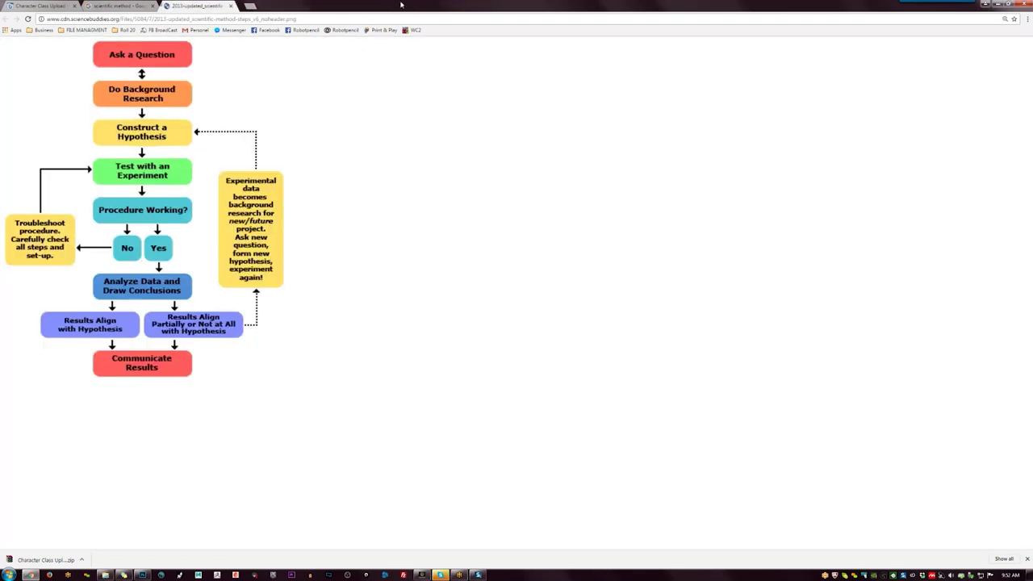
click(992, 6)
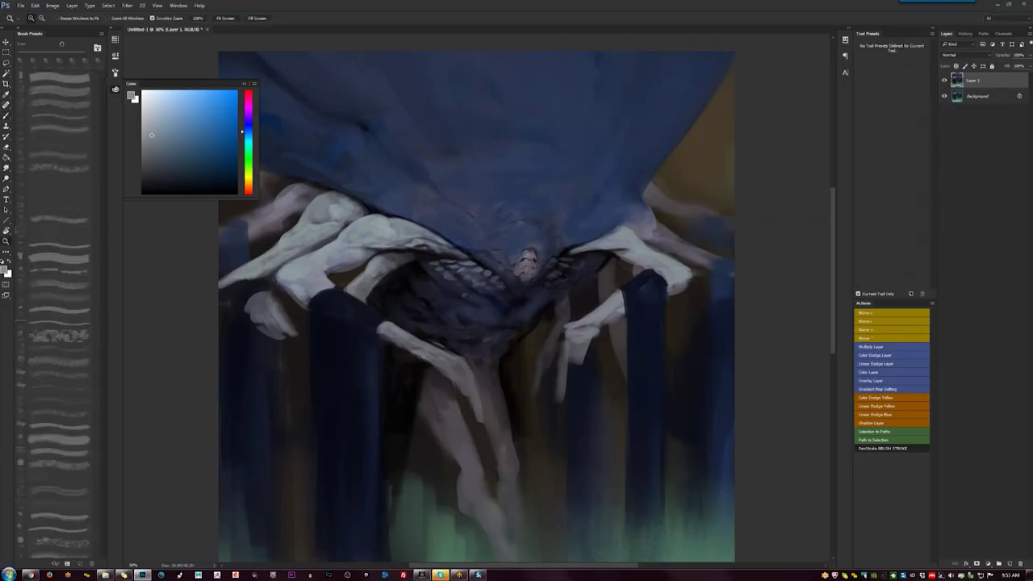
Review the creature painting with the panels hidden and flip the canvas horizontally.
key(ctrl+minus)
key(Tab)
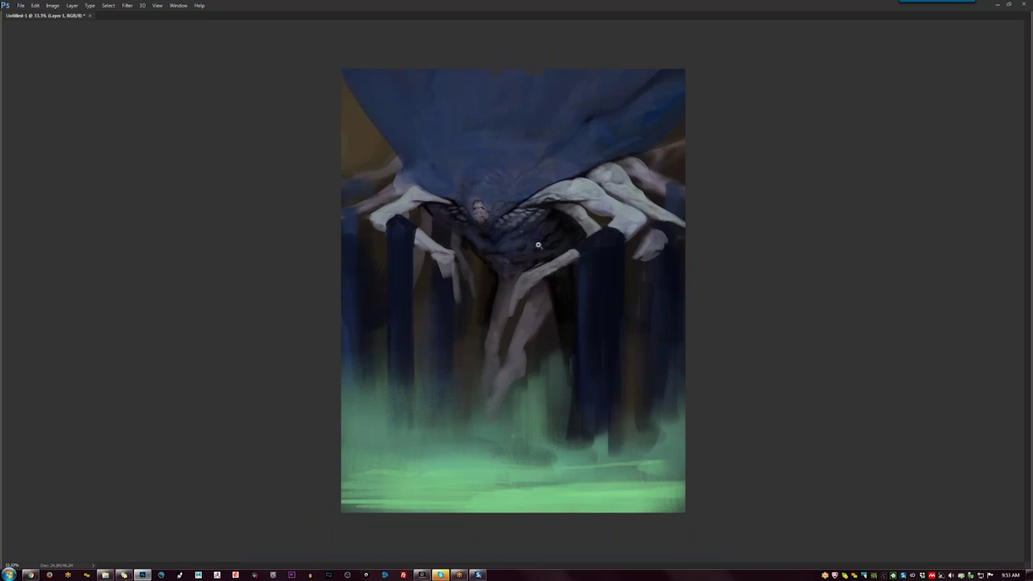
scroll(501, 244, up, 2)
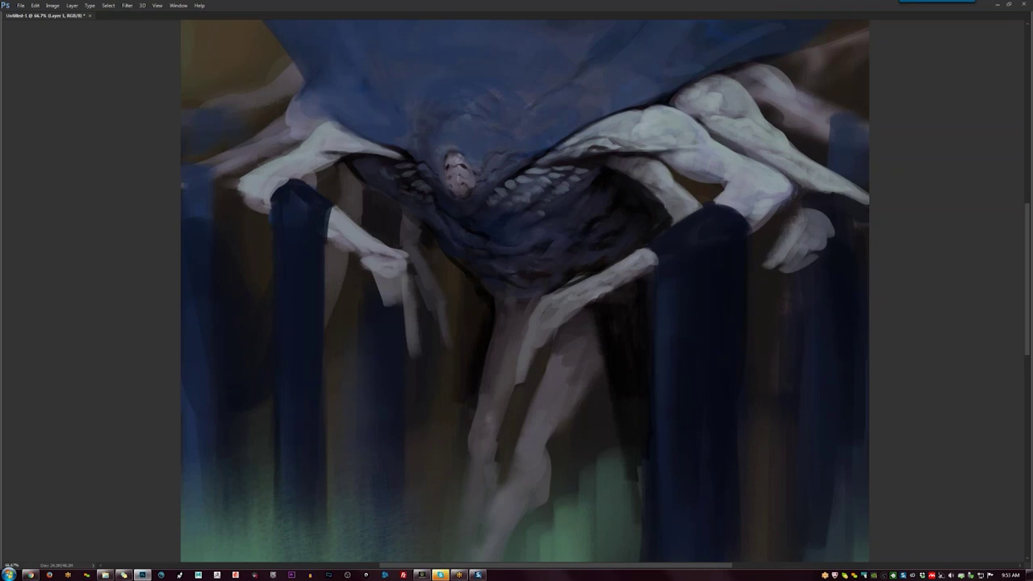
key(ctrl+shift+h)
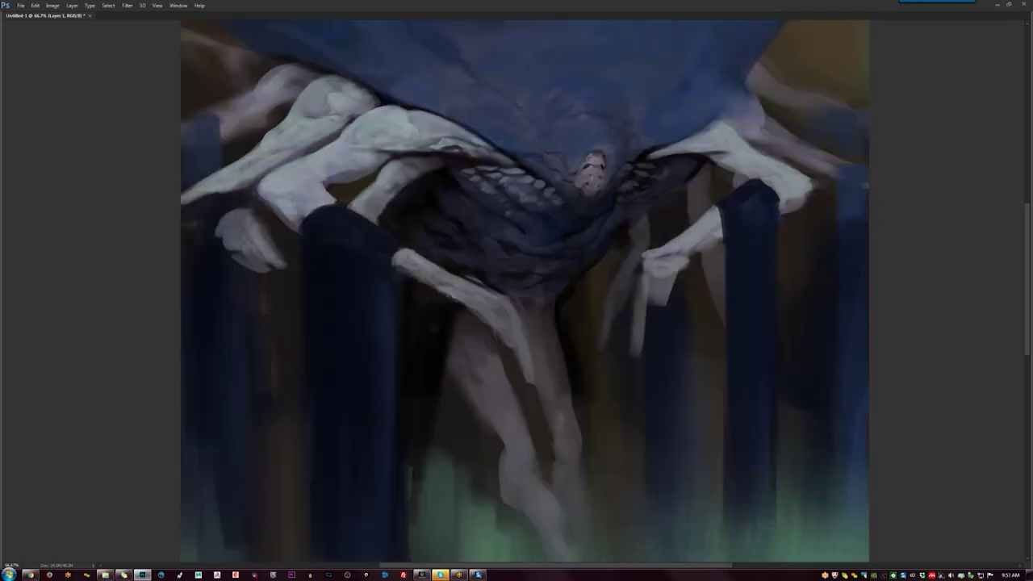
Restore the panels and paint muted teal-blue highlights on the creature's scaly torso, sampling the torso's dark blue.
key(Tab)
drag(251, 190, 251, 140)
click(176, 149)
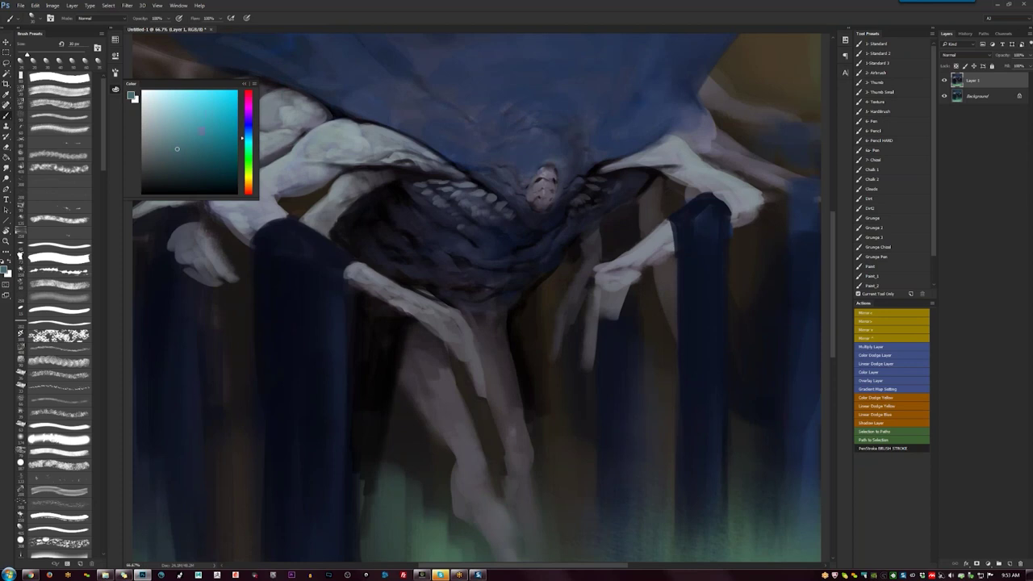
alt+click(476, 220)
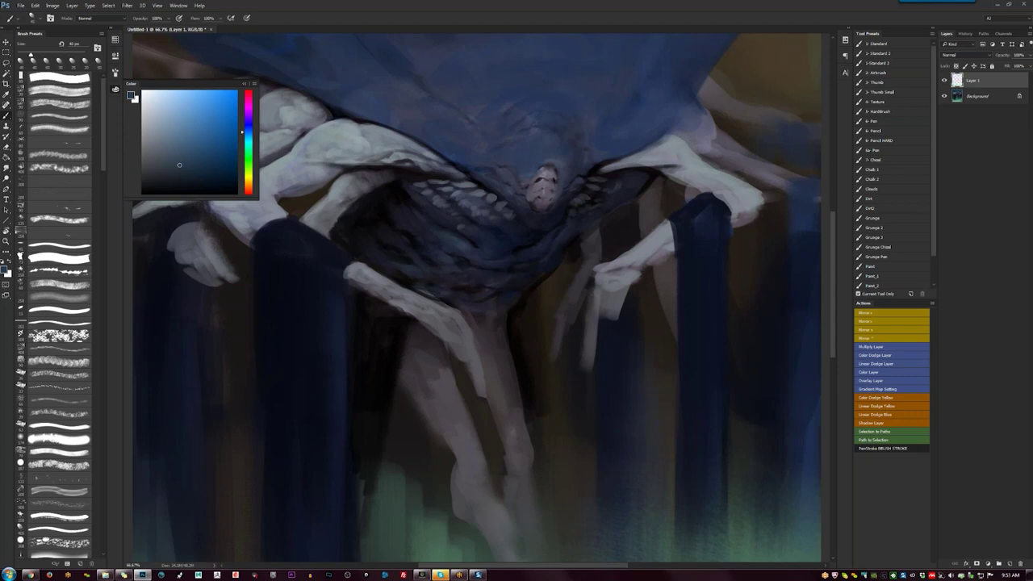
Reset the painting colours to the default black foreground and enlarge the brush.
key(d)
key(bracketright)
key(bracketright)
key(bracketright)
key(bracketright)
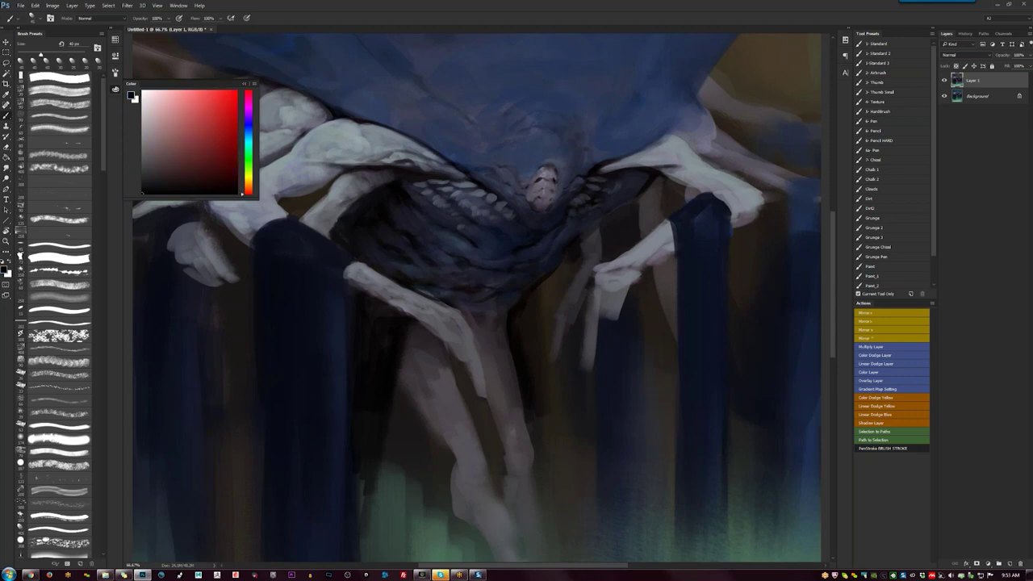
key(bracketright)
key(bracketright)
Check the composition by flipping the canvas horizontally, and return to the Brush tool.
key(z)
alt+click(611, 299)
alt+click(611, 299)
key(ctrl+shift+h)
click(541, 260)
click(541, 260)
key(b)
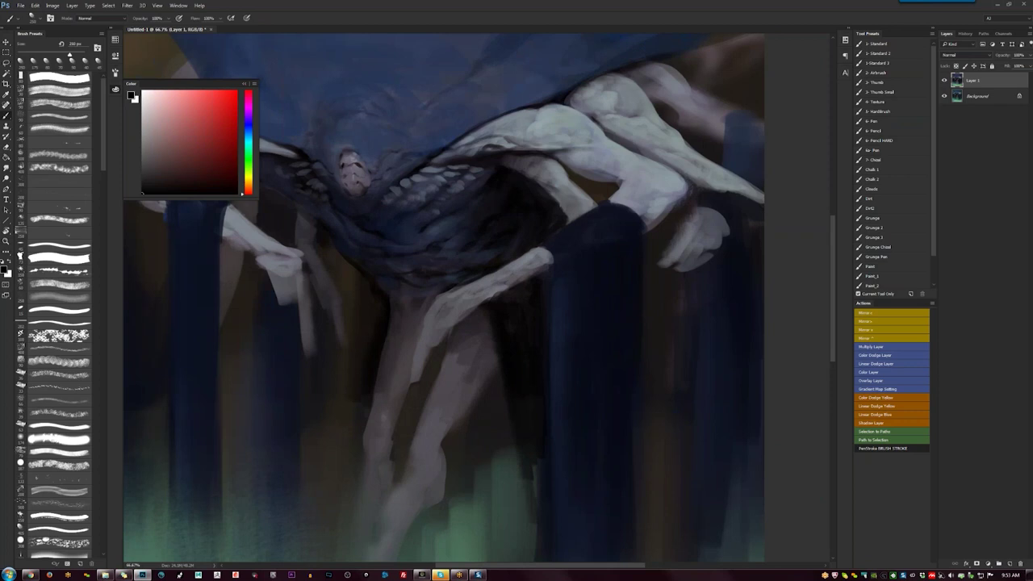
Hide the panels and paint dark shading into the folds and scales of the torso, flipping the canvas between strokes.
key(Tab)
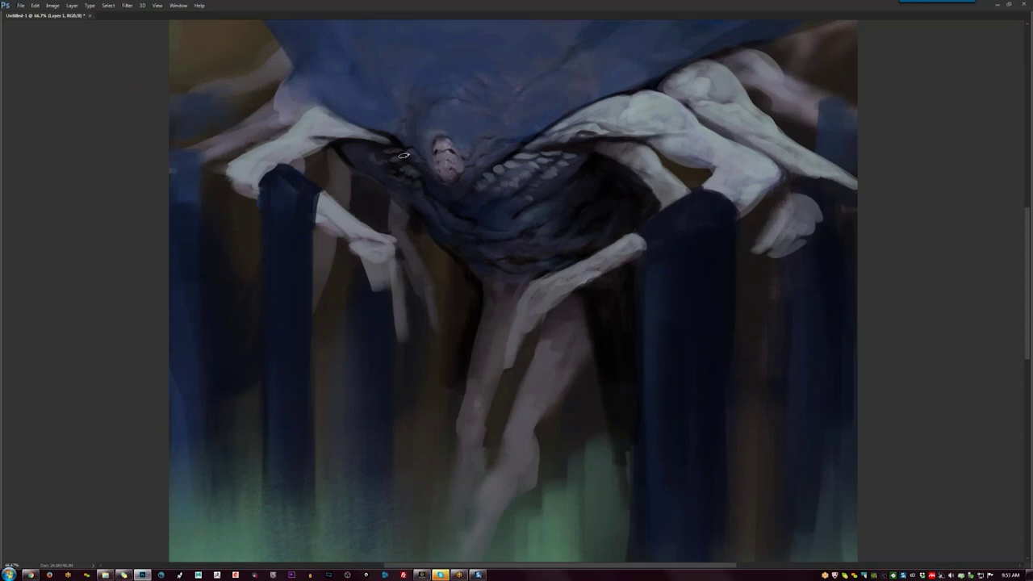
key(ctrl+shift+h)
mouse_move(517, 252)
mouse_down()
mouse_move(525, 282)
mouse_move(529, 264)
mouse_up()
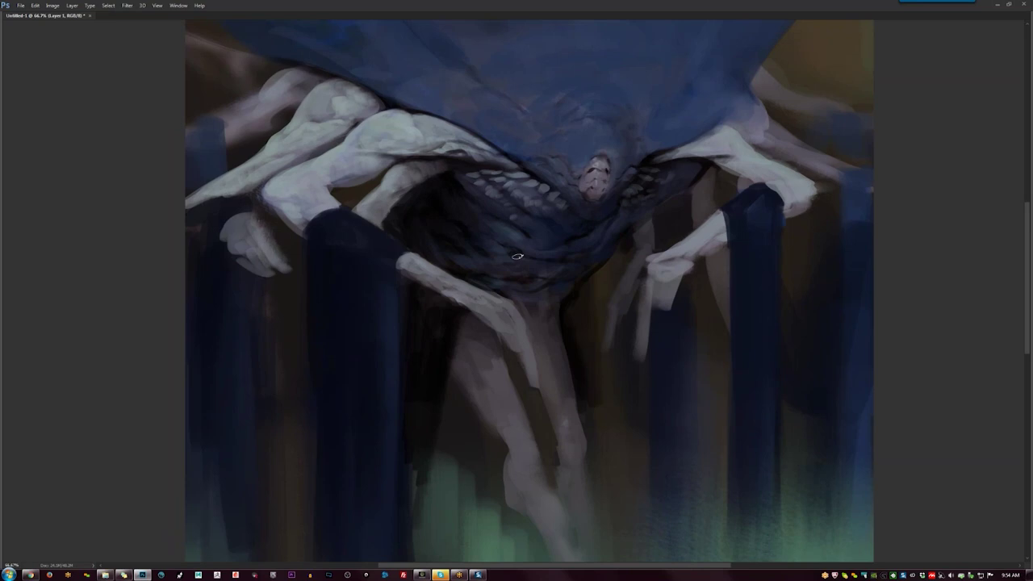
drag(505, 242, 582, 272)
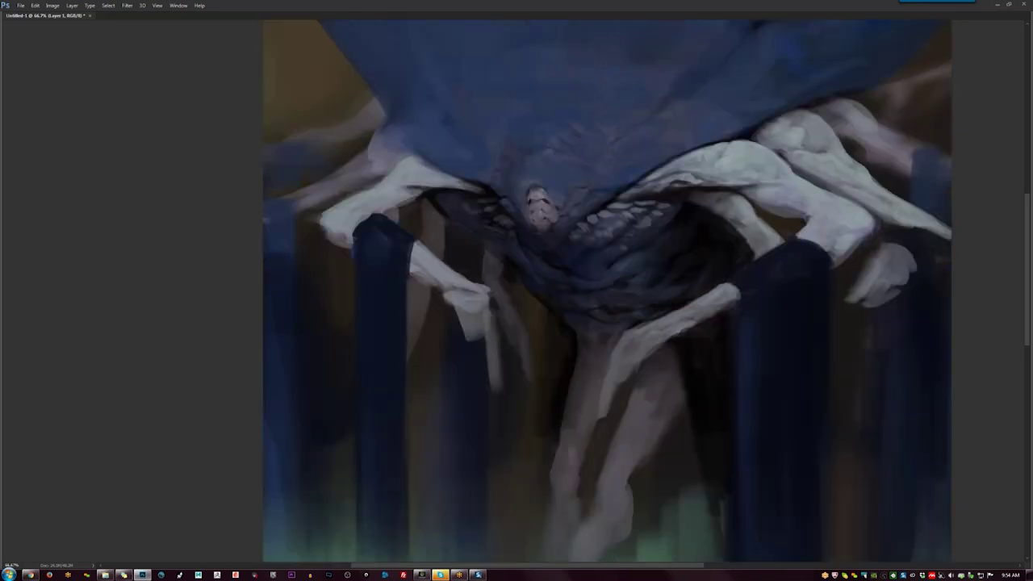
drag(662, 165, 629, 190)
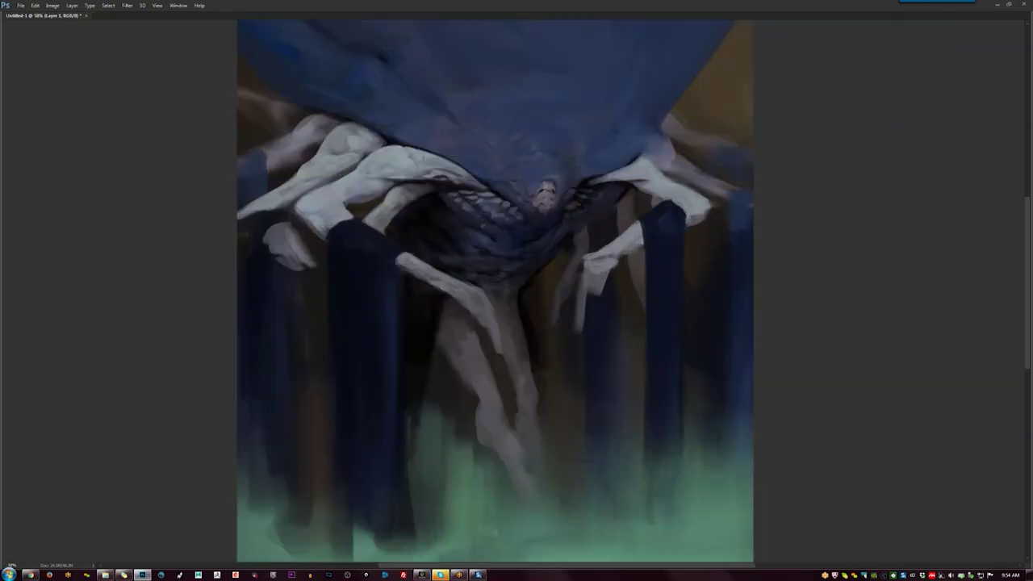
drag(647, 153, 657, 137)
Check the whole painting at thumbnail size and mirror the canvas with a saved Mirror action.
key(ctrl+minus)
key(ctrl+minus)
key(ctrl+minus)
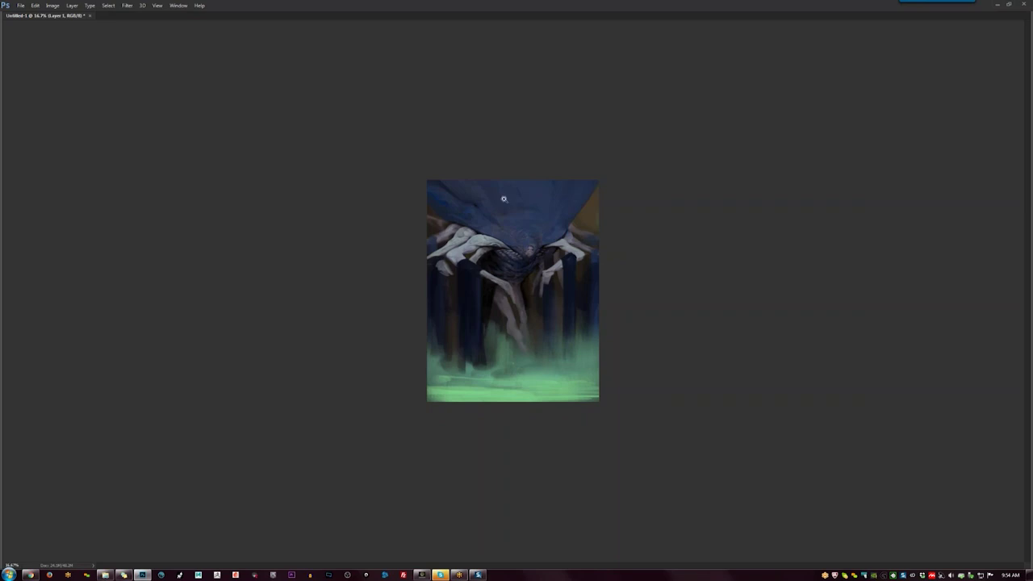
key(ctrl+plus)
key(ctrl+plus)
key(ctrl+plus)
key(Tab)
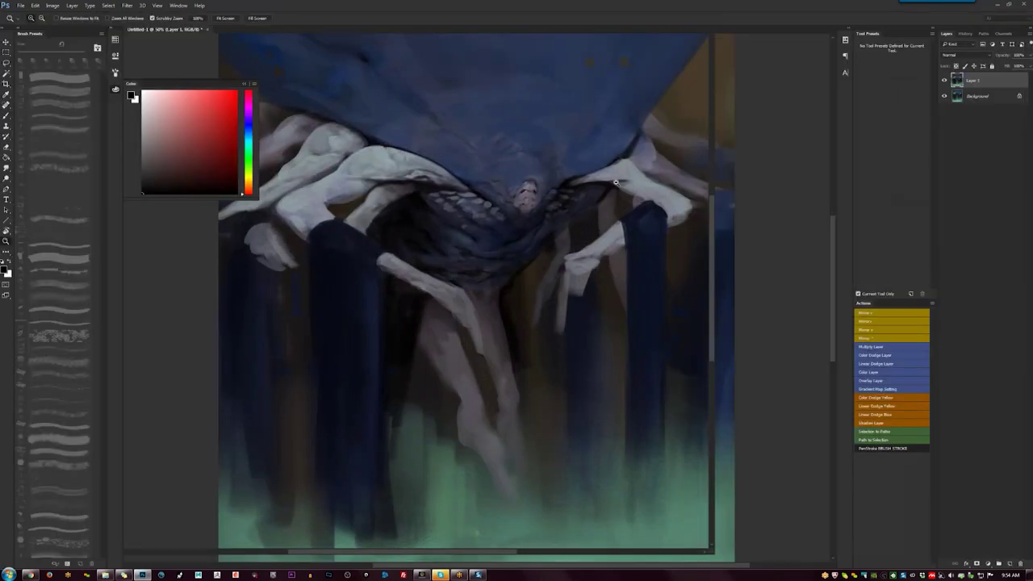
click(892, 326)
key(Tab)
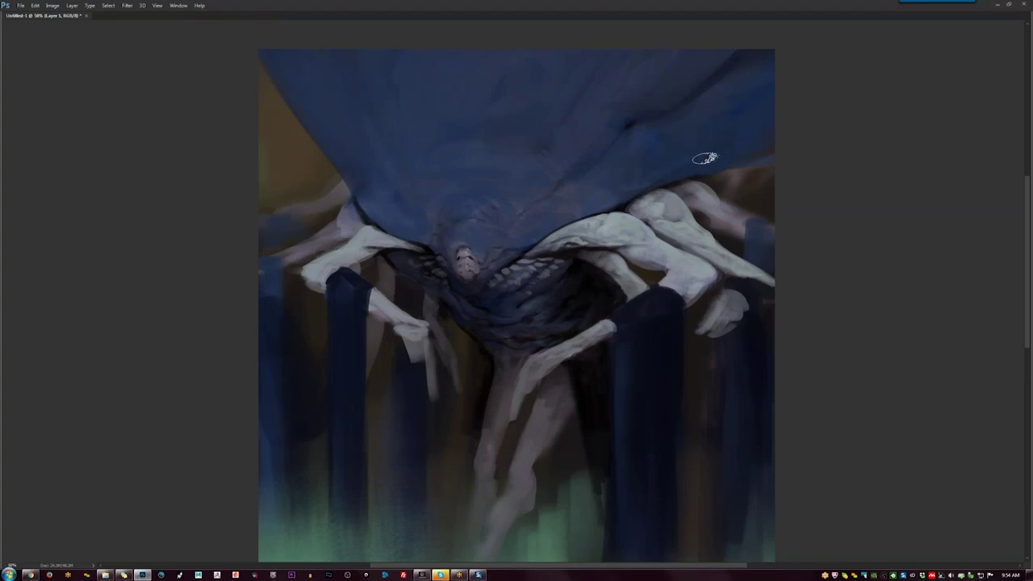
Flip the canvas horizontally and paint dark curved stripes across the creature's large blue upper body.
key(ctrl+shift+h)
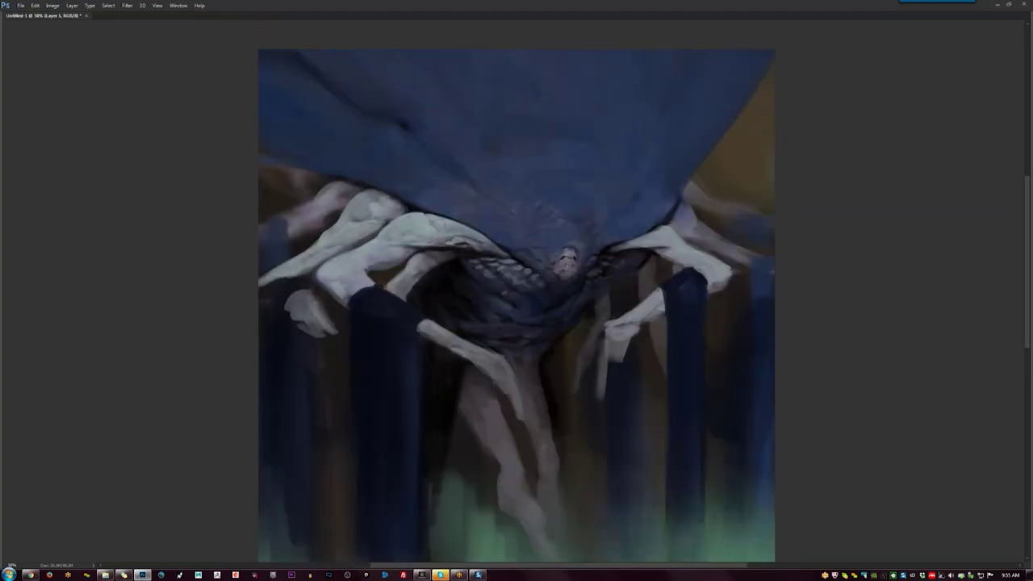
drag(413, 56, 489, 78)
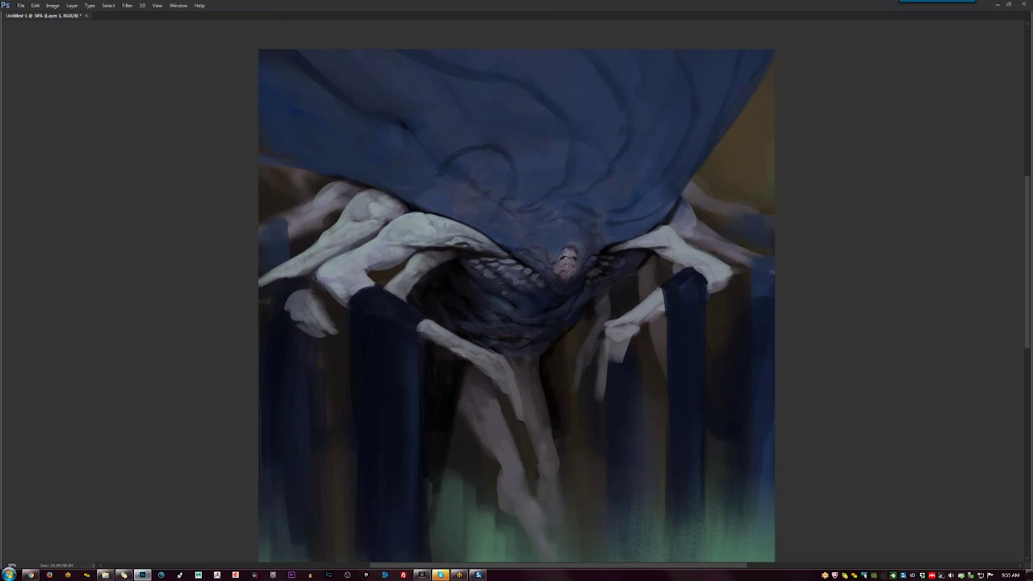
Paint curled folds and dark creases into the blue body just above the head, flipping the canvas between strokes.
mouse_move(455, 185)
mouse_down()
mouse_move(453, 210)
mouse_move(483, 212)
mouse_move(493, 232)
mouse_up()
key(ctrl+shift+h)
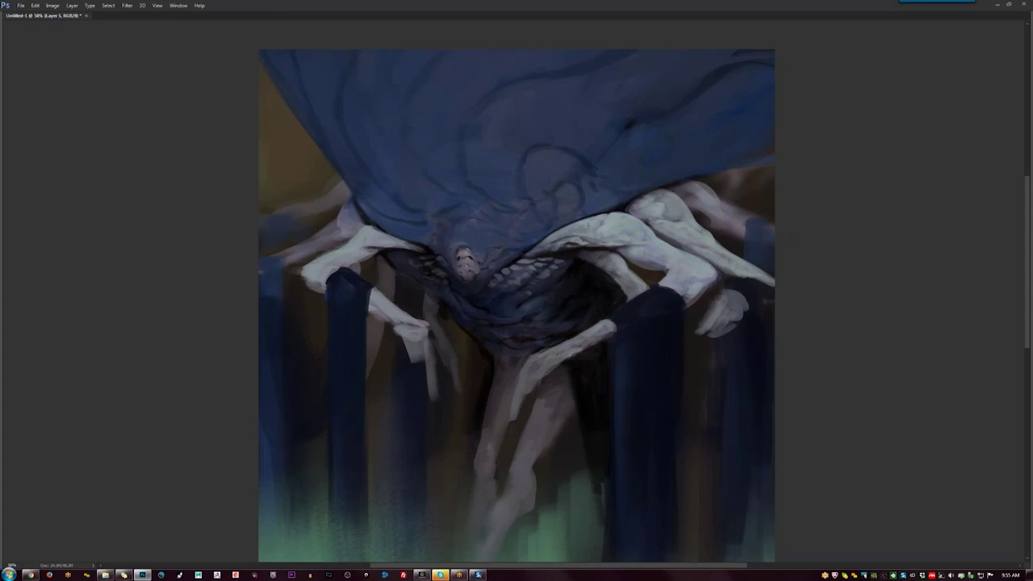
key(ctrl+shift+h)
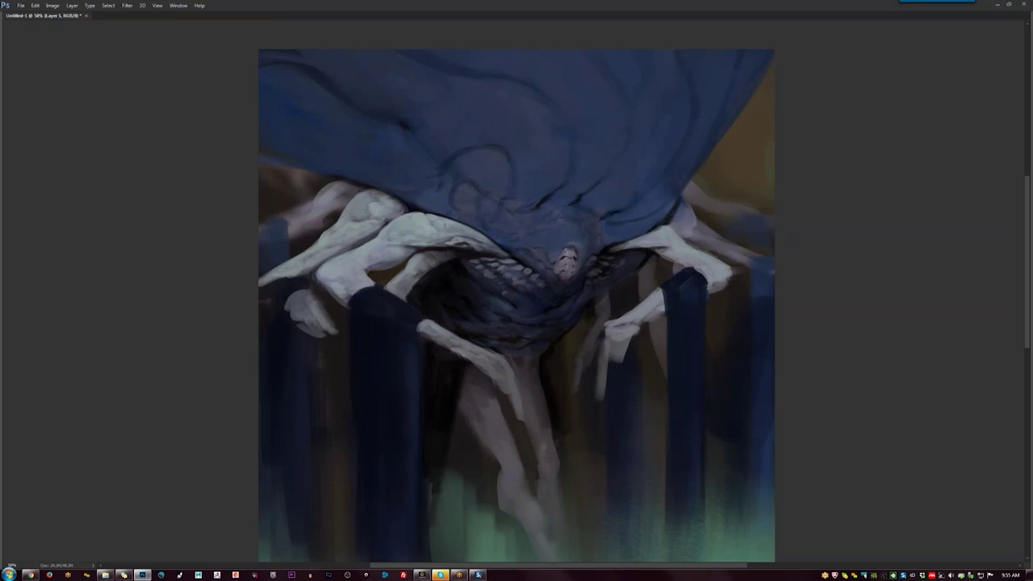
key(ctrl+shift+h)
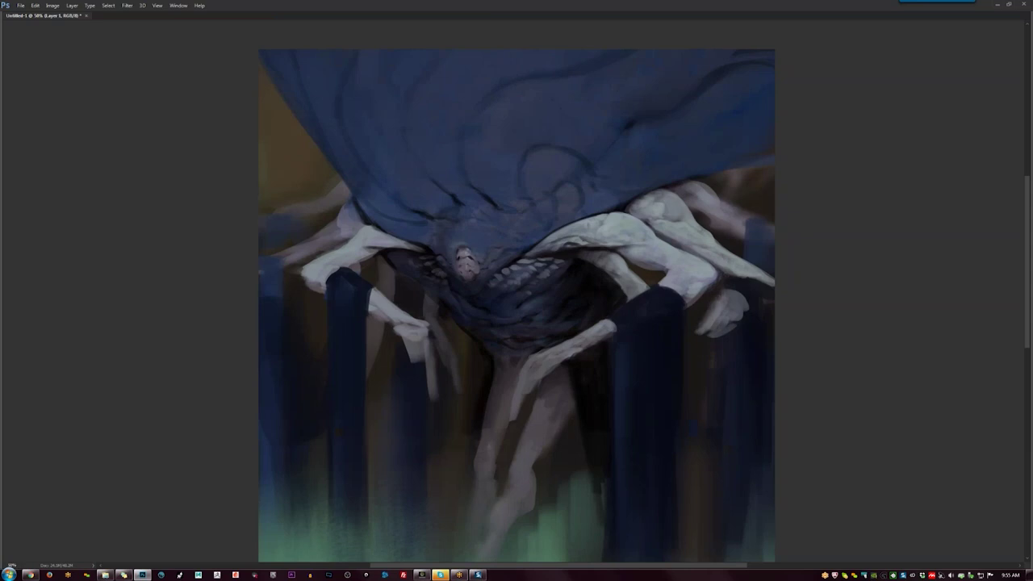
drag(467, 168, 477, 187)
key(Tab)
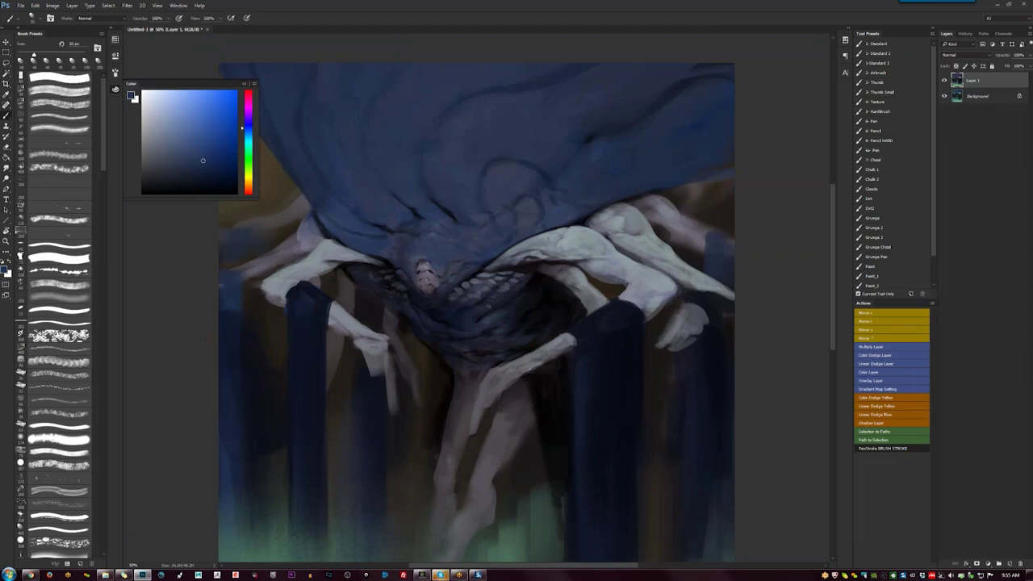
key(Tab)
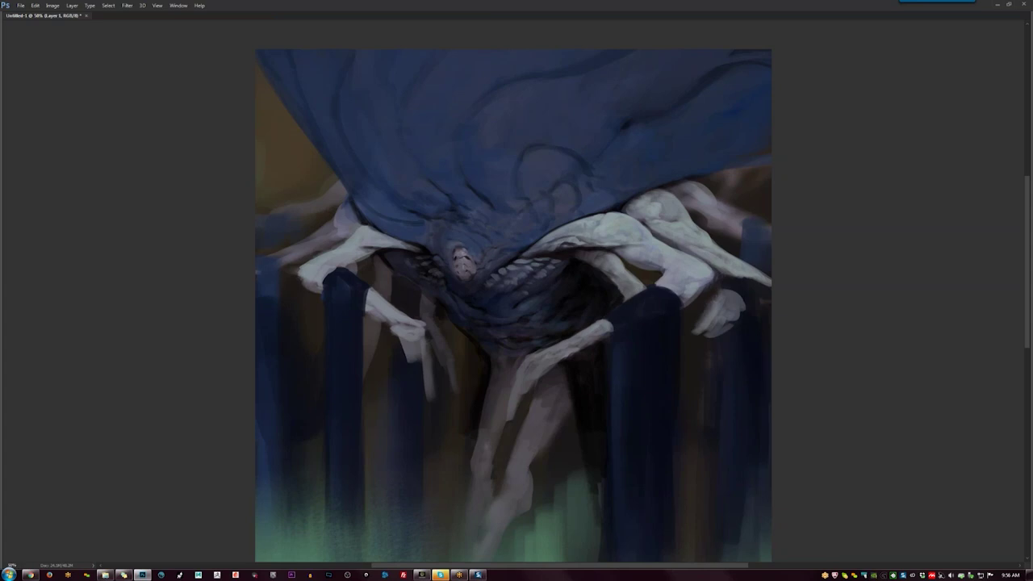
Flip the canvas and paint dark wrinkles and shading where the pale arms join the scaly torso on both sides.
key(ctrl+shift+h)
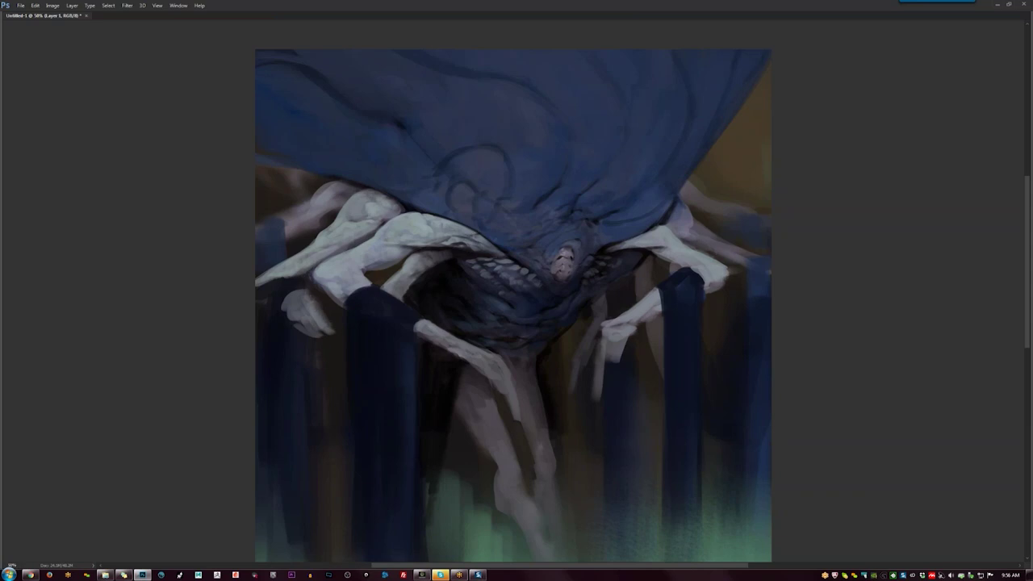
drag(438, 253, 399, 296)
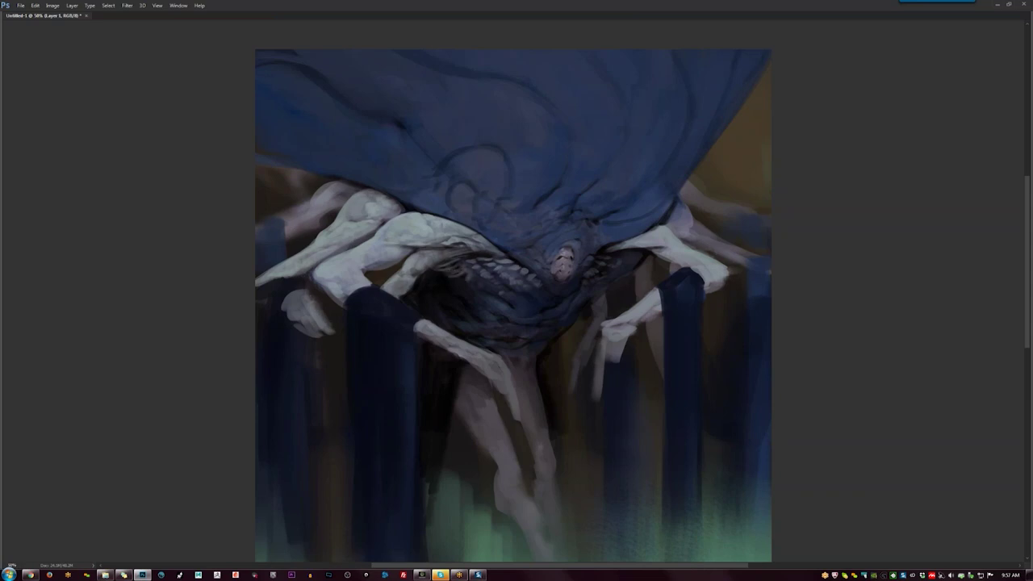
mouse_move(647, 254)
mouse_down()
mouse_move(619, 280)
mouse_move(610, 271)
mouse_up()
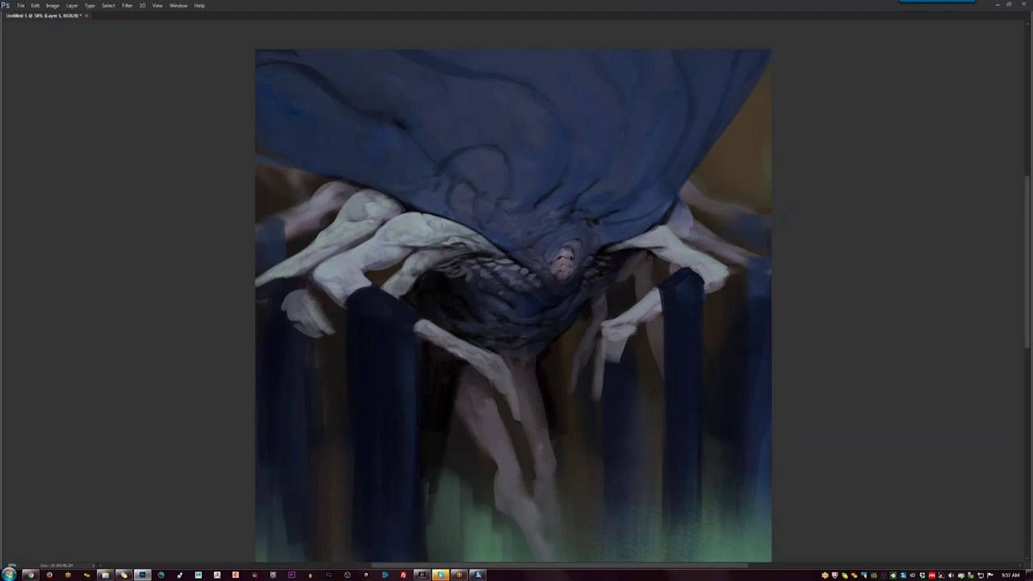
drag(636, 239, 652, 244)
mouse_move(653, 237)
mouse_down()
mouse_move(674, 240)
mouse_move(660, 235)
mouse_move(673, 258)
mouse_move(696, 258)
mouse_move(715, 280)
mouse_move(677, 269)
mouse_up()
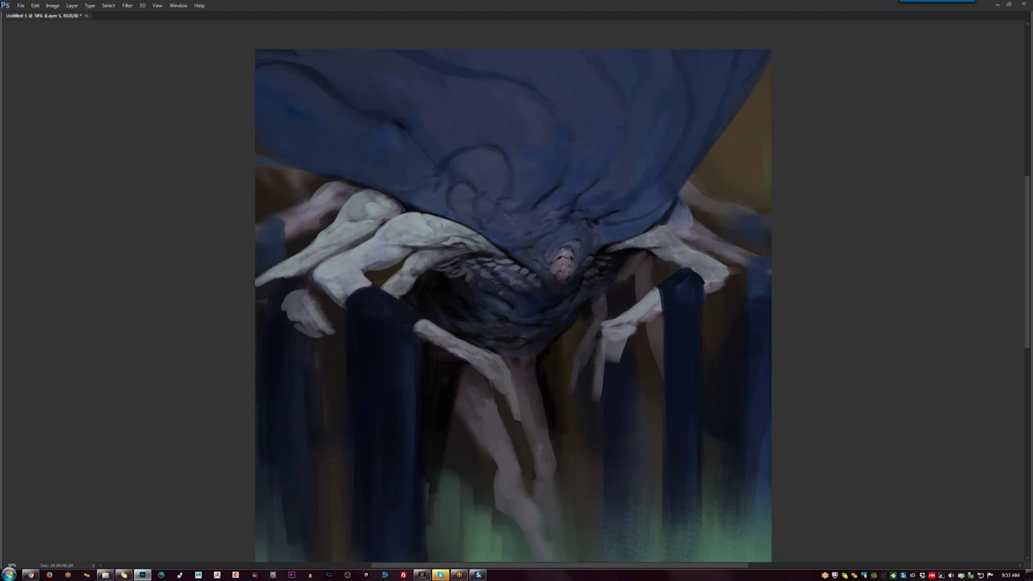
key(ctrl+shift+h)
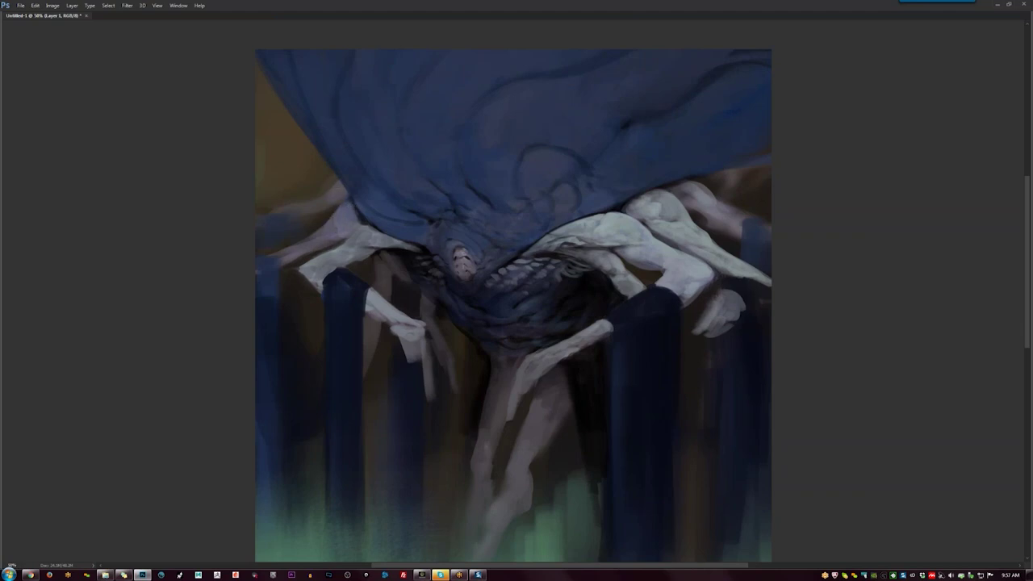
Darken the outer lower edge of the blue body and the background above the far arms.
key(h)
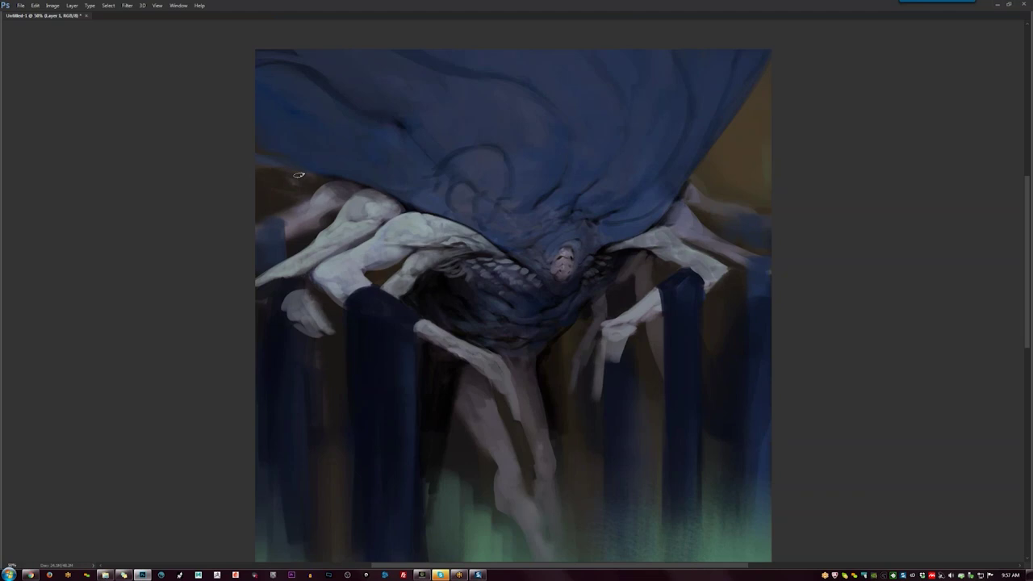
drag(257, 158, 311, 171)
drag(258, 142, 335, 164)
drag(279, 119, 350, 153)
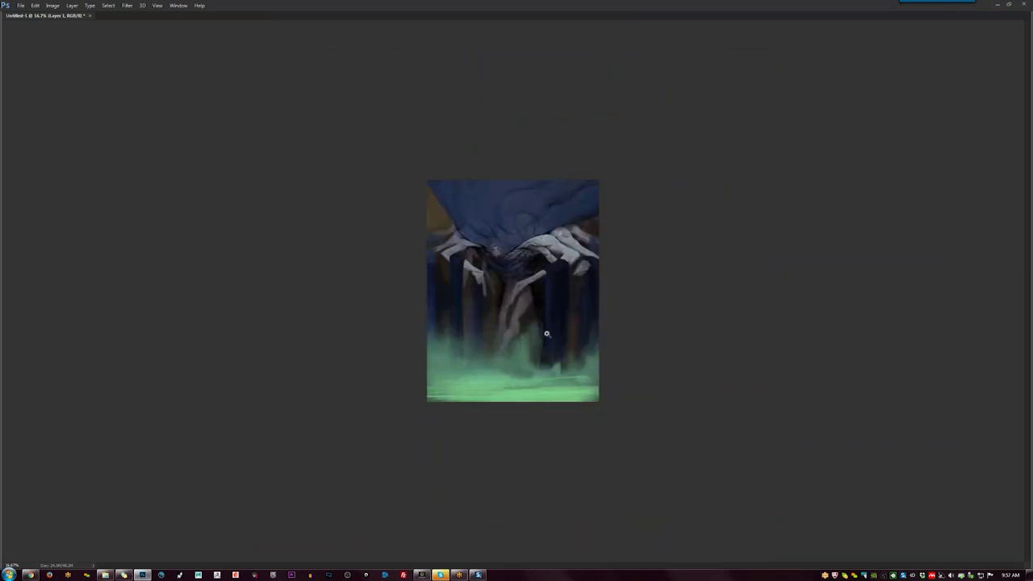
Soften the dark stripes across the blue body, checking the whole painting in both mirrored orientations.
key(ctrl+plus)
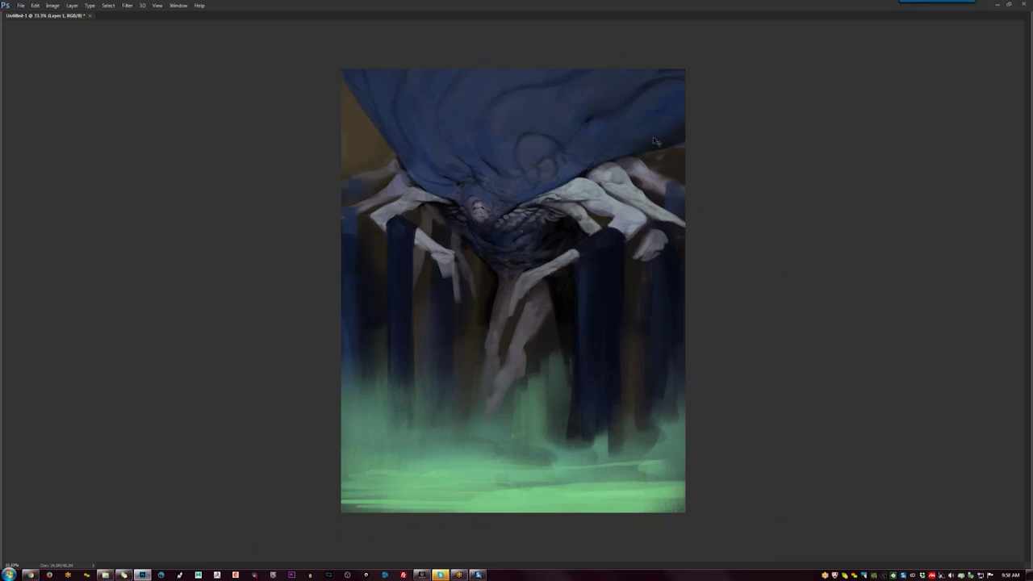
key(ctrl+shift+h)
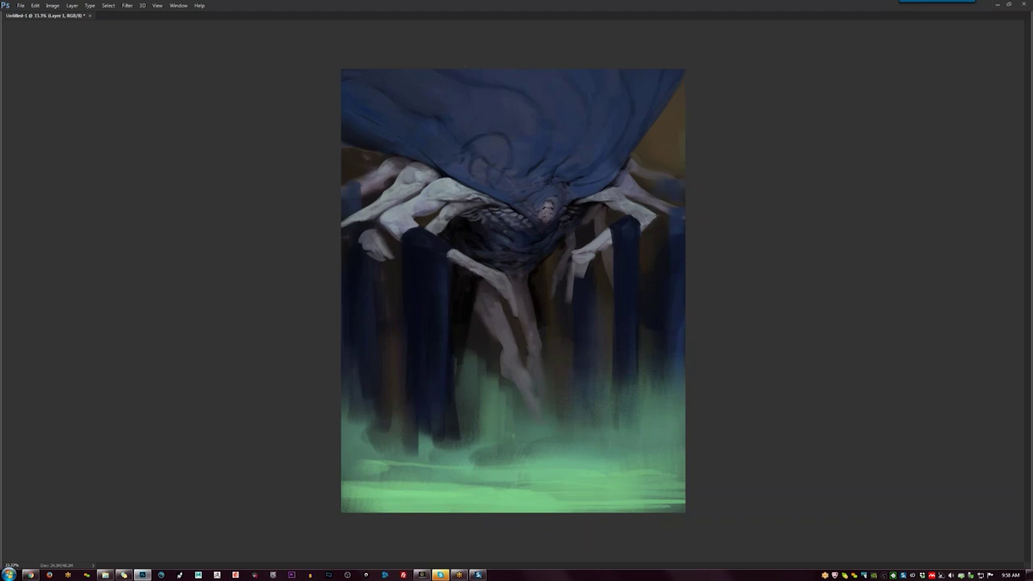
key(ctrl+shift+h)
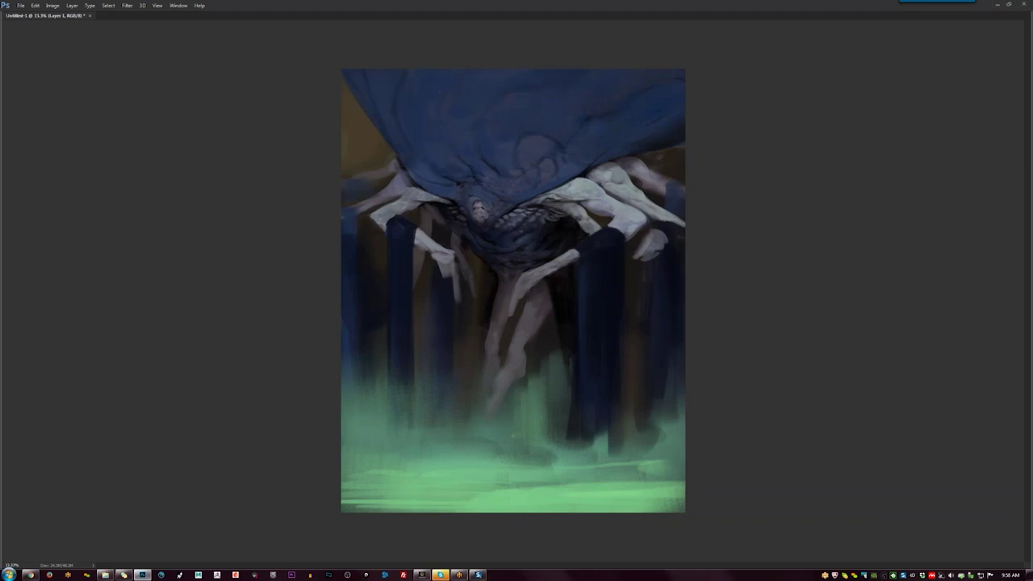
key(Tab)
key(F2)
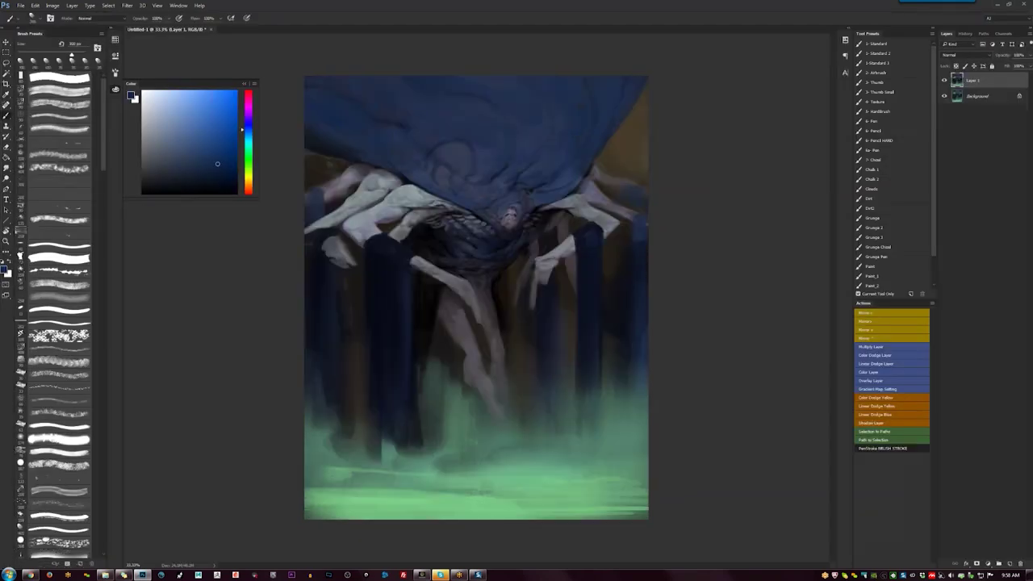
Enlarge the view of the head and repaint the face as a pale, solid oval.
key(Tab)
key(ctrl+plus)
key(ctrl+plus)
scroll(557, 192, down, 1)
mouse_move(550, 93)
mouse_down()
mouse_move(537, 130)
mouse_move(554, 110)
mouse_move(545, 130)
mouse_move(550, 122)
mouse_up()
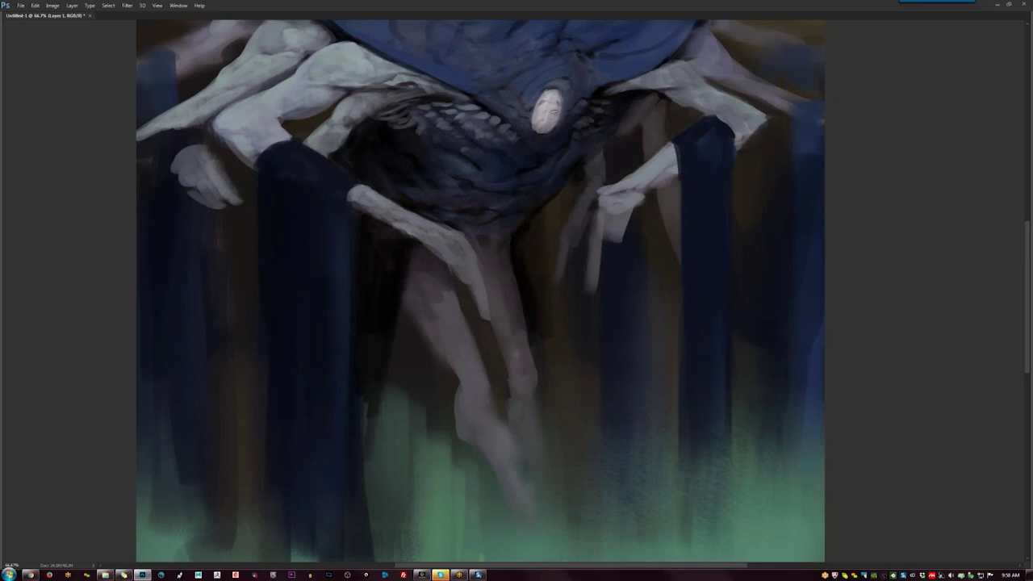
Check the pale face from a distance with the canvas flipped, and return to the Brush tool near the head.
key(z)
alt+click(563, 124)
alt+click(562, 124)
key(ctrl+shift+h)
key(Tab)
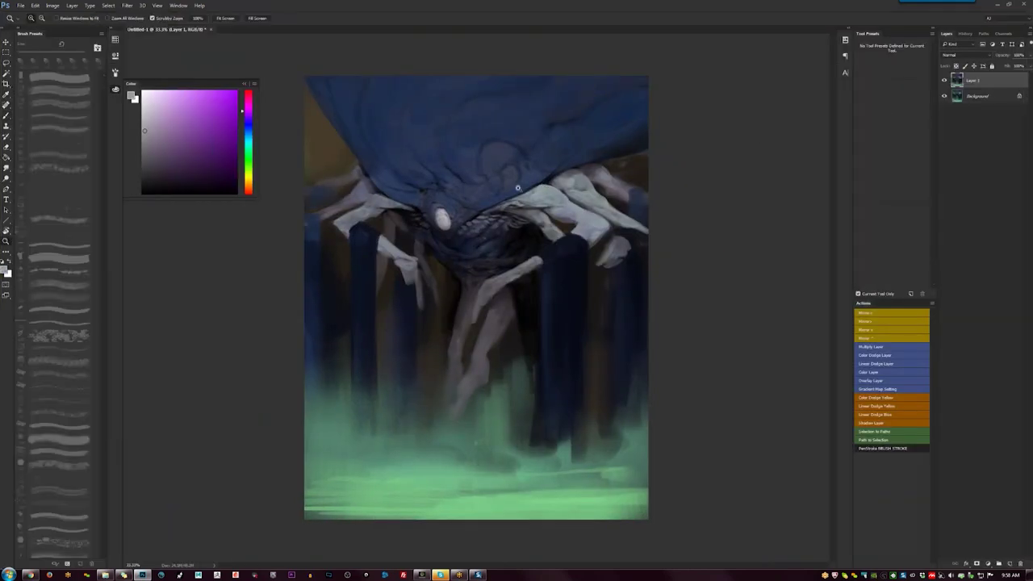
click(466, 202)
key(b)
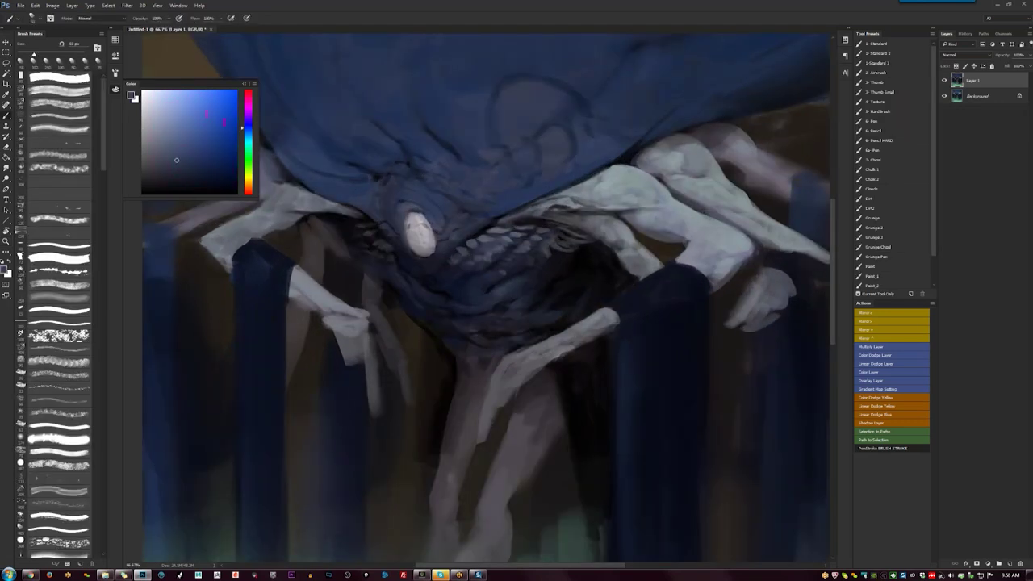
Sample dark blue, black and brown tones from the painting and touch up the torso's edge beside the head.
click(193, 180)
alt+click(365, 187)
key(d)
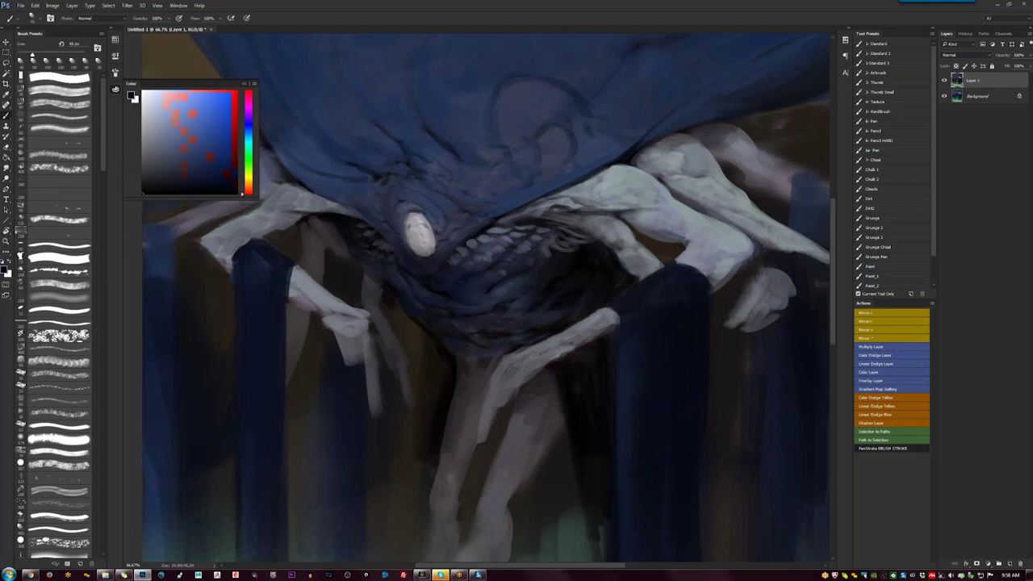
alt+click(389, 257)
alt+click(367, 263)
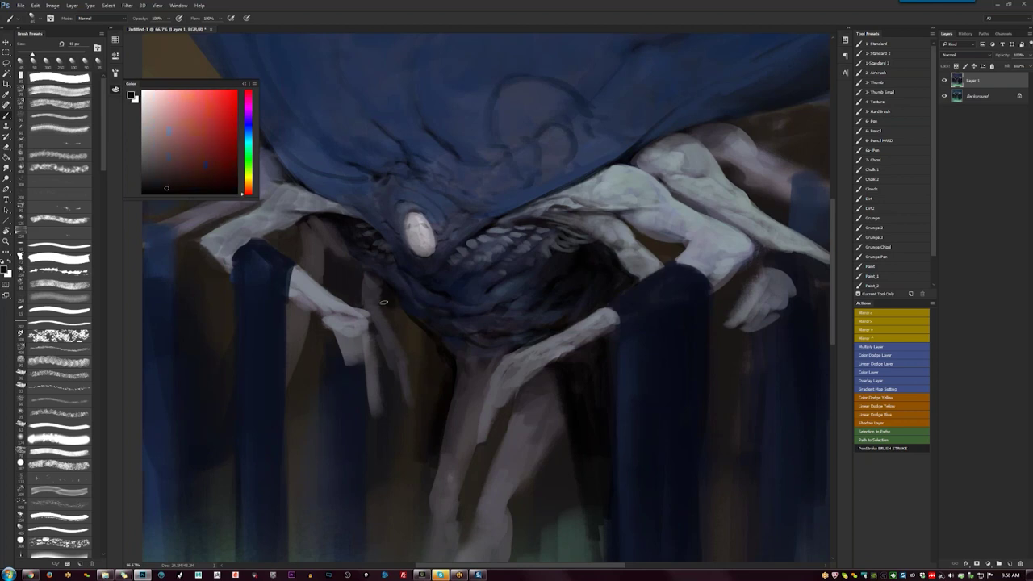
alt+click(400, 318)
key(])
key(z)
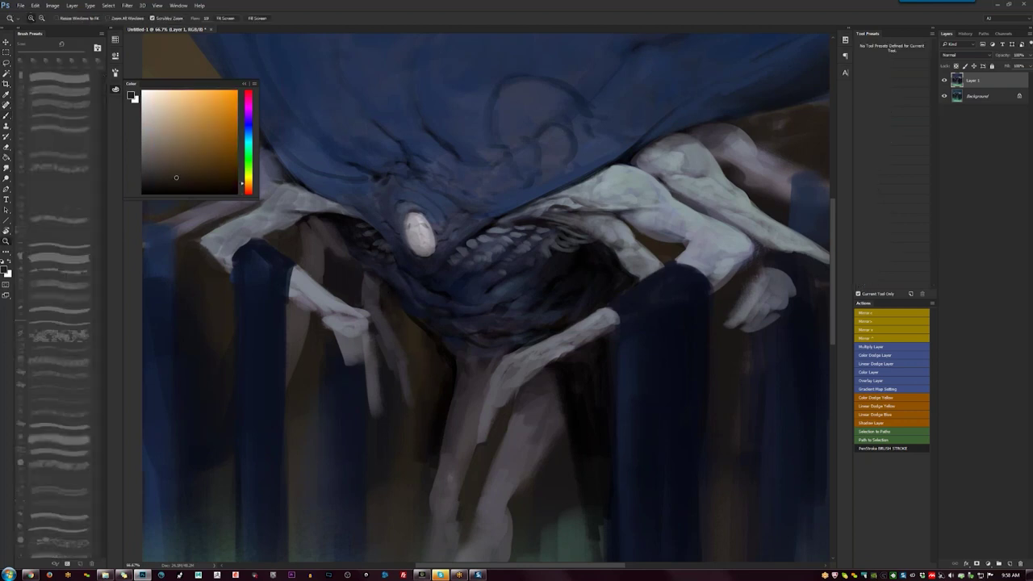
Check the whole painting at thumbnail size and mirror the canvas horizontally.
key(ctrl+minus)
key(ctrl+minus)
key(ctrl+minus)
key(ctrl+minus)
key(F2)
key(ctrl+plus)
key(ctrl+plus)
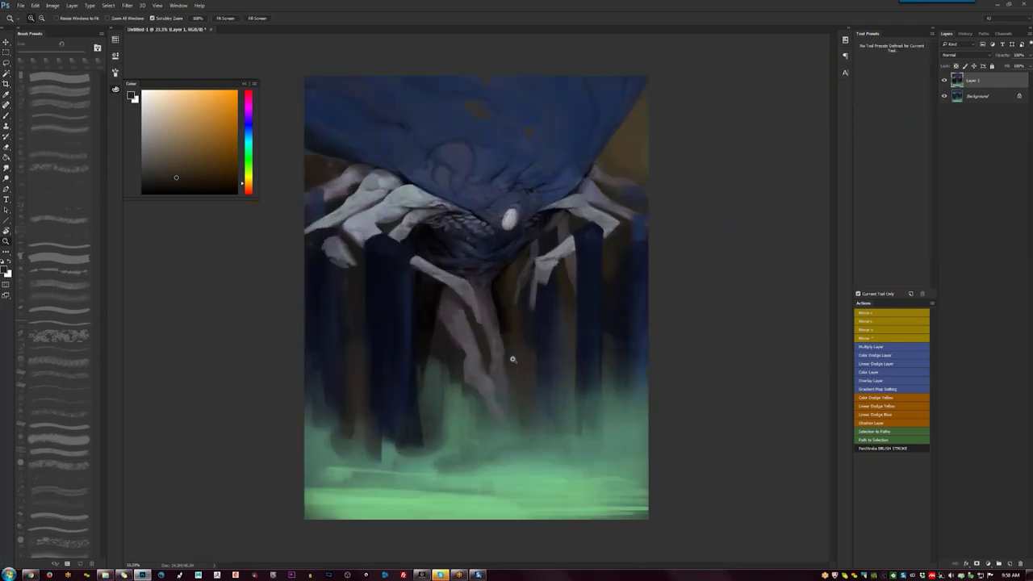
Refine the hanging legs' knees and shins with the Brush tool, using green and grey tones sampled around them.
key(b)
alt+click(476, 489)
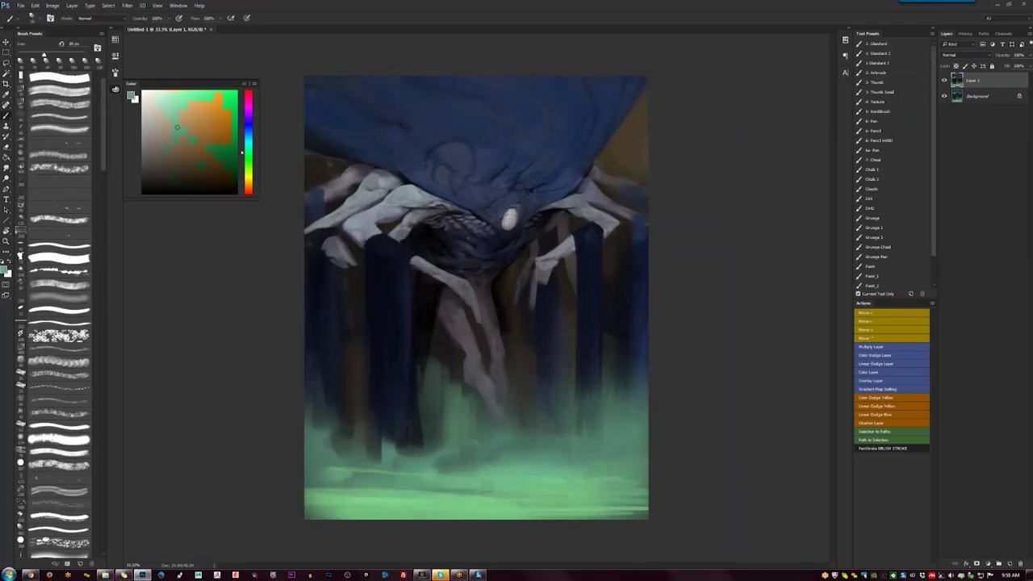
alt+click(479, 371)
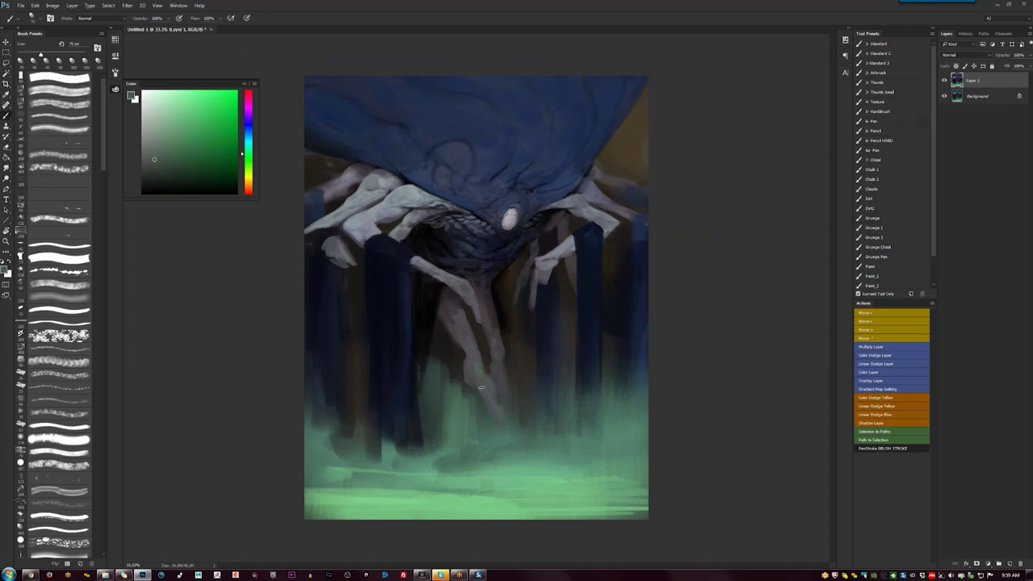
alt+click(507, 355)
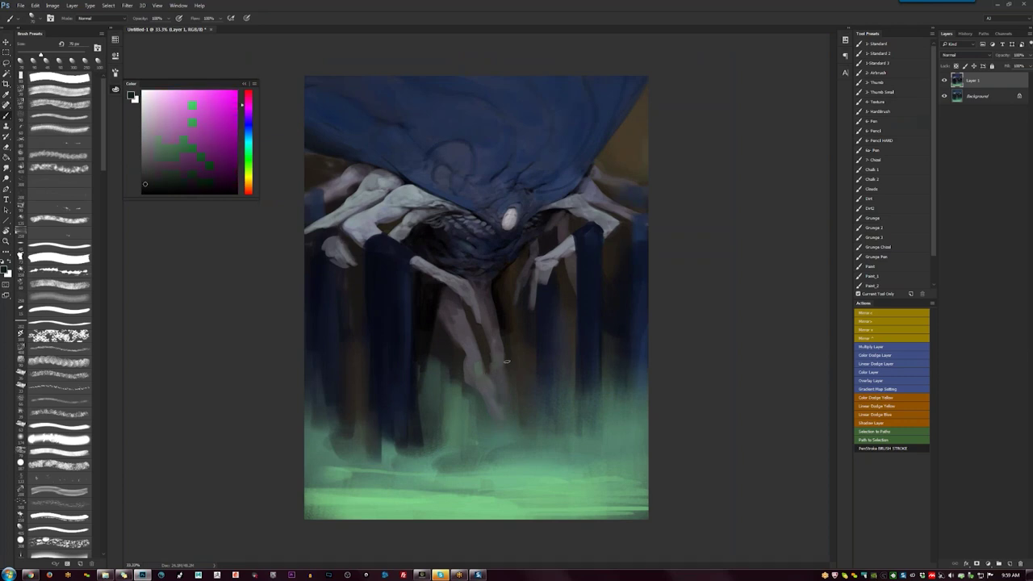
alt+click(492, 343)
alt+click(489, 346)
alt+click(491, 344)
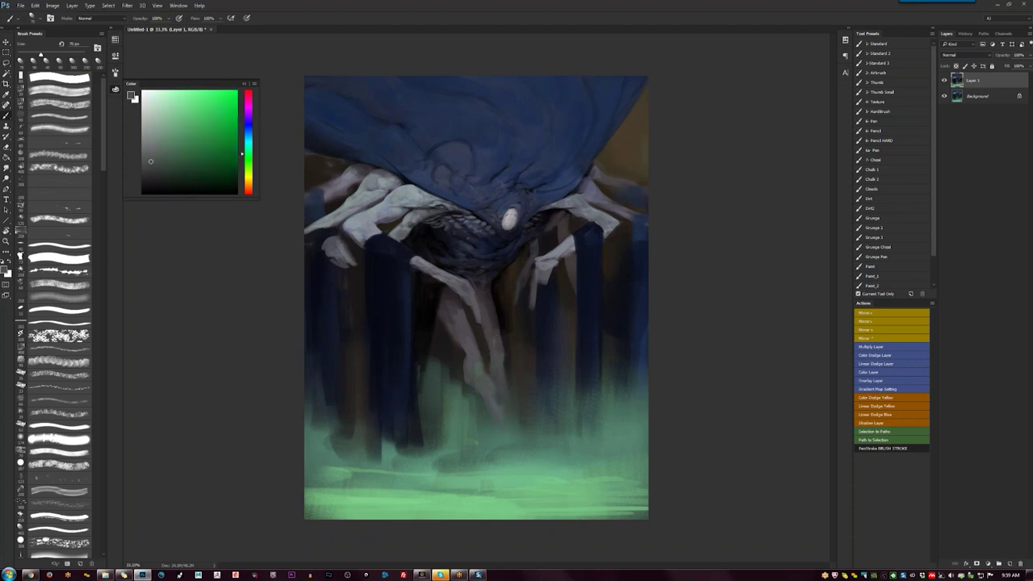
alt+click(490, 346)
alt+click(491, 346)
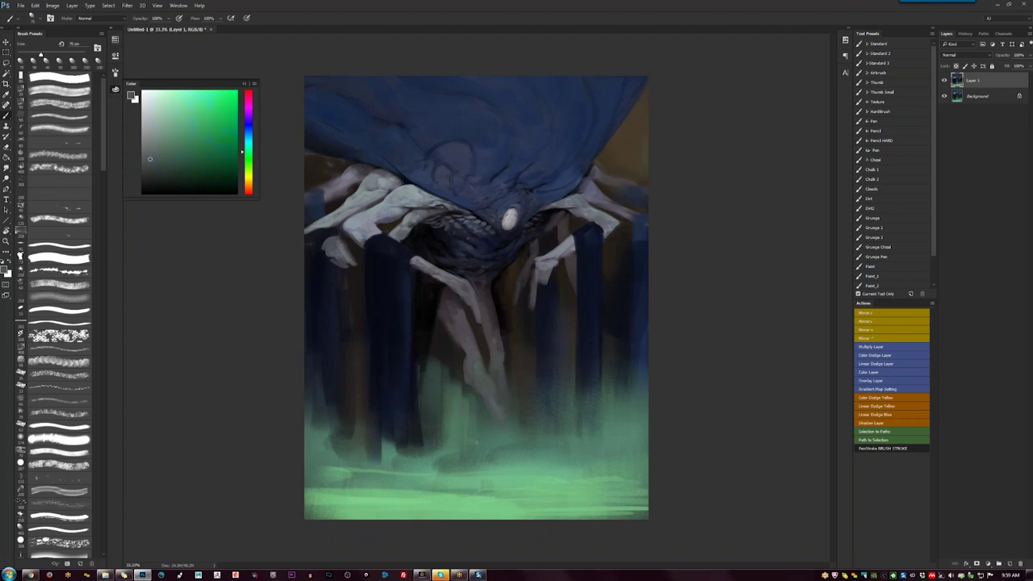
Sample dark tones around the legs, mirror the canvas, and reduce the brush size to 40 px.
key(])
alt+click(462, 332)
alt+click(488, 326)
key(F2)
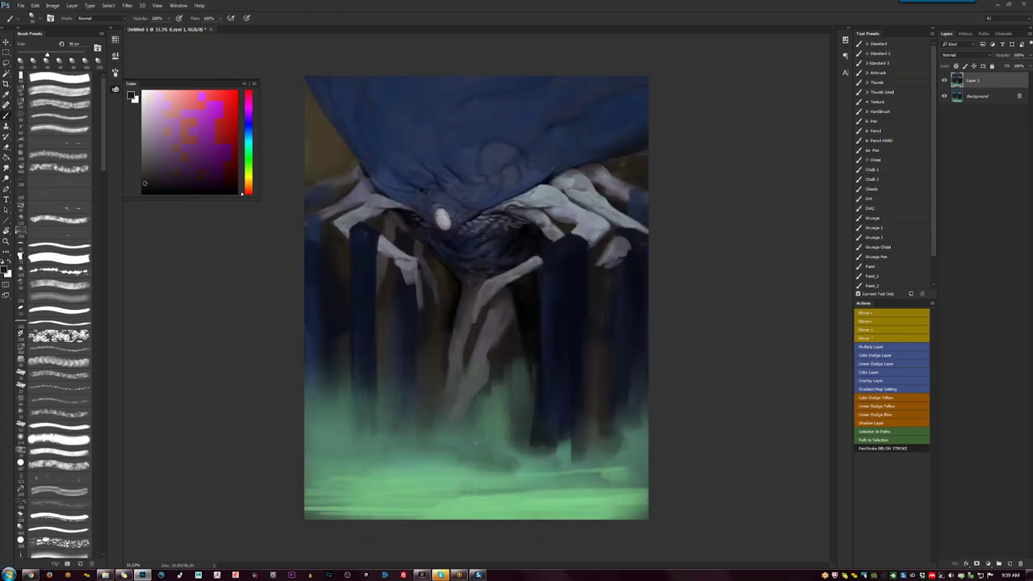
alt+click(508, 345)
key([)
key([)
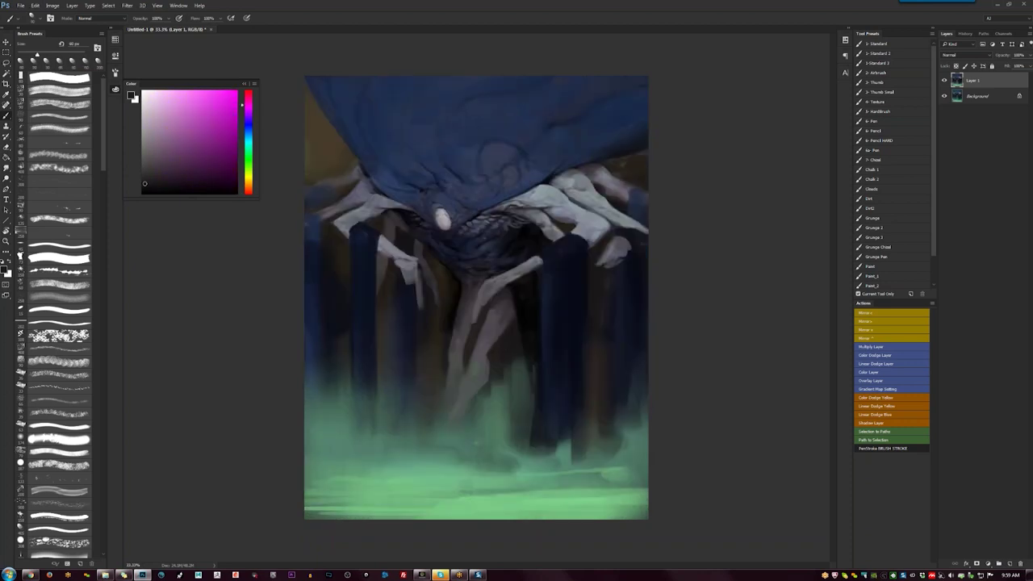
Paint dark shading along the lower legs and resample grey tones from the shins.
alt+click(489, 325)
key(d)
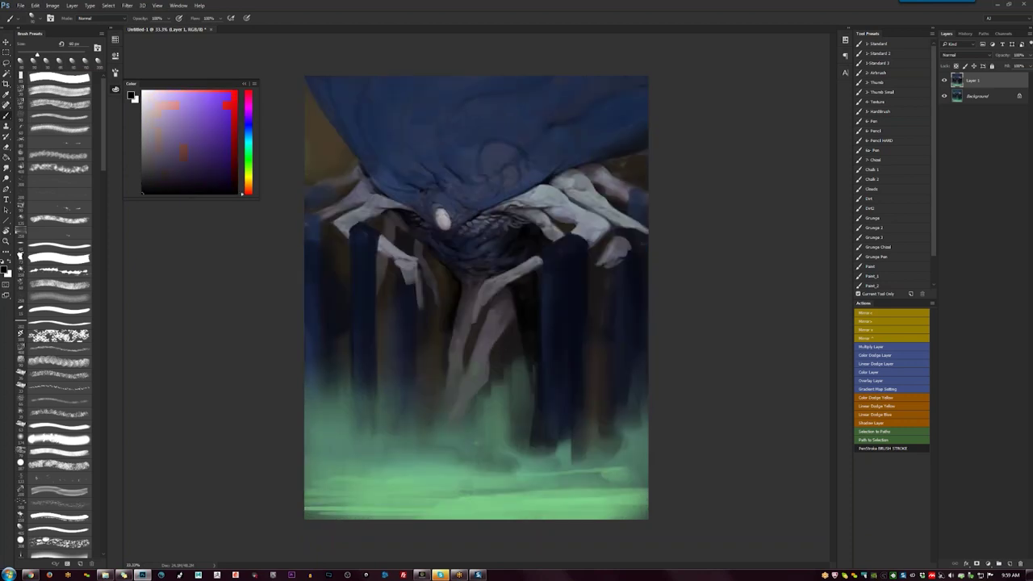
drag(484, 366, 477, 383)
alt+click(476, 387)
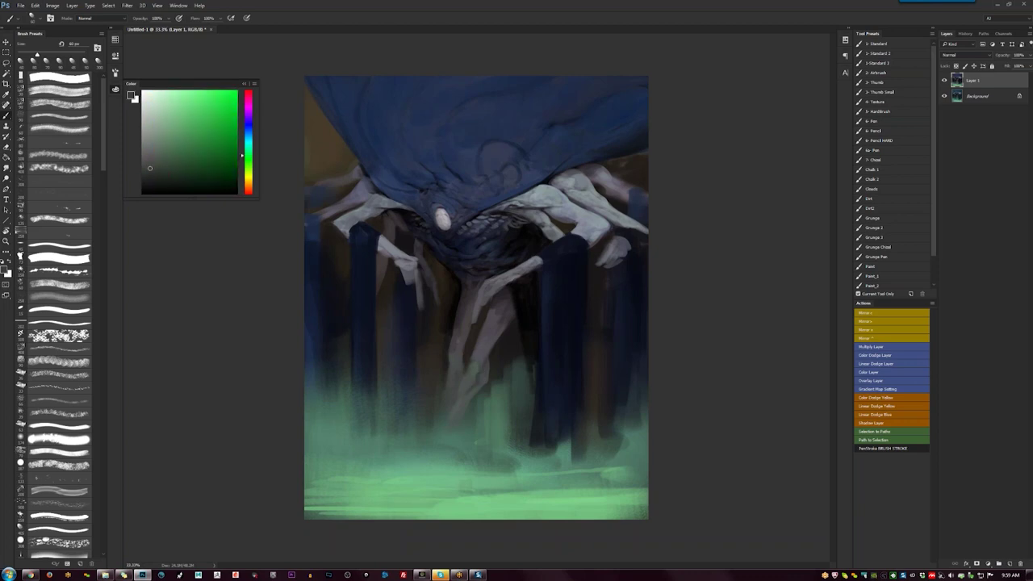
alt+click(480, 365)
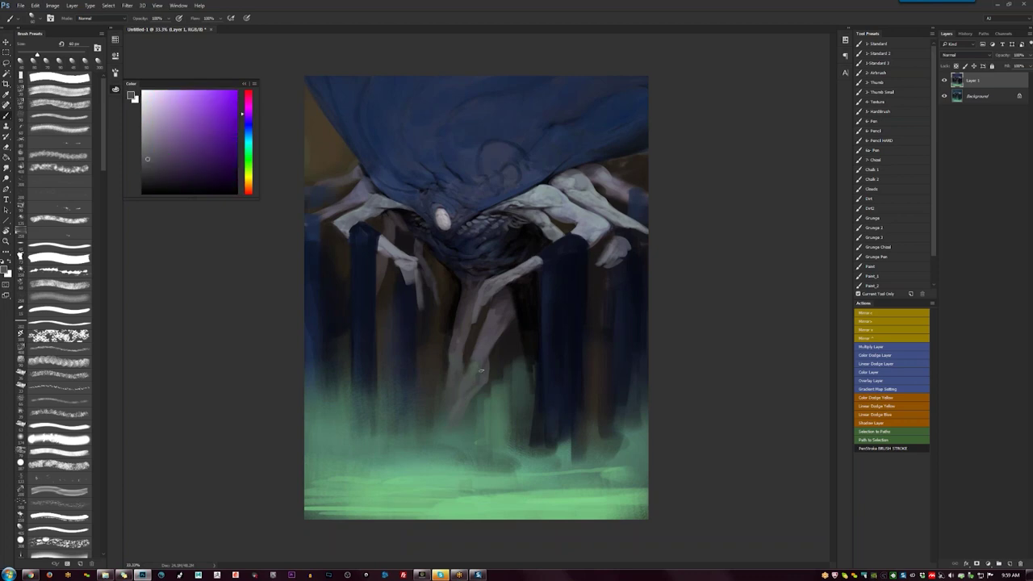
Enlarge the brush to 80 px and darken the tops of the hanging legs where they meet the torso.
alt+click(530, 236)
alt+click(468, 282)
key(bracketright)
drag(468, 283, 469, 291)
key(bracketright)
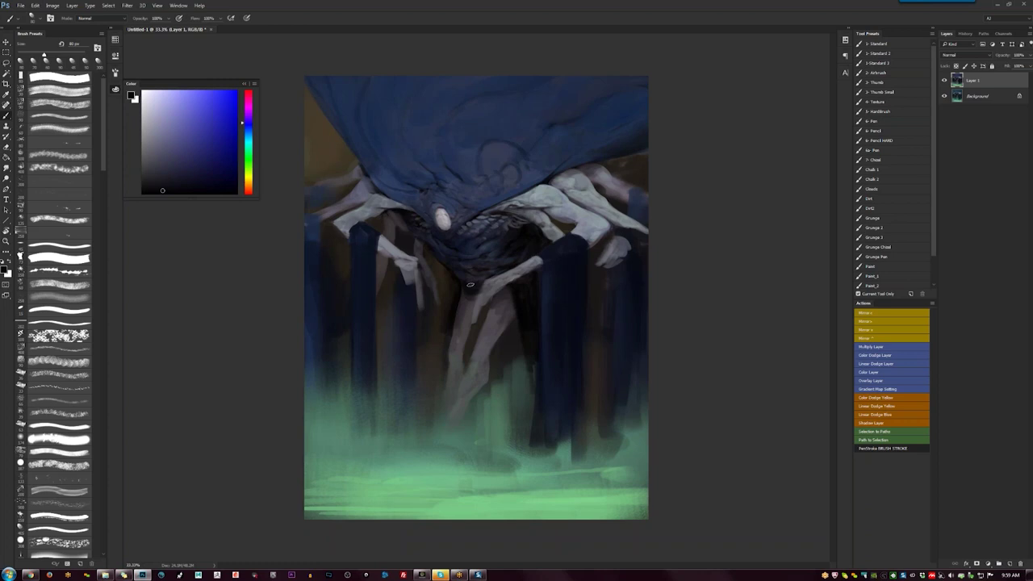
alt+click(470, 285)
alt+click(474, 303)
drag(482, 283, 478, 295)
key(d)
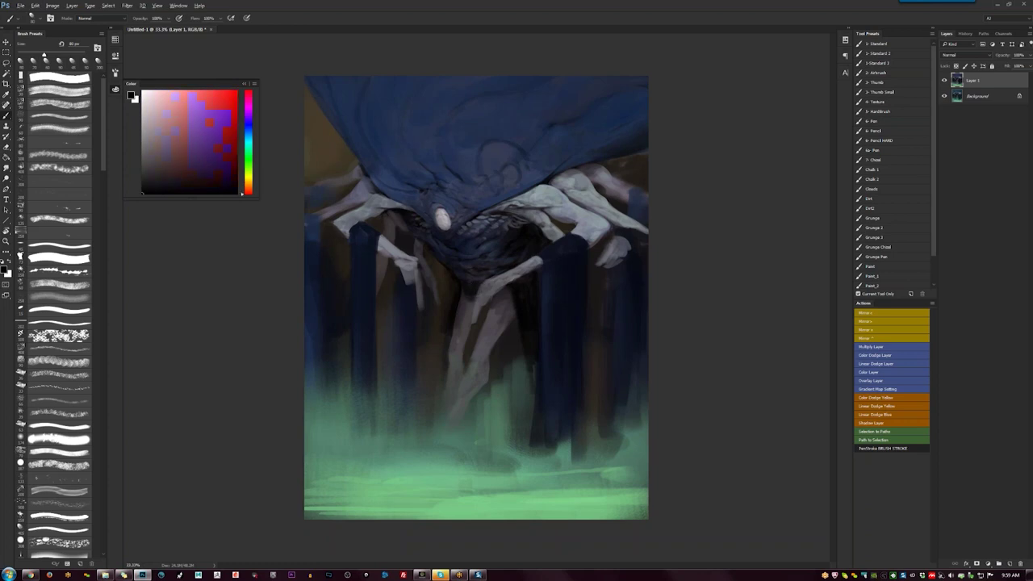
Sample grey and dark blue tones and darken the edge where the central forearm meets the large blue leg.
alt+click(478, 308)
key(d)
alt+click(535, 263)
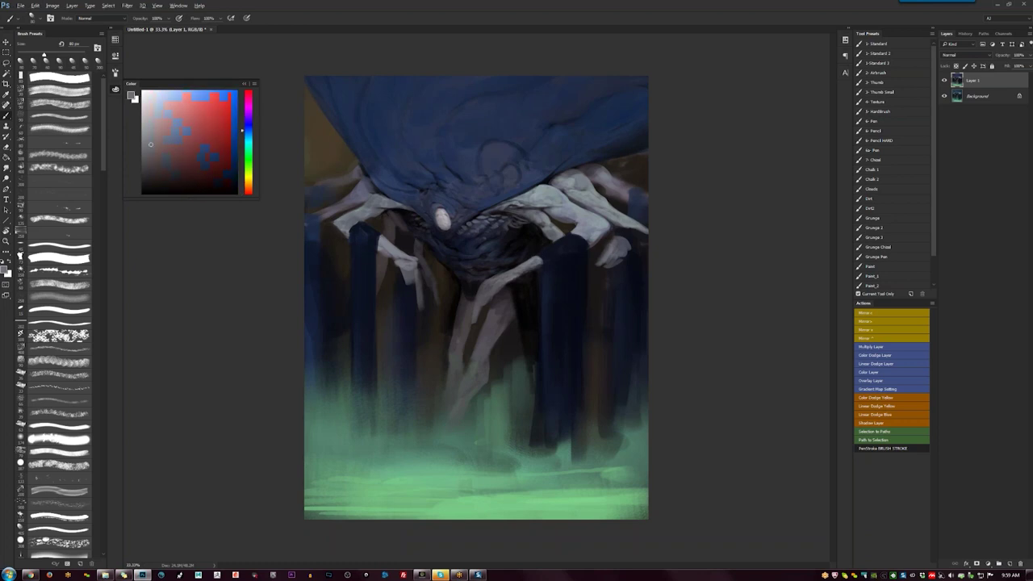
alt+click(545, 267)
drag(542, 256, 540, 260)
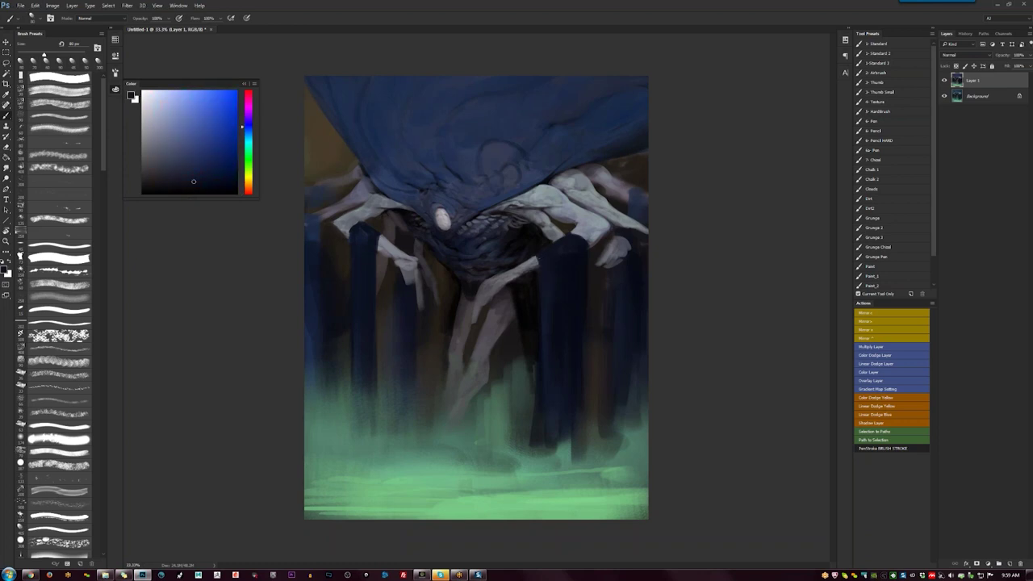
Reduce the brush size and refine the central forearm below the torso with sampled blue-grey tones.
alt+click(500, 282)
alt+click(502, 281)
key(bracketleft)
alt+click(510, 277)
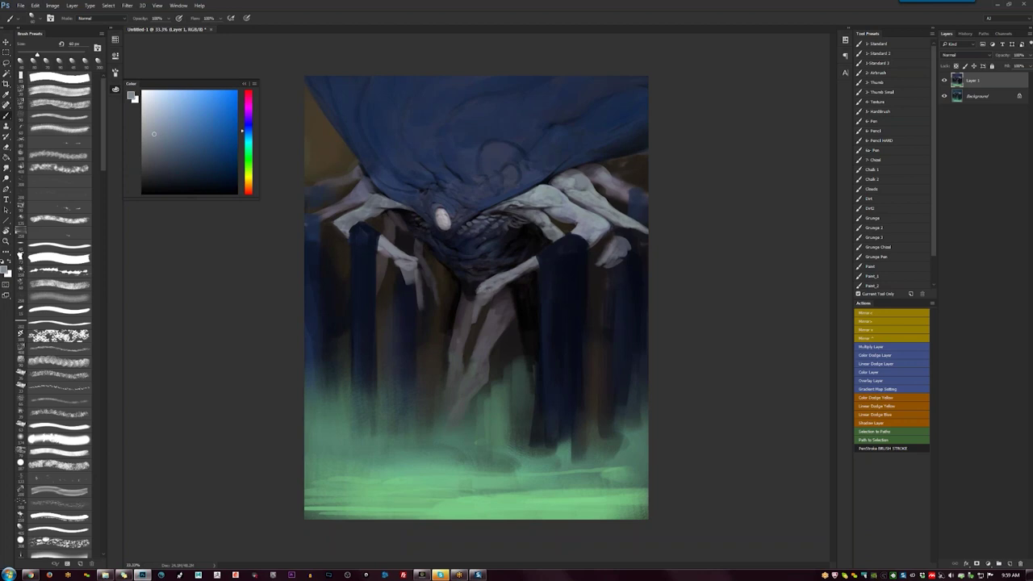
alt+click(483, 298)
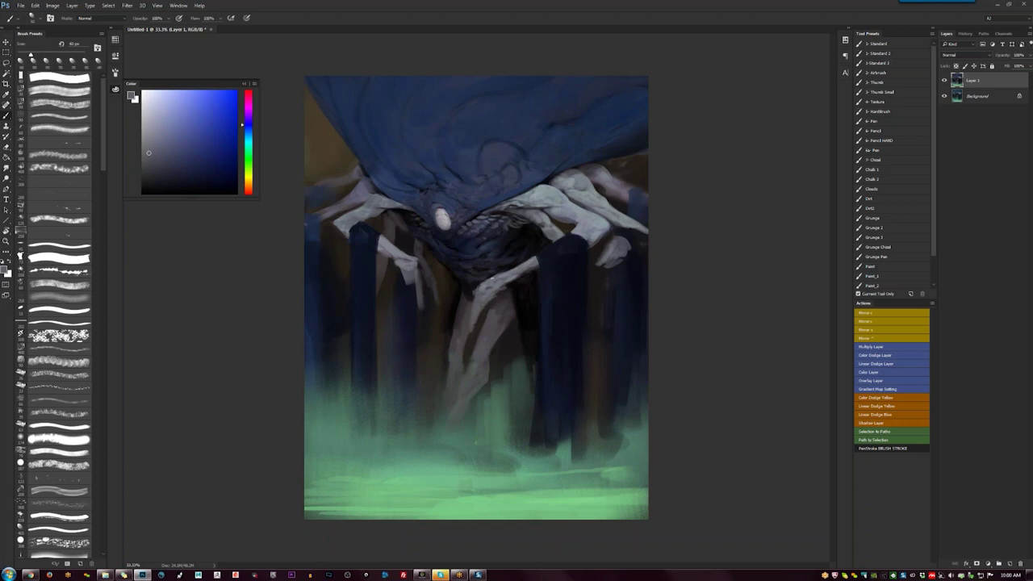
Mirror the canvas and paint down along the thin hanging hand, sampling dark blue tones nearby.
key(F2)
key(bracketright)
mouse_move(536, 264)
mouse_down()
mouse_move(529, 311)
mouse_move(547, 283)
mouse_move(538, 305)
mouse_up()
alt+click(552, 284)
alt+click(555, 280)
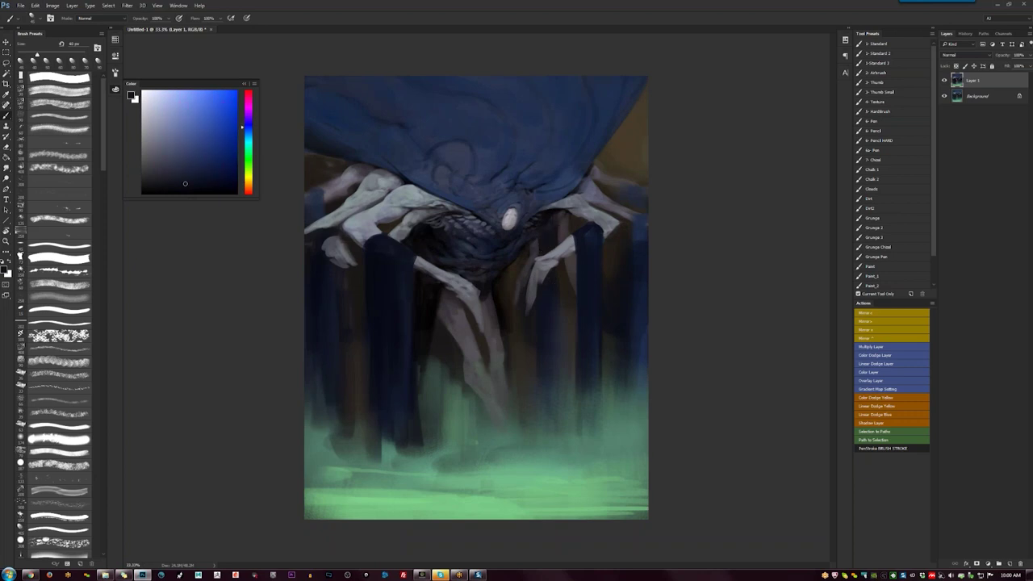
Enlarge the brush to 400 px and paint sampled green mist rising over the bases of the outer legs.
alt+click(520, 273)
key(])
key(])
key(])
key(])
key(])
key(])
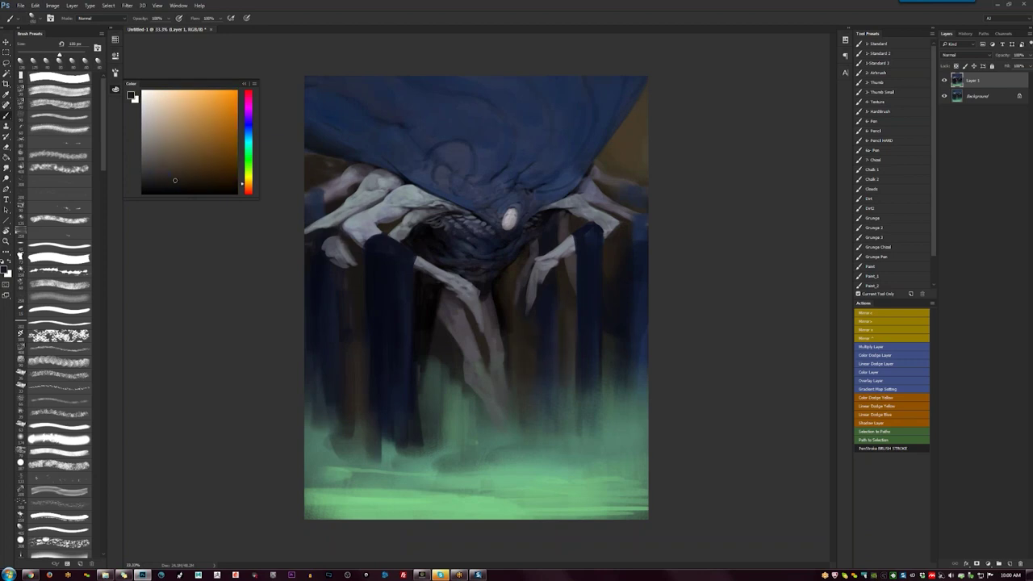
alt+click(367, 449)
key(])
key(])
key(])
key(])
key(])
mouse_move(352, 436)
mouse_down()
mouse_move(357, 368)
mouse_move(368, 379)
mouse_up()
drag(333, 421, 333, 377)
Blend sampled dark blue and green tones over the lower part of the large leg to thicken the mist.
alt+click(398, 404)
drag(388, 449, 364, 378)
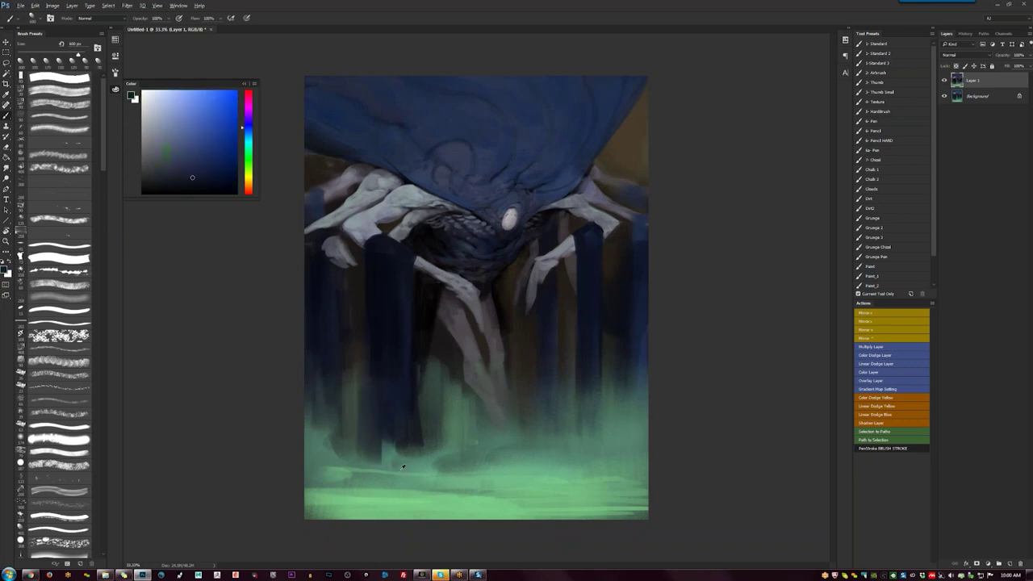
alt+click(396, 465)
mouse_move(382, 435)
mouse_down()
mouse_move(380, 347)
mouse_move(384, 379)
mouse_up()
drag(325, 423, 323, 398)
Shrink the brush to about 90 px and reshape the outer hanging hand with dark and grey tones sampled around it.
key([)
key([)
key([)
key([)
key([)
alt+click(337, 237)
alt+click(334, 245)
key([)
key([)
key([)
key([)
key([)
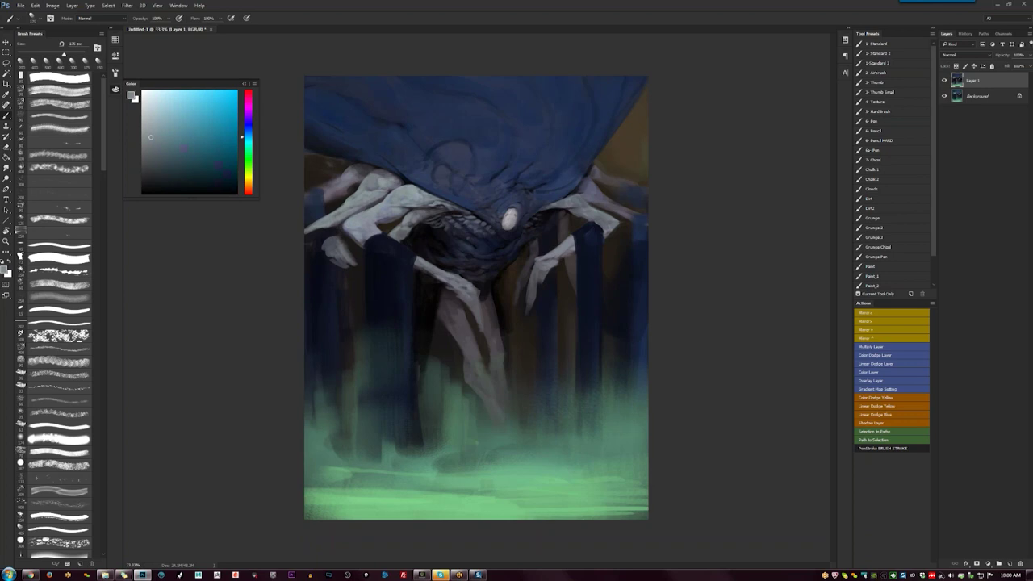
key([)
key([)
key([)
key([)
alt+click(317, 243)
mouse_move(315, 231)
mouse_down()
mouse_move(306, 238)
mouse_move(326, 252)
mouse_move(348, 250)
mouse_up()
alt+click(342, 235)
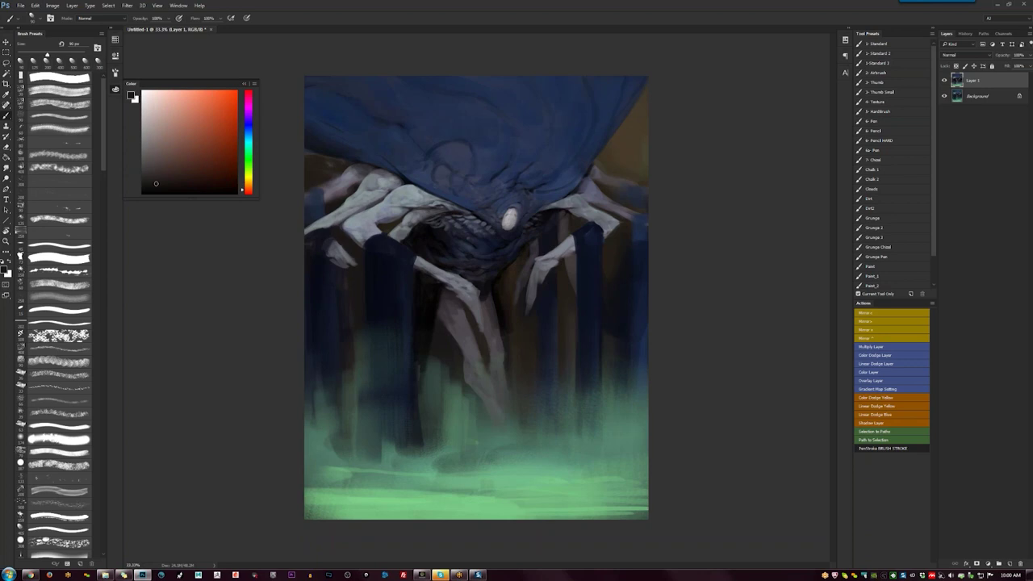
Extend the outer forearm down to a pointed tip over the large leg in sampled grey, and mirror the canvas.
alt+click(366, 221)
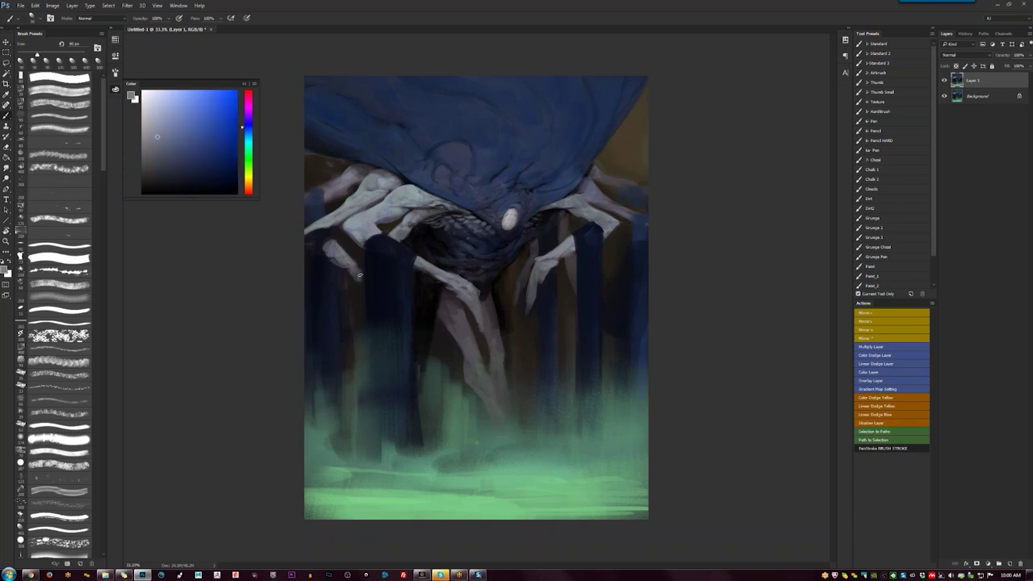
drag(365, 282, 377, 313)
key(ctrl+f)
mouse_move(592, 270)
mouse_down()
mouse_move(577, 312)
mouse_move(585, 290)
mouse_up()
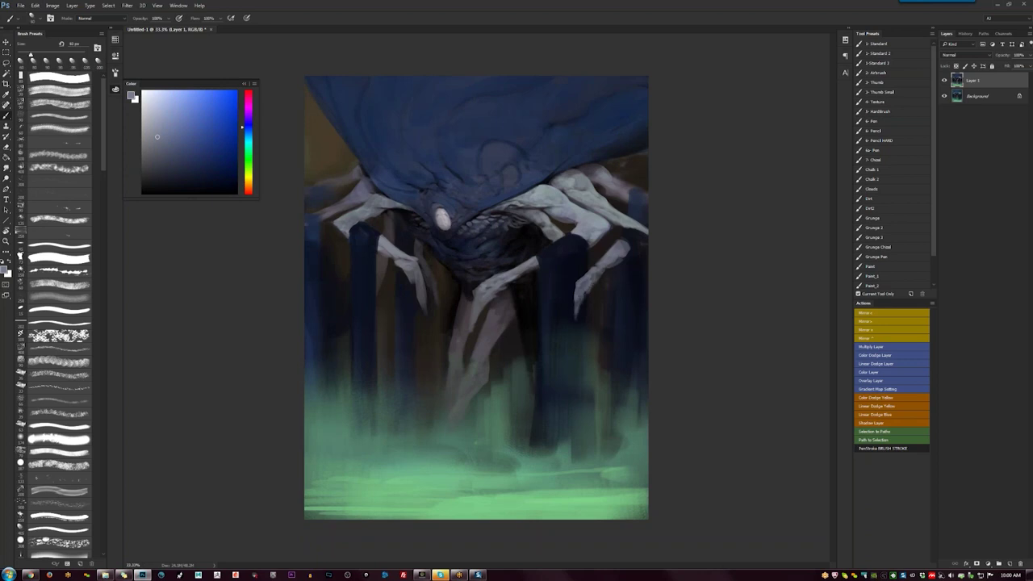
Refine the elbow of the outer forearm with sampled grey and dark blue tones.
drag(628, 242, 623, 247)
alt+click(624, 249)
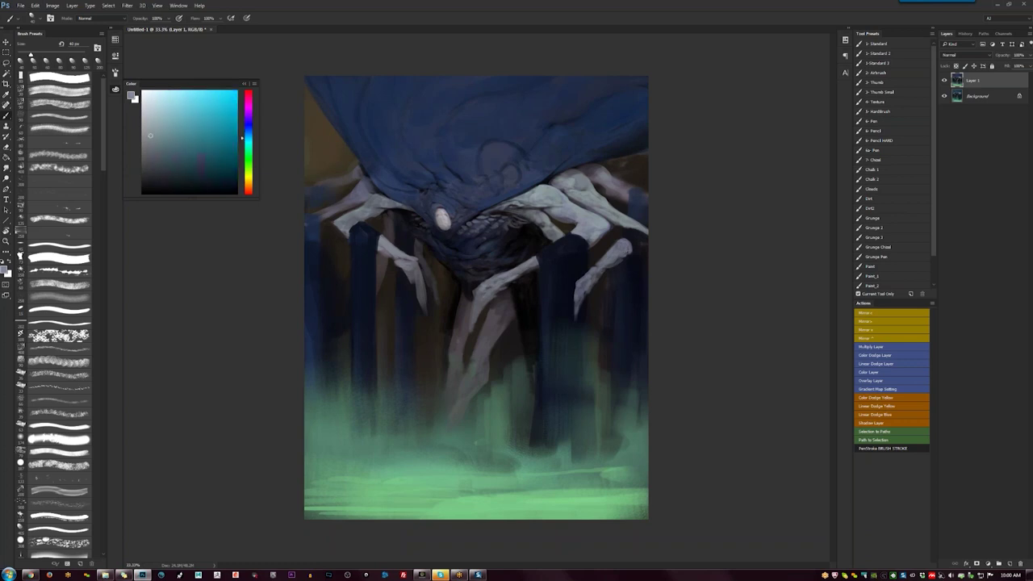
alt+click(631, 231)
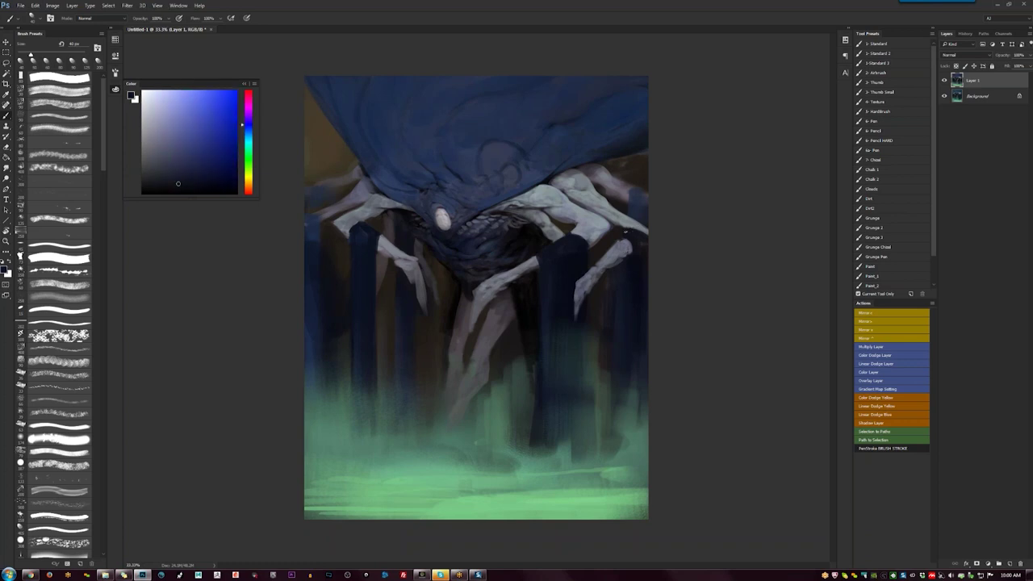
drag(620, 239, 626, 247)
alt+click(620, 251)
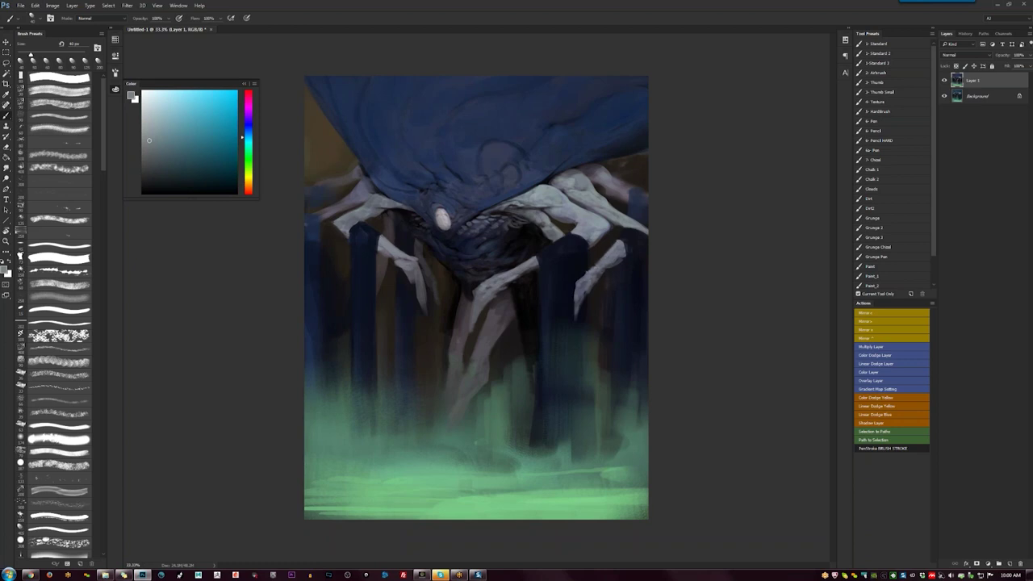
Mirror the canvas and shade the base of the arm beside the white eye with black and sampled grey tones.
key(d)
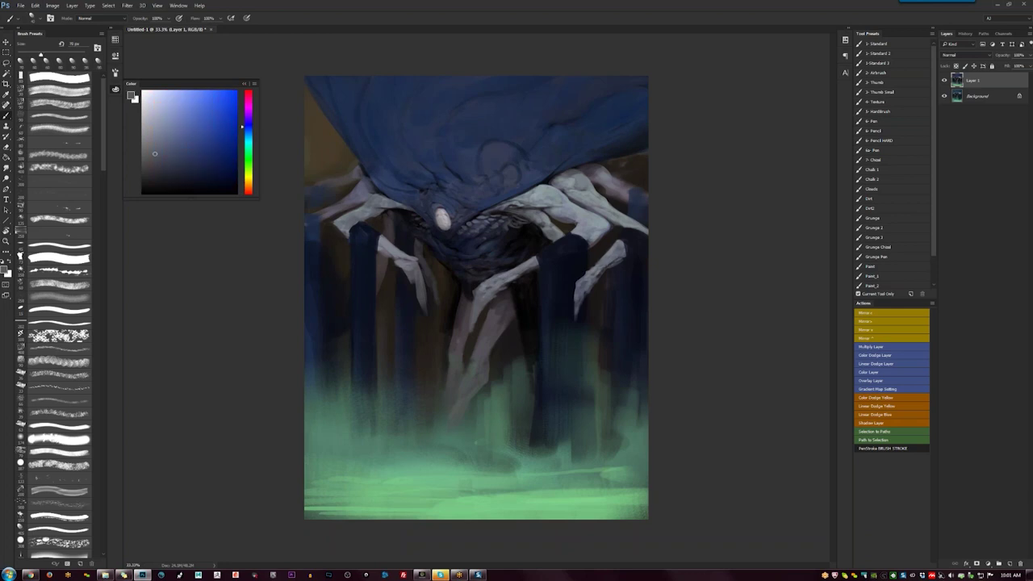
key(F1)
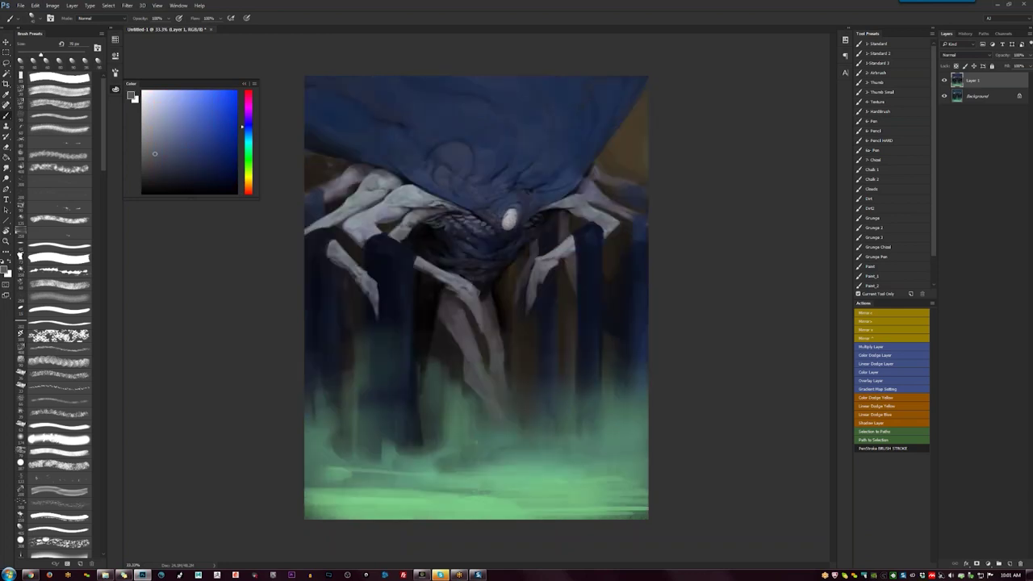
alt+click(386, 176)
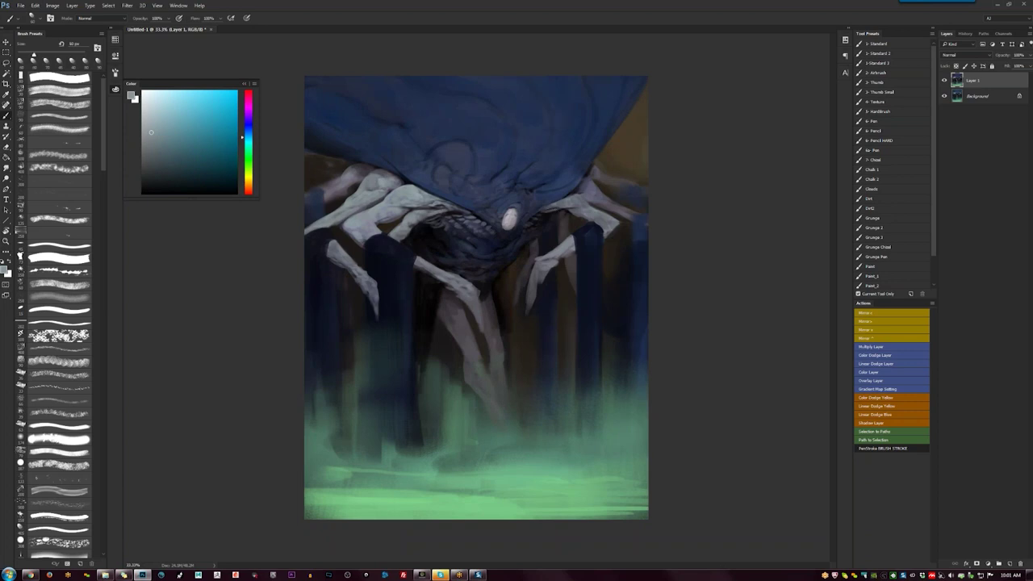
alt+click(549, 212)
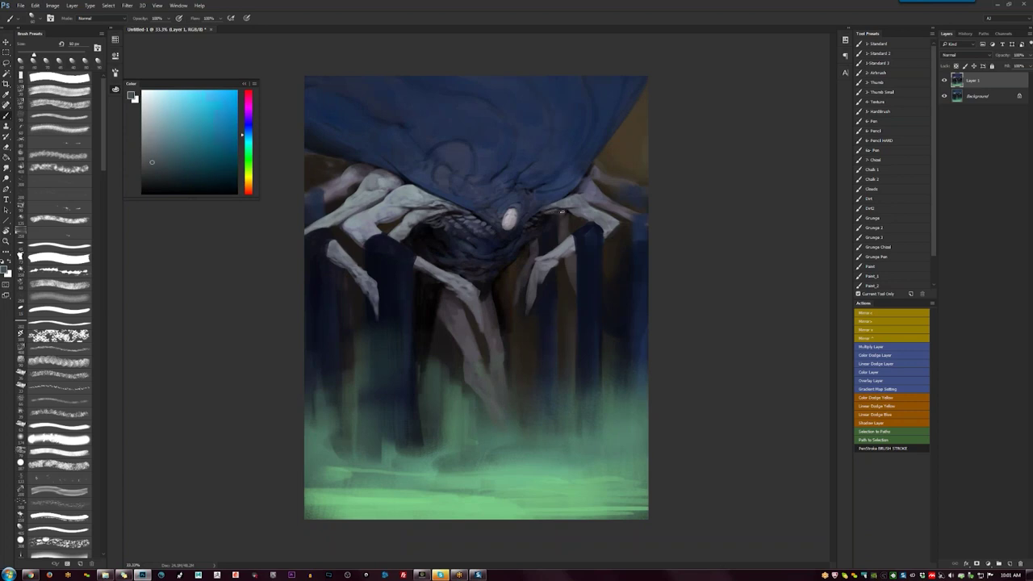
key(d)
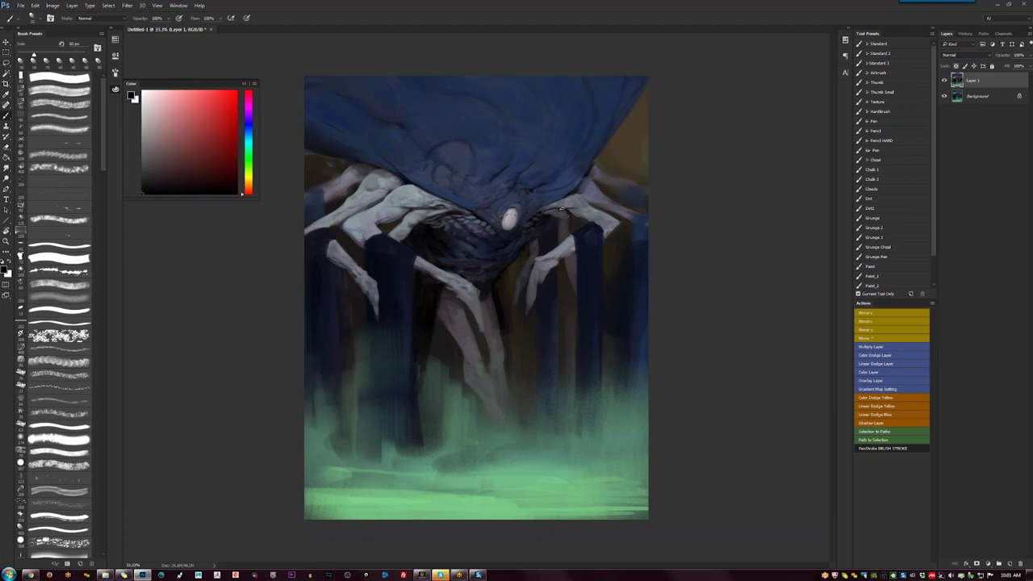
alt+click(542, 211)
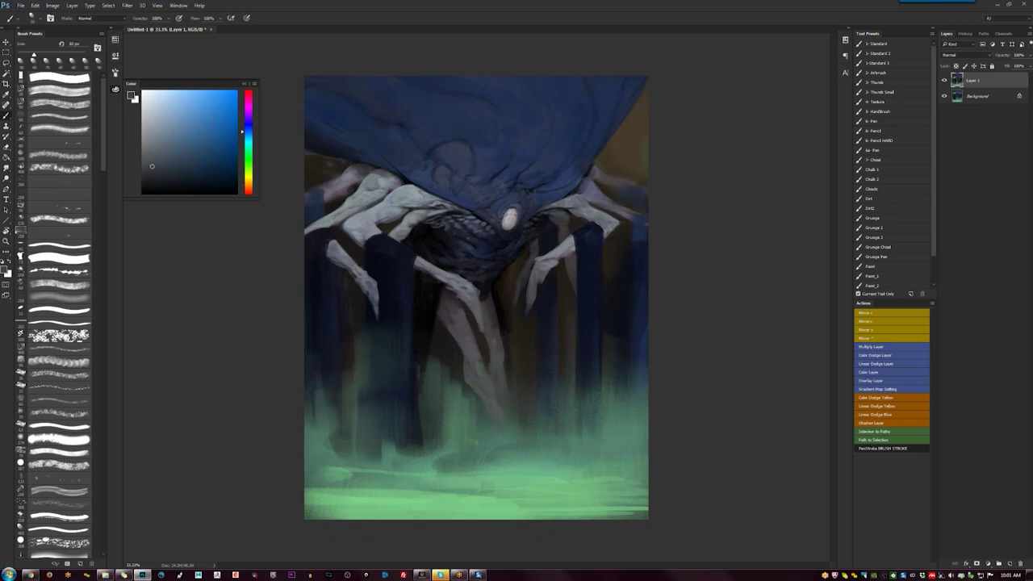
Paint the inner arm joints on both sides of the torso with sampled grey, and mirror the canvas.
key(bracketright)
key(bracketright)
alt+click(416, 226)
drag(413, 230, 422, 226)
key(bracketleft)
drag(540, 223, 556, 229)
key(ctrl+shift+h)
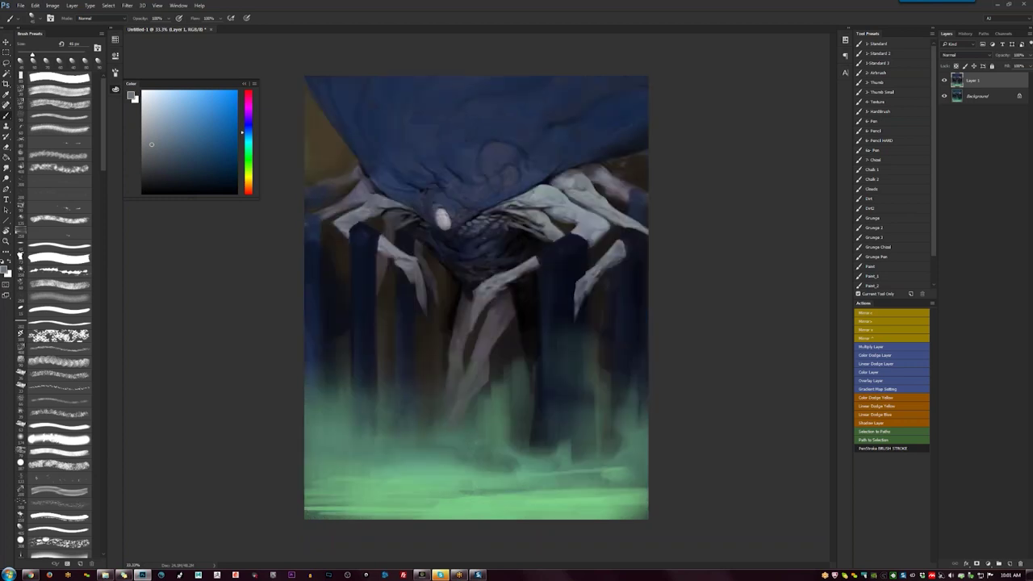
Paint a grey inner arm segment behind the smaller front arm, using tones sampled from the neighbouring limbs.
key(bracketright)
key(bracketright)
key(bracketright)
key(bracketright)
alt+click(391, 200)
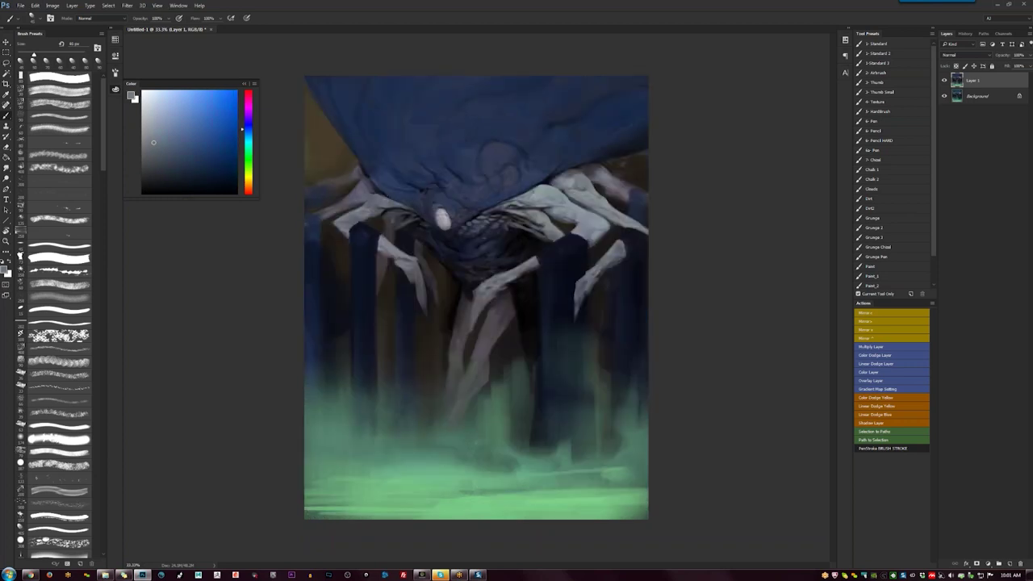
drag(387, 212, 389, 231)
alt+click(389, 231)
alt+click(390, 233)
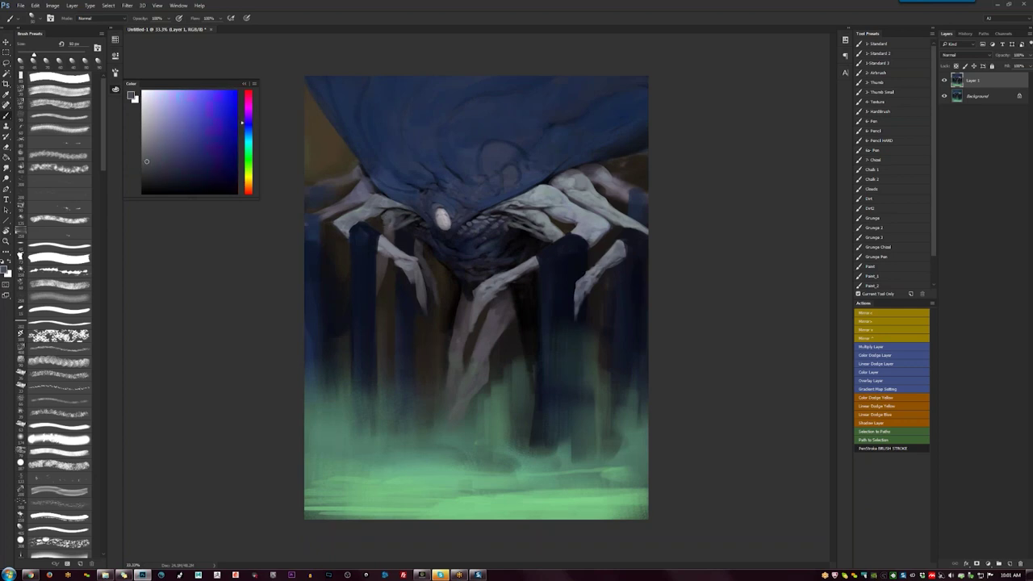
Shade the new inner arm segment with nearby sampled tones, using the Brush tool.
alt+click(391, 227)
alt+click(394, 223)
drag(387, 218, 396, 222)
alt+click(392, 222)
alt+click(394, 225)
key(r)
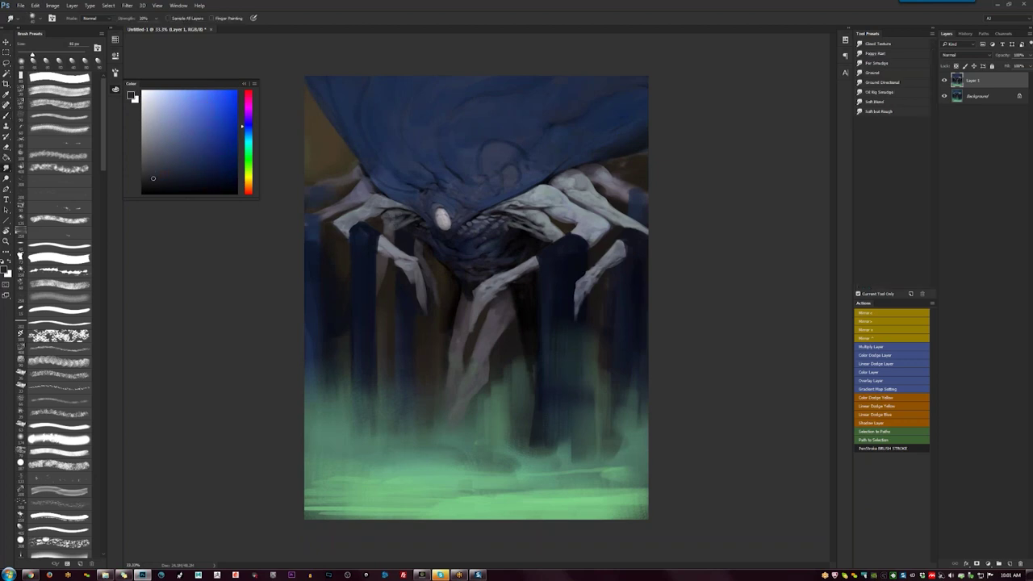
key(b)
alt+click(393, 219)
Deepen the gaps around the inner arm with black and sampled grey tones, mirroring the canvas between strokes.
key(F2)
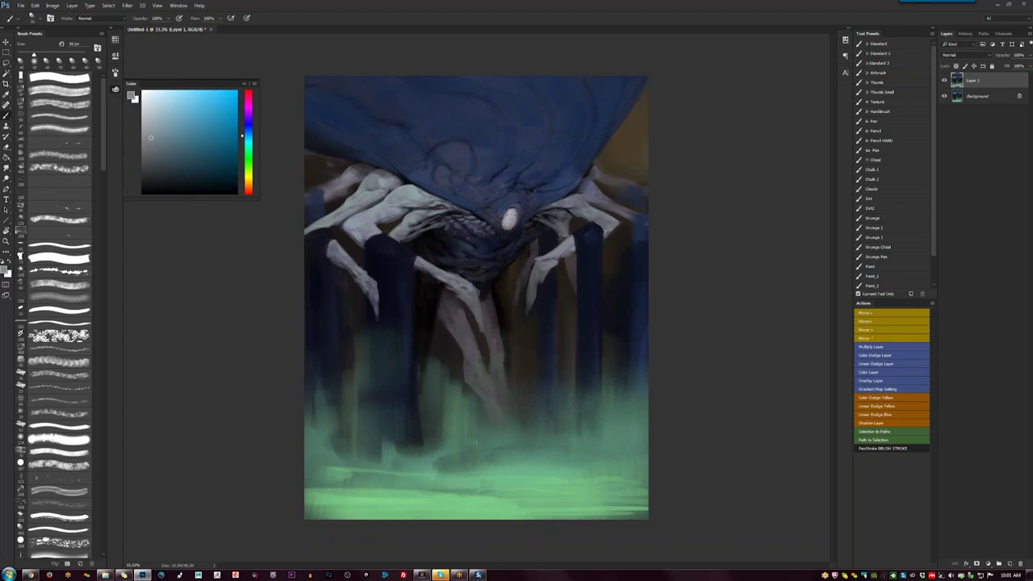
key(d)
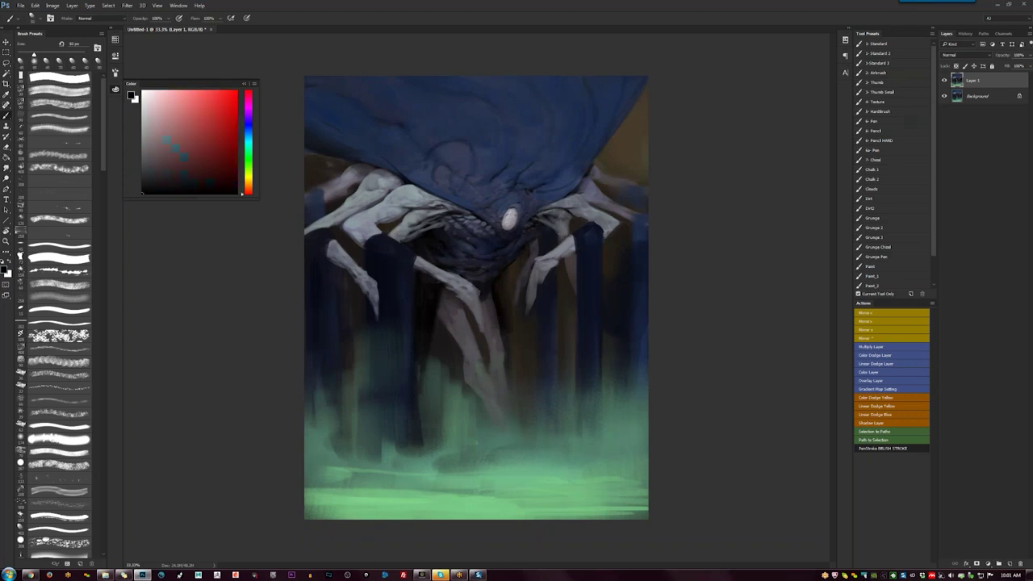
key(ctrl+shift+h)
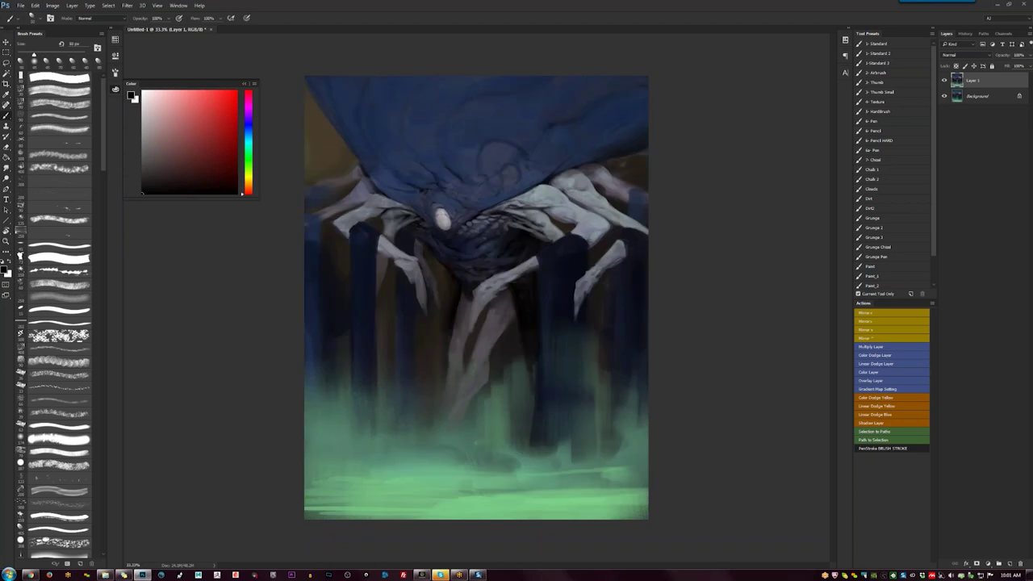
alt+click(387, 250)
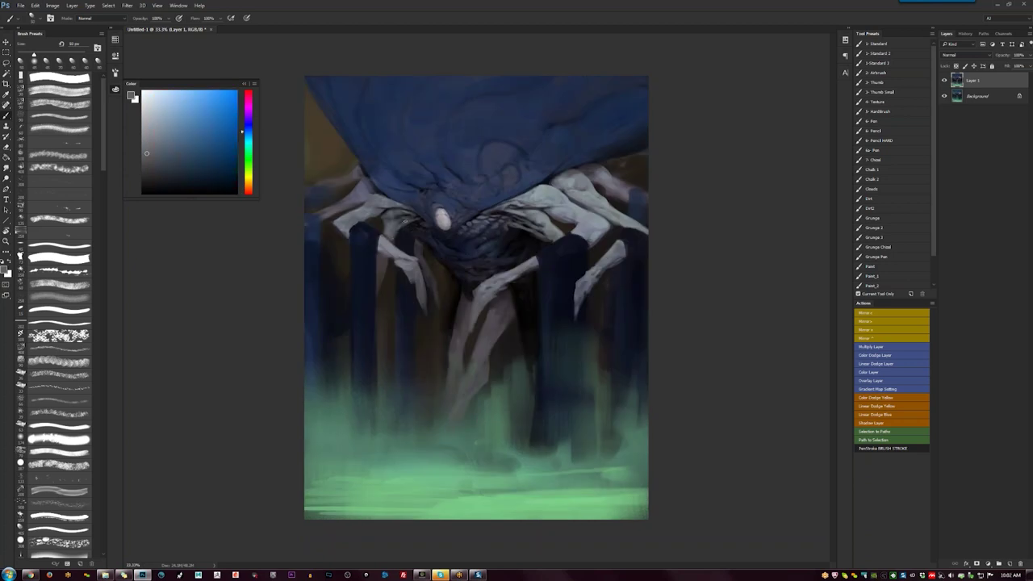
alt+click(387, 215)
key(bracketright)
key(bracketright)
key(d)
key(ctrl+shift+h)
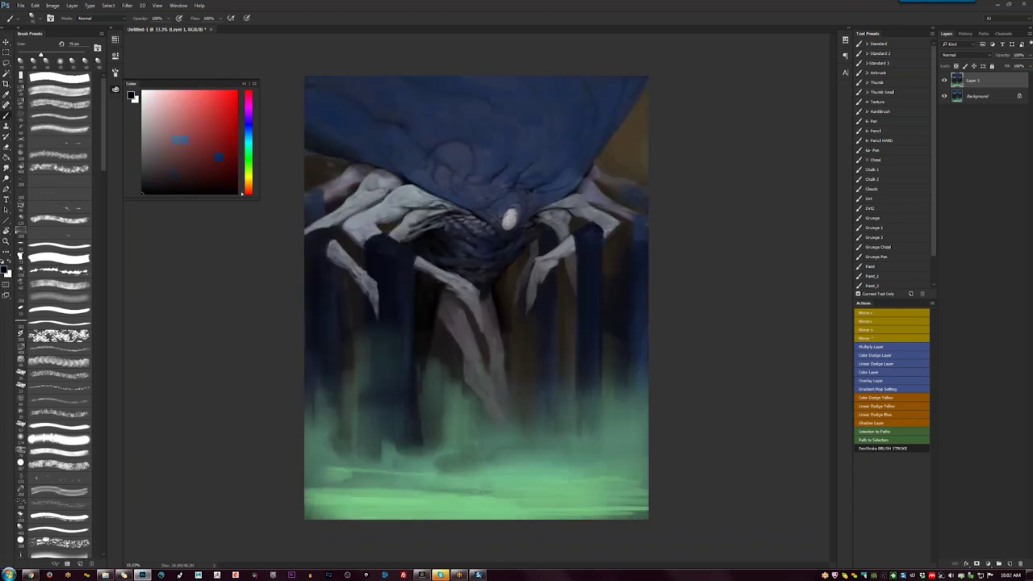
Darken the arm base beside the eye with black, and check the mirrored painting at 16.7% zoom.
alt+click(556, 210)
key(d)
key(z)
key(ctrl+minus)
key(ctrl+minus)
key(ctrl+shift+h)
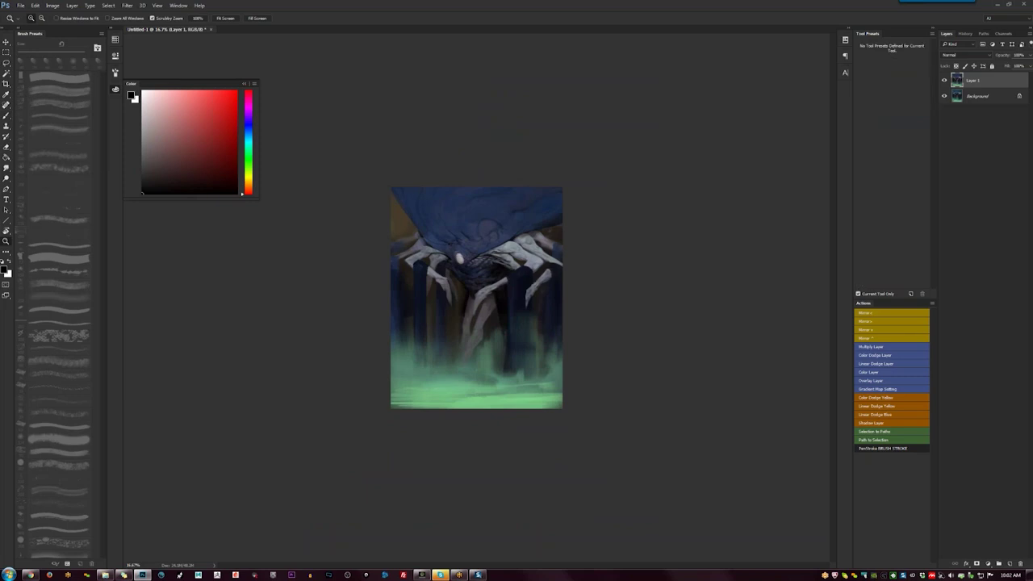
Refine the shoulder and folds of the smaller arm at 50% zoom with a 30 px brush in black and sampled blue.
key(ctrl+plus)
key(ctrl+plus)
key(ctrl+plus)
key(b)
key(bracketright)
key(bracketright)
key(bracketright)
drag(325, 140, 357, 168)
alt+click(355, 166)
key(d)
key(bracketright)
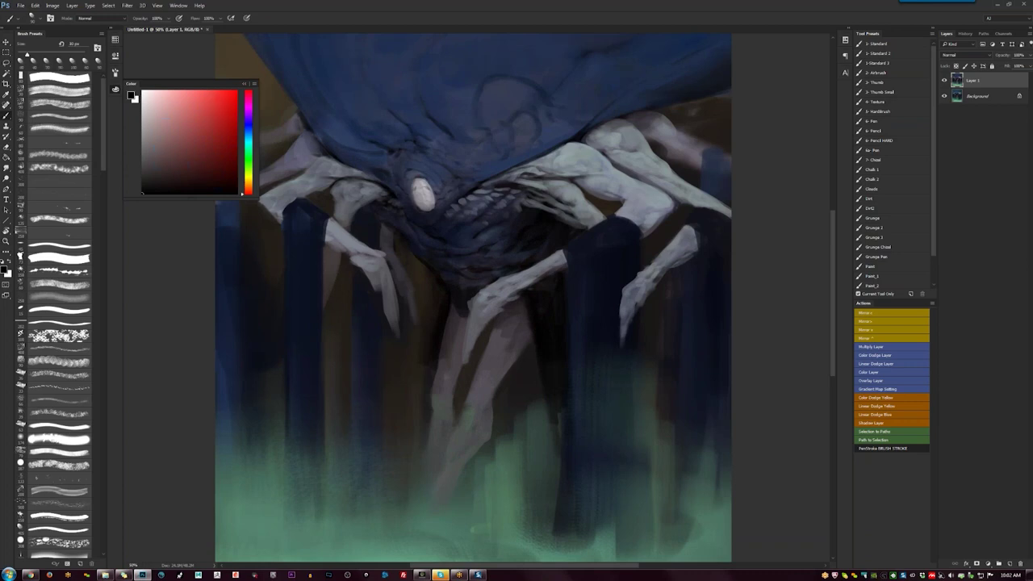
alt+click(369, 170)
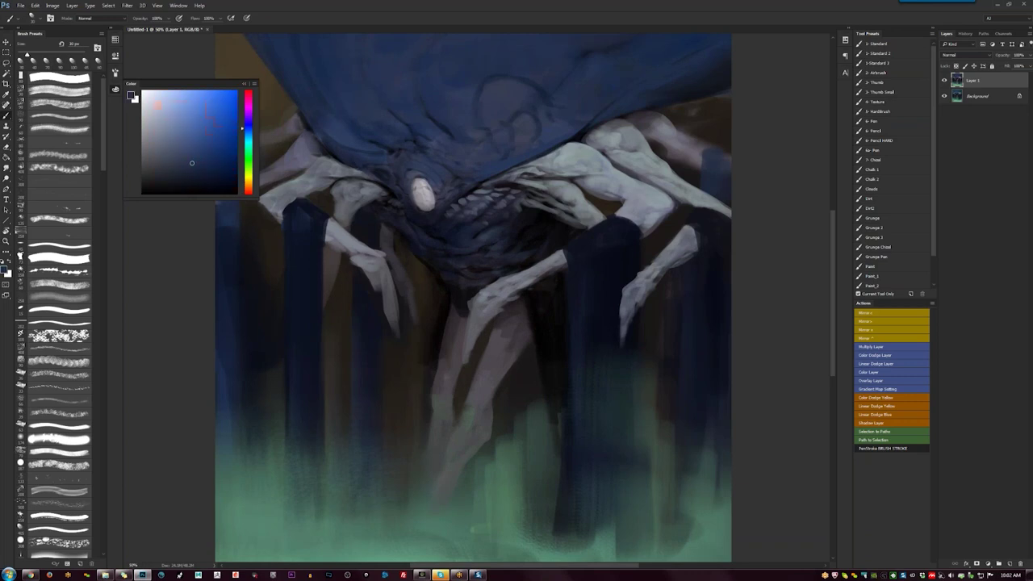
key(d)
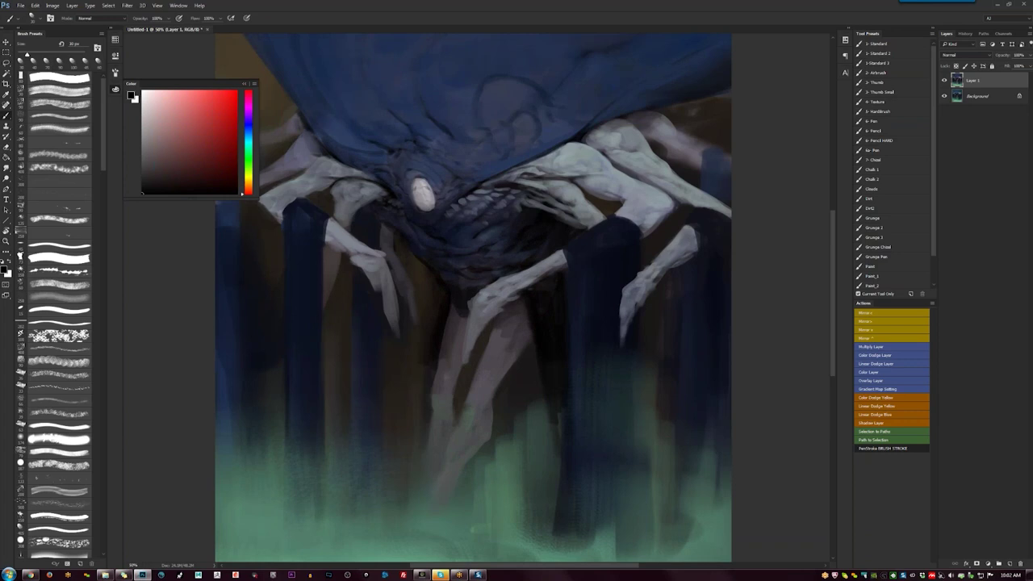
Tone the blue body above the eye with sampled blues at 33.3% zoom, using a 125 to 200 px brush.
key(z)
alt+click(520, 233)
alt+click(521, 233)
alt+click(520, 233)
key(F2)
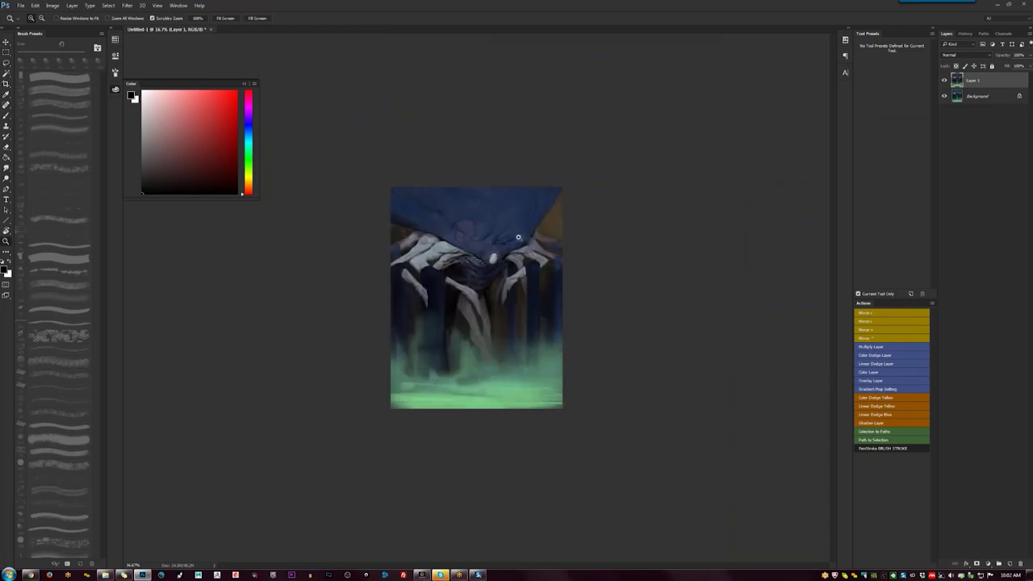
click(521, 233)
key(b)
key(bracketright)
key(bracketright)
key(bracketright)
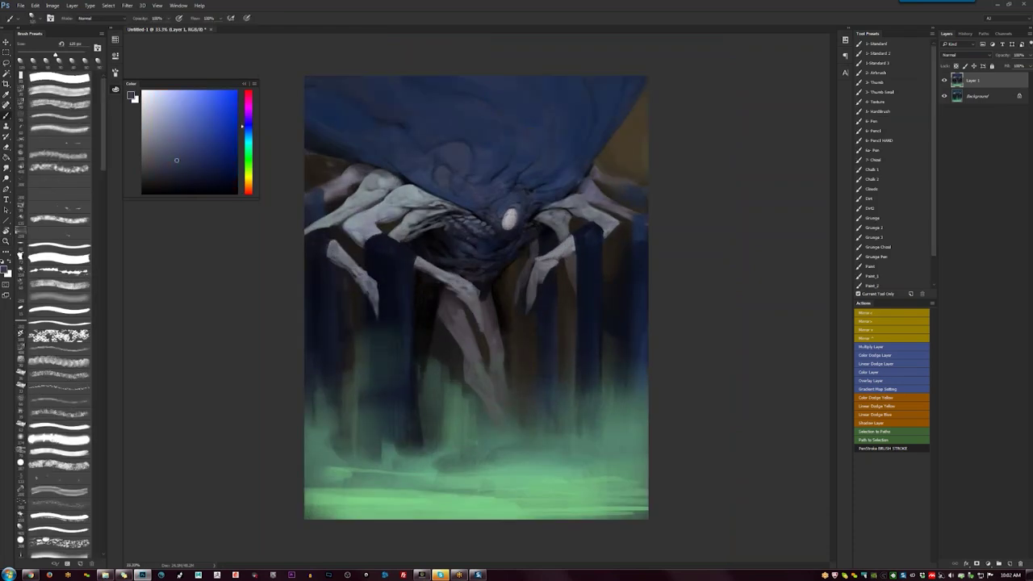
key(F2)
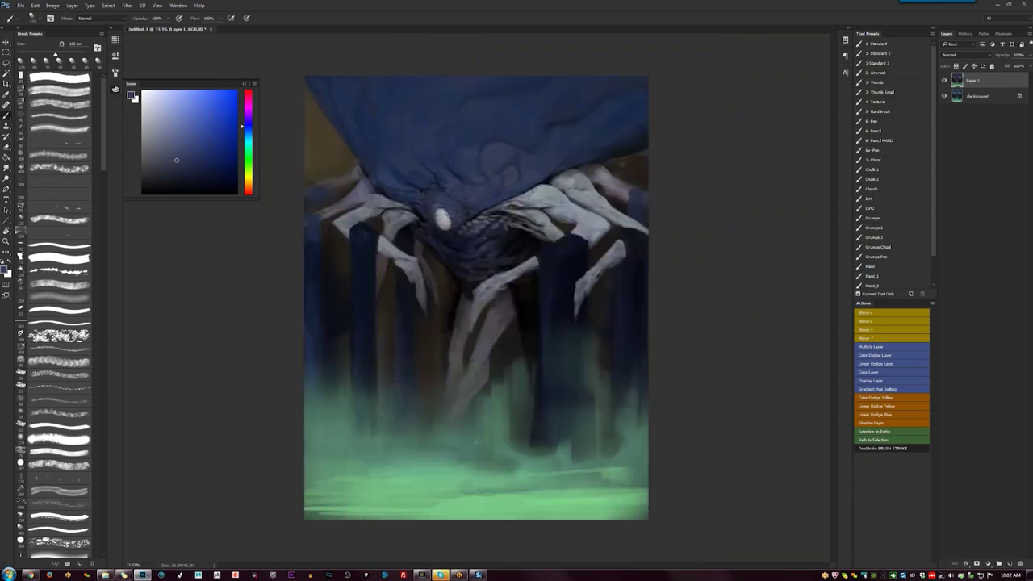
alt+click(392, 179)
key(bracketright)
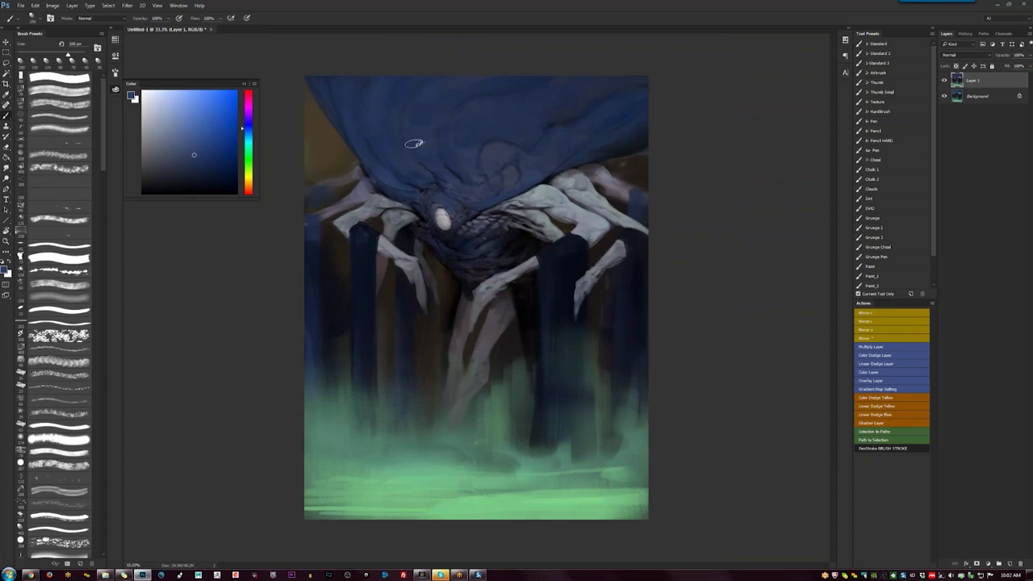
Darken the body's outer edge above the smaller arms with broad black strokes, and reduce the brush to 400 px.
key(d)
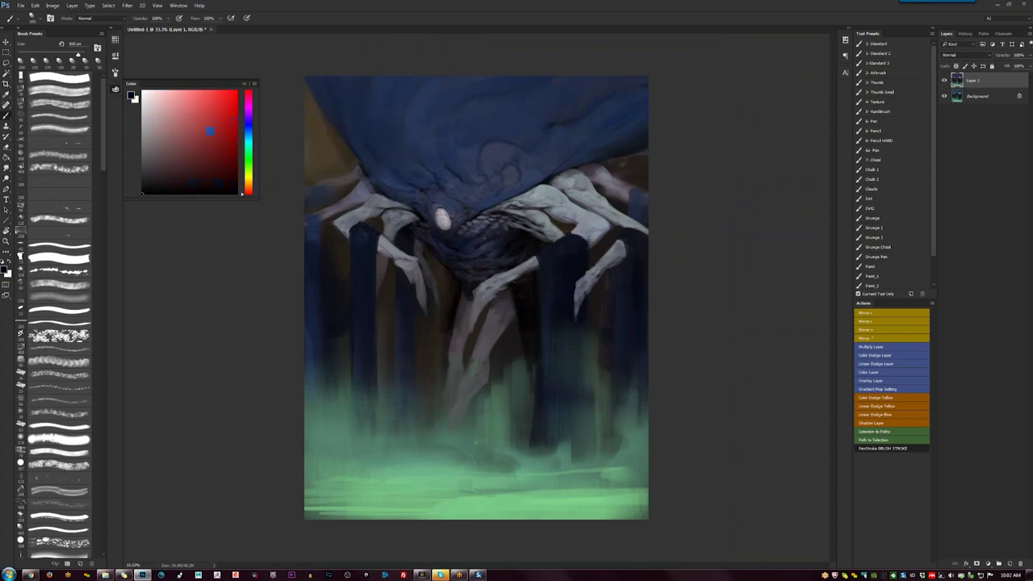
key(bracketright)
key(bracketright)
key(bracketright)
key(bracketright)
key(bracketright)
key(bracketright)
key(bracketright)
key(bracketright)
key(bracketright)
drag(359, 121, 402, 189)
key(bracketleft)
key(bracketleft)
key(bracketleft)
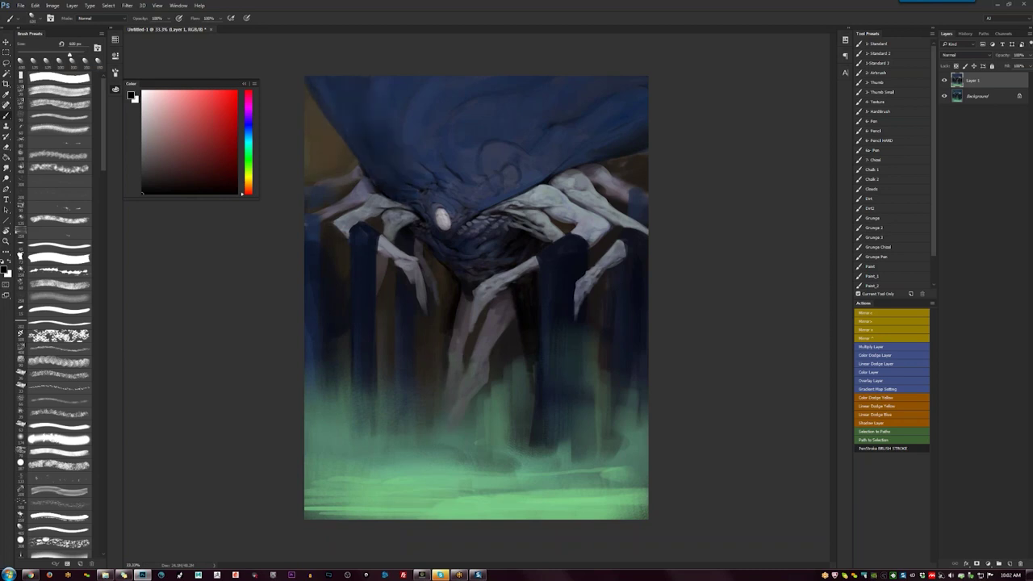
Deepen the shadow along the body's edge with sampled dark blues, reduce the brush to 100 px and mirror the canvas.
alt+click(398, 204)
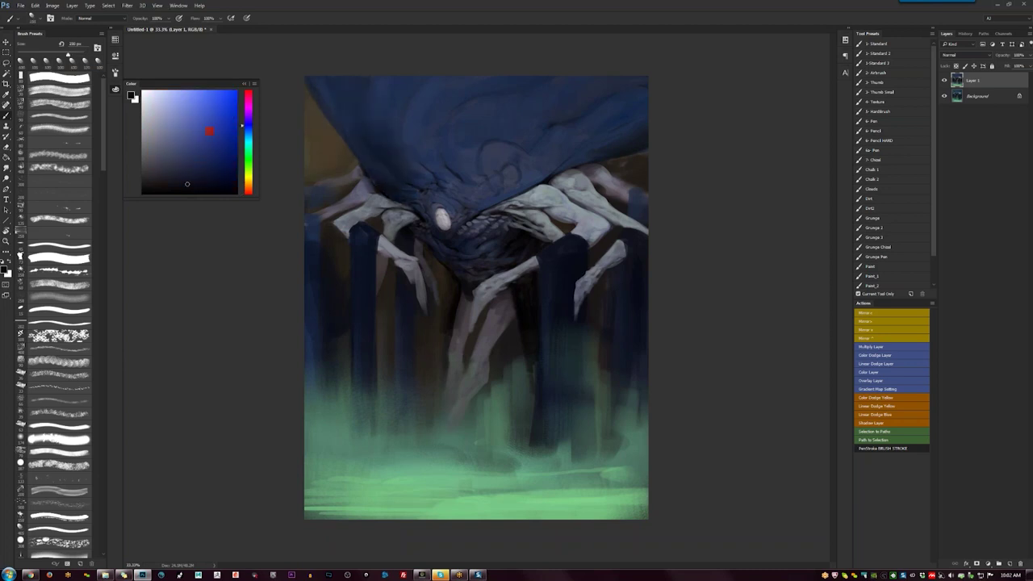
key(bracketleft)
alt+click(391, 155)
alt+click(388, 161)
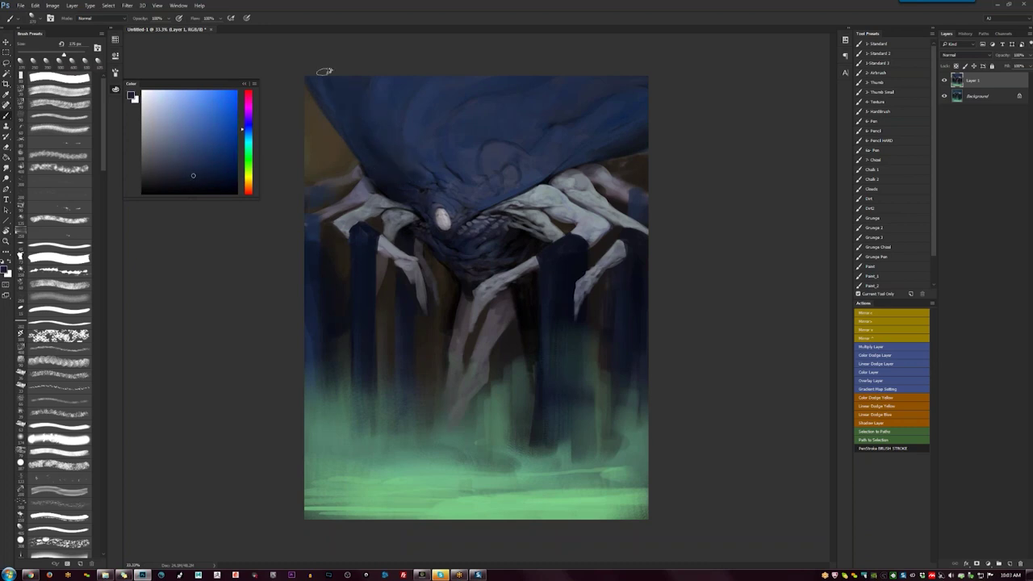
key(bracketleft)
key(bracketleft)
drag(351, 157, 364, 179)
drag(338, 134, 351, 154)
key(F2)
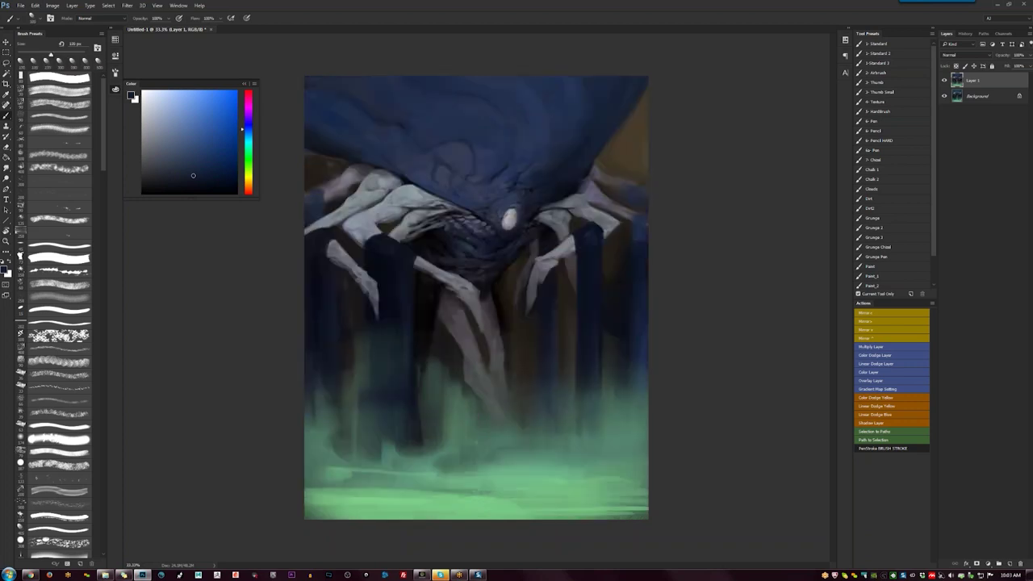
Shade the lower body beneath the eye and beside the large arm with nearby sampled tones.
alt+click(475, 246)
key(bracketleft)
alt+click(466, 260)
alt+click(468, 253)
drag(445, 236, 434, 253)
Soften the body surface around the circular marking with sampled blue at 300 px, mirror the canvas and reduce the brush to 275 px.
key(bracketright)
key(bracketright)
key(bracketright)
key(bracketright)
key(bracketright)
key(bracketright)
alt+click(460, 192)
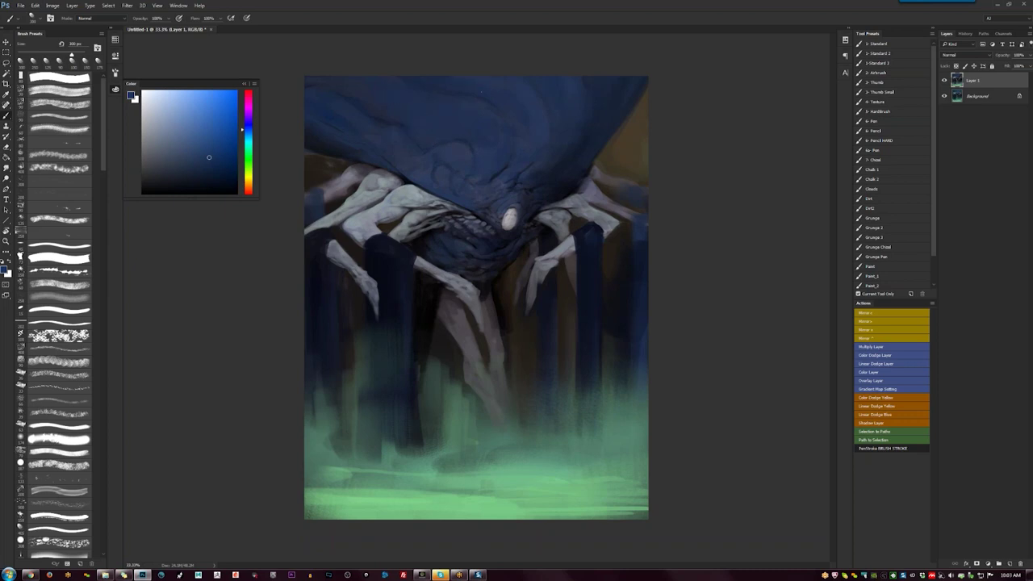
key(F1)
key(bracketleft)
key(bracketleft)
key(bracketleft)
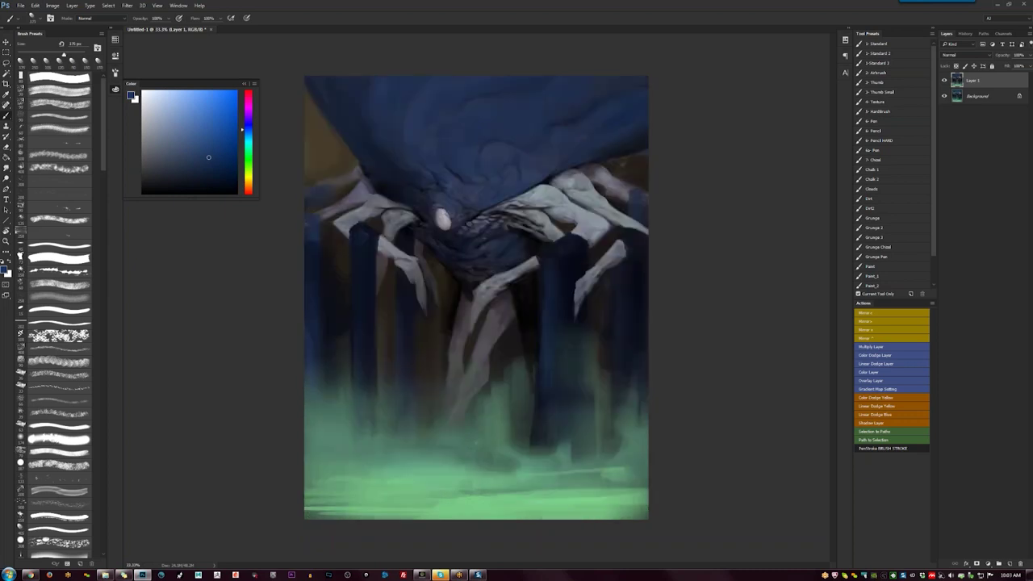
Define the upper edge of the white eye with a small brush in black and sampled grey at 66.7% zoom.
key(z)
click(465, 188)
click(464, 187)
key(b)
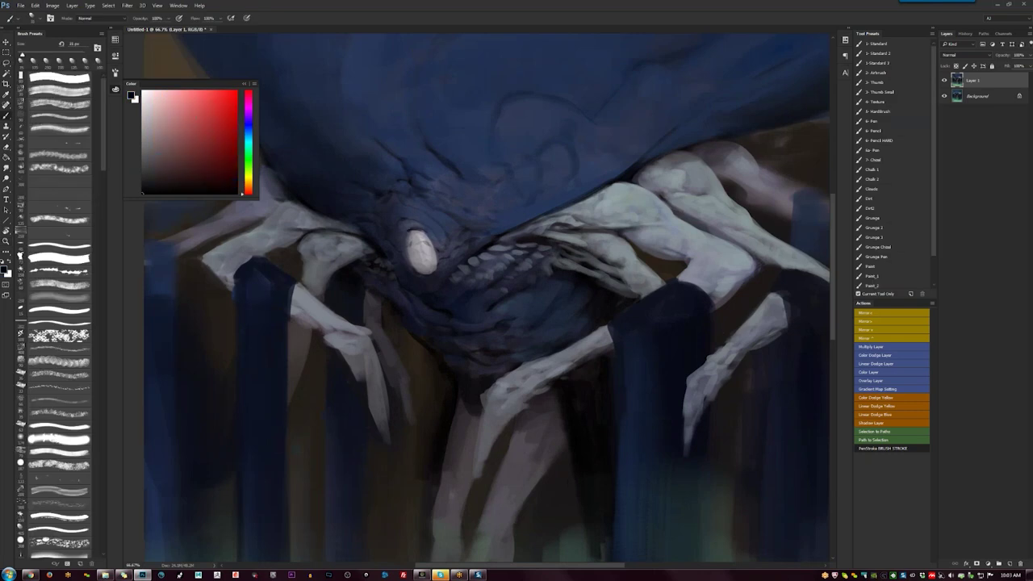
alt+click(415, 245)
key(bracketleft)
key(bracketleft)
drag(410, 236, 411, 247)
alt+click(413, 242)
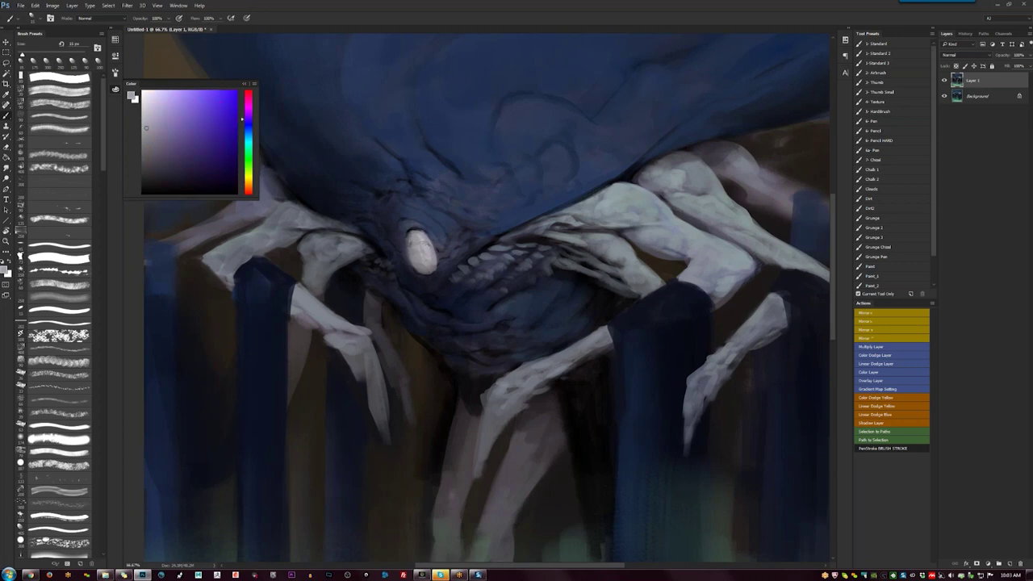
Darken the opposite rim of the eye with black, sample grey from its lower edge and check the mirrored canvas.
key(d)
mouse_move(436, 251)
mouse_down()
mouse_move(435, 264)
mouse_move(436, 253)
mouse_up()
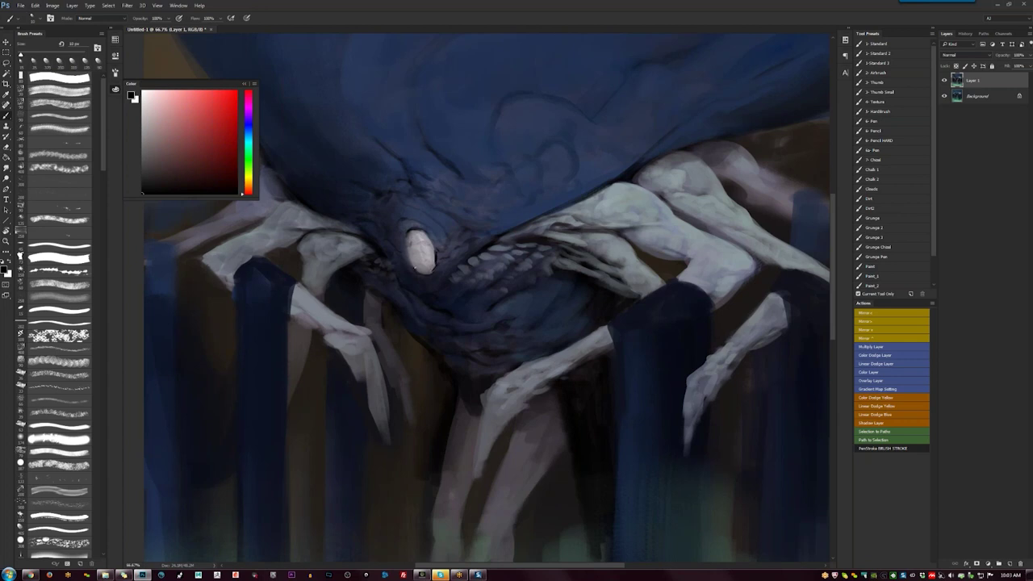
alt+click(415, 266)
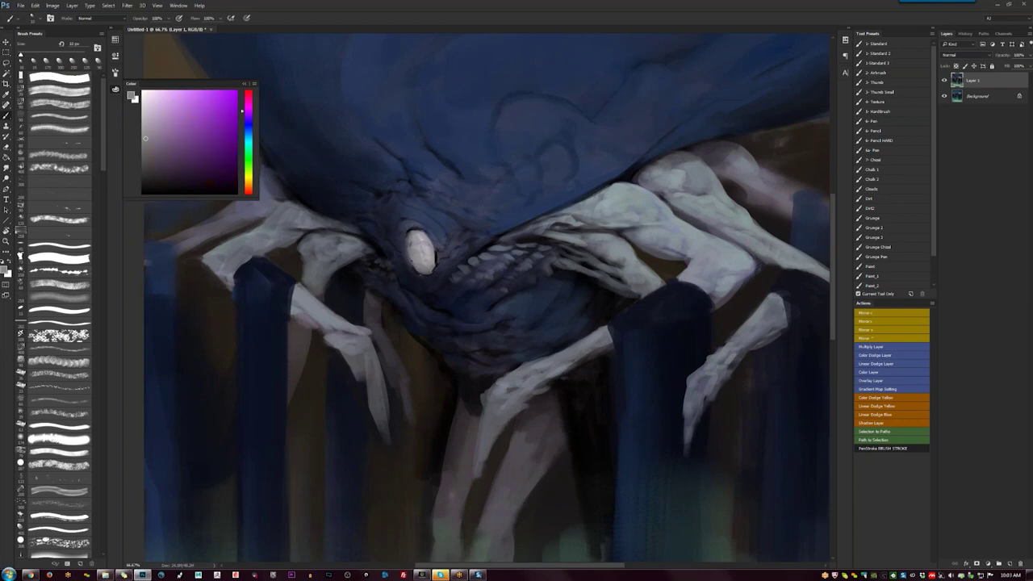
key(F2)
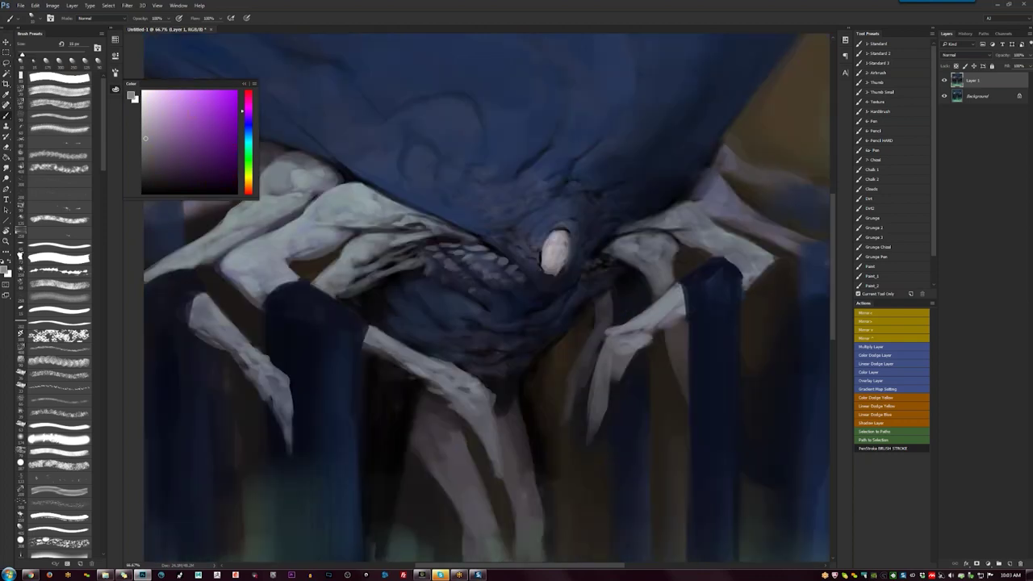
key(F1)
key(Tab)
key(Tab)
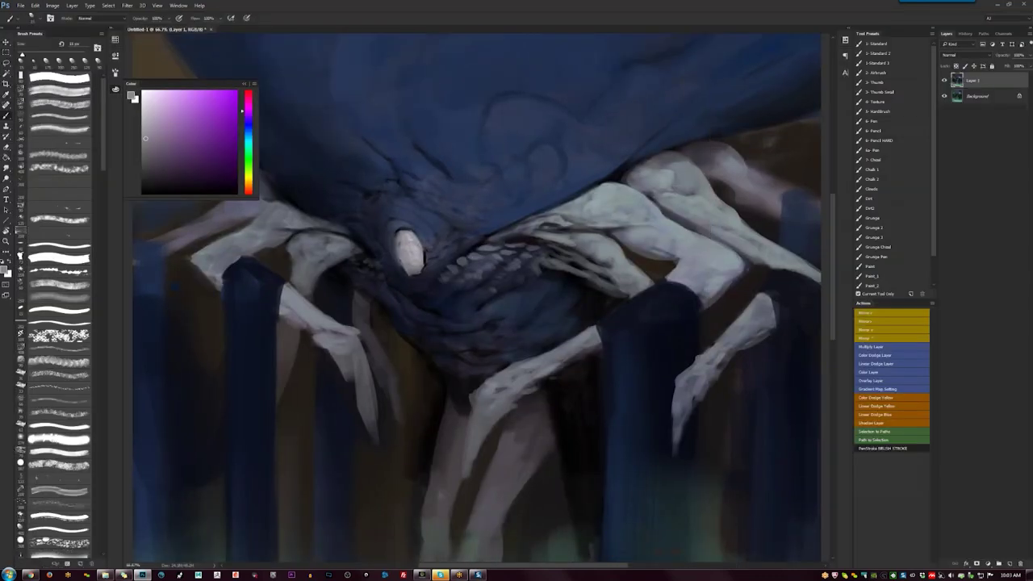
Shade the lower part of the eye with a muted blue and sampled grey-blue tones, and mirror the canvas.
drag(249, 147, 251, 138)
click(188, 134)
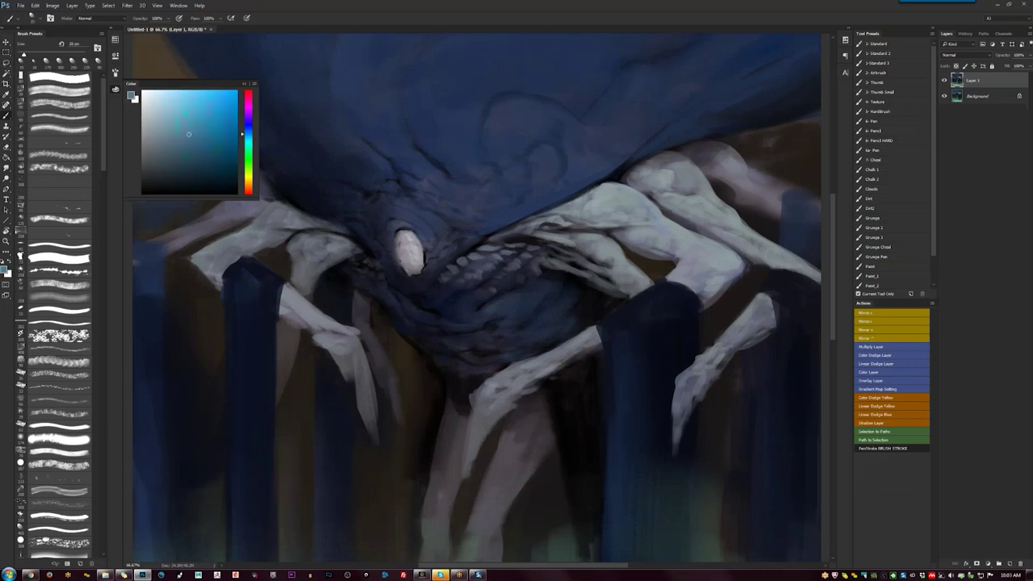
alt+click(413, 268)
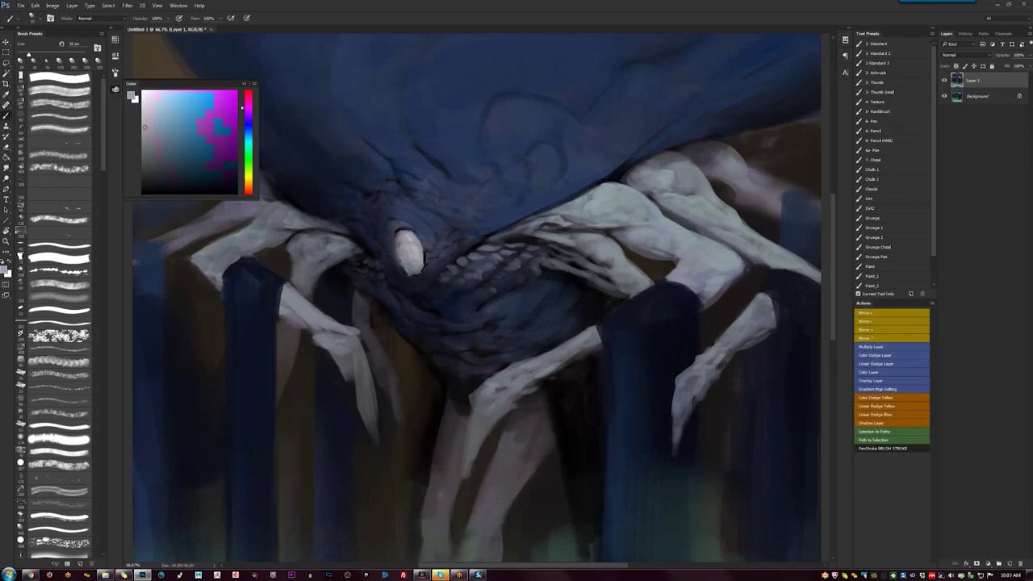
alt+click(410, 269)
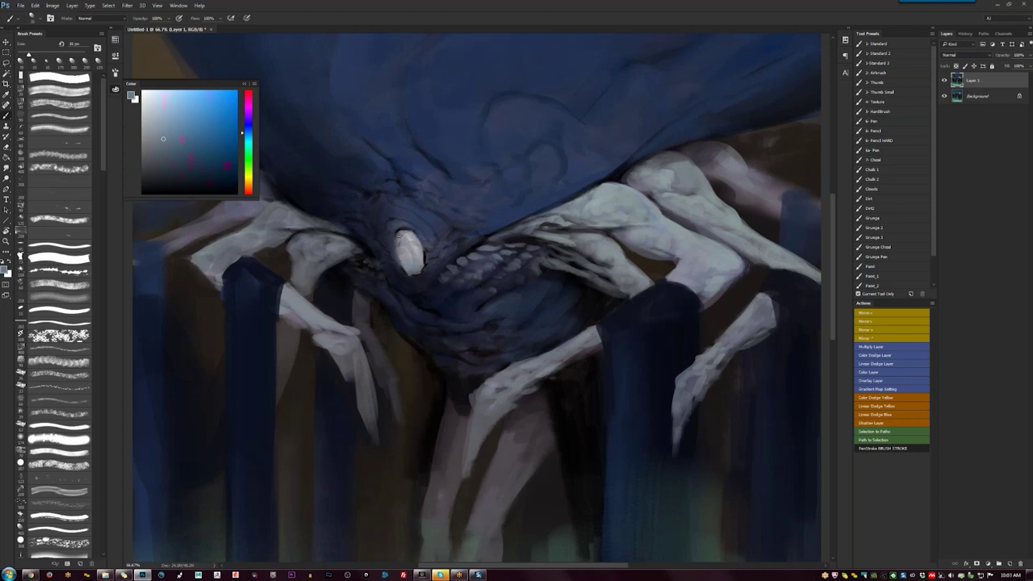
alt+click(403, 266)
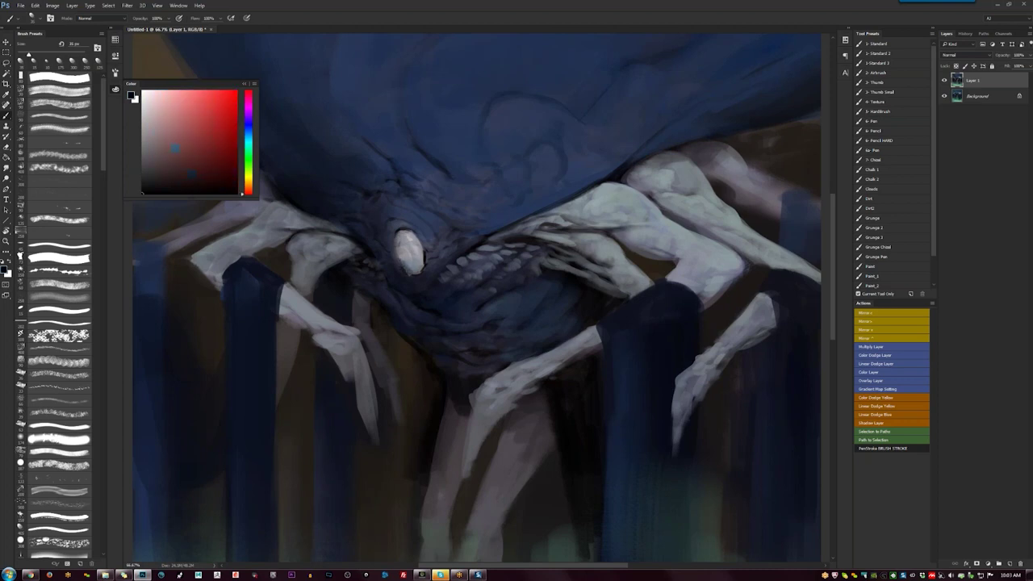
alt+click(408, 268)
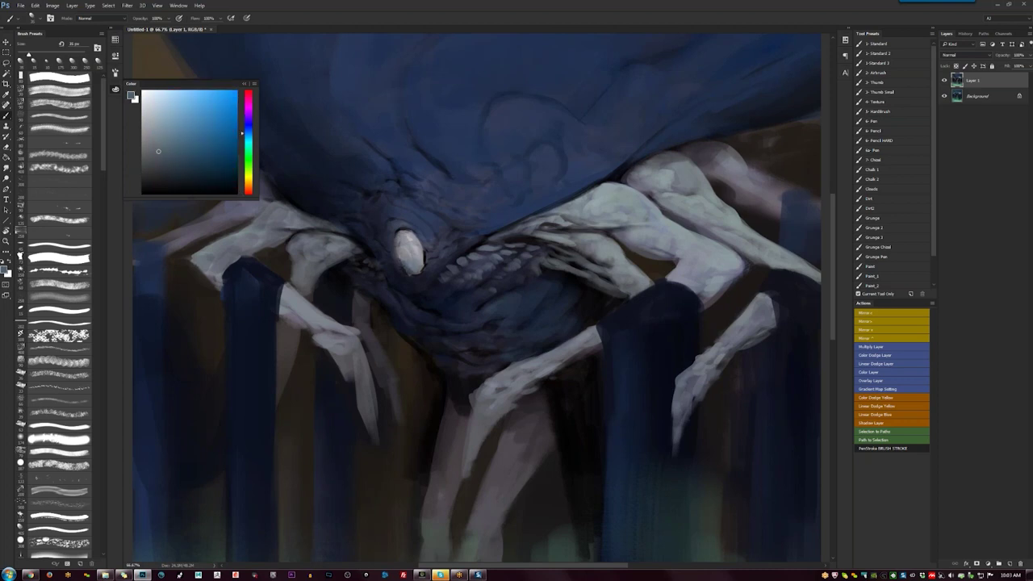
key(h)
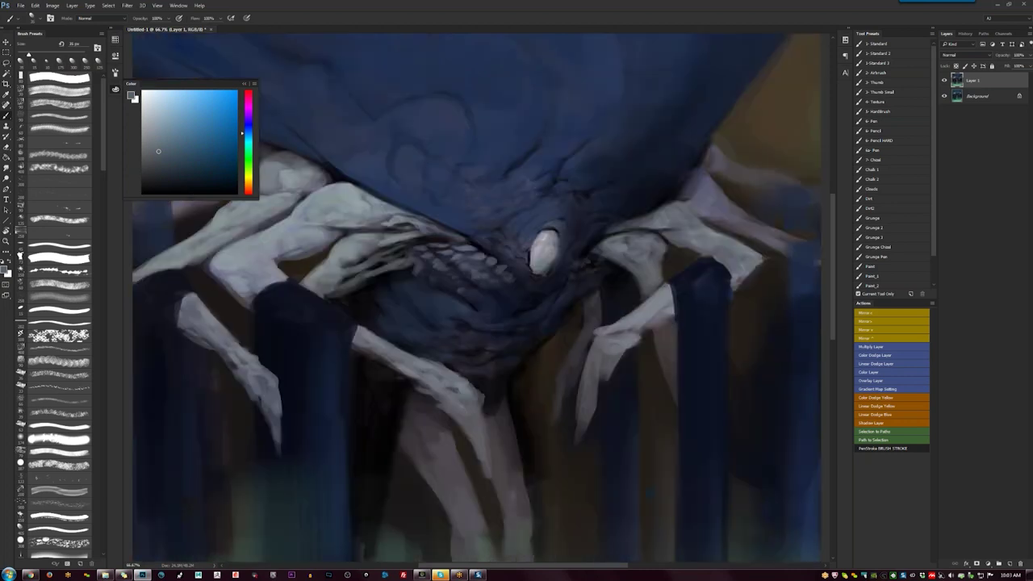
Refine the eye and the wrinkled folds of the lower body with the panels hidden, mirroring the canvas between strokes.
key(Tab)
drag(566, 235, 565, 245)
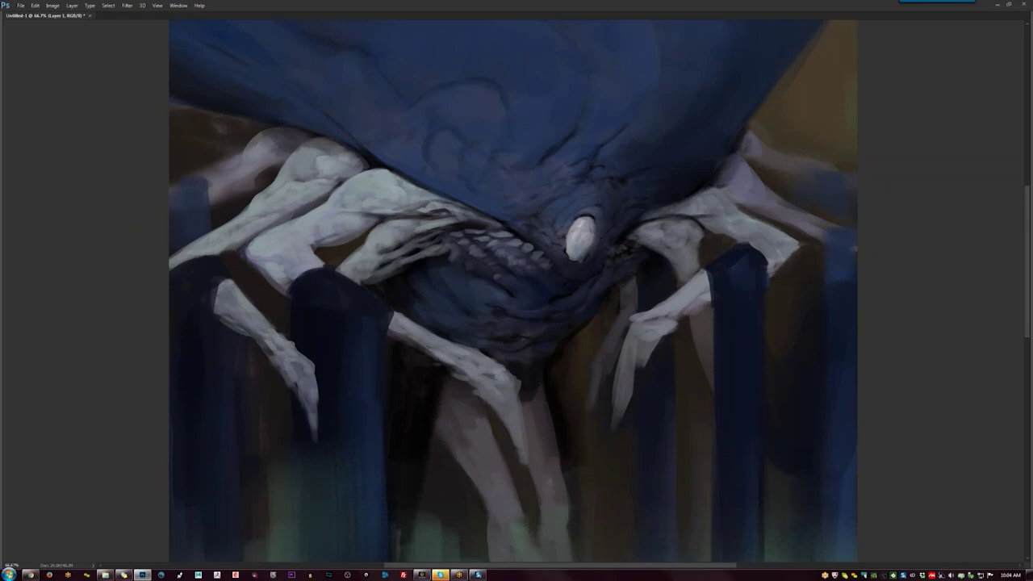
key(h)
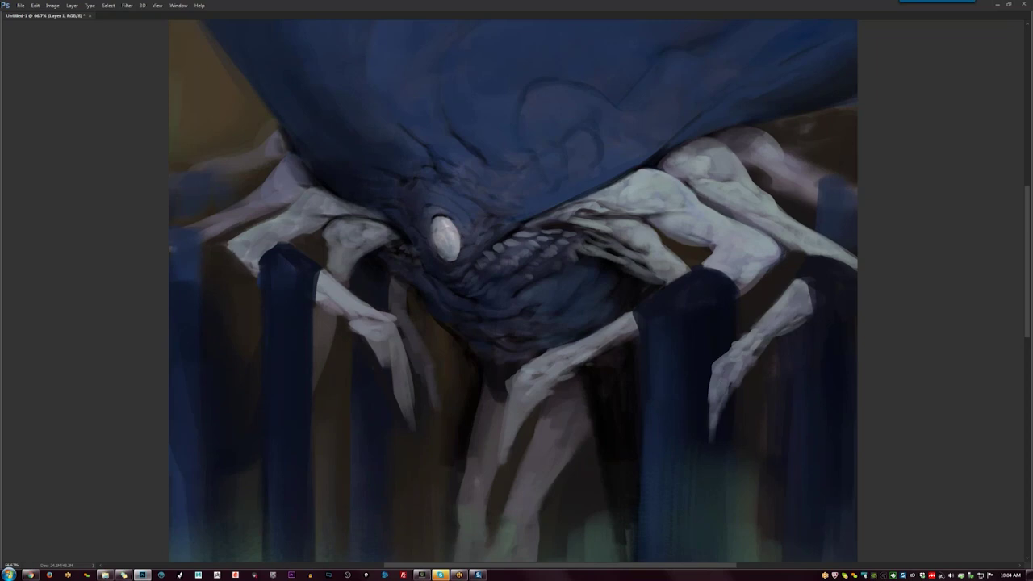
key(ctrl+shift+h)
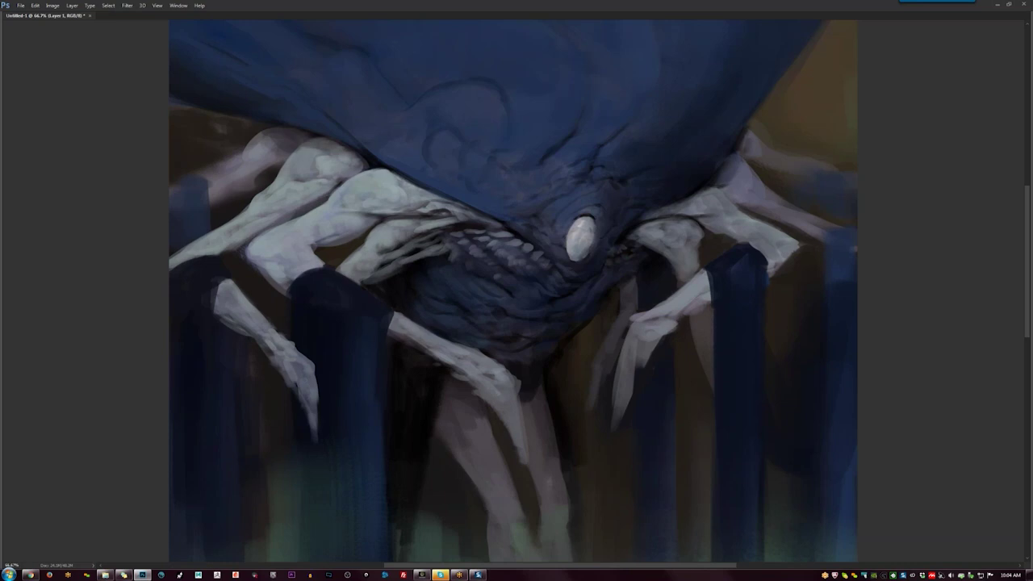
alt+click(556, 330)
alt+click(556, 329)
alt+click(556, 329)
key(Tab)
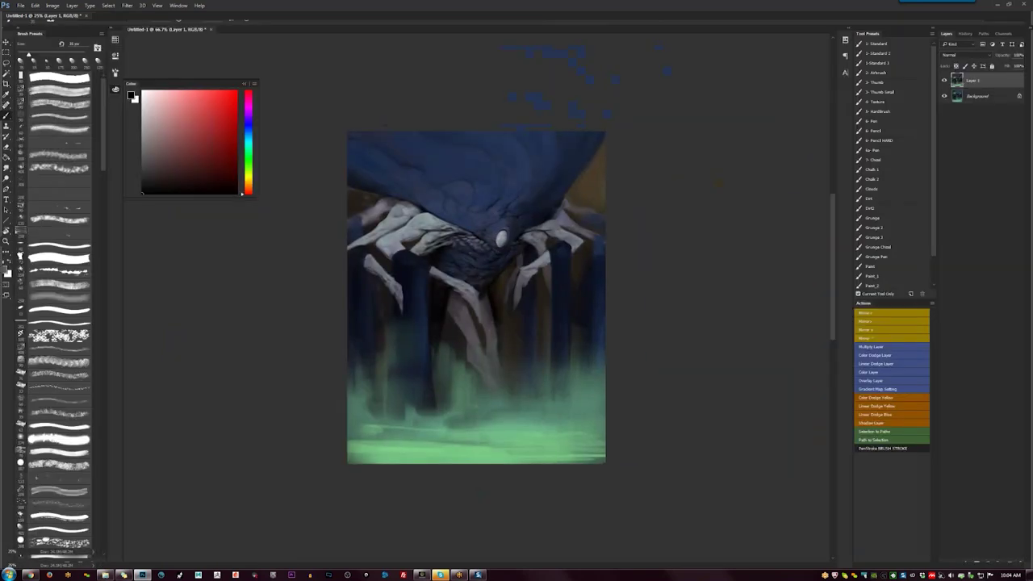
Mirror the canvas and rework the body around the circular marking with sampled blue at 66.7% zoom, using a 30 px brush.
key(F2)
ctrl+click(475, 290)
ctrl+click(474, 289)
ctrl+click(474, 290)
drag(474, 290, 485, 394)
alt+click(522, 111)
key(bracketleft)
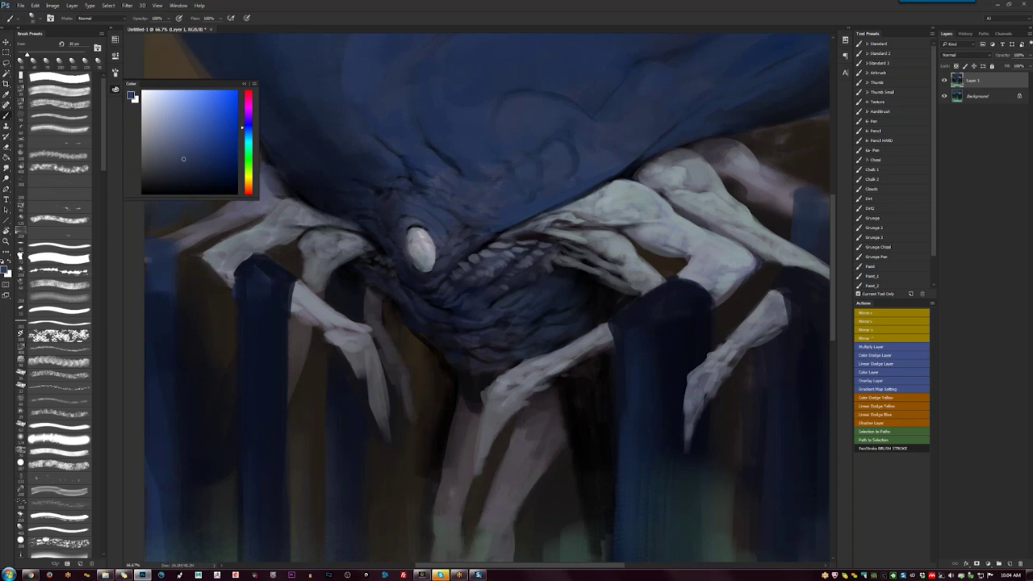
Extend the lower tip of the body over the legs with sampled dark blue at 40 px, and darken its edges.
alt+click(469, 376)
key(bracketright)
key(bracketright)
key(bracketright)
mouse_move(470, 376)
mouse_down()
mouse_move(452, 361)
mouse_move(474, 395)
mouse_up()
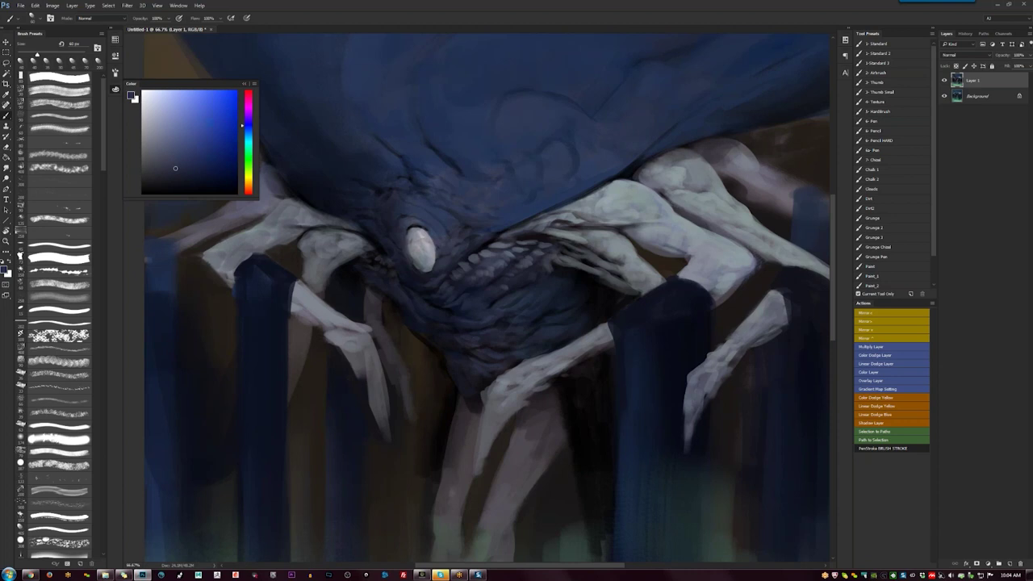
alt+click(452, 355)
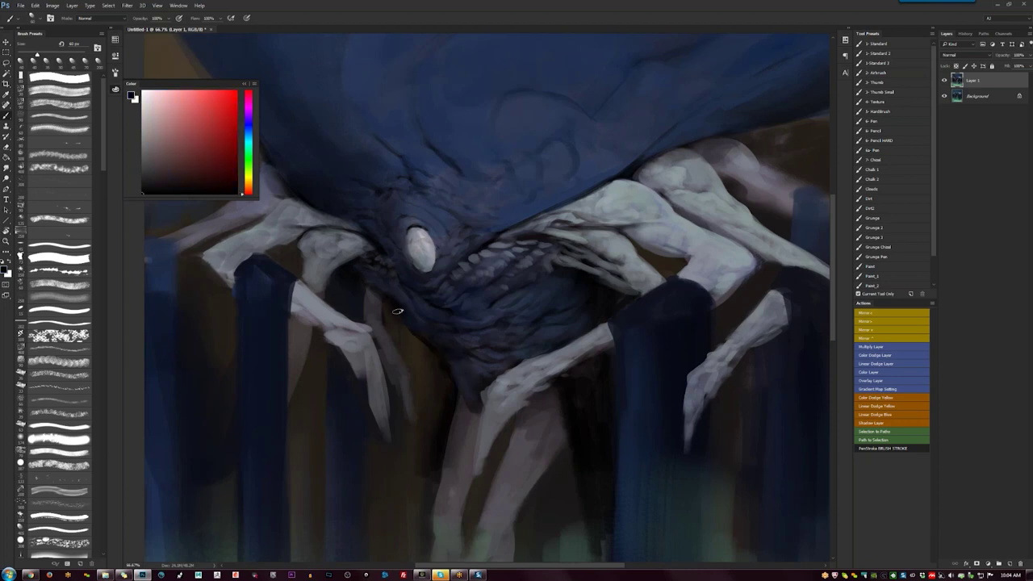
alt+click(394, 278)
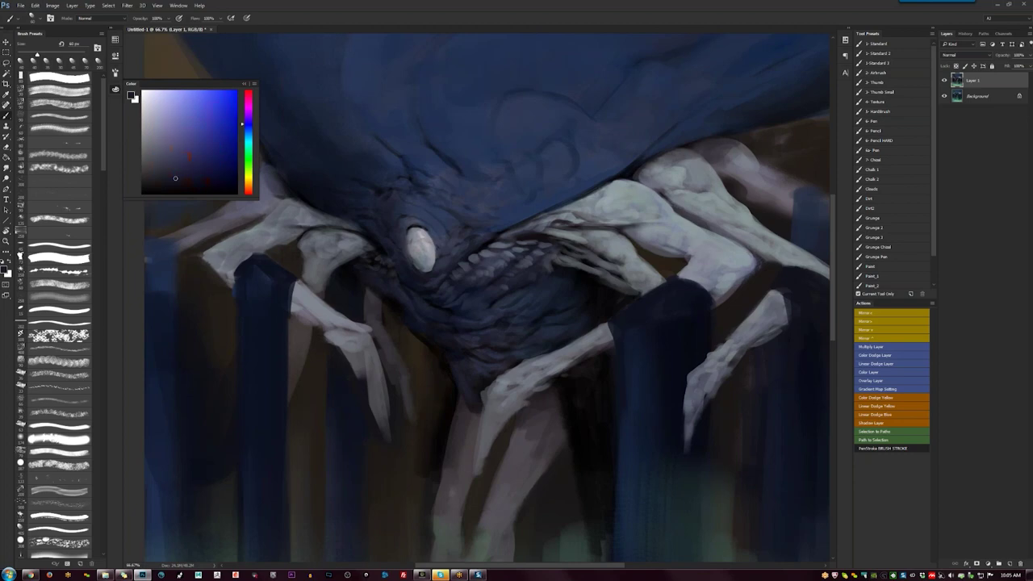
Mirror the canvas and paint dark shading bands on the thigh of the rear leg with sampled tones at 66.7% zoom.
key(ctrl+space)
ctrl+alt+click(492, 300)
ctrl+alt+click(492, 300)
ctrl+alt+click(493, 300)
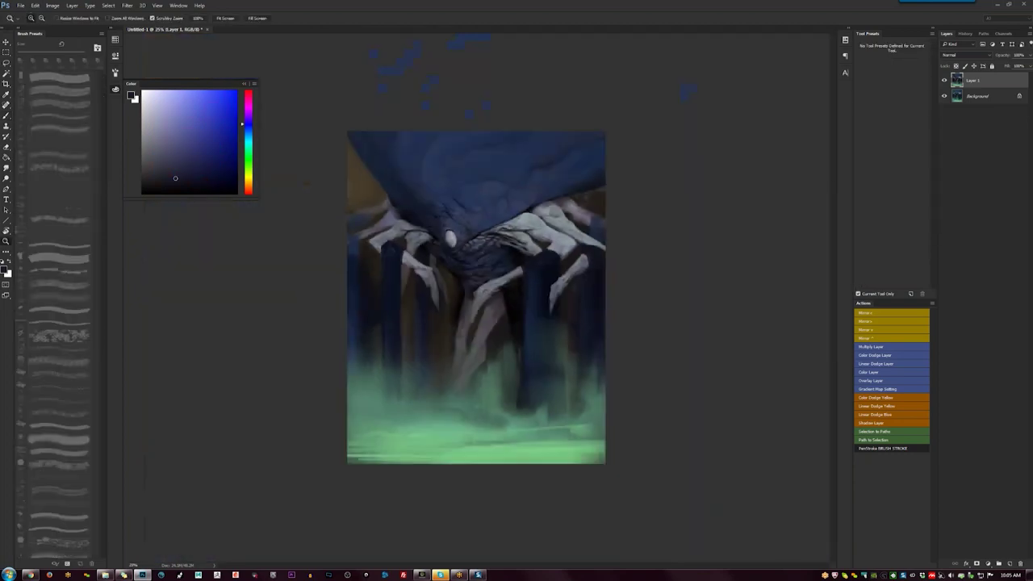
key(F2)
key(ctrl+space)
ctrl+click(494, 300)
ctrl+click(494, 300)
scroll(495, 302, up, 1)
key(b)
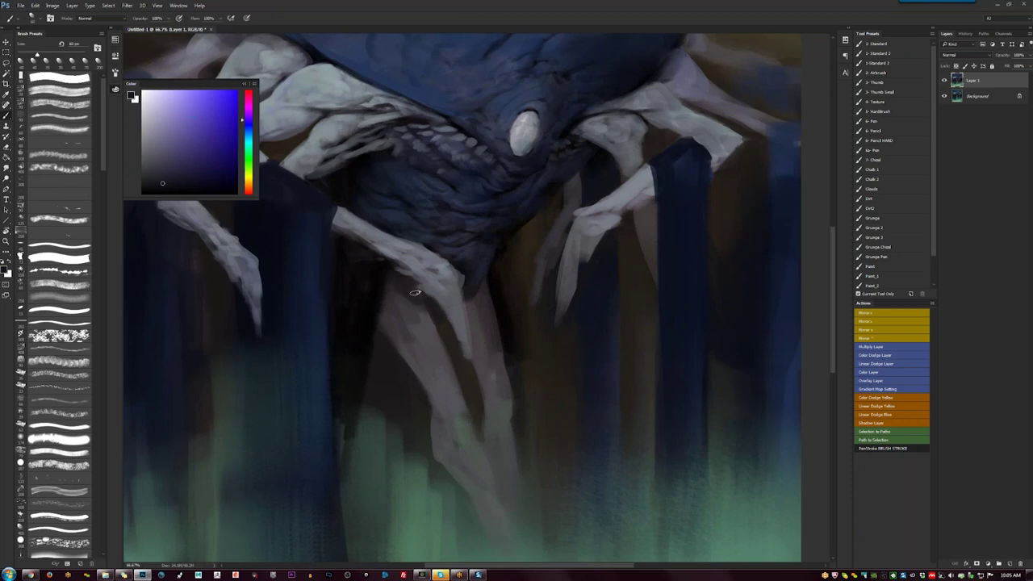
alt+click(393, 280)
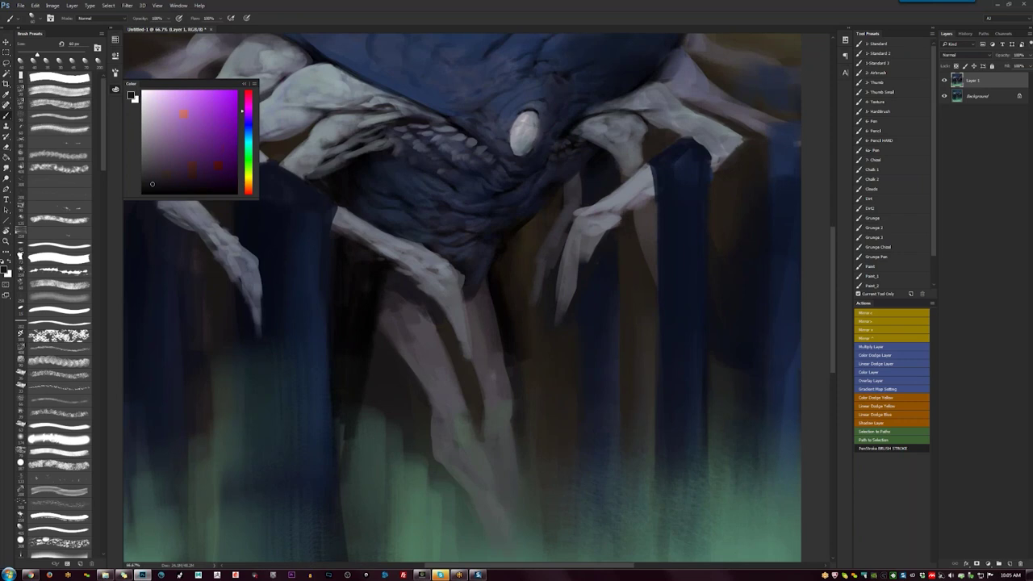
drag(429, 323, 403, 331)
alt+click(405, 329)
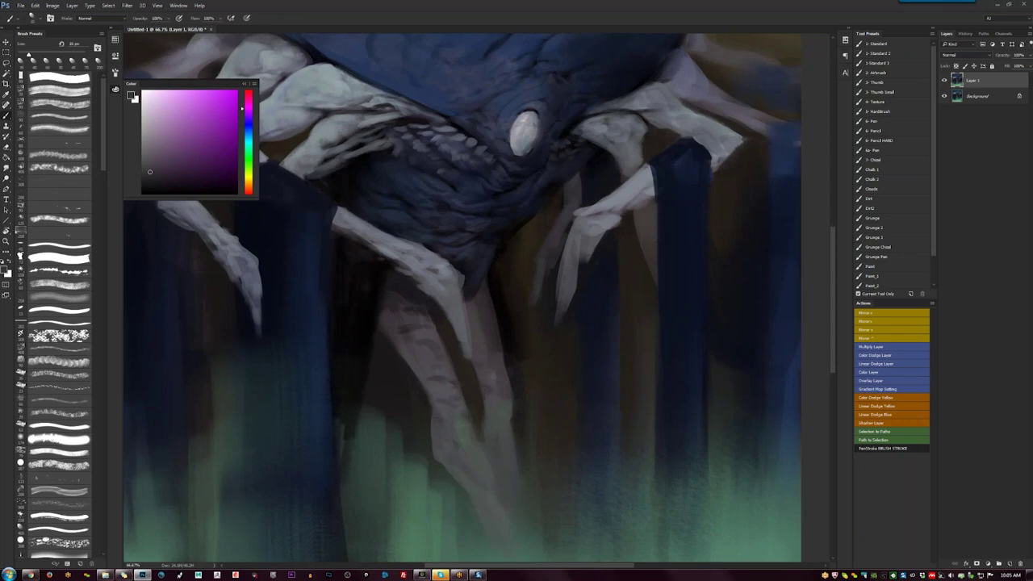
Sharpen the hanging claws and the forearm below the body with sampled blue-grey tones.
alt+click(454, 324)
drag(452, 326, 469, 367)
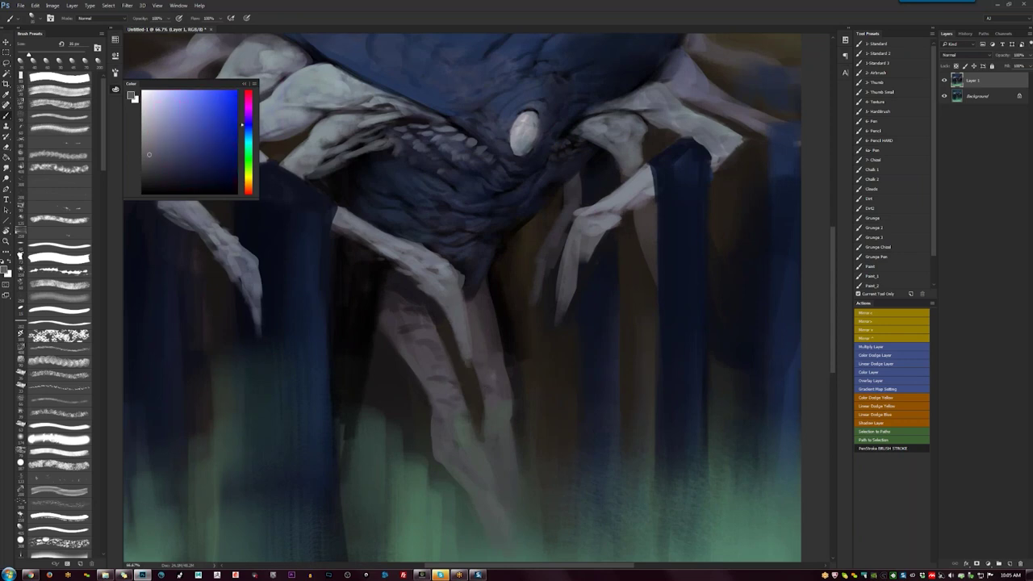
drag(563, 288, 559, 334)
alt+click(562, 302)
mouse_move(578, 277)
mouse_down()
mouse_move(617, 223)
mouse_move(577, 219)
mouse_move(592, 205)
mouse_move(574, 215)
mouse_move(630, 208)
mouse_up()
alt+click(593, 216)
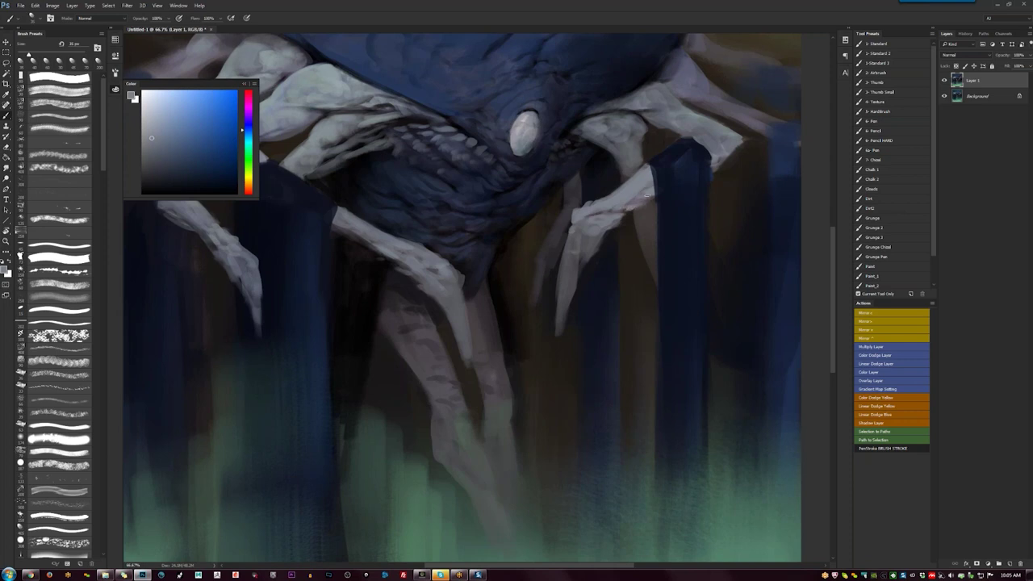
Mirror the canvas back and forth and examine the whole composition at reduced zoom.
key(F2)
drag(461, 316, 587, 422)
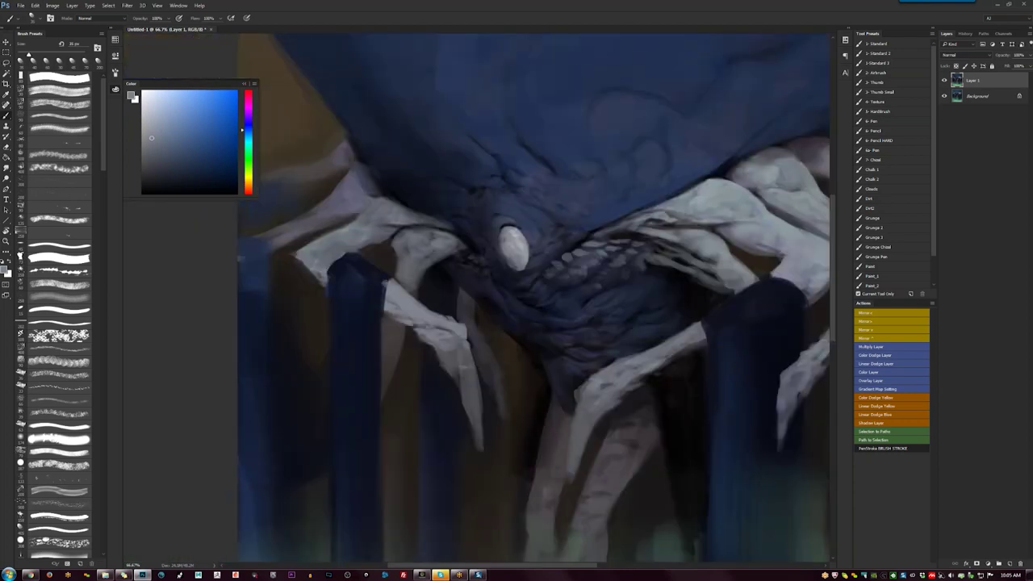
key(z)
alt+click(430, 319)
alt+click(429, 321)
click(486, 293)
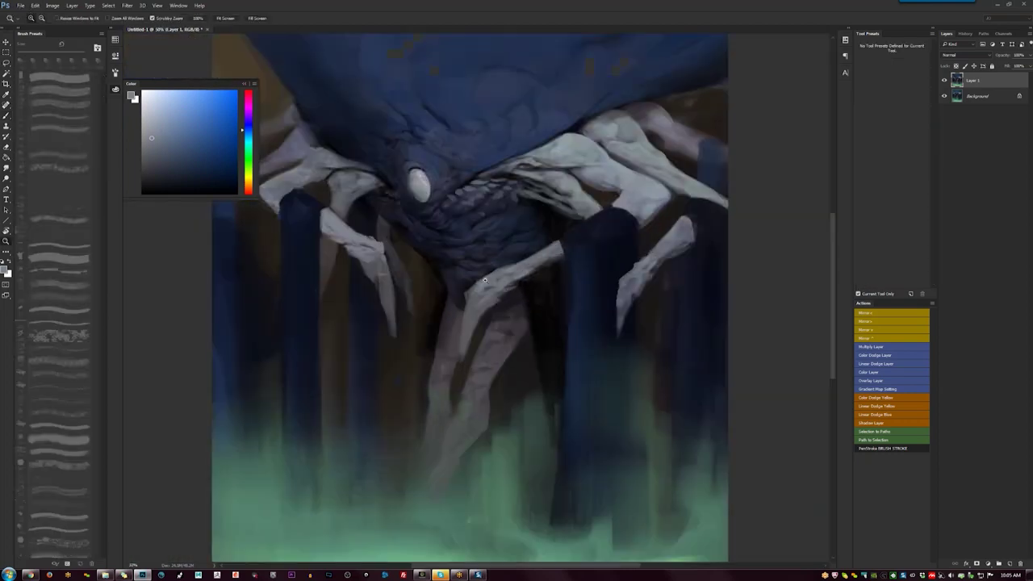
key(F2)
alt+click(482, 323)
alt+click(480, 331)
Put a merged copy of the painting on a new layer and nudge the body's side edge in Liquify with an 800 brush.
key(Tab)
key(Tab)
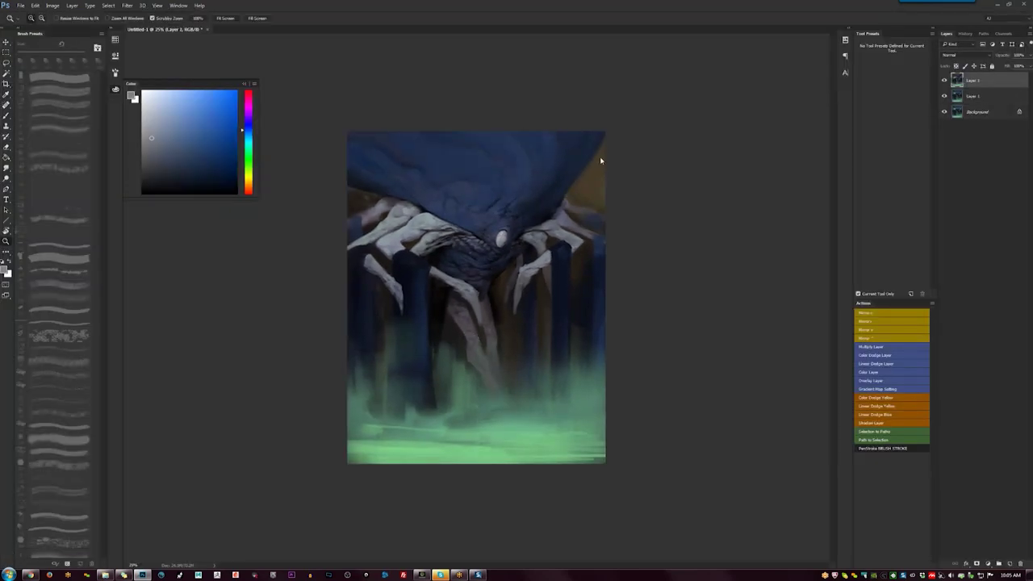
key(ctrl+shift+x)
key(bracketright)
key(bracketright)
drag(552, 149, 548, 144)
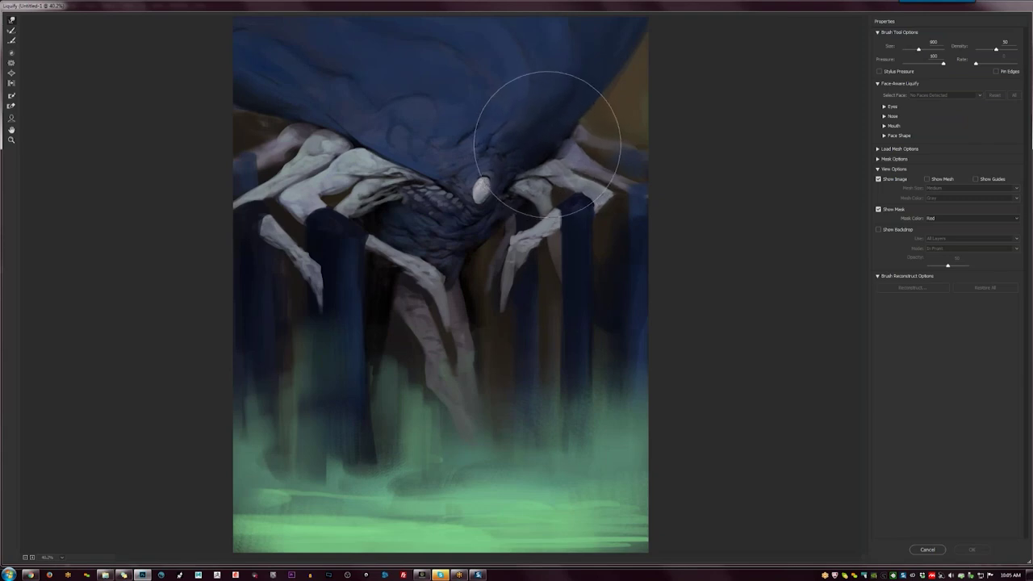
Reduce the Liquify brush to 600, shift the eye toward the near body edge, push that edge inward and apply the filter.
key(bracketleft)
key(bracketleft)
mouse_move(485, 164)
mouse_down()
mouse_move(495, 163)
mouse_move(493, 185)
mouse_up()
drag(561, 153, 558, 146)
mouse_move(593, 110)
mouse_down()
mouse_move(544, 139)
mouse_move(567, 119)
mouse_move(546, 156)
mouse_move(562, 121)
mouse_up()
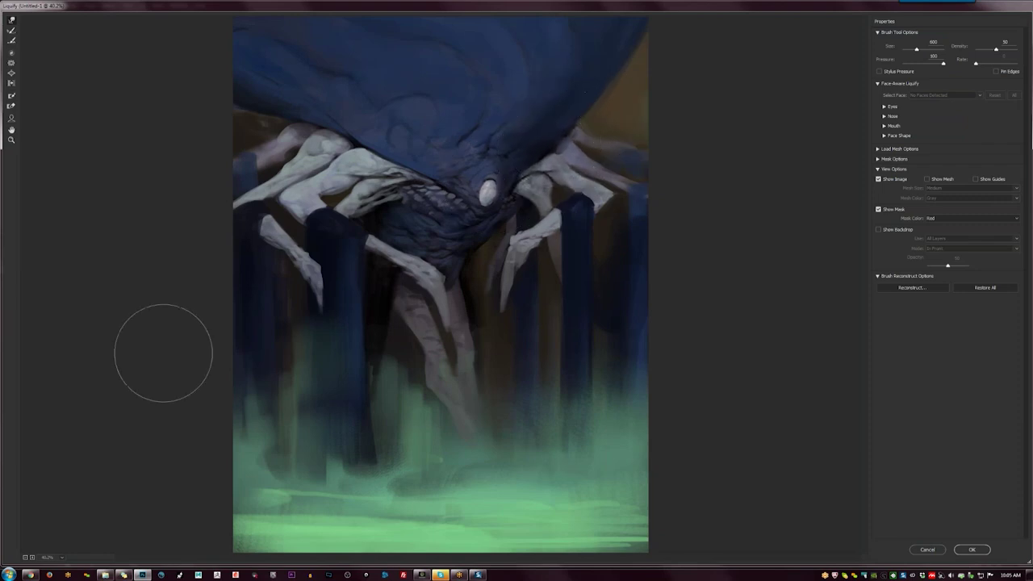
key(Return)
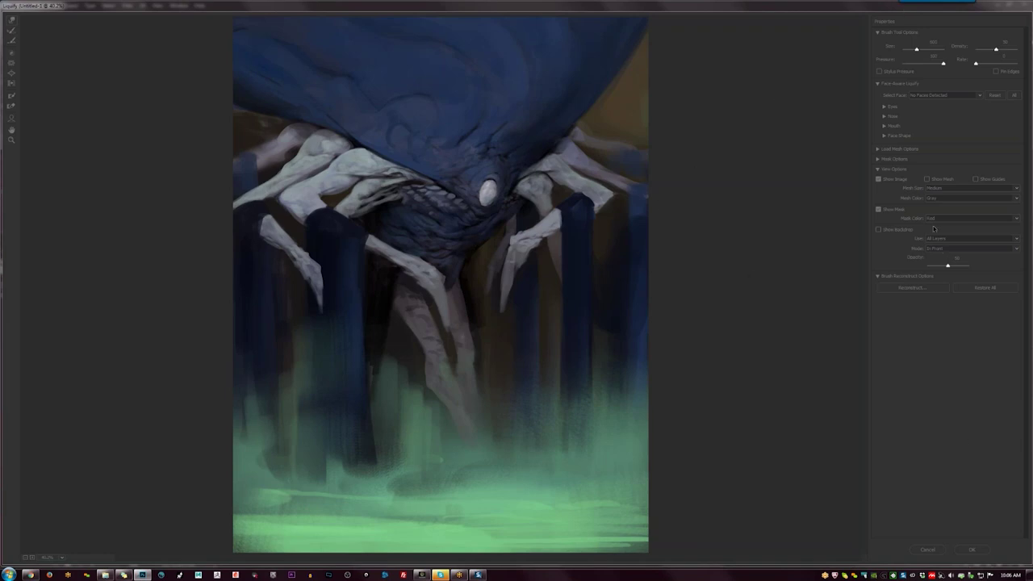
click(972, 550)
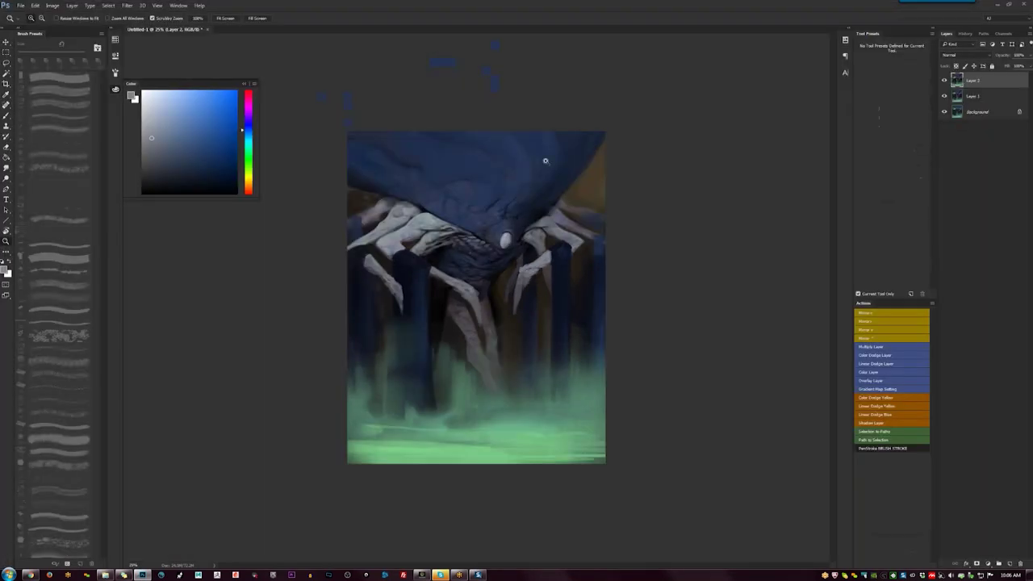
Refine the shoulder of the far arm where it meets the body with tones sampled there at 50% zoom.
key(ctrl+plus)
click(429, 219)
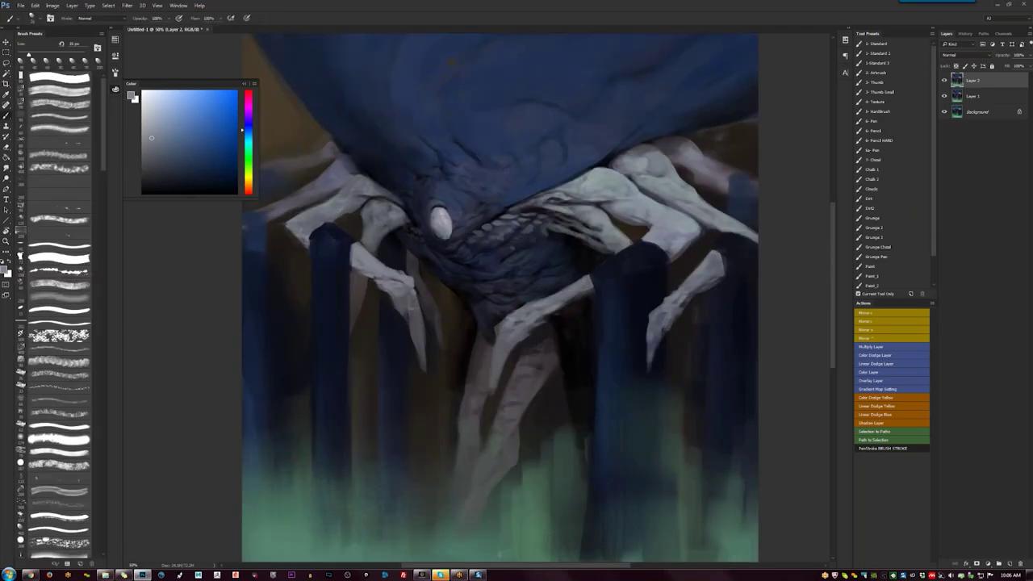
alt+click(347, 165)
mouse_move(342, 156)
mouse_down()
mouse_move(369, 178)
mouse_move(382, 164)
mouse_up()
alt+click(352, 168)
Paint wrinkles around the eye and pale spikes along the fold beneath the body with the panels hidden, mirroring the canvas between strokes.
key(Tab)
drag(640, 172, 603, 199)
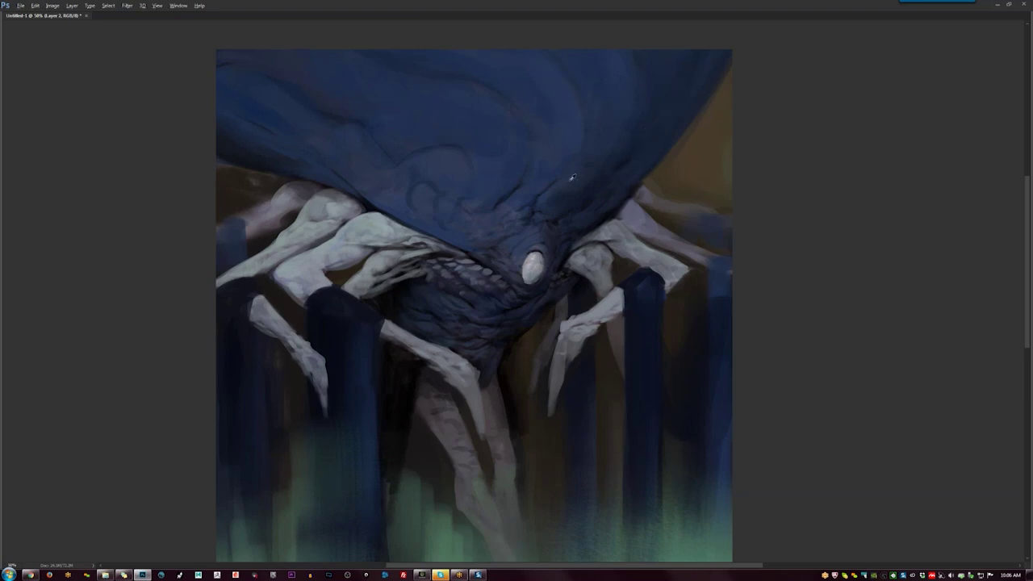
key(ctrl+shift+h)
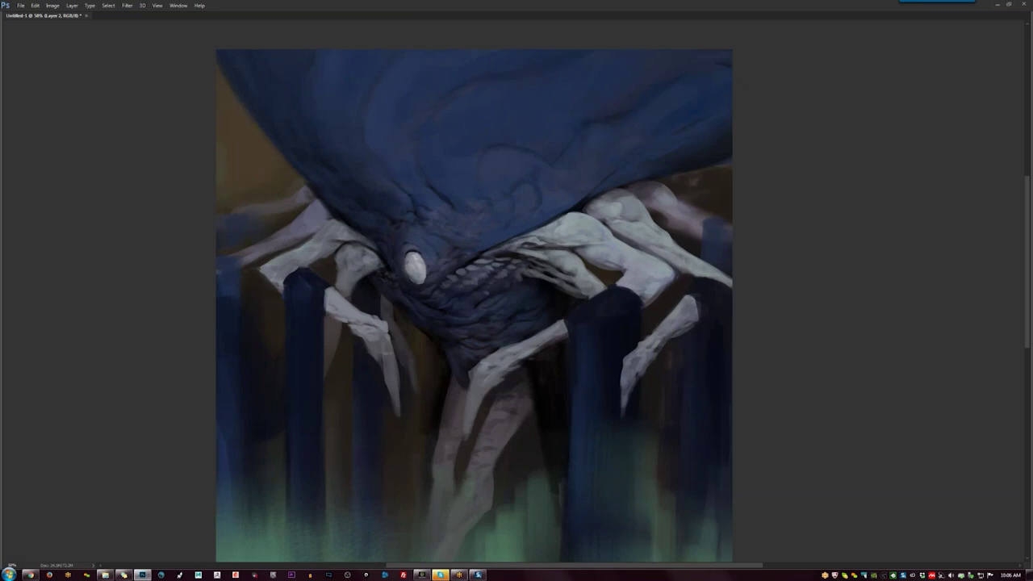
key(ctrl+shift+h)
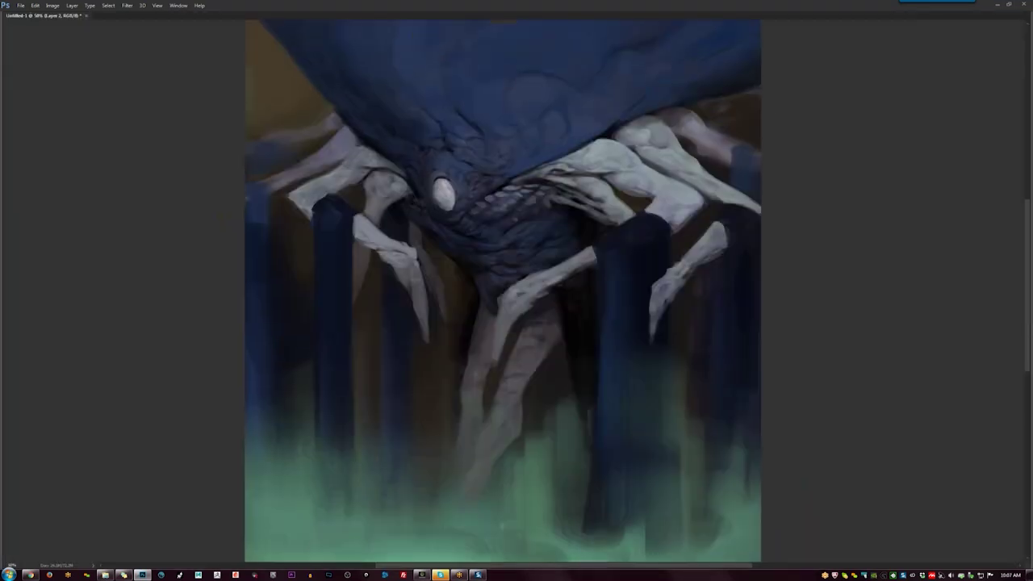
key(ctrl+plus)
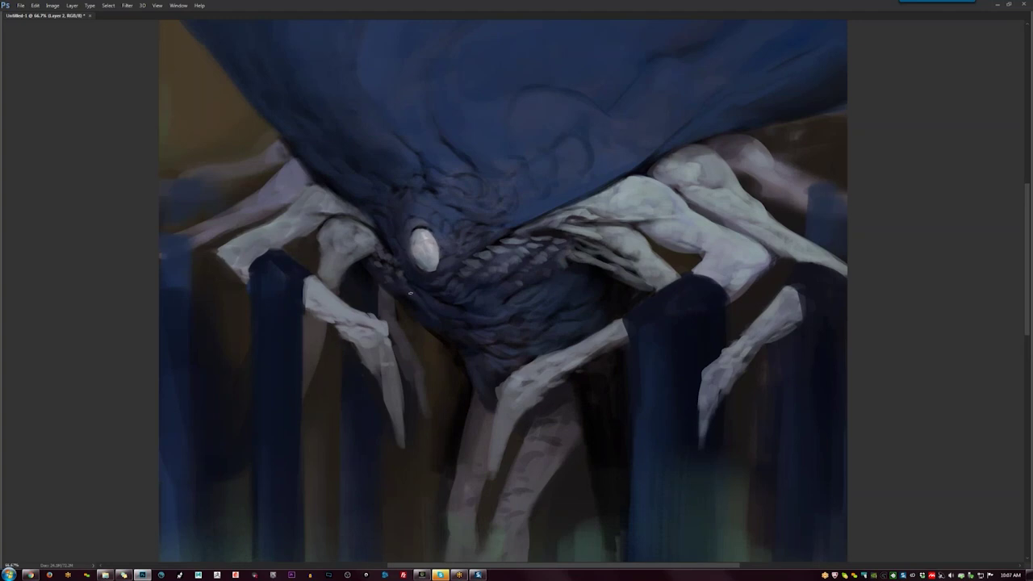
key(ctrl+shift+h)
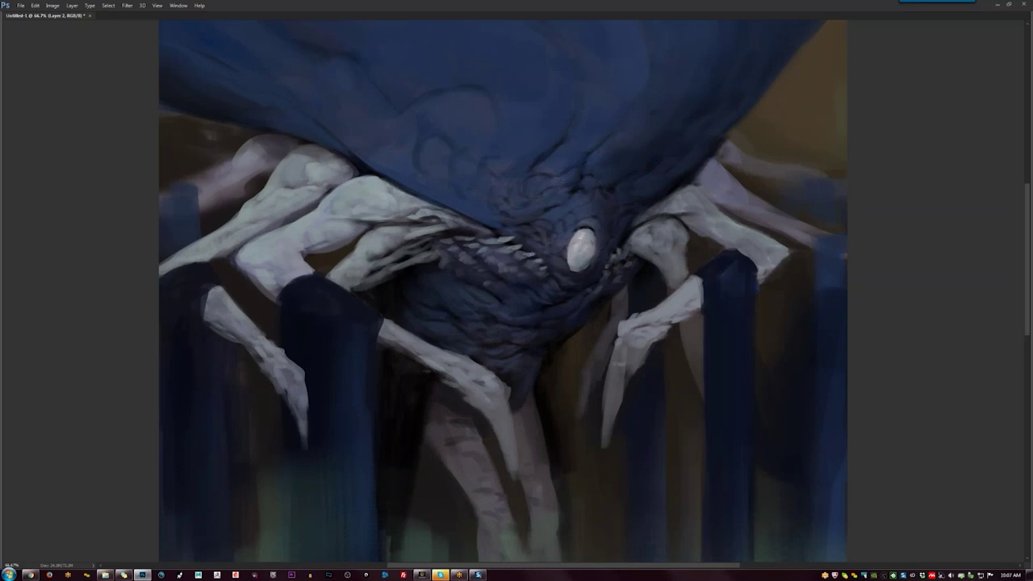
Restore the panels, zoom to 100% on the eye and draw fine black lines across it with a 9 px brush.
key(ctrl+minus)
key(ctrl+minus)
key(ctrl+minus)
key(Tab)
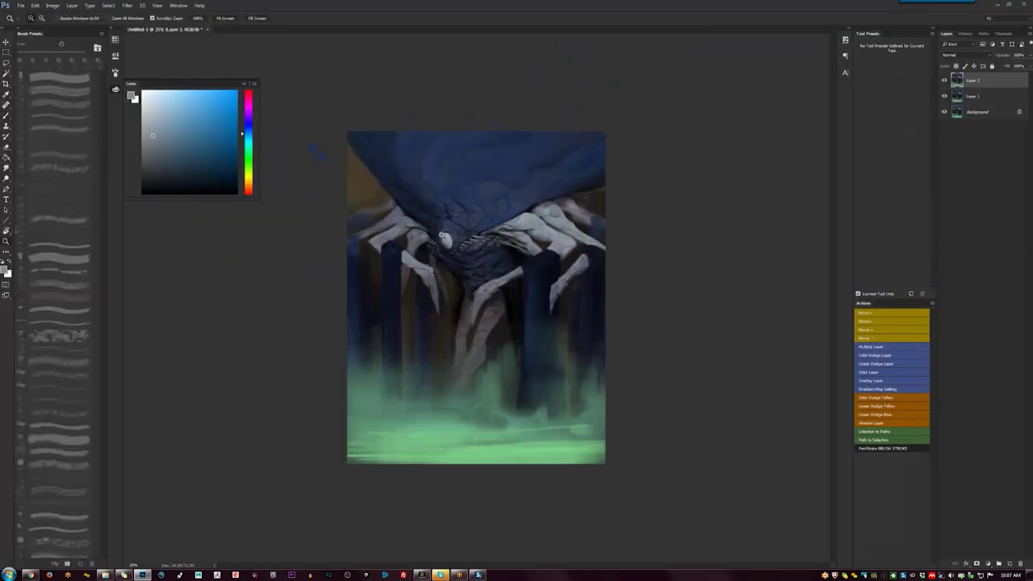
click(441, 235)
click(442, 235)
click(441, 234)
click(441, 235)
key(d)
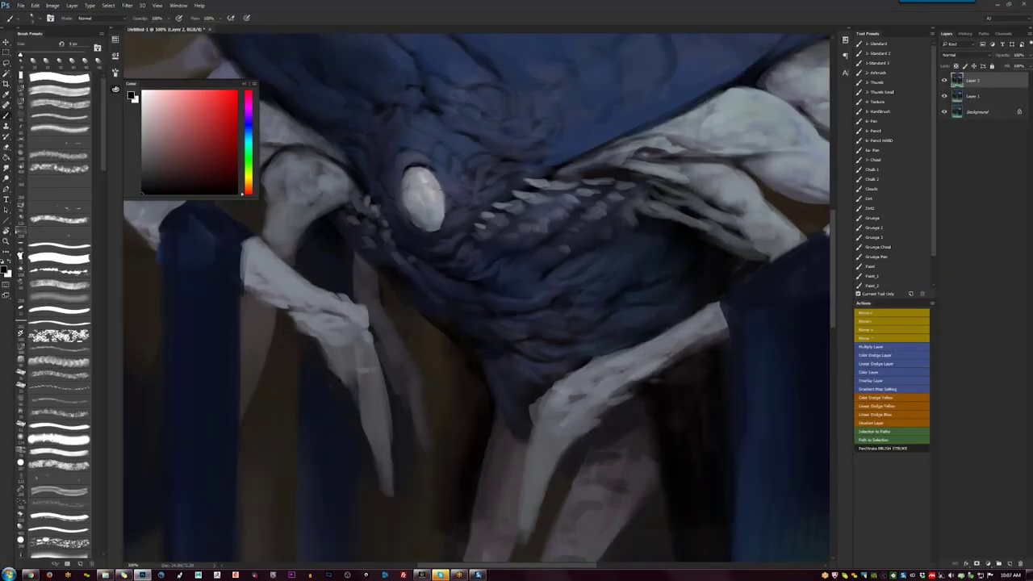
drag(435, 197, 434, 213)
Brush white and sampled light grey over the eye at 20 px, softening the dark lines on it.
key(x)
key(bracketright)
key(bracketright)
key(bracketright)
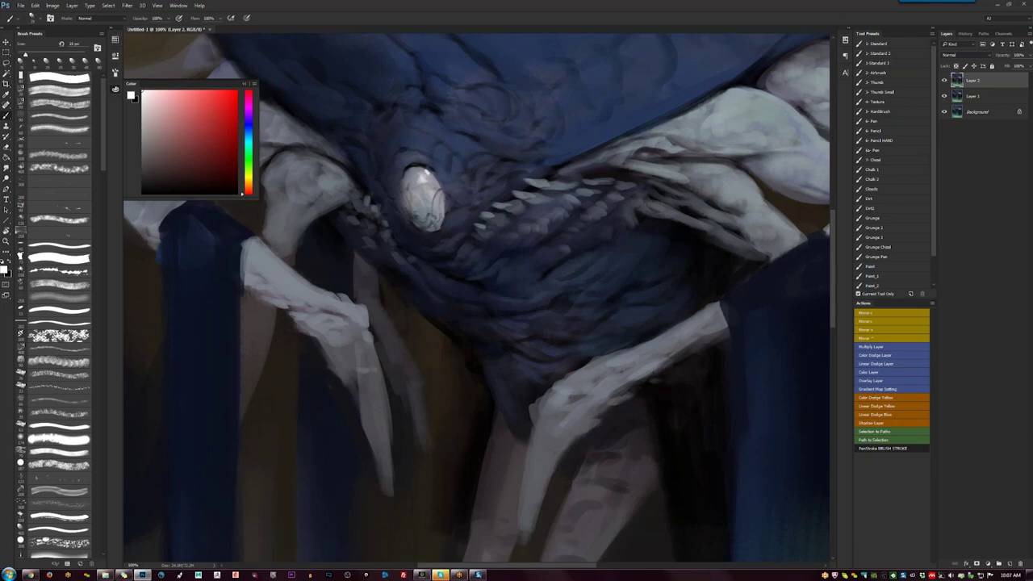
alt+click(424, 178)
alt+click(422, 173)
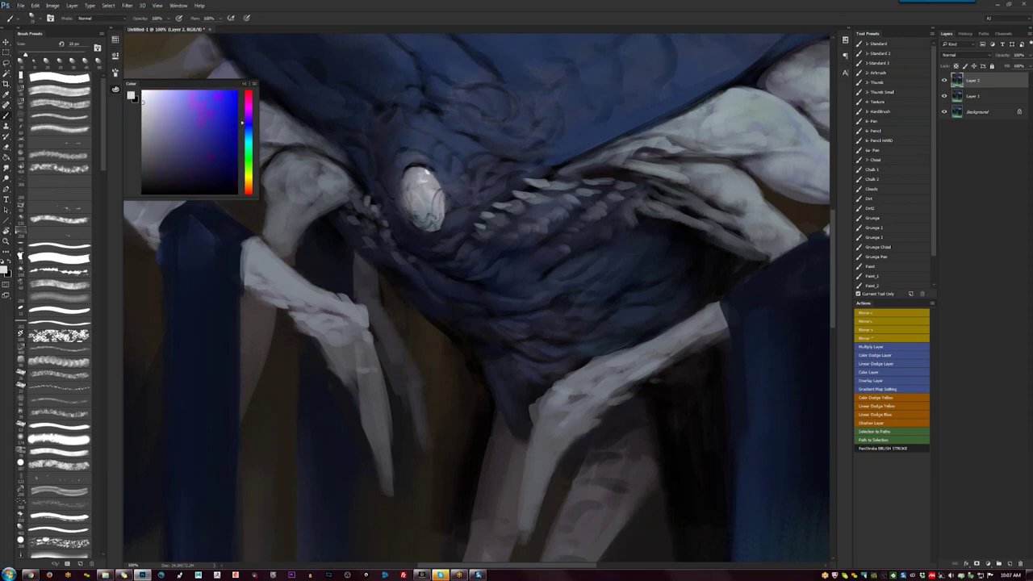
drag(413, 204, 415, 224)
alt+click(431, 211)
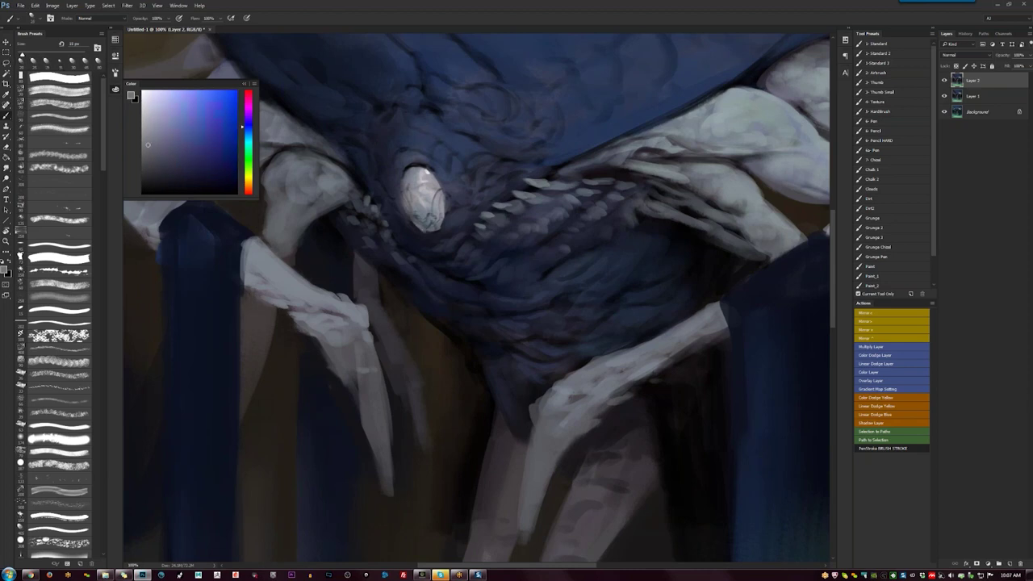
Darken the rim of the eye with black and mirror the canvas.
key(d)
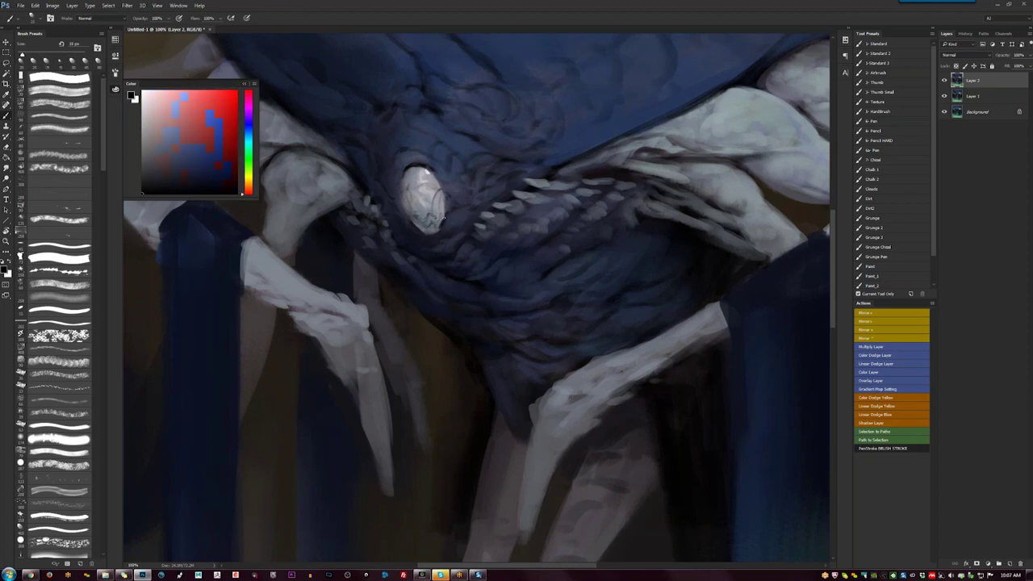
key(F2)
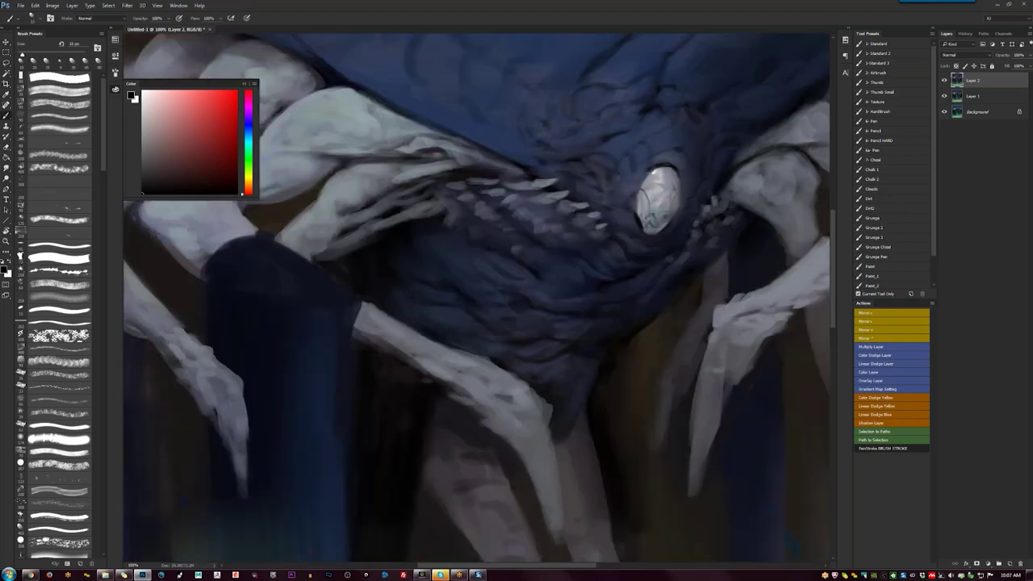
key(Tab)
drag(542, 176, 458, 213)
key(Tab)
Shade the side of the eye at 30 px with grey tones sampled from it.
alt+click(581, 226)
key(bracketright)
key(bracketright)
key(bracketright)
alt+click(574, 223)
mouse_move(576, 210)
mouse_down()
mouse_move(568, 234)
mouse_move(585, 219)
mouse_move(558, 237)
mouse_up()
alt+click(558, 213)
alt+click(562, 221)
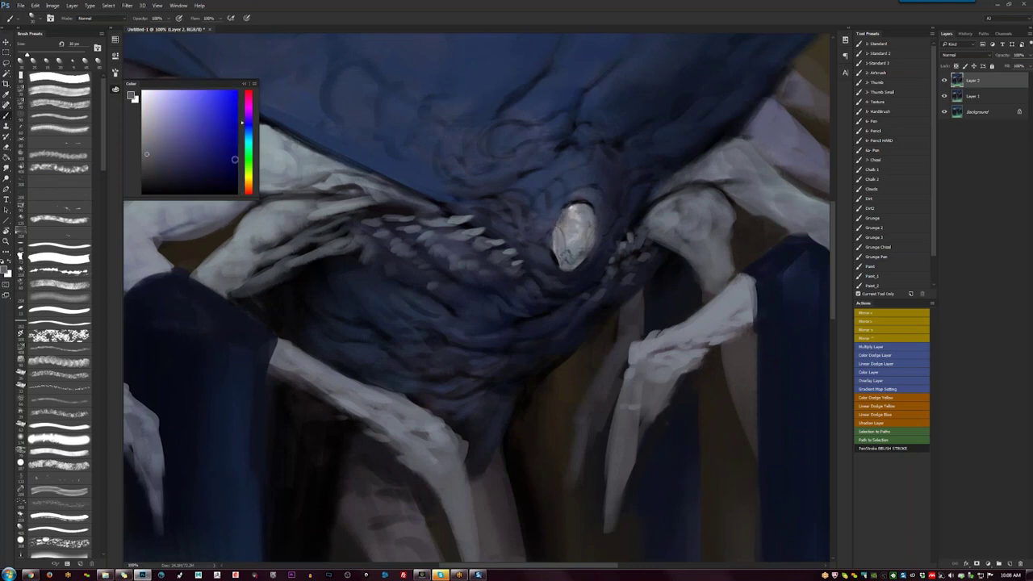
Tint the upper edge of the eye with muted teal and blend its outer side with sampled grey.
click(249, 139)
drag(563, 239, 561, 252)
mouse_move(581, 218)
mouse_down()
mouse_move(579, 230)
mouse_move(581, 204)
mouse_move(593, 207)
mouse_up()
click(190, 139)
drag(566, 207, 584, 207)
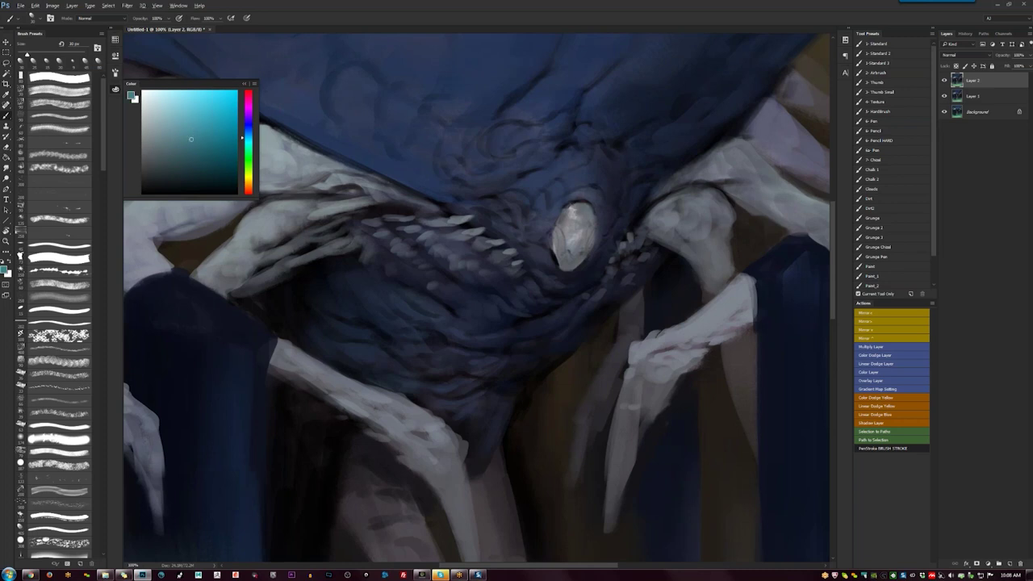
alt+click(579, 208)
drag(556, 250, 563, 262)
drag(565, 216, 554, 230)
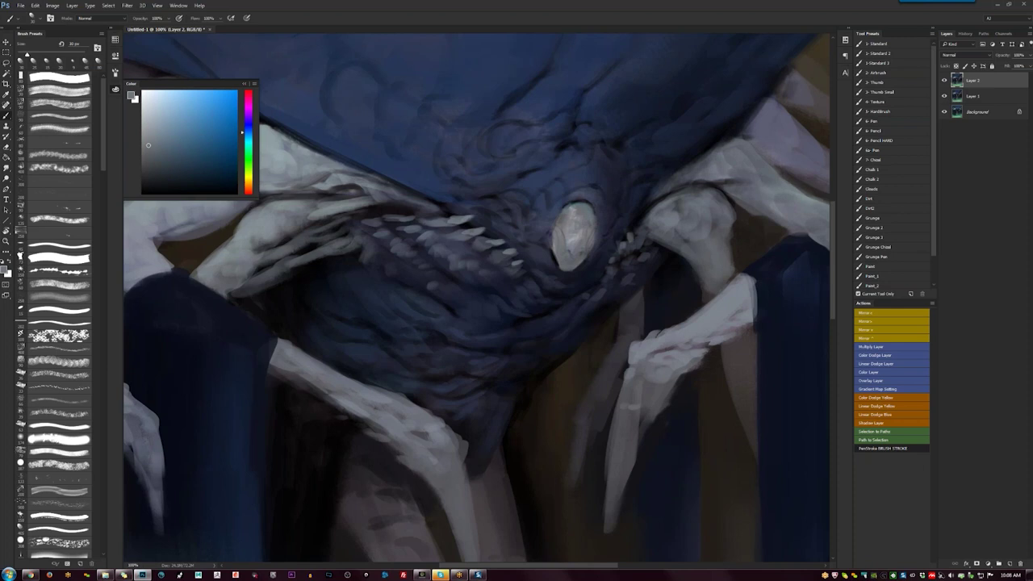
Try a black slit pupil down the middle of the eye, softened with sampled grey.
key(d)
mouse_move(570, 246)
mouse_down()
mouse_move(582, 239)
mouse_move(570, 254)
mouse_move(579, 206)
mouse_move(588, 216)
mouse_move(577, 202)
mouse_up()
mouse_move(571, 269)
mouse_down()
mouse_move(568, 259)
mouse_move(573, 268)
mouse_up()
click(142, 194)
alt+click(566, 242)
drag(567, 233, 564, 246)
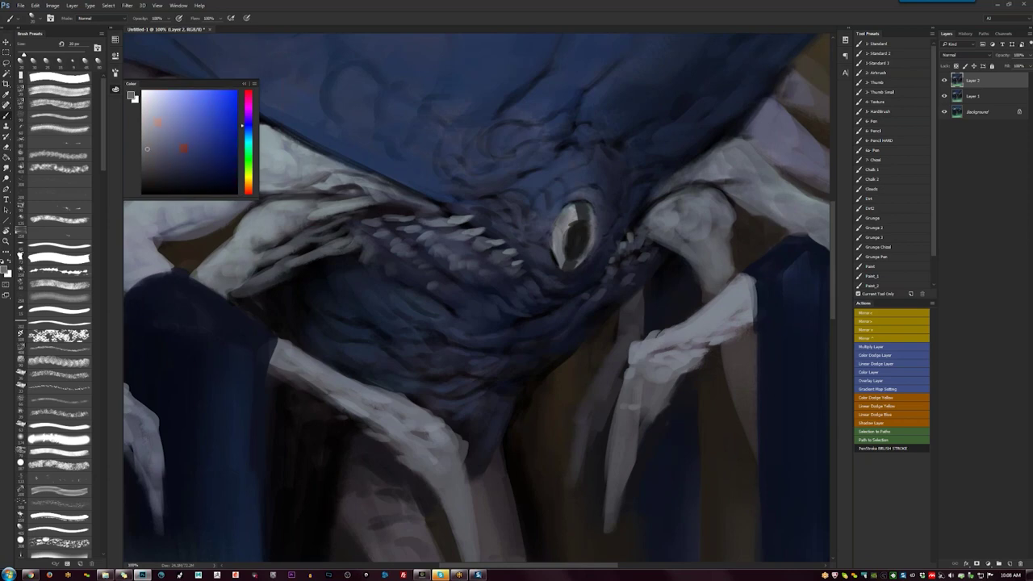
Mirror the canvas and rework the pupil and the bright rim of the eye with the panels hidden.
alt+click(601, 222)
key(F2)
key(Tab)
drag(602, 221, 849, 256)
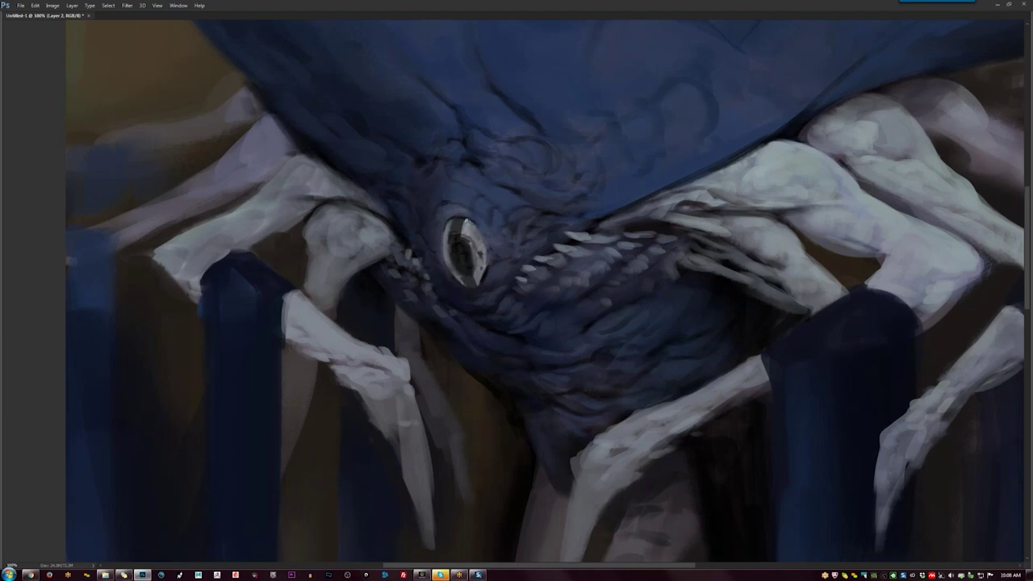
drag(464, 236, 466, 247)
drag(482, 233, 475, 288)
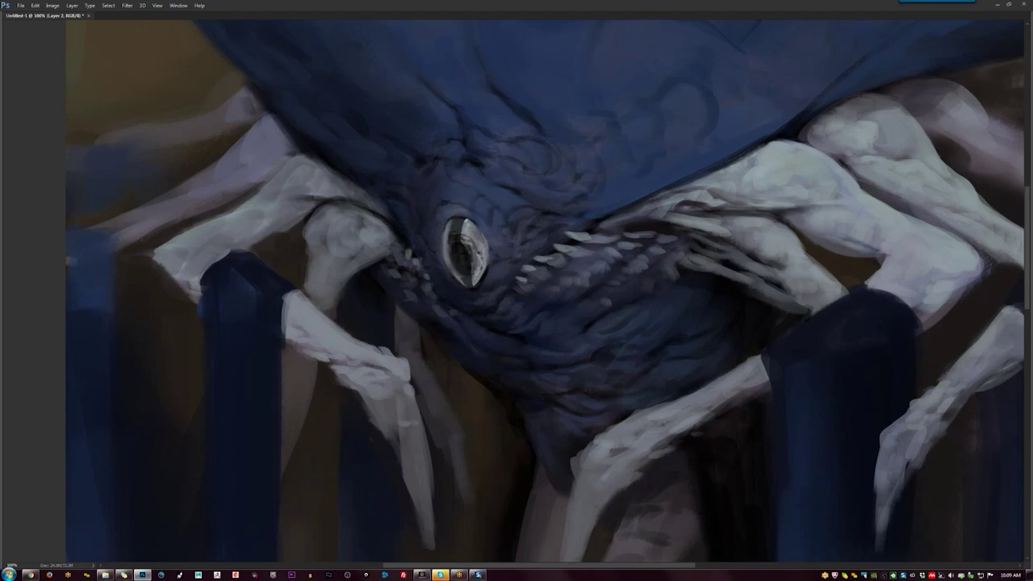
Mirror the canvas and repaint the eye in mottled pale grey over the pupil, checking it at reduced zoom.
key(ctrl+minus)
key(ctrl+minus)
key(ctrl+minus)
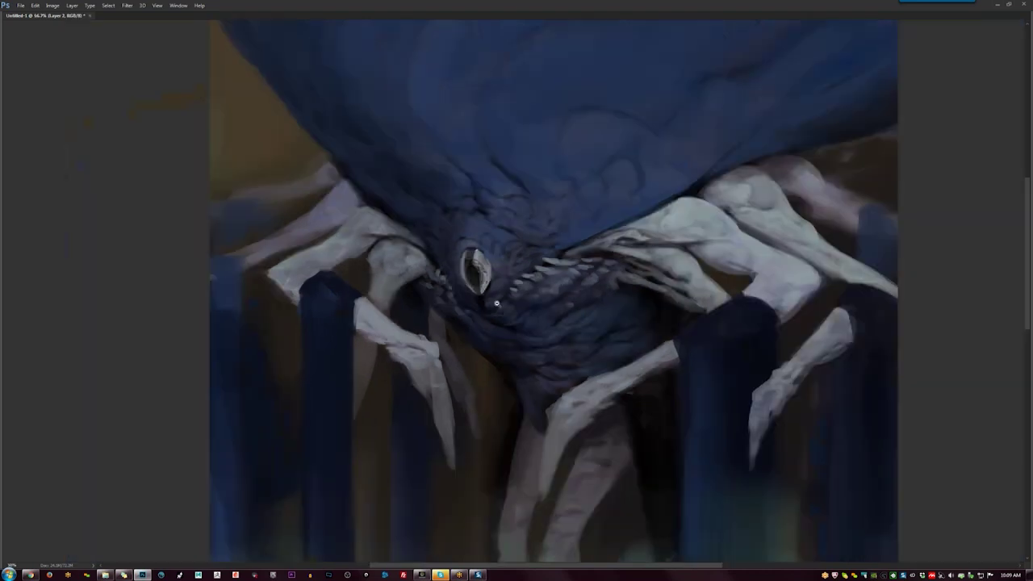
key(F2)
key(ctrl+plus)
key(ctrl+plus)
mouse_move(548, 203)
mouse_down()
mouse_move(544, 212)
mouse_move(553, 201)
mouse_up()
mouse_move(551, 204)
mouse_down()
mouse_move(542, 234)
mouse_move(541, 207)
mouse_up()
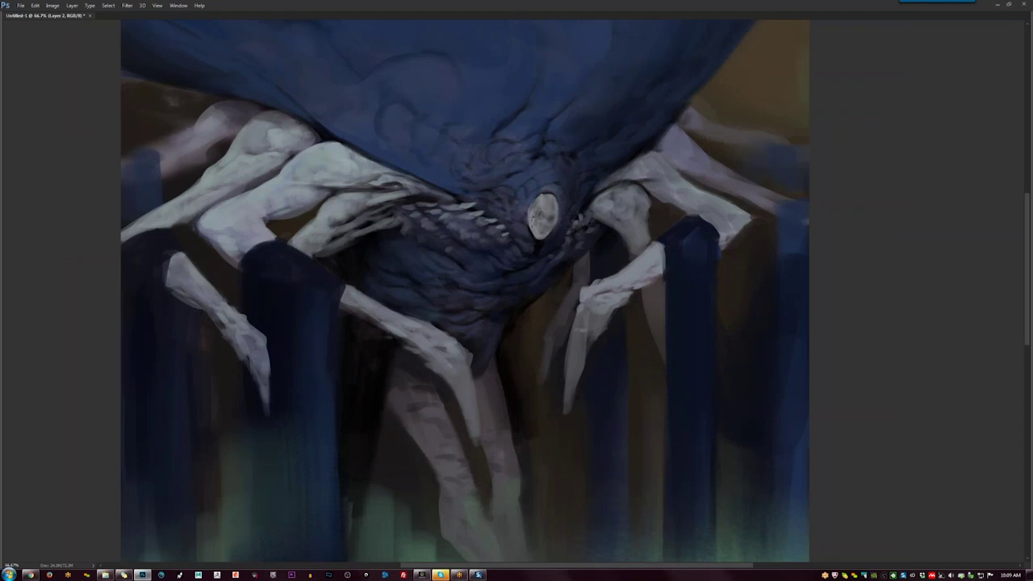
key(ctrl+minus)
key(ctrl+minus)
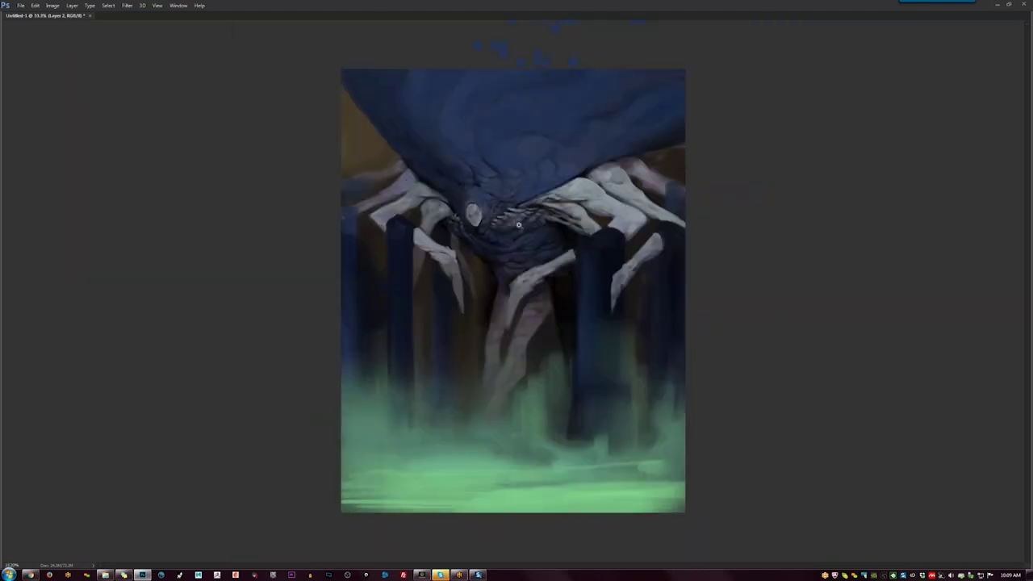
Repaint the surface and lower rim of the eye with pale grey strokes to even out its mottling.
scroll(496, 211, up, 3)
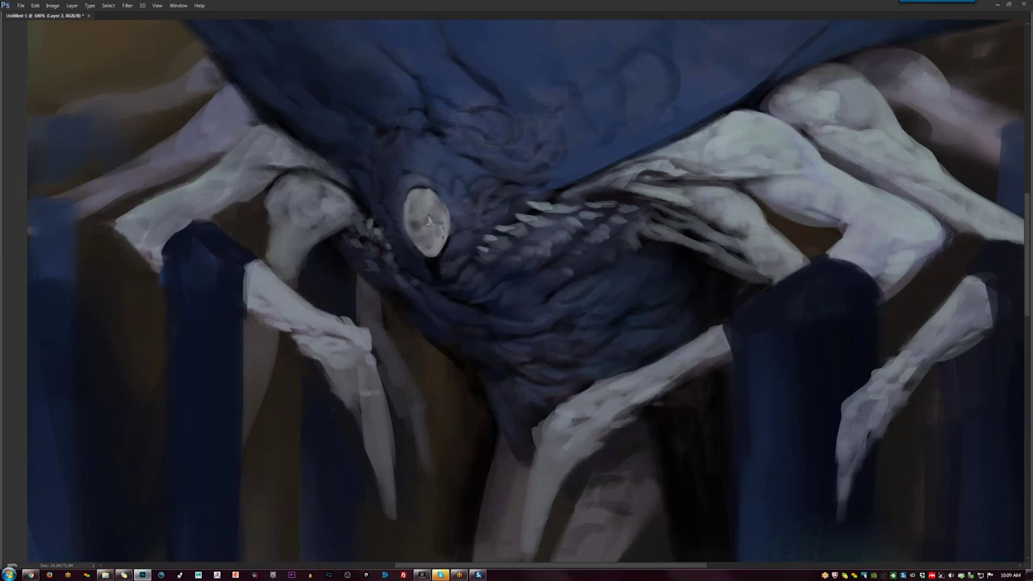
mouse_move(432, 223)
mouse_down()
mouse_move(441, 228)
mouse_move(420, 228)
mouse_up()
mouse_move(413, 190)
mouse_down()
mouse_move(431, 188)
mouse_move(443, 205)
mouse_move(411, 226)
mouse_move(420, 244)
mouse_up()
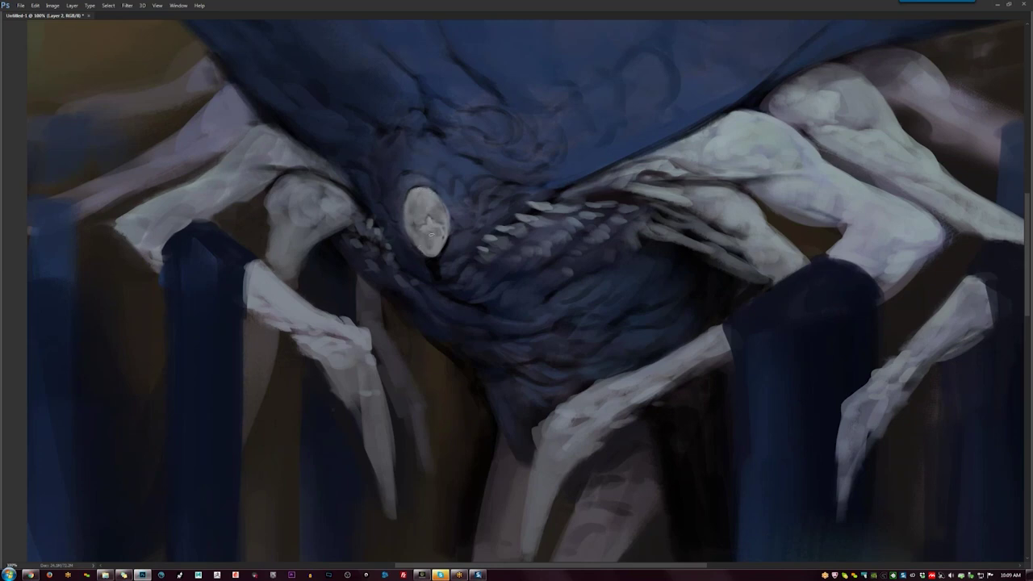
drag(420, 247, 439, 255)
drag(408, 195, 410, 229)
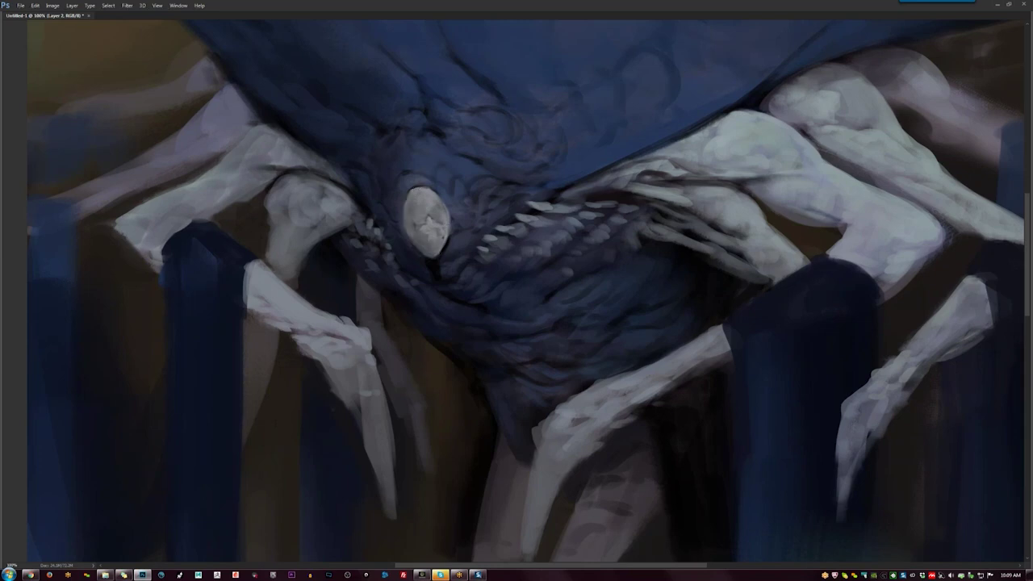
Mirror the canvas and refine the upper rim and outer edge of the eye with light grey.
scroll(432, 230, down, 3)
key(ctrl+shift+h)
scroll(544, 205, up, 1)
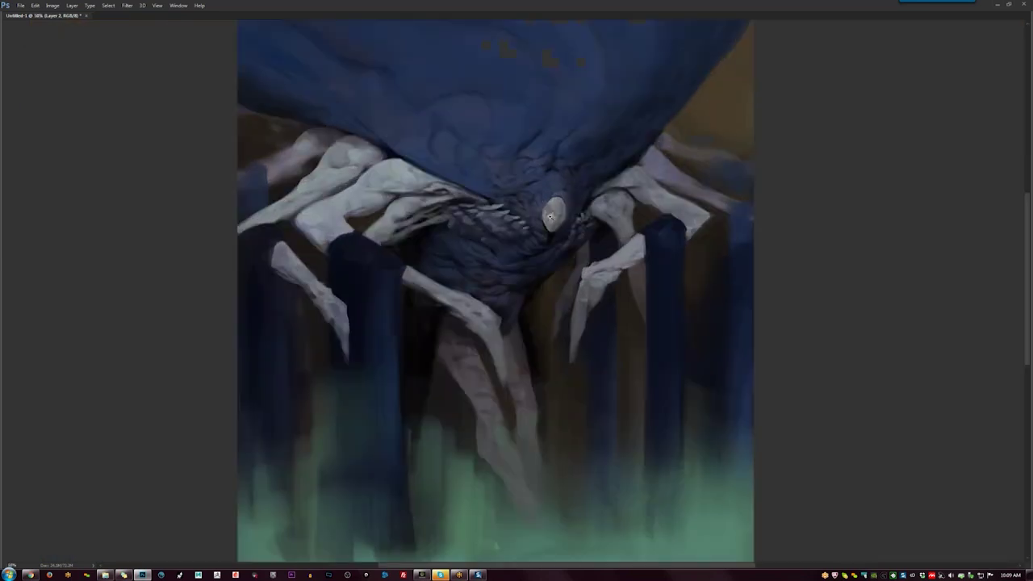
scroll(550, 216, up, 1)
drag(545, 201, 552, 194)
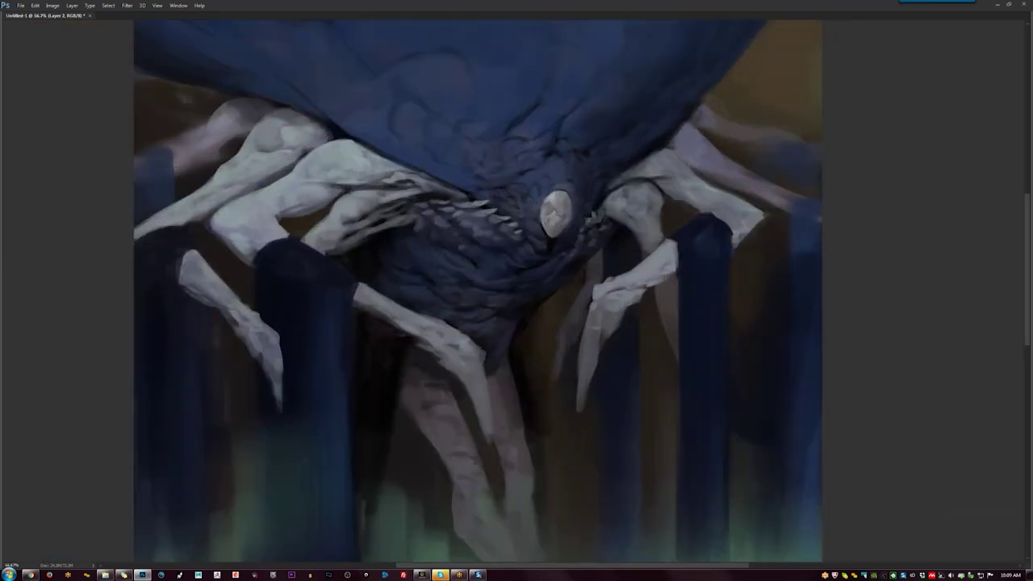
mouse_move(544, 205)
mouse_down()
mouse_move(552, 193)
mouse_move(549, 207)
mouse_up()
Add bright blue accents to the skin folds around the eye with the panels hidden, mirroring the canvas between passes.
key(ctrl+minus)
key(ctrl+minus)
key(F2)
key(Tab)
key(ctrl+plus)
key(ctrl+plus)
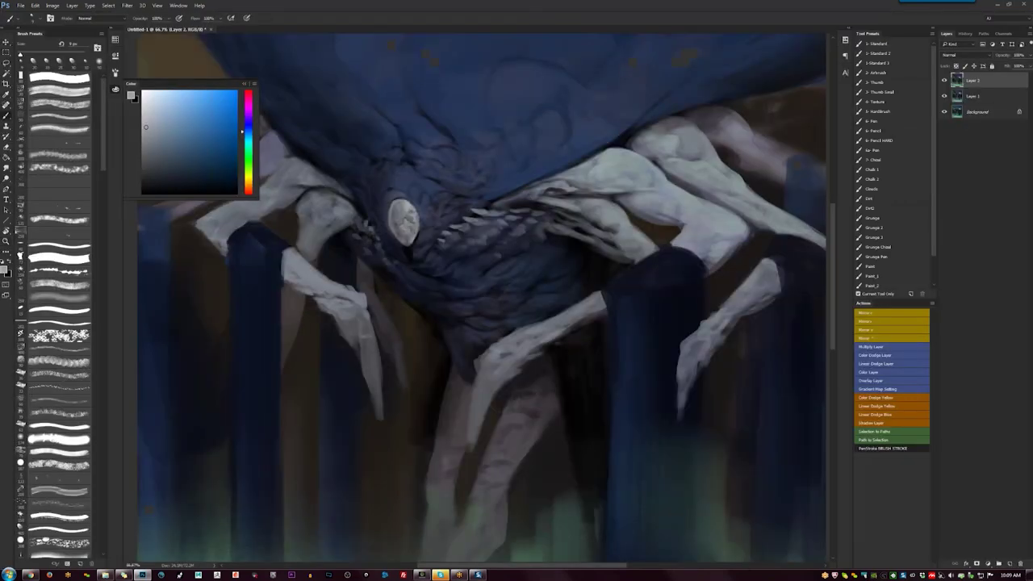
key(Tab)
key(Tab)
key(Tab)
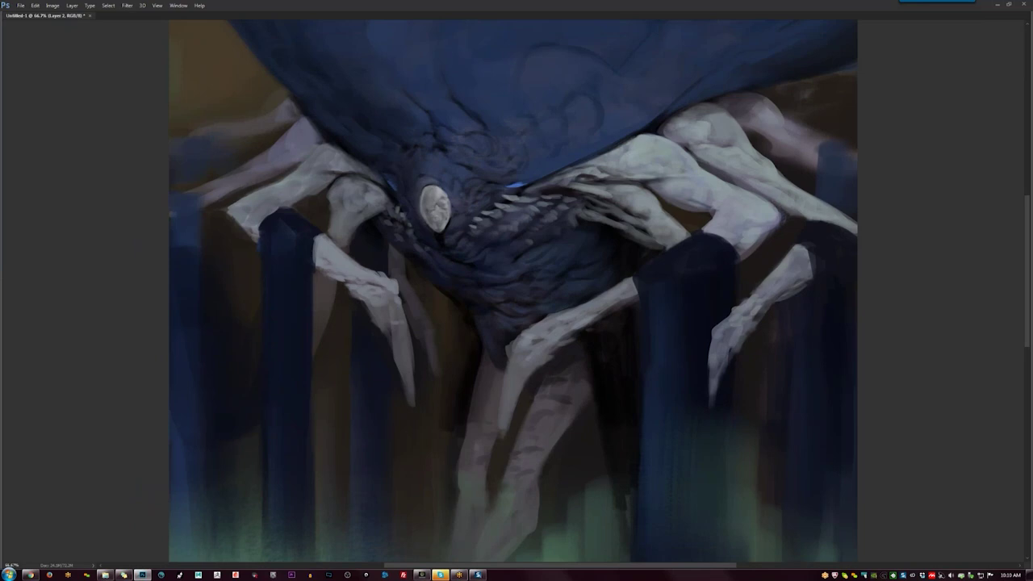
drag(408, 159, 402, 166)
key(ctrl+shift+h)
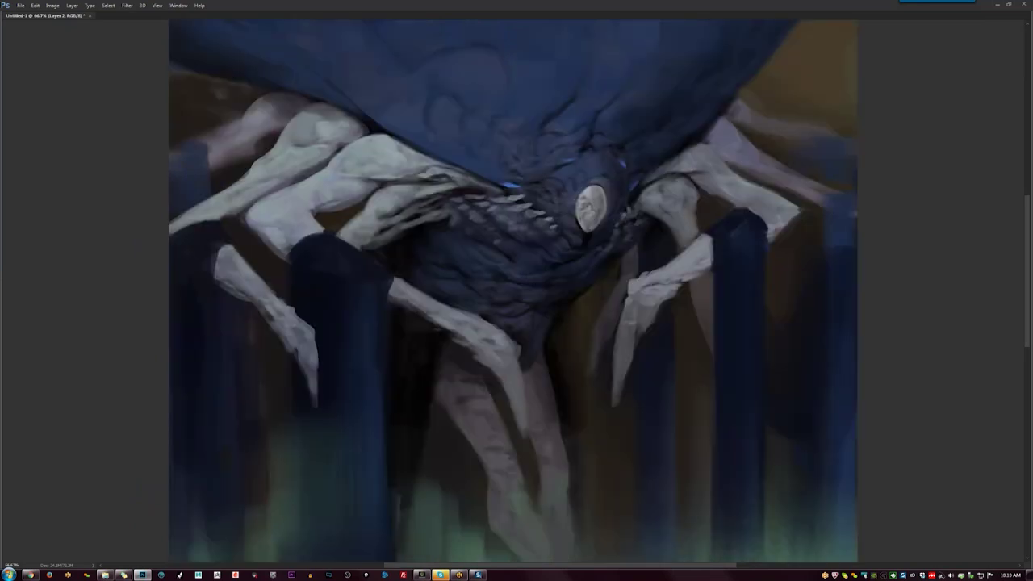
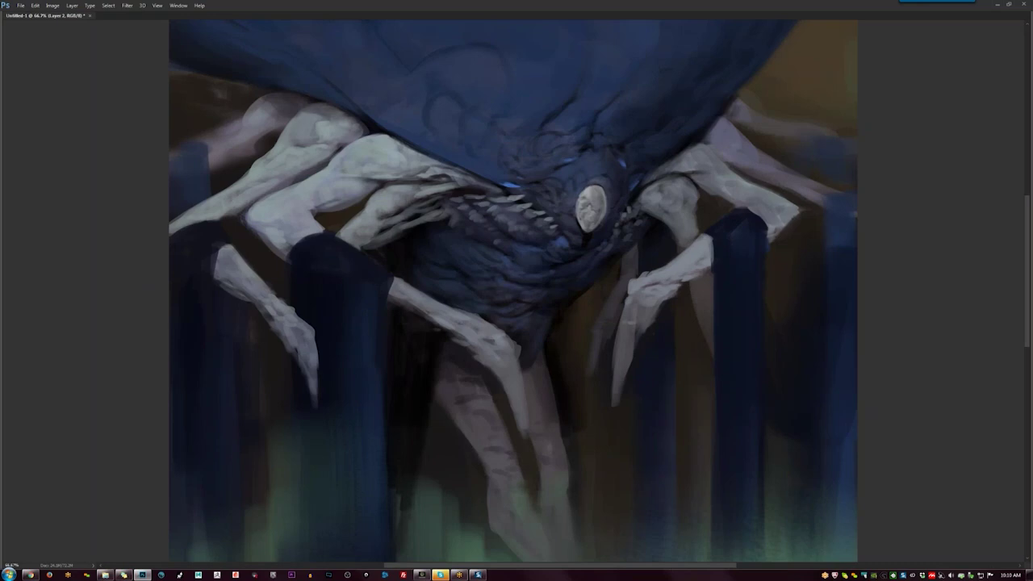
key(ctrl+shift+h)
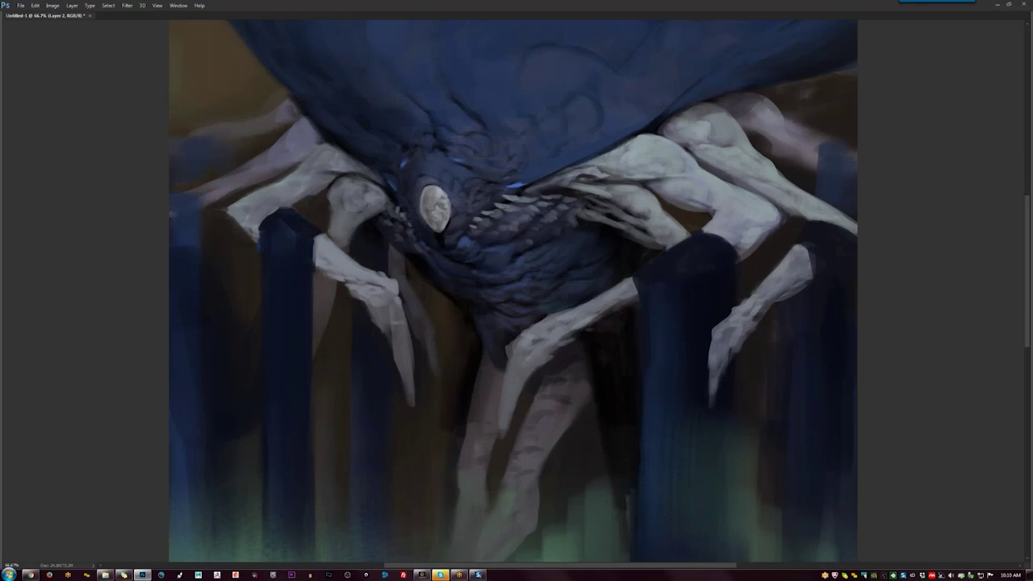
Mirror the canvas and darken the background around the hanging rear legs with near-black strokes.
key(ctrl+minus)
key(ctrl+minus)
key(ctrl+shift+h)
ctrl+click(505, 267)
ctrl+click(505, 266)
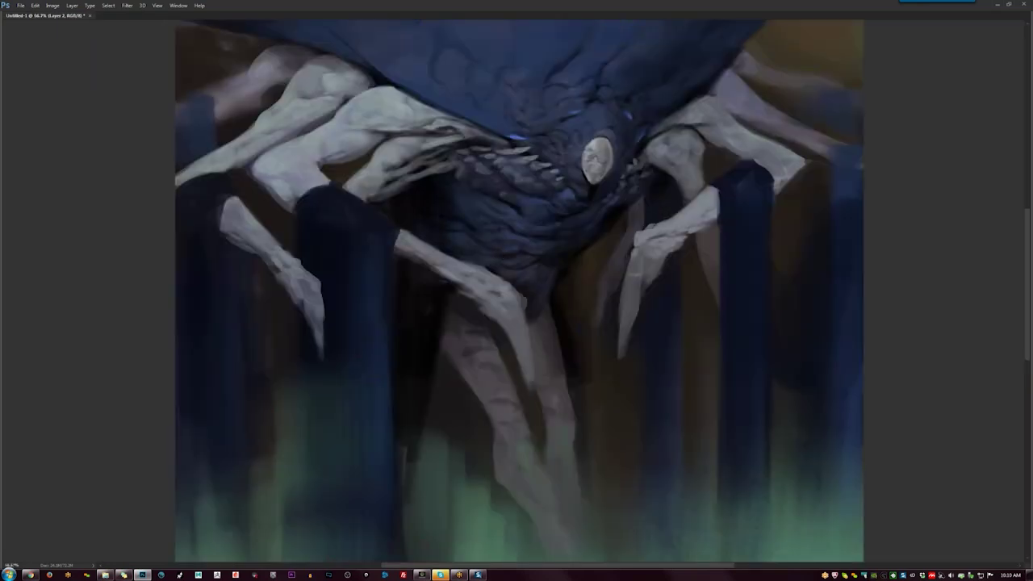
key(ctrl+minus)
key(ctrl+minus)
key(ctrl+minus)
ctrl+click(506, 285)
ctrl+click(506, 285)
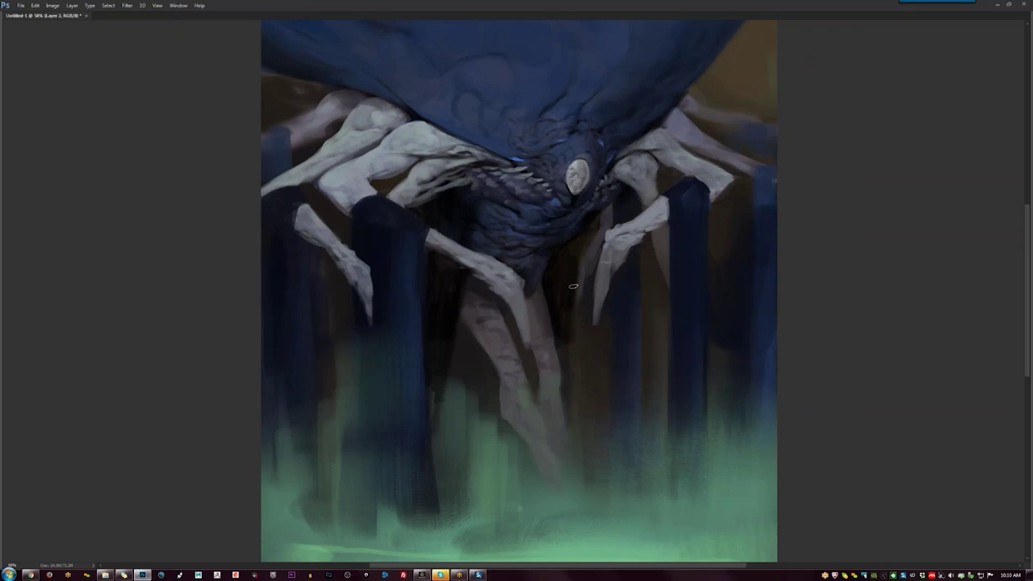
drag(571, 360, 566, 398)
mouse_move(509, 320)
mouse_down()
mouse_move(537, 393)
mouse_move(537, 381)
mouse_up()
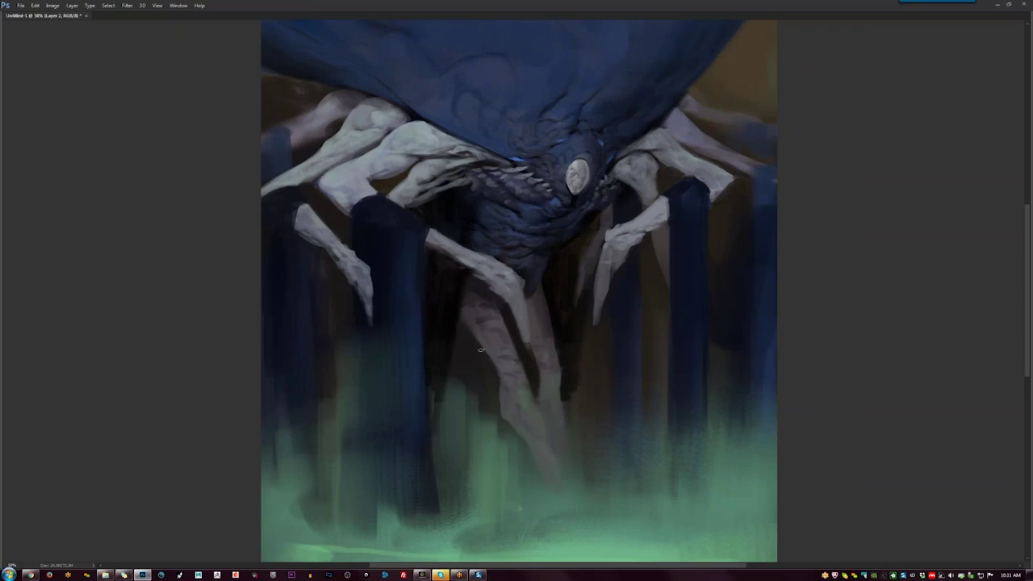
Paint a dark leg shape descending into the mist beside the rear legs, undoing one stroke and resampling the dark colour.
mouse_move(486, 372)
mouse_down()
mouse_move(481, 406)
mouse_move(489, 412)
mouse_move(467, 434)
mouse_up()
drag(470, 398, 458, 471)
drag(487, 419, 465, 447)
key(ctrl+z)
alt+click(488, 369)
drag(477, 395, 460, 453)
mouse_move(486, 419)
mouse_down()
mouse_move(474, 481)
mouse_move(482, 494)
mouse_up()
drag(476, 402, 473, 483)
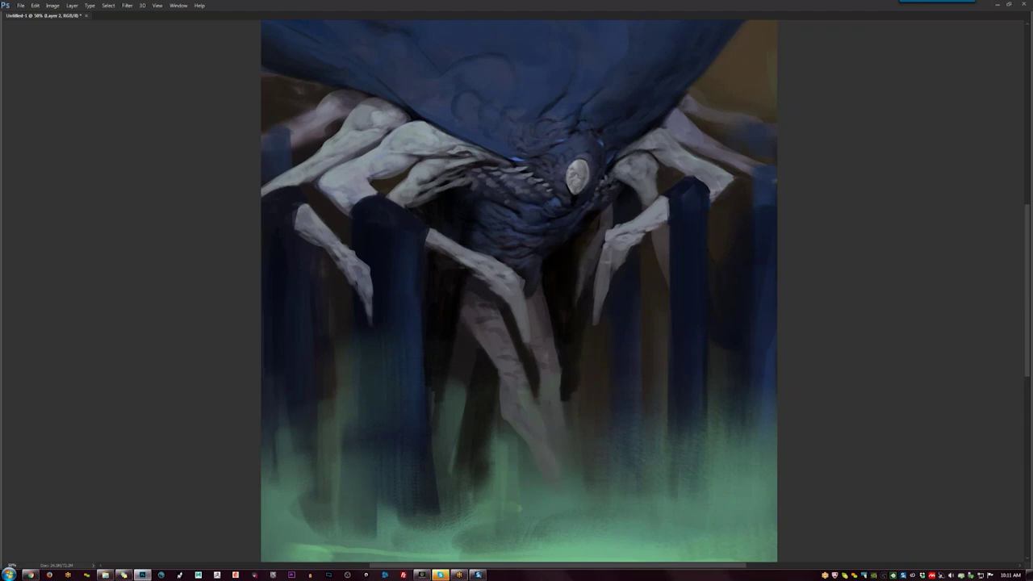
Mirror the canvas and brush vertical green mist streaks over the bases of the right-hand columns.
key(ctrl+minus)
key(ctrl+minus)
key(ctrl+minus)
key(ctrl+shift+h)
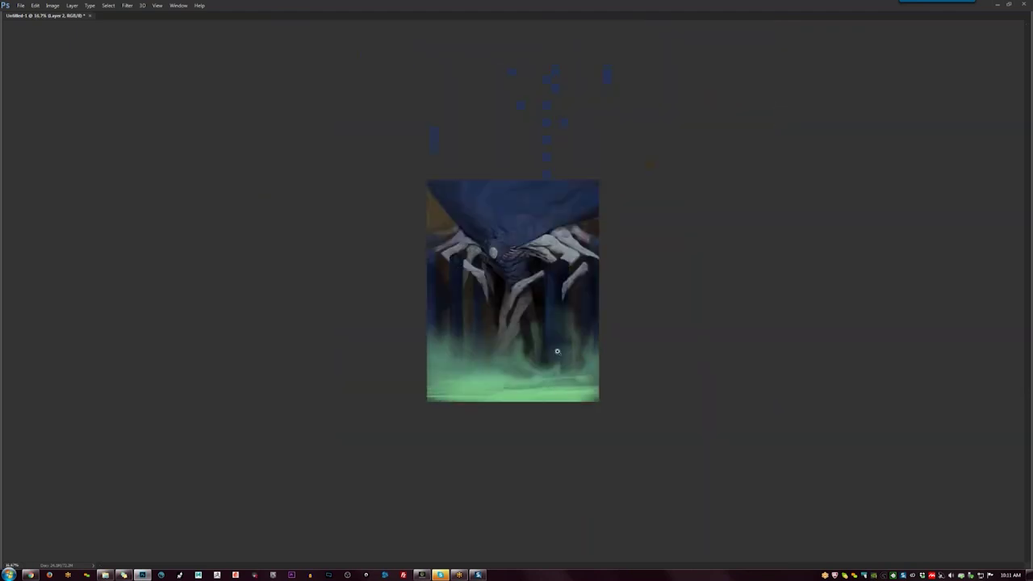
key(ctrl+plus)
key(ctrl+plus)
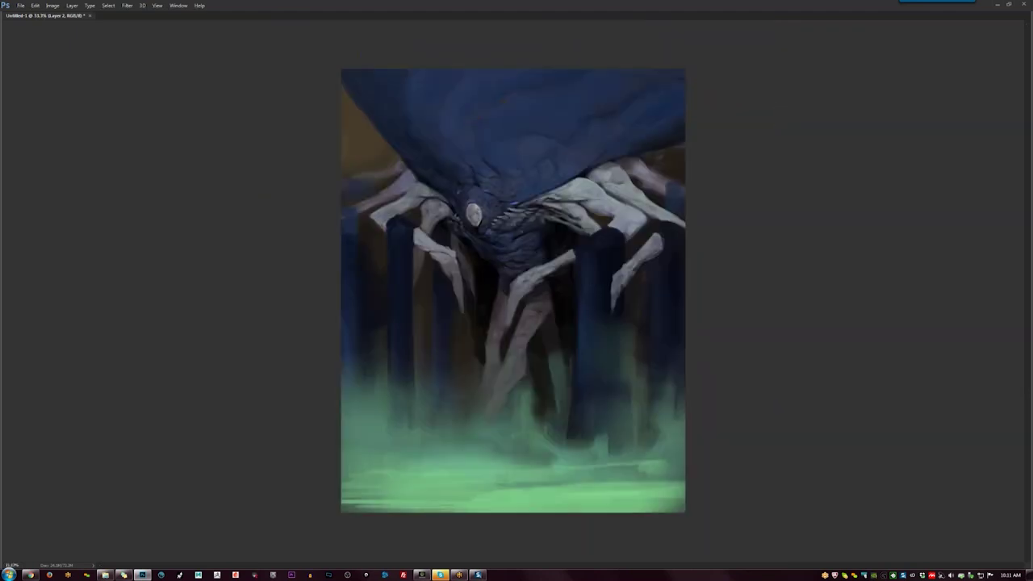
mouse_move(576, 452)
mouse_down()
mouse_move(584, 392)
mouse_move(596, 412)
mouse_move(614, 362)
mouse_up()
mouse_move(617, 432)
mouse_down()
mouse_move(615, 384)
mouse_move(660, 334)
mouse_up()
drag(675, 394, 675, 350)
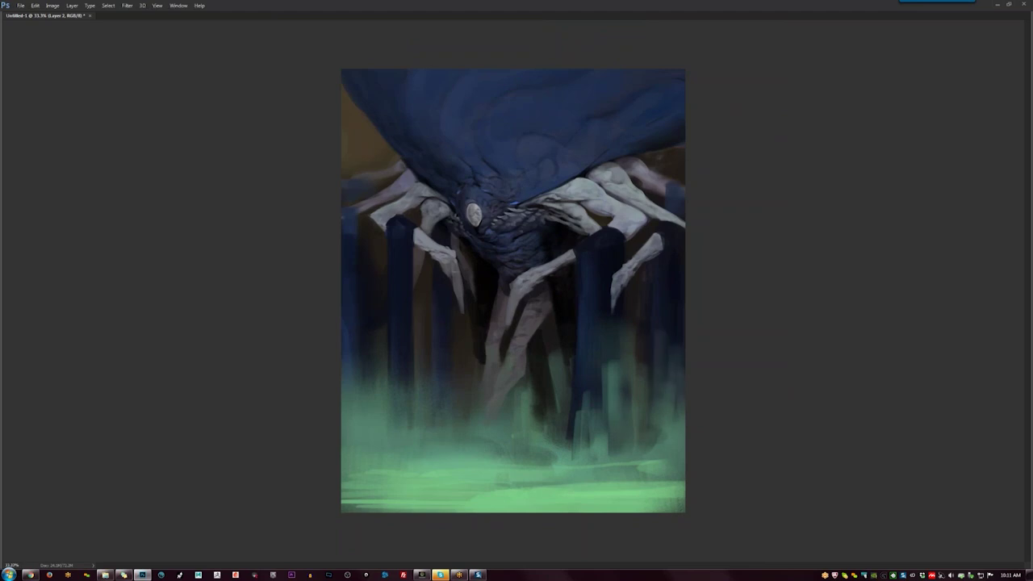
Streak green mist and dark blue vertically around the left-hand column bases and over the feet of the rear legs.
drag(446, 455, 445, 404)
mouse_move(440, 447)
mouse_down()
mouse_move(439, 396)
mouse_move(437, 428)
mouse_up()
drag(396, 410, 397, 386)
drag(398, 429, 398, 384)
mouse_move(402, 428)
mouse_down()
mouse_move(398, 396)
mouse_move(406, 400)
mouse_up()
drag(438, 460, 444, 433)
drag(439, 390, 438, 306)
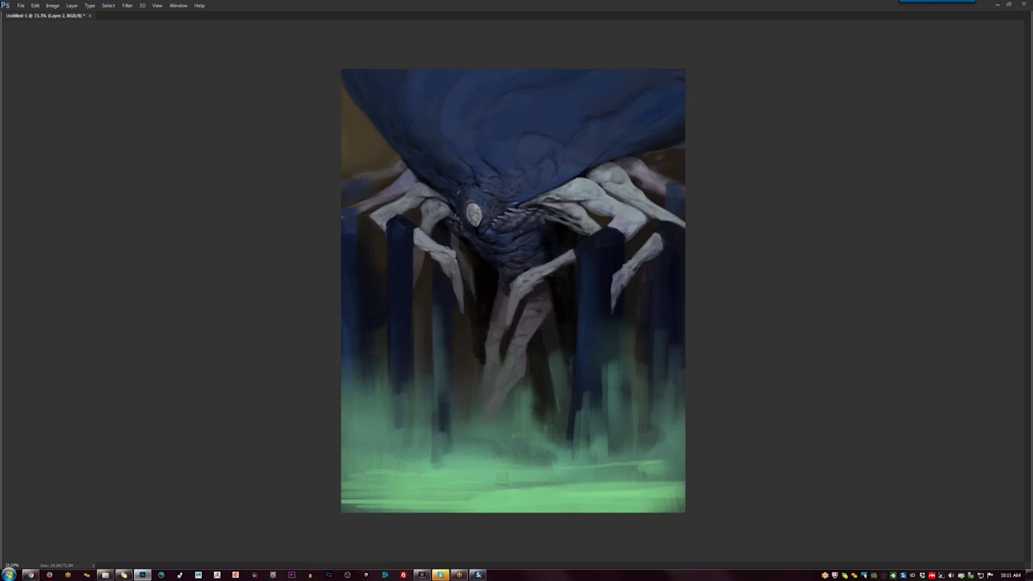
mouse_move(348, 385)
mouse_down()
mouse_move(348, 336)
mouse_move(349, 418)
mouse_up()
drag(354, 388, 354, 450)
mouse_move(350, 428)
mouse_down()
mouse_move(346, 465)
mouse_move(371, 469)
mouse_move(362, 470)
mouse_up()
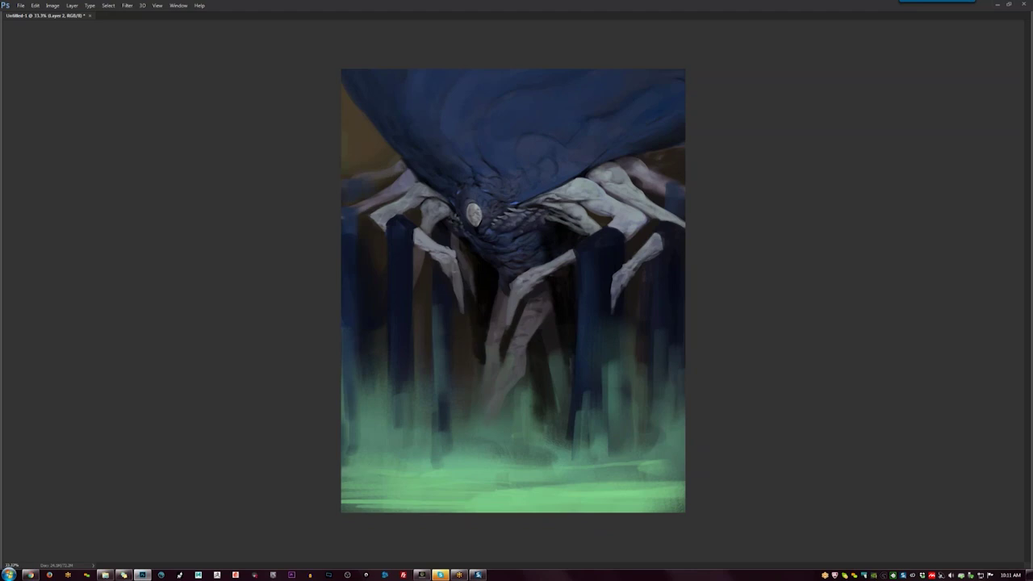
mouse_move(512, 460)
mouse_down()
mouse_move(553, 461)
mouse_move(528, 457)
mouse_up()
mouse_move(462, 437)
mouse_down()
mouse_move(462, 384)
mouse_move(469, 387)
mouse_up()
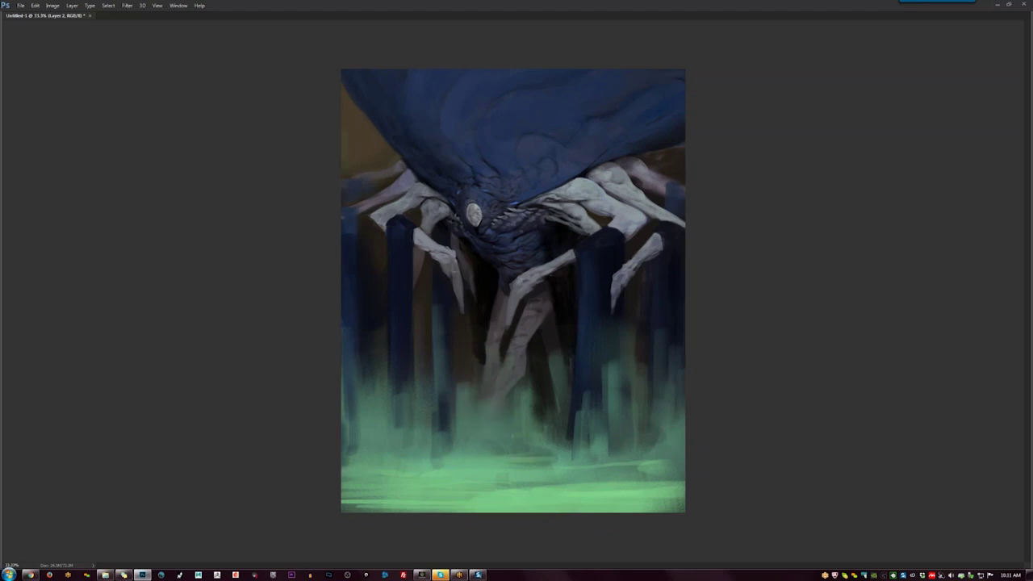
Show the panels and airbrush a soft, bright green glow over the mist with a very large brush at 40% flow.
key(Tab)
click(879, 73)
key(bracketright)
key(bracketright)
key(bracketright)
key(bracketright)
key(bracketright)
key(bracketright)
key(bracketright)
key(bracketright)
drag(419, 505, 597, 512)
drag(484, 432, 532, 428)
key(bracketleft)
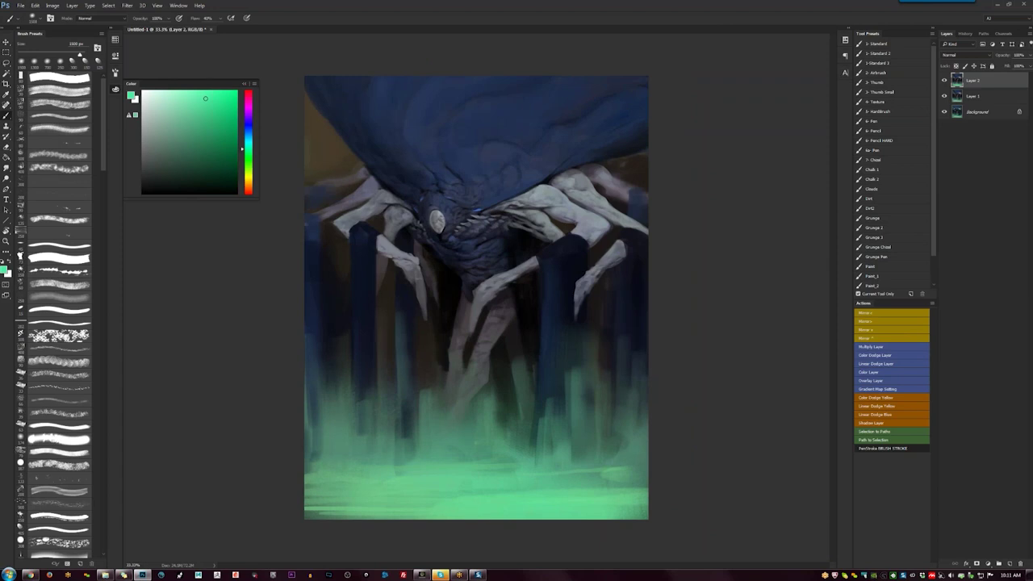
Extend the airbrushed green glow across the mist at the bases of the left-hand columns.
drag(365, 435, 426, 388)
key(bracketleft)
drag(419, 458, 315, 457)
key(bracketright)
key(bracketright)
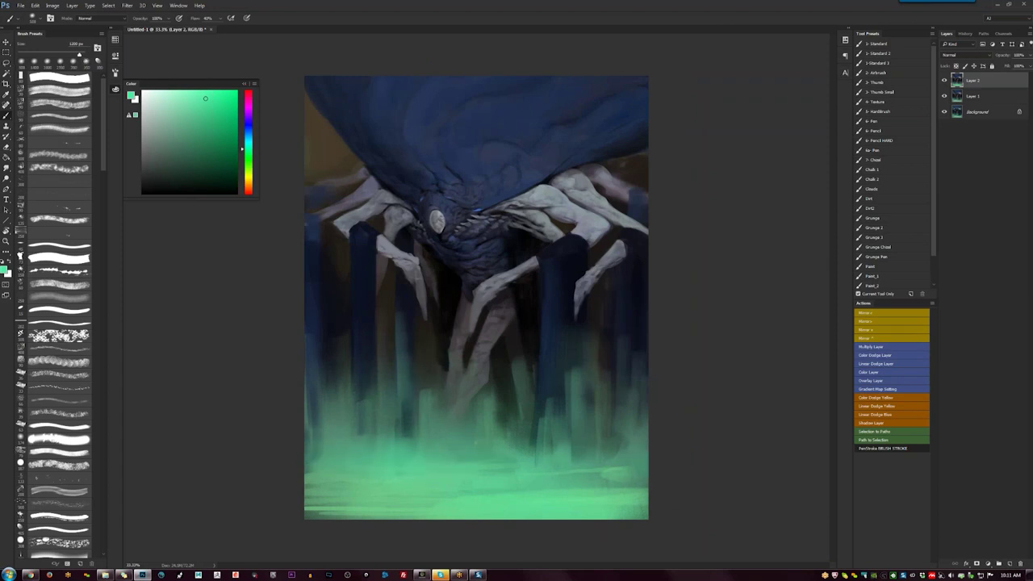
Sample dark navy and softly airbrush a shadow over the upper left part of the body.
alt+click(396, 172)
key(bracketleft)
alt+click(393, 160)
key(bracketleft)
key(bracketleft)
key(bracketright)
key(bracketright)
drag(412, 129, 436, 88)
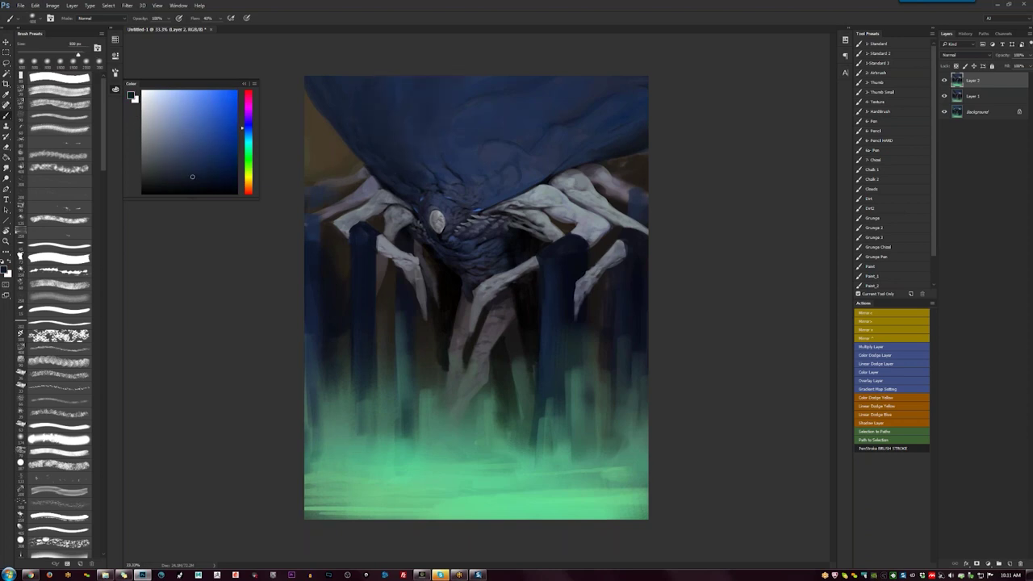
Mirror the canvas, reset the colours to default and stamp all visible layers into a new layer.
key(F2)
alt+click(492, 125)
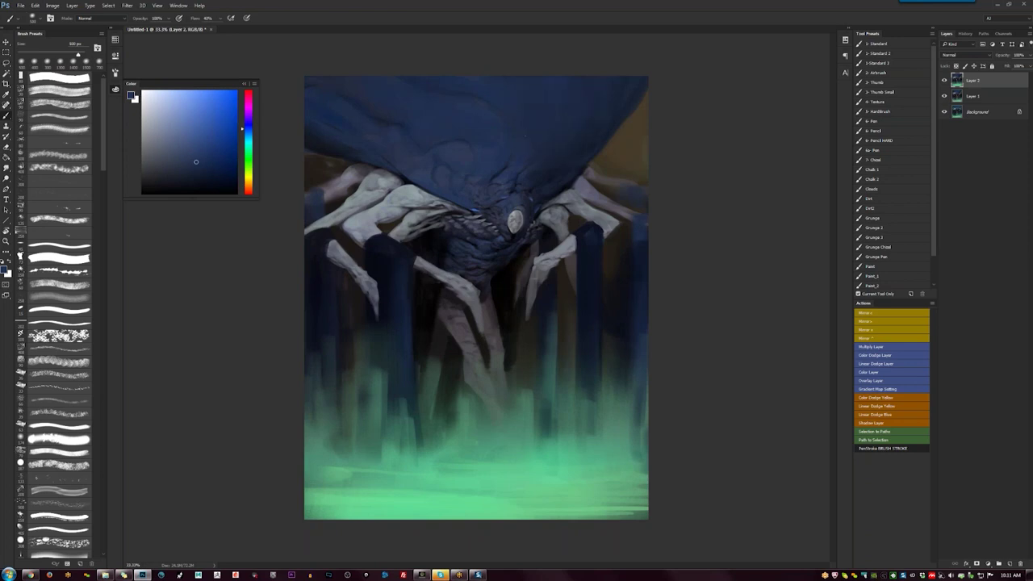
key(d)
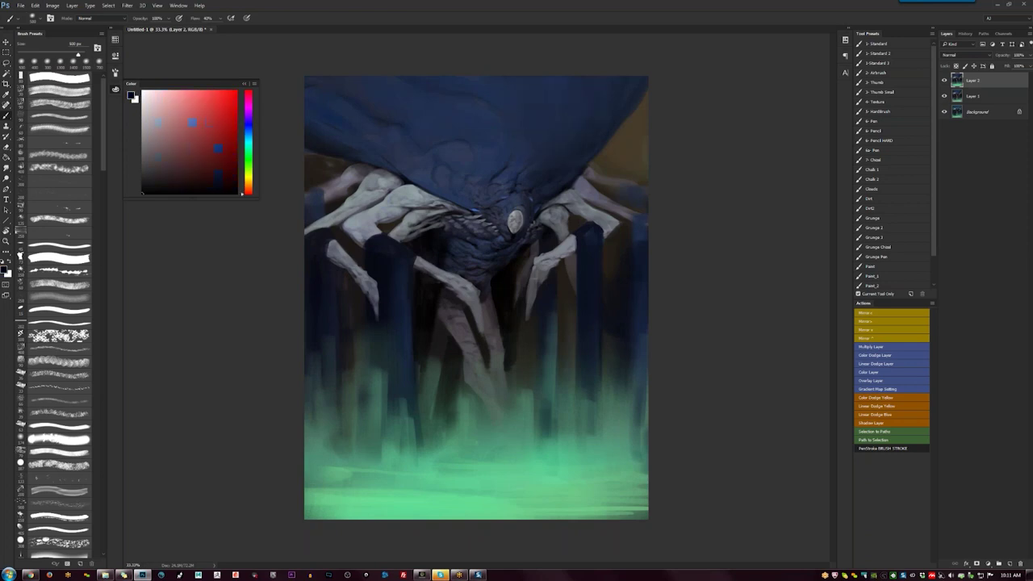
key(ctrl+shift+alt+e)
Try a midtone Color Balance of -5, 0, +35 on the merged layer and inspect the painting closer.
key(ctrl+b)
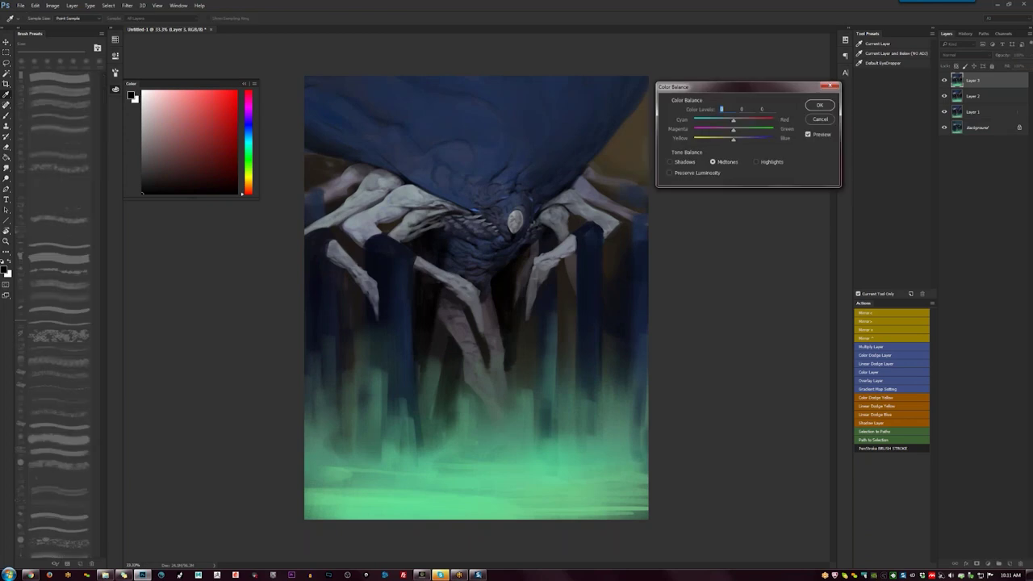
drag(732, 121, 750, 141)
key(b)
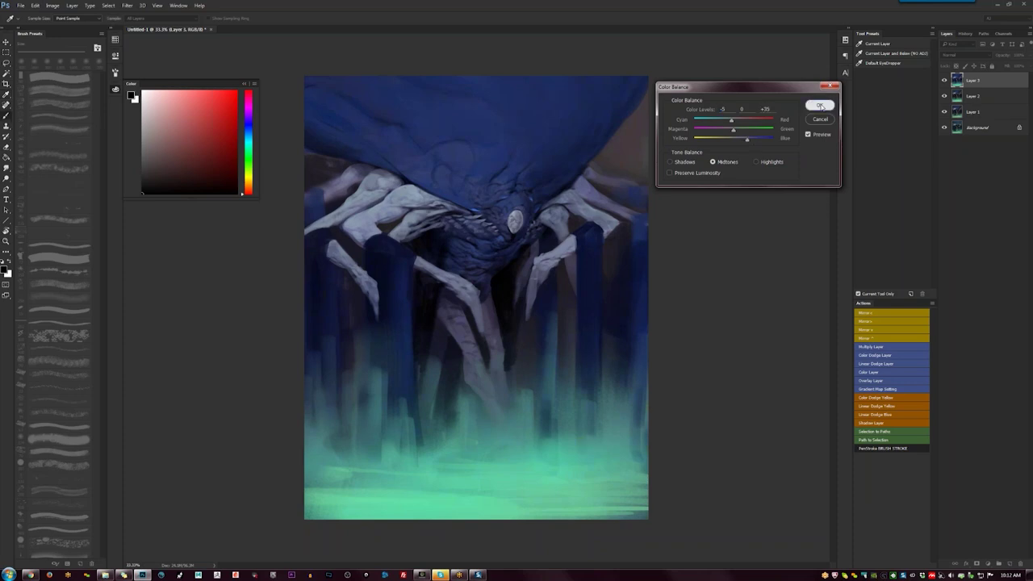
click(819, 105)
key(z)
click(528, 271)
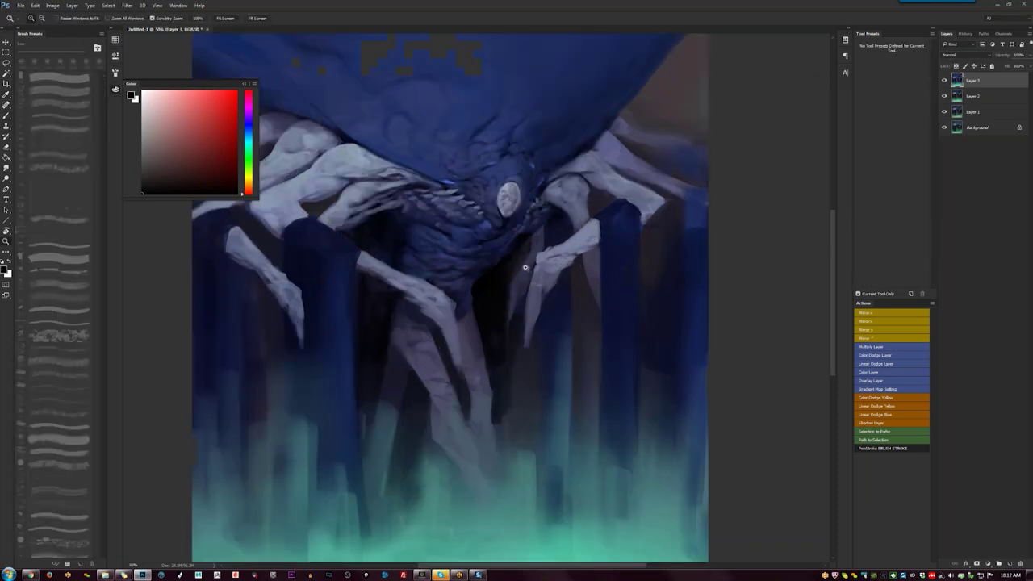
alt+click(528, 271)
Apply a Color Balance to the merged layer, setting the shadows to +2, 0, +19.
key(ctrl+b)
drag(732, 120, 744, 142)
click(674, 161)
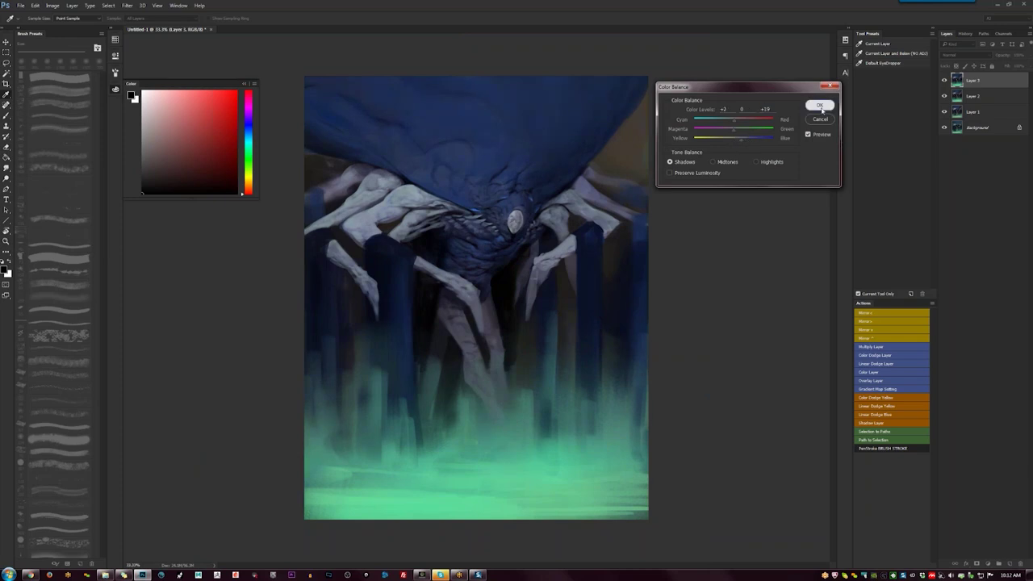
click(819, 104)
key(z)
click(501, 303)
key(b)
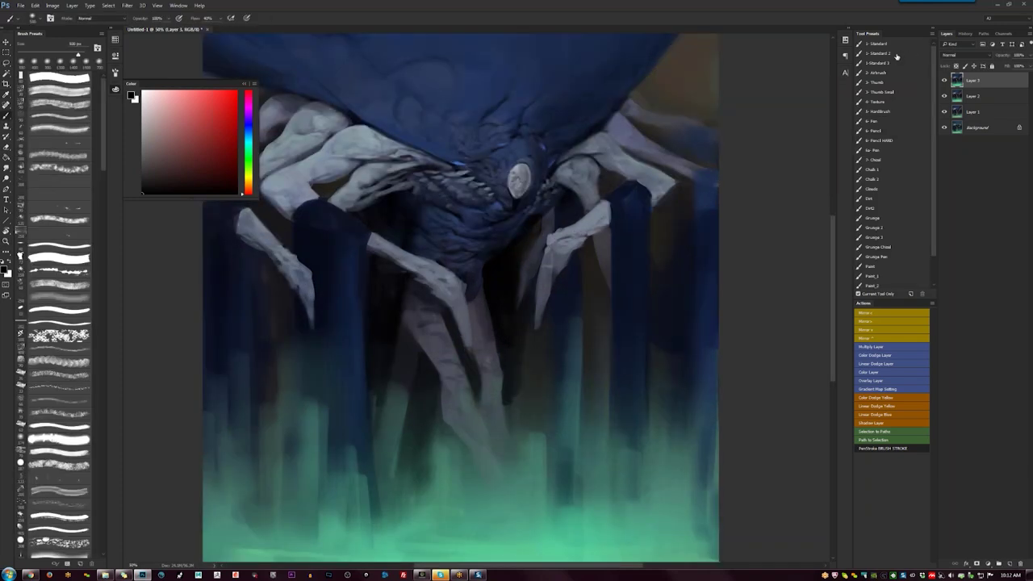
Switch to a much smaller brush at full flow and paint sampled bright blue along the crease between body and arms.
click(892, 84)
key(bracketleft)
key(bracketleft)
key(bracketleft)
key(bracketleft)
key(bracketleft)
key(bracketleft)
key(bracketleft)
key(bracketleft)
key(bracketleft)
key(bracketleft)
key(bracketleft)
key(bracketleft)
key(bracketleft)
key(z)
click(466, 155)
key(b)
alt+click(453, 163)
alt+click(454, 163)
drag(449, 164, 435, 158)
key(bracketleft)
key(bracketleft)
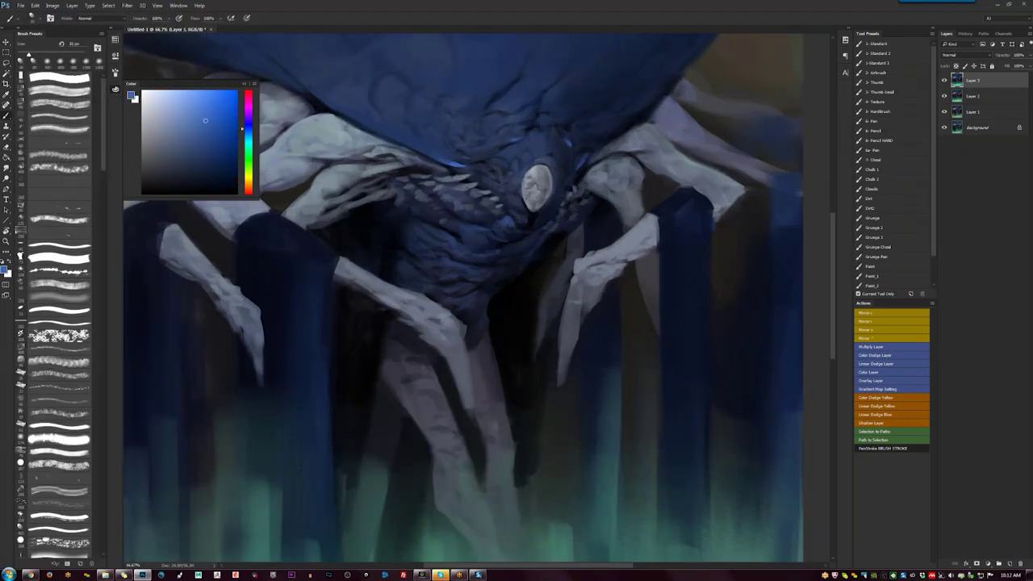
Sample mid blue beside the eye and paint finer wrinkles across the head and lower body, adjusting the brush size.
key(bracketleft)
alt+click(539, 149)
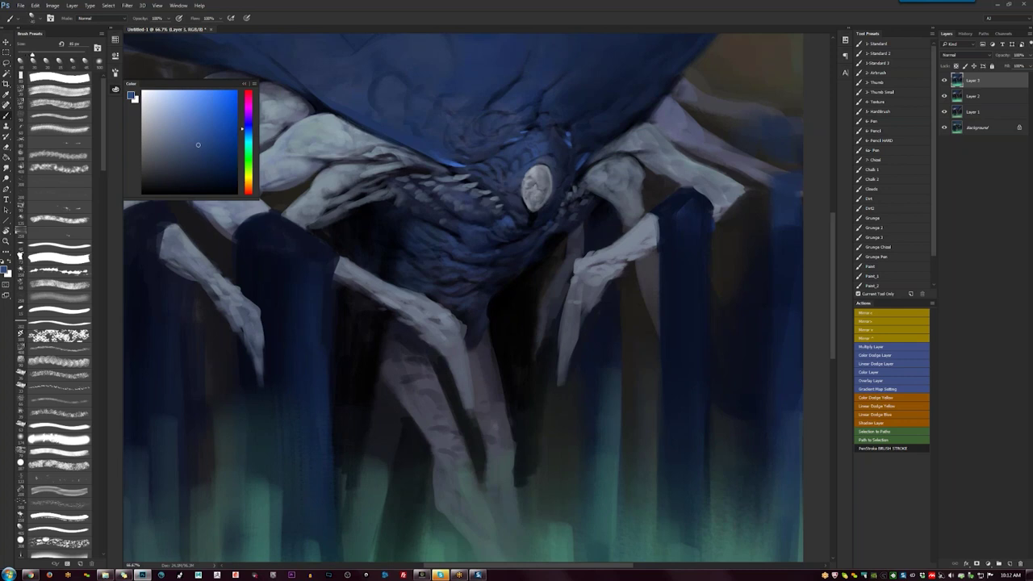
key(bracketright)
key(bracketright)
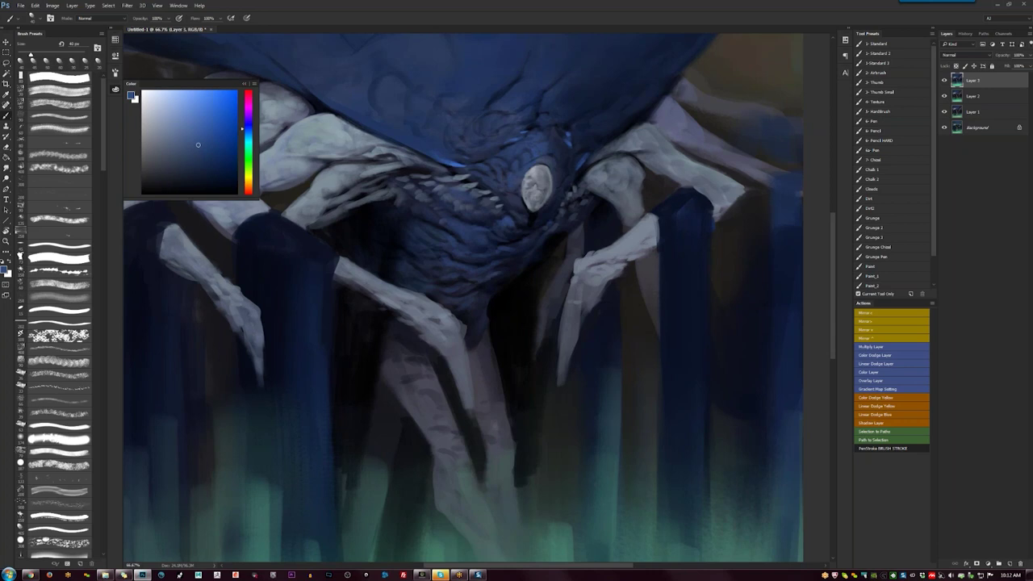
Sample the dark blue at the base of the creature's body and enlarge the brush to 90 px.
key(d)
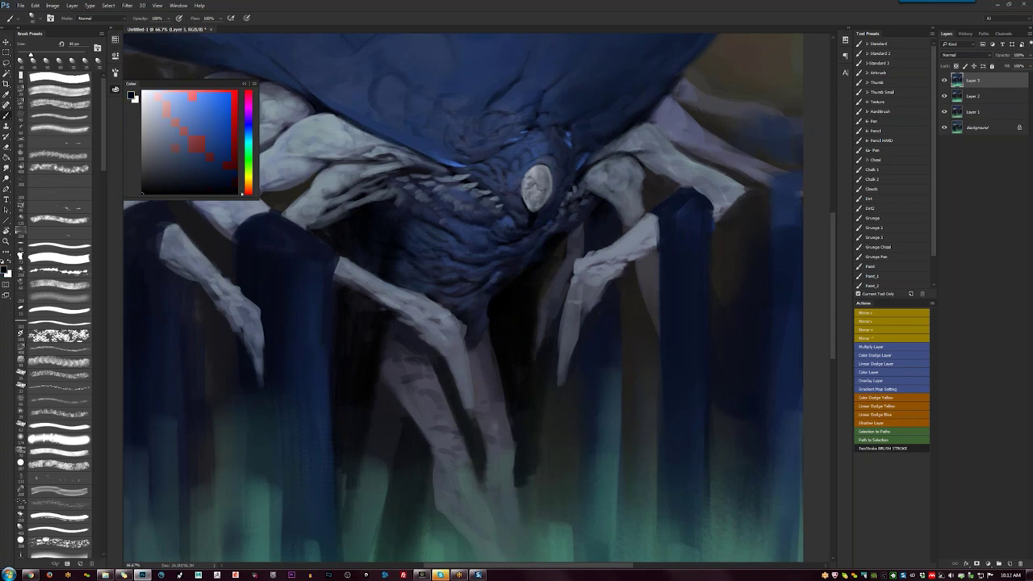
alt+click(481, 287)
key(])
key(])
key(])
key(])
key(])
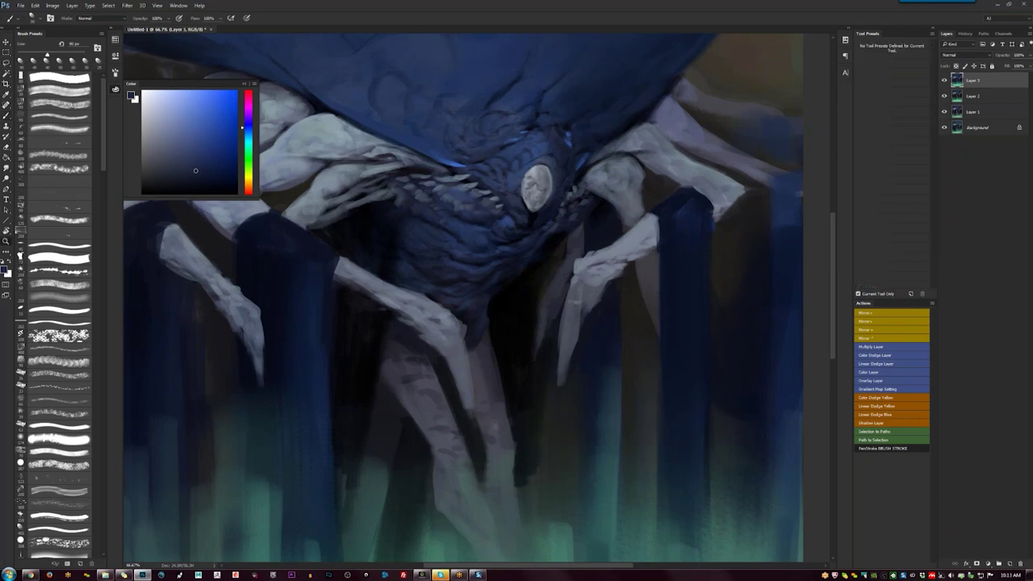
Set up a full-screen view of the mirrored canvas with only the Color panel showing, and pick a medium blue.
key(ctrl+minus)
key(Tab)
key(ctrl+plus)
key(ctrl+plus)
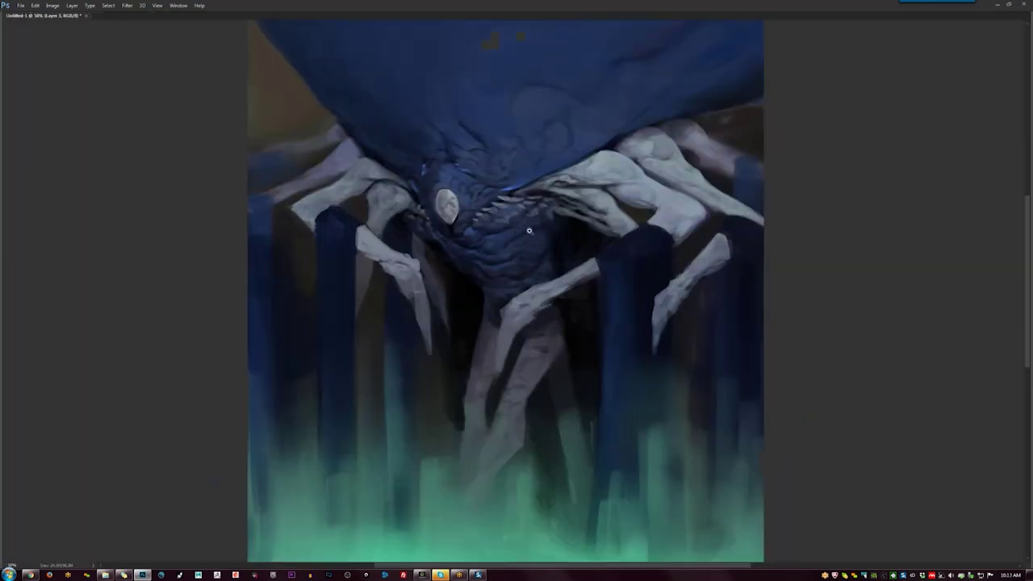
key(Tab)
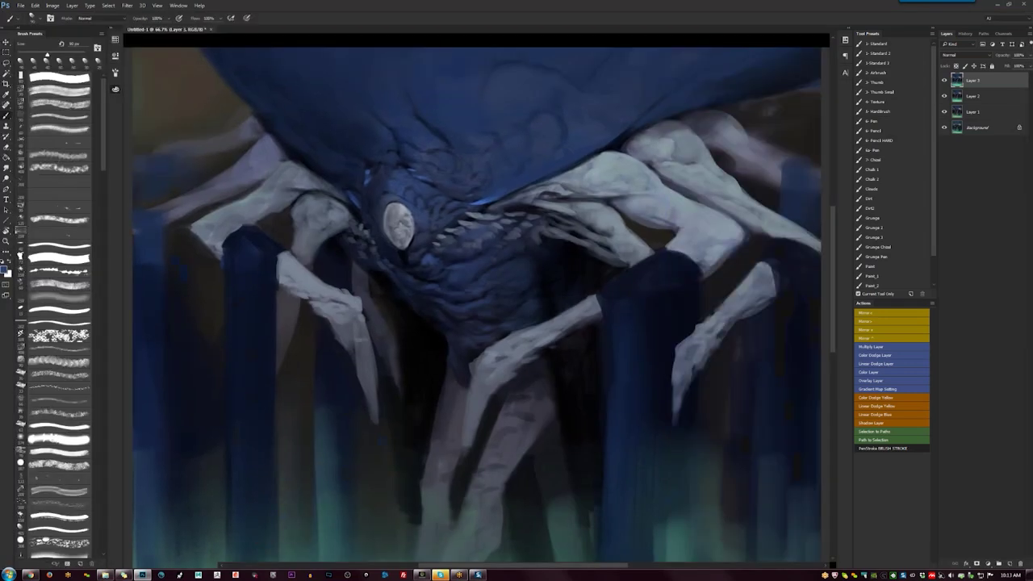
key(Tab)
key(F6)
click(101, 67)
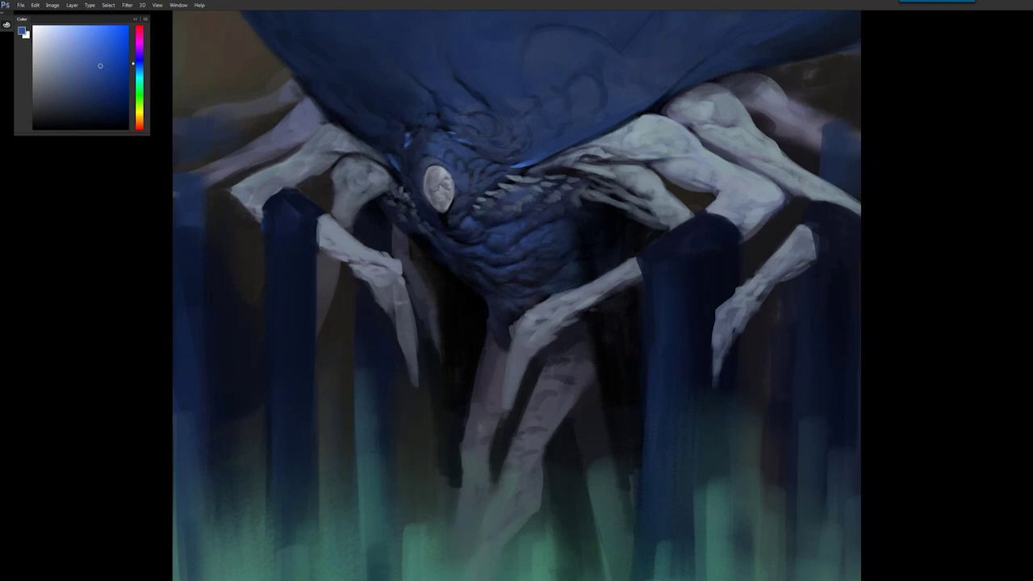
Sample near-black below the eye and paint a small dark notch on the eye's upper edge, mirroring the canvas to check.
alt+click(450, 217)
alt+click(446, 219)
drag(452, 241, 458, 248)
key(ctrl+shift+h)
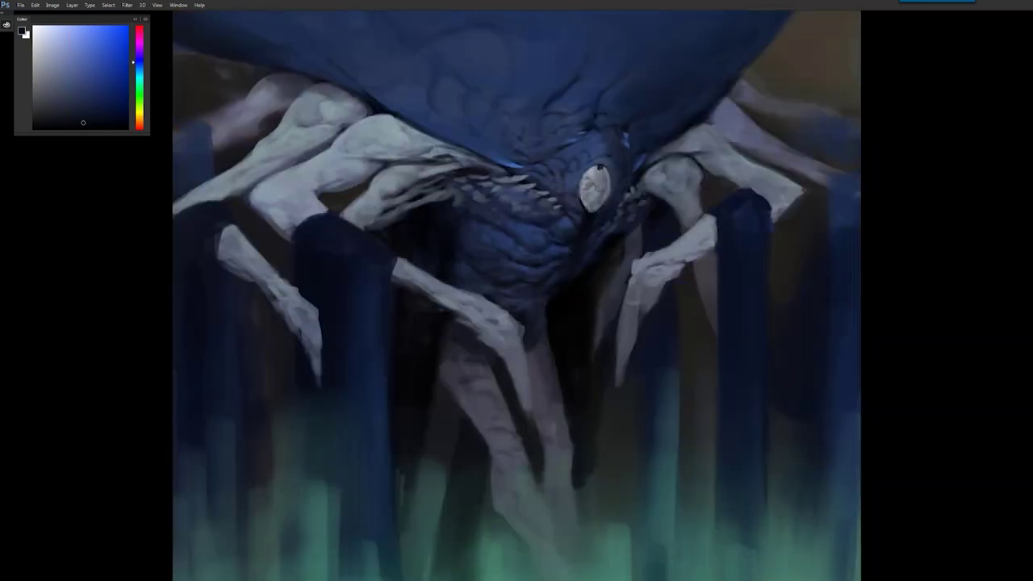
alt+click(601, 171)
scroll(596, 218, down, 1)
scroll(595, 218, up, 1)
Sample the eye's grey, darken it and shade the surface of the eye.
alt+click(590, 185)
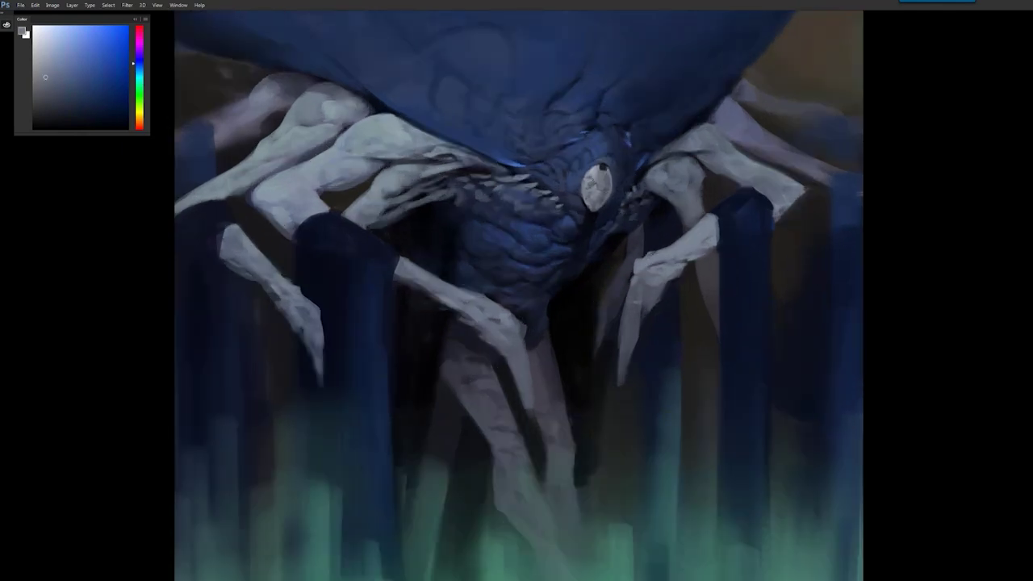
click(64, 118)
mouse_move(584, 203)
mouse_down()
mouse_move(590, 209)
mouse_move(598, 186)
mouse_up()
scroll(590, 235, up, 3)
drag(590, 235, 563, 304)
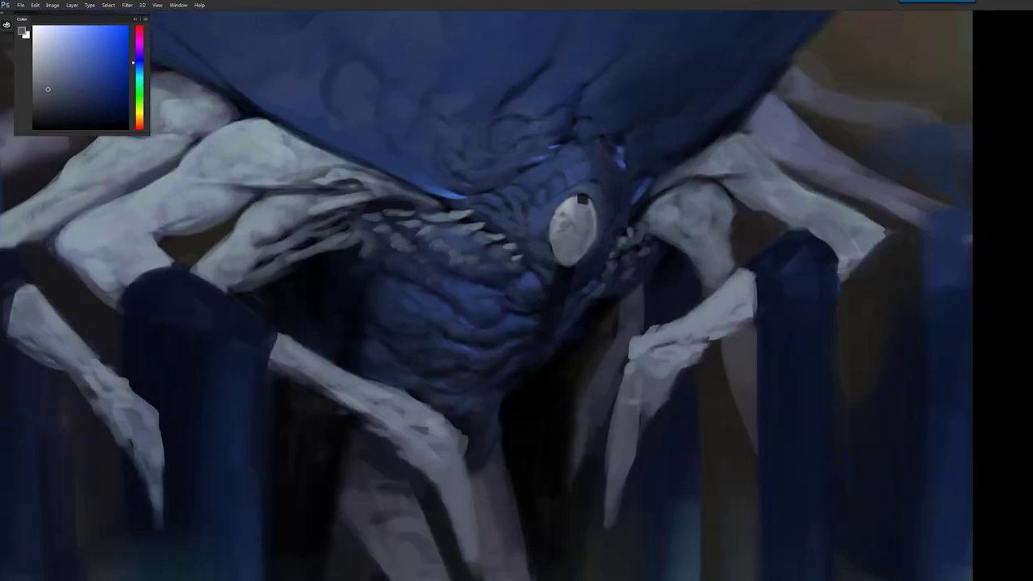
Choose a light violet as the paint colour.
drag(140, 108, 141, 120)
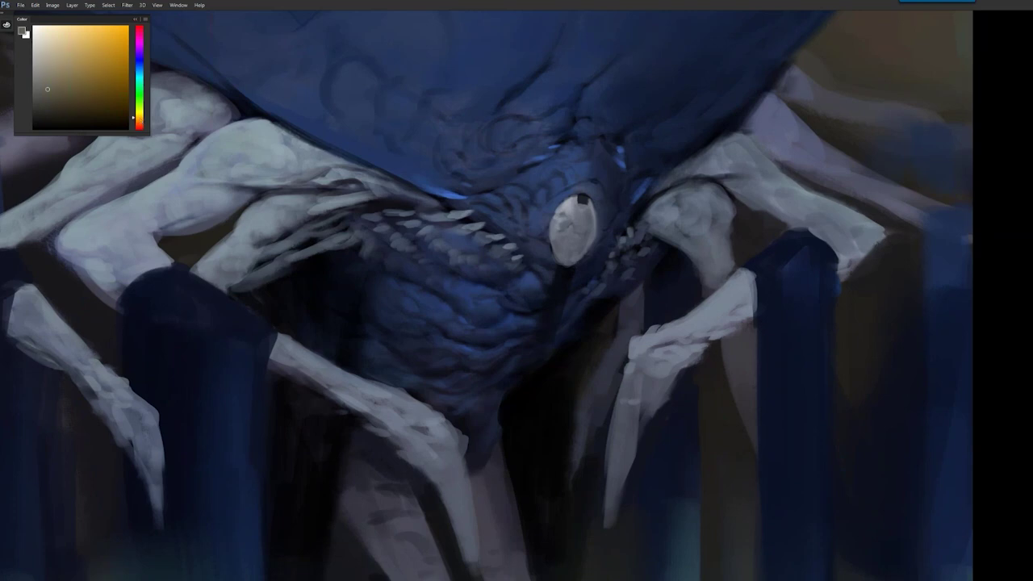
drag(139, 73, 142, 47)
click(80, 39)
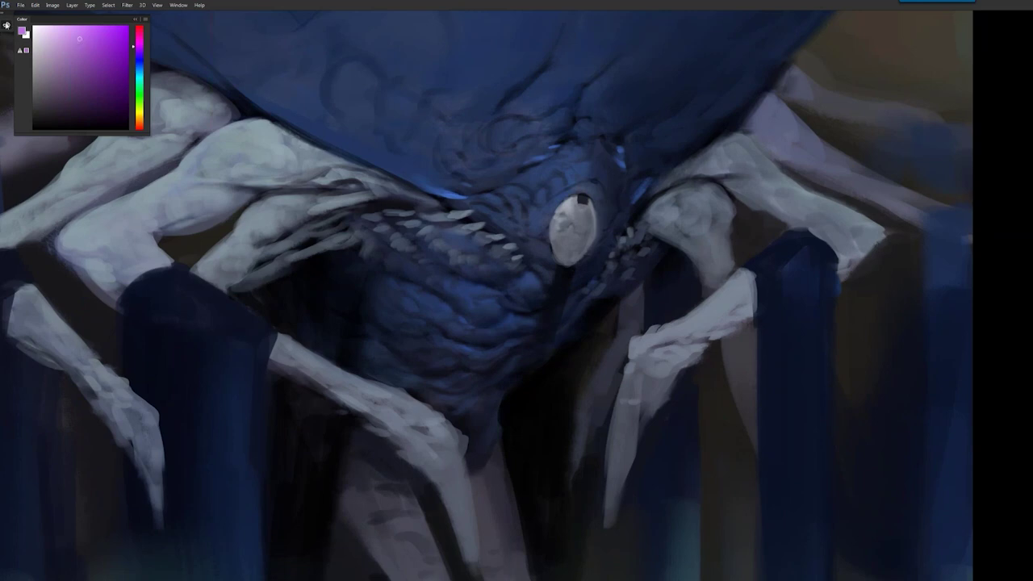
Undock the Color panel, enlarge it and place it clear of the creature's head.
click(6, 25)
click(7, 25)
drag(26, 25, 338, 150)
click(457, 146)
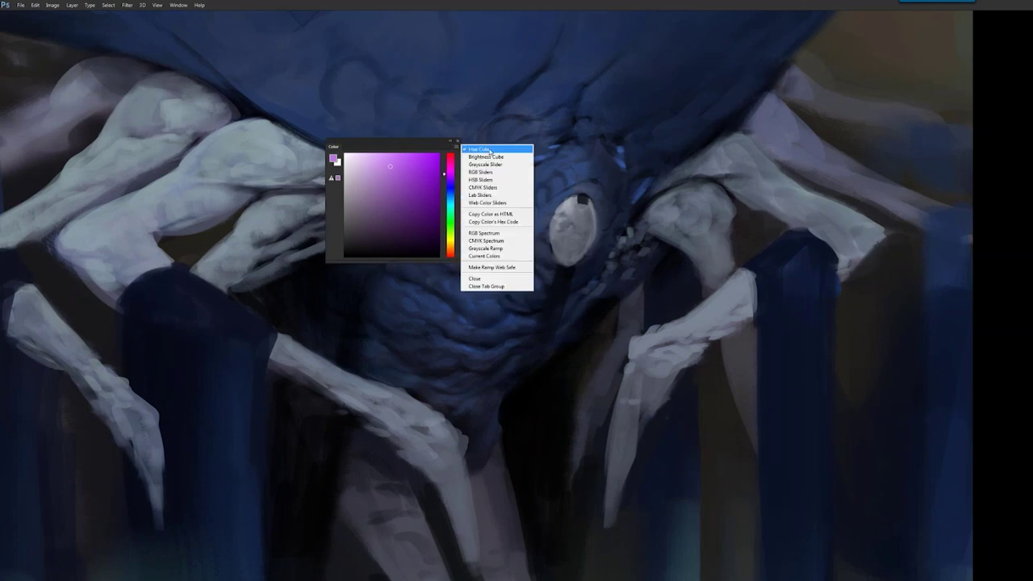
click(459, 261)
drag(458, 261, 552, 347)
drag(452, 144, 871, 75)
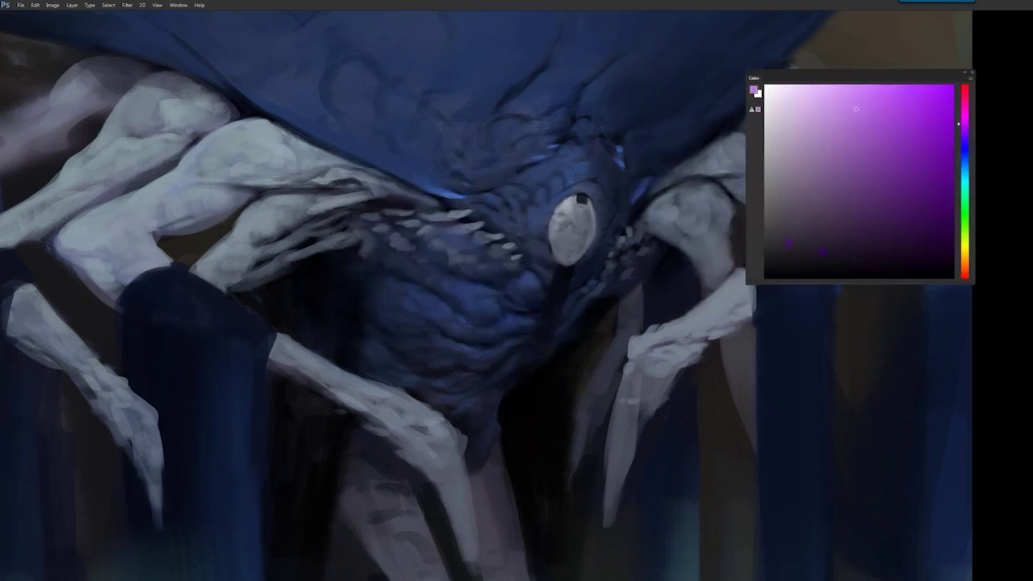
Pick a brighter violet and paint a thin glowing rim along the upper edges of the eye.
drag(613, 275, 568, 253)
drag(851, 94, 842, 88)
drag(529, 171, 498, 210)
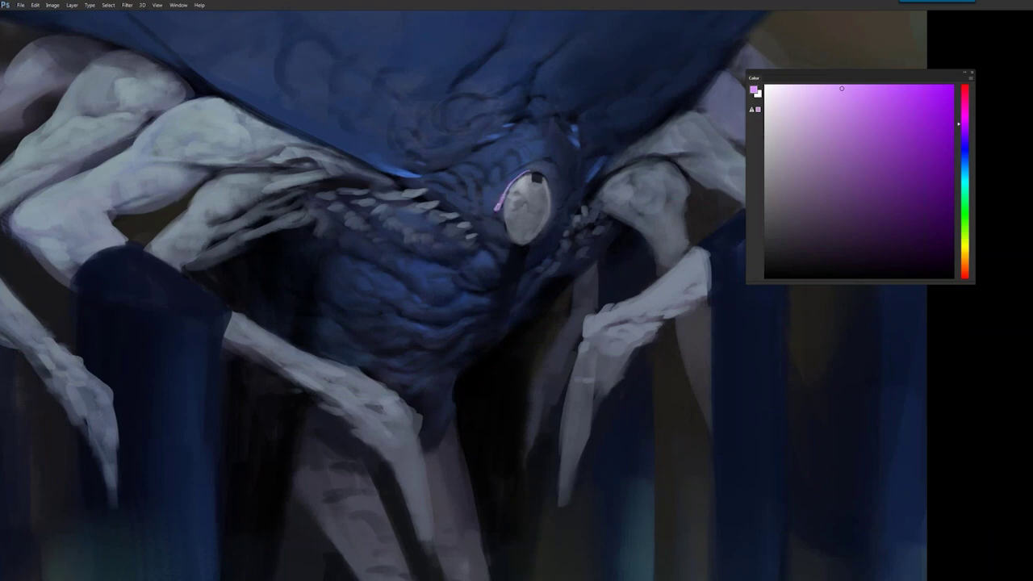
drag(552, 184, 555, 212)
Sample colours beside the eye, then switch to black and touch up the inner edge of the violet rim.
alt+click(557, 198)
alt+click(554, 208)
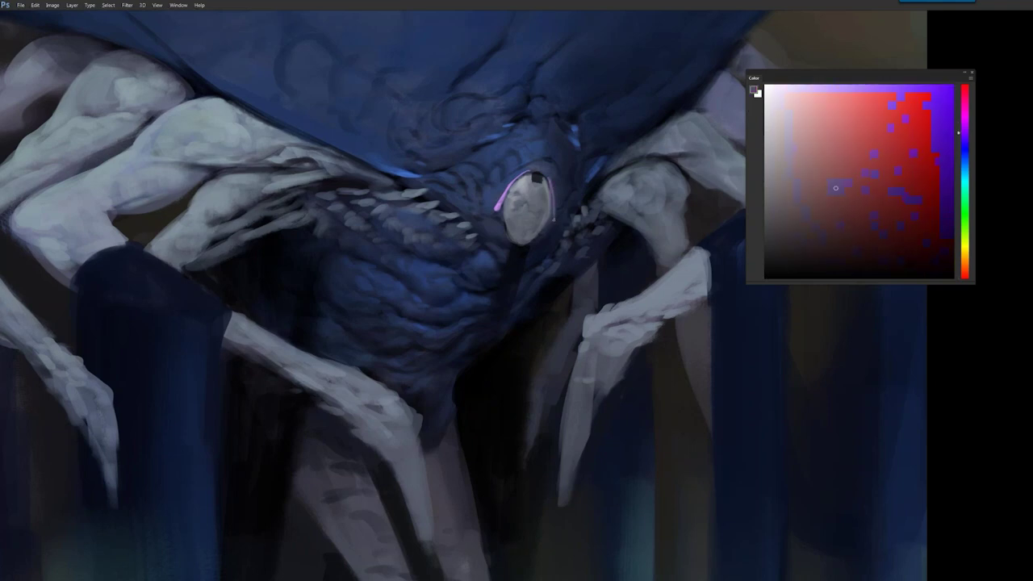
key(d)
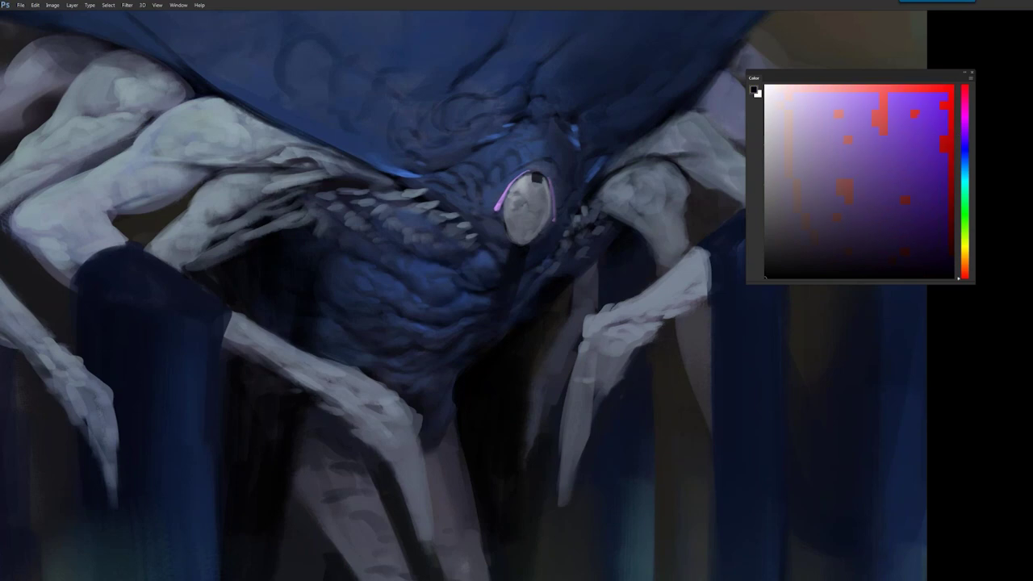
drag(500, 210, 515, 182)
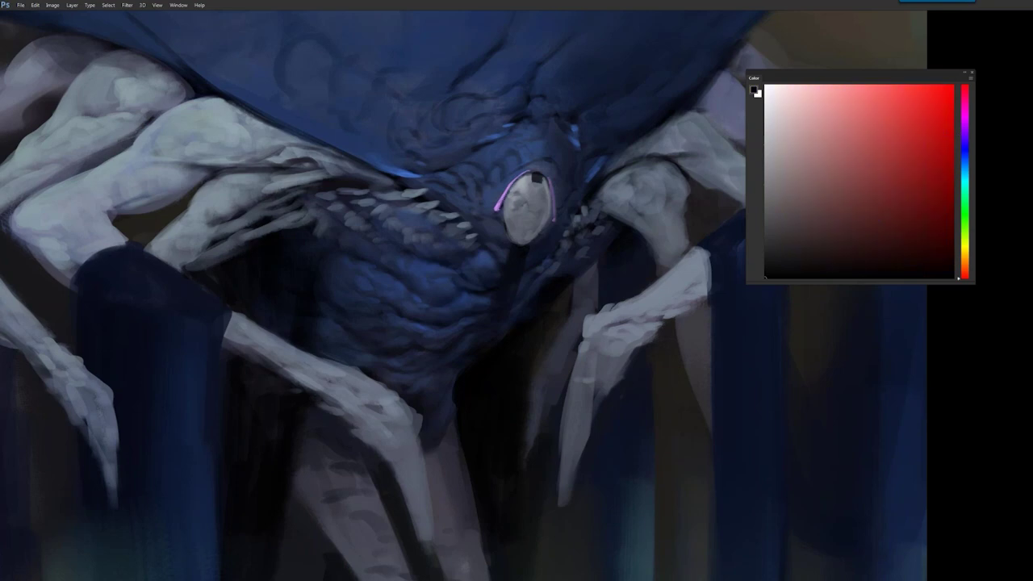
Sample the violet rim and extend it with a sideways spike and thin lines around and below the eye.
alt+click(499, 203)
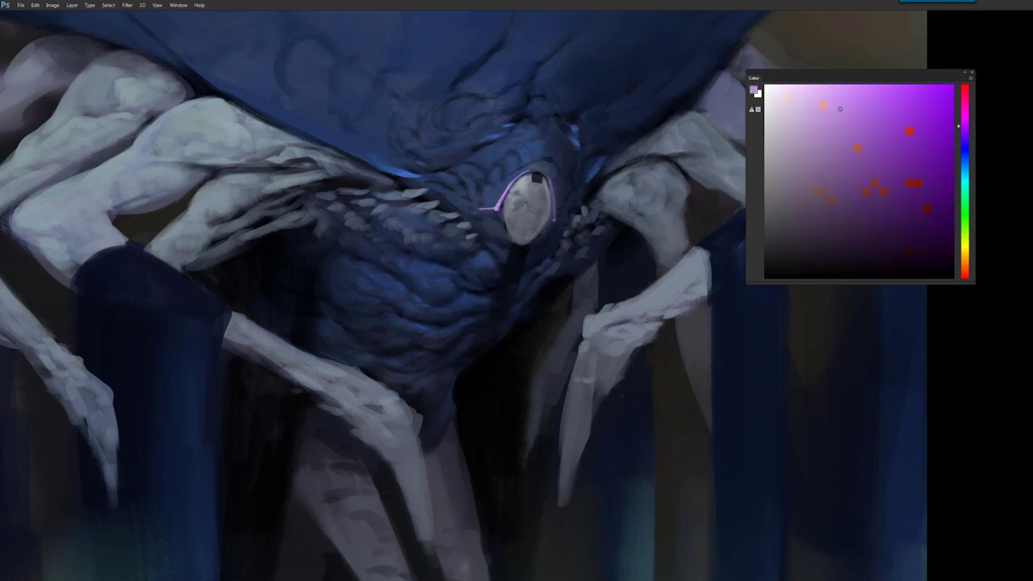
mouse_move(481, 214)
mouse_down()
mouse_move(506, 238)
mouse_move(537, 246)
mouse_up()
alt+click(535, 263)
alt+click(536, 263)
alt+click(536, 263)
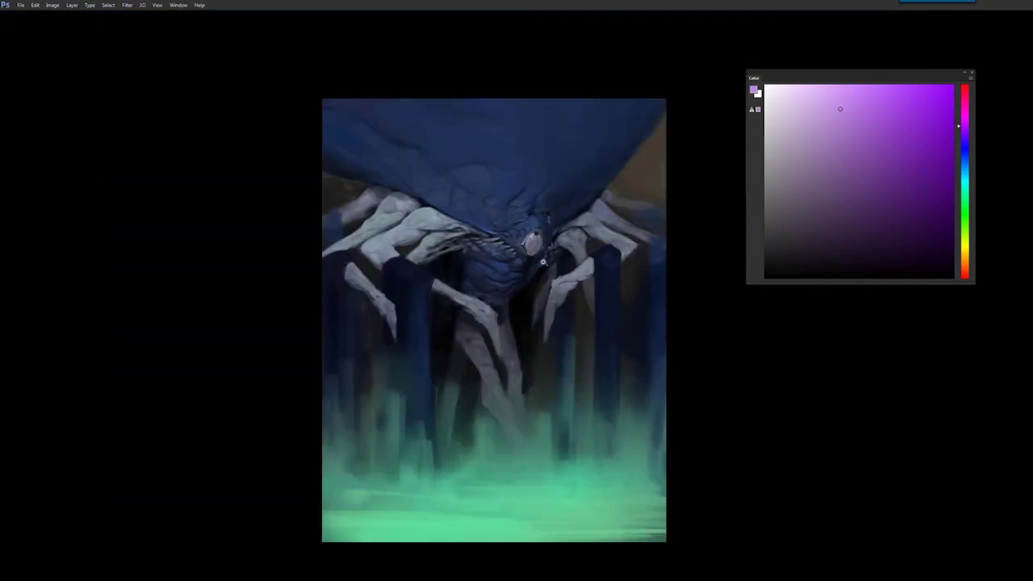
ctrl+click(544, 262)
ctrl+click(544, 261)
ctrl+click(542, 261)
mouse_move(492, 243)
mouse_down()
mouse_move(485, 285)
mouse_move(507, 294)
mouse_up()
Mirror the canvas, pick a brighter pink and repaint the glowing rim along both sides of the eye.
alt+click(511, 313)
alt+click(511, 313)
alt+click(511, 313)
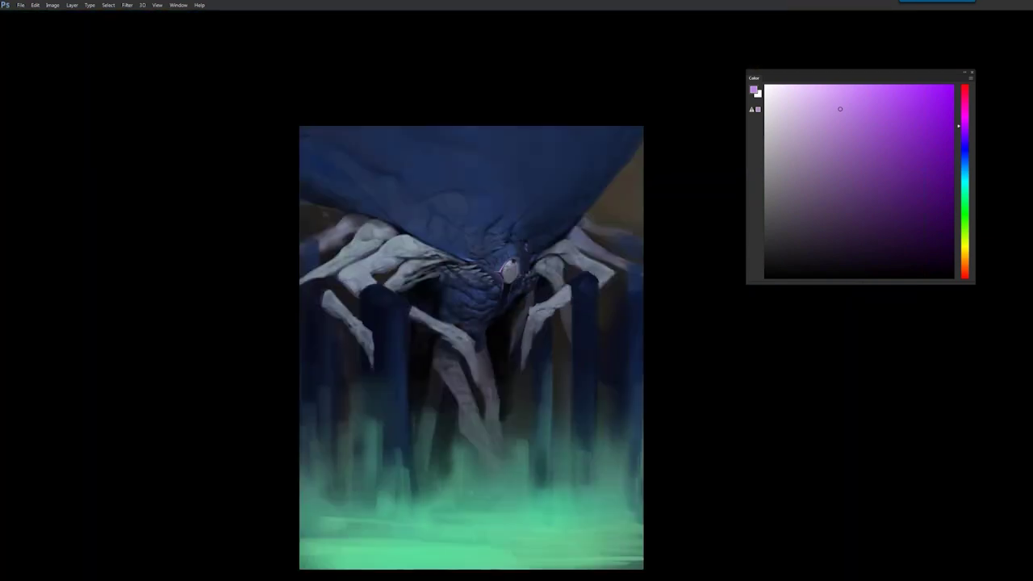
key(ctrl+shift+h)
ctrl+click(494, 265)
key(ctrl+plus)
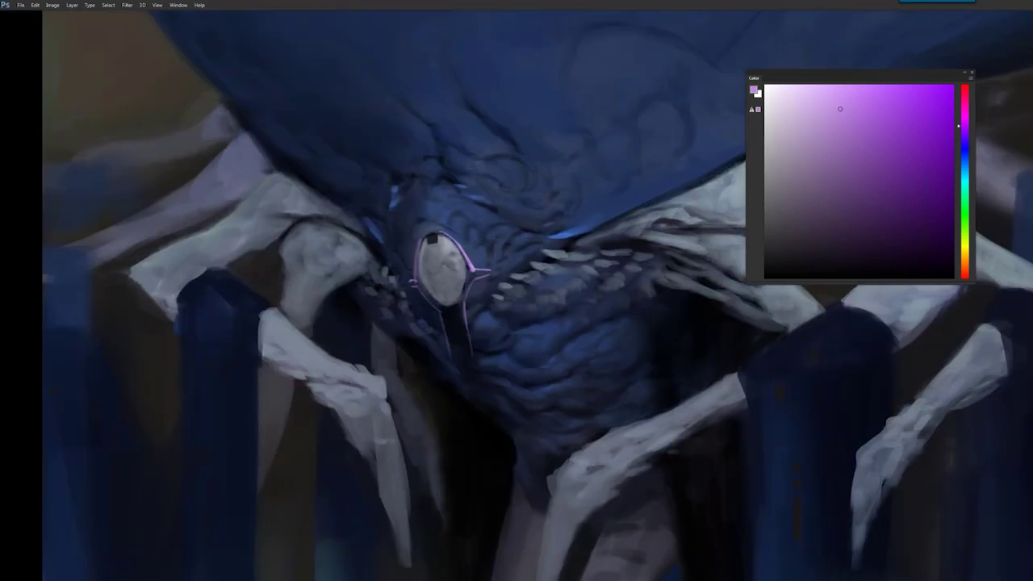
drag(494, 270, 529, 264)
click(964, 107)
click(867, 93)
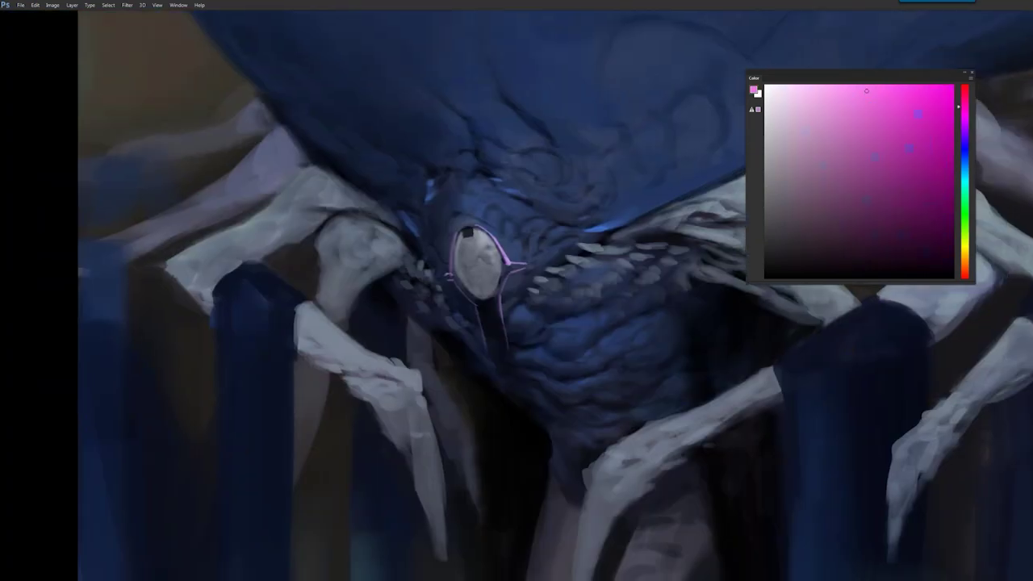
drag(504, 251, 494, 239)
drag(451, 248, 450, 270)
Bring back the panels, mirror the canvas and paint small black notches on the side and lower edges of the eye.
key(F2)
key(Tab)
key(d)
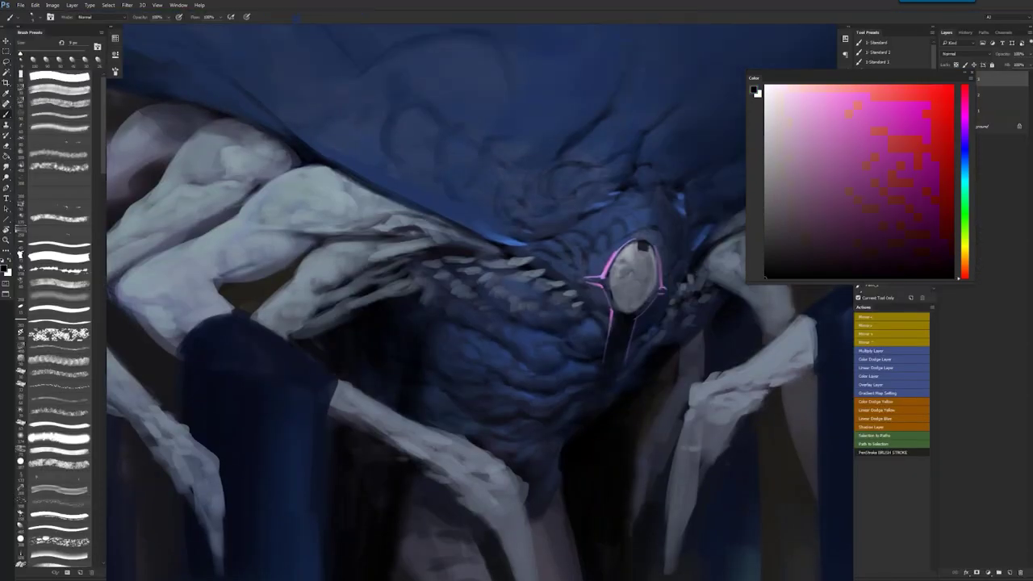
drag(611, 278, 610, 288)
key(bracketright)
key(bracketright)
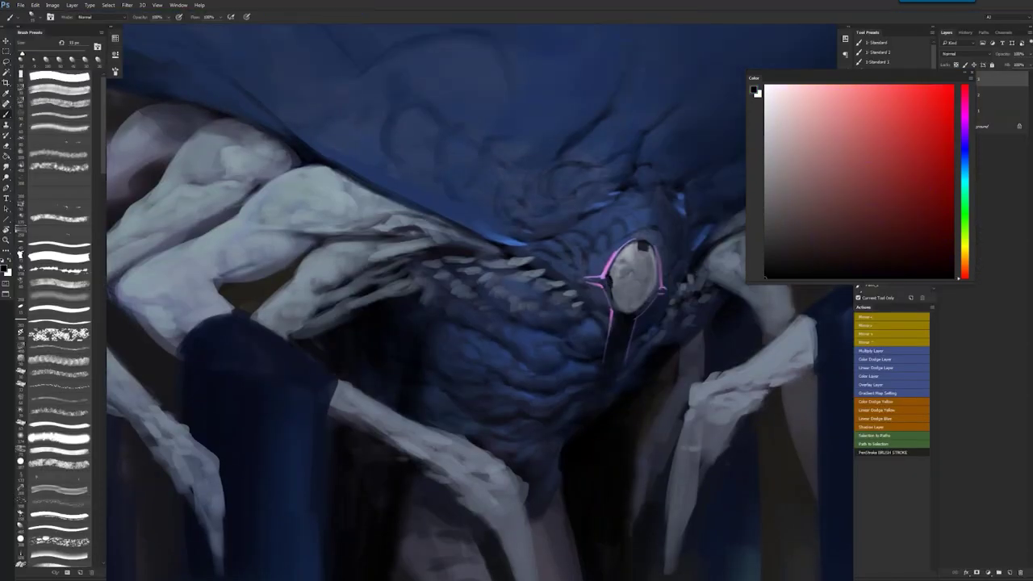
key(z)
alt+click(644, 317)
click(643, 317)
mouse_move(633, 296)
mouse_down()
mouse_move(627, 316)
mouse_move(565, 327)
mouse_up()
alt+click(627, 281)
key(d)
Examine the whole painting in full-screen view, in both normal and mirrored orientation.
key(z)
key(f)
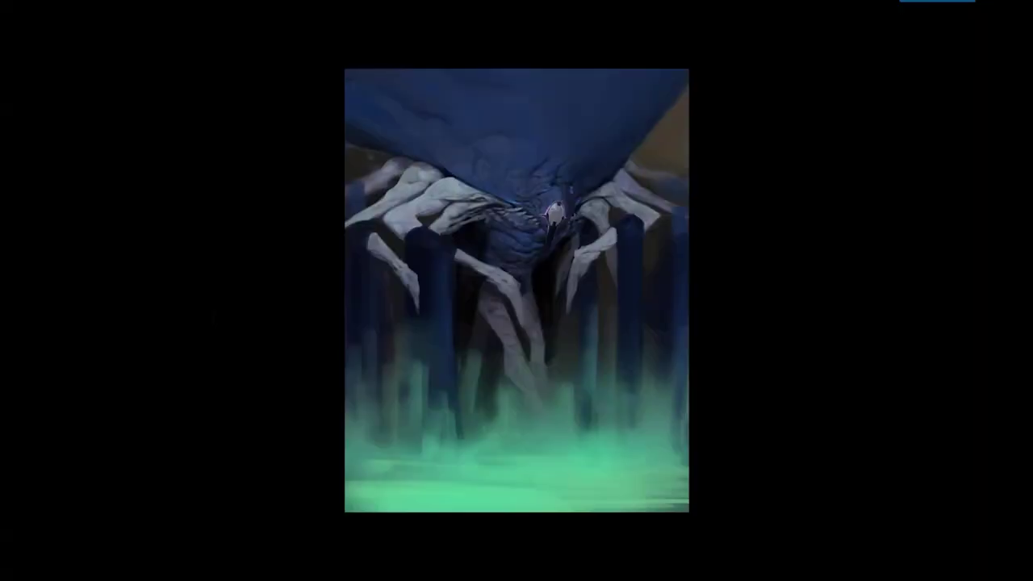
key(F2)
drag(514, 236, 565, 236)
key(f)
key(f)
mouse_move(500, 242)
mouse_down()
mouse_move(521, 293)
mouse_move(534, 255)
mouse_up()
Sample the bright blue in the crease above the pale arm and extend the highlight along the body's lower edge.
key(b)
alt+click(458, 292)
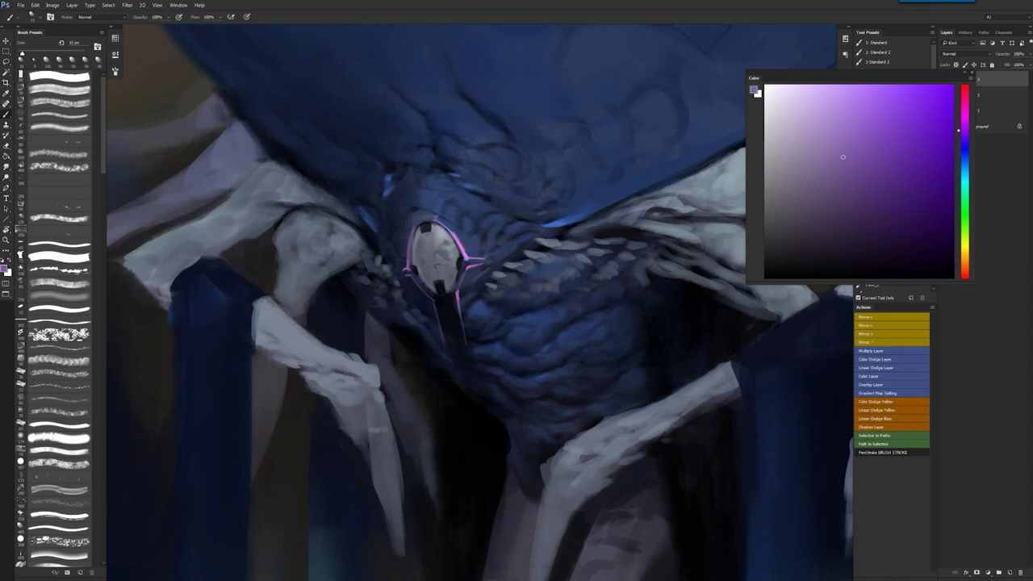
alt+click(564, 220)
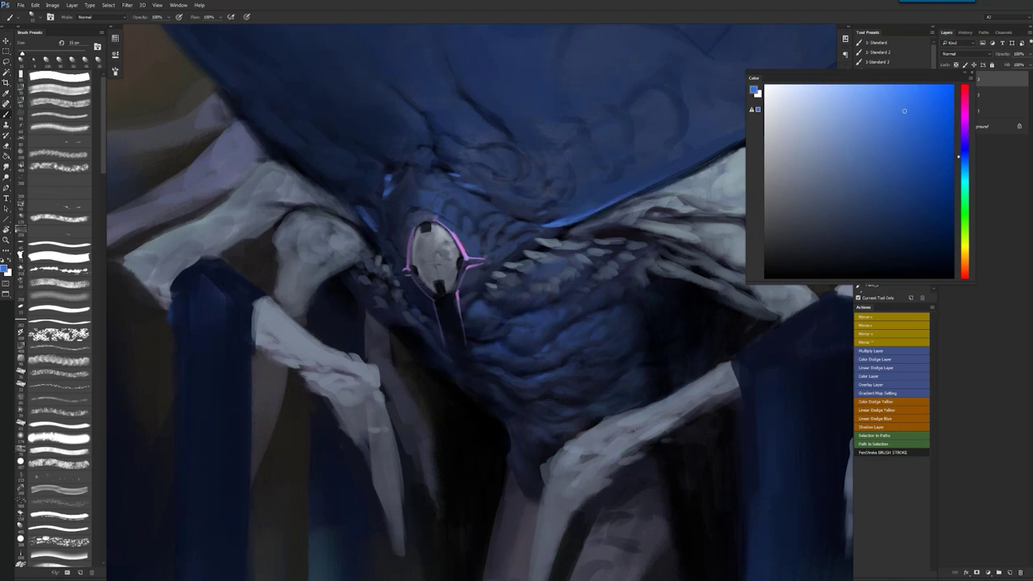
Hide the panels and paint small bright blue highlights on the skin folds just below and beside the eye.
key(Tab)
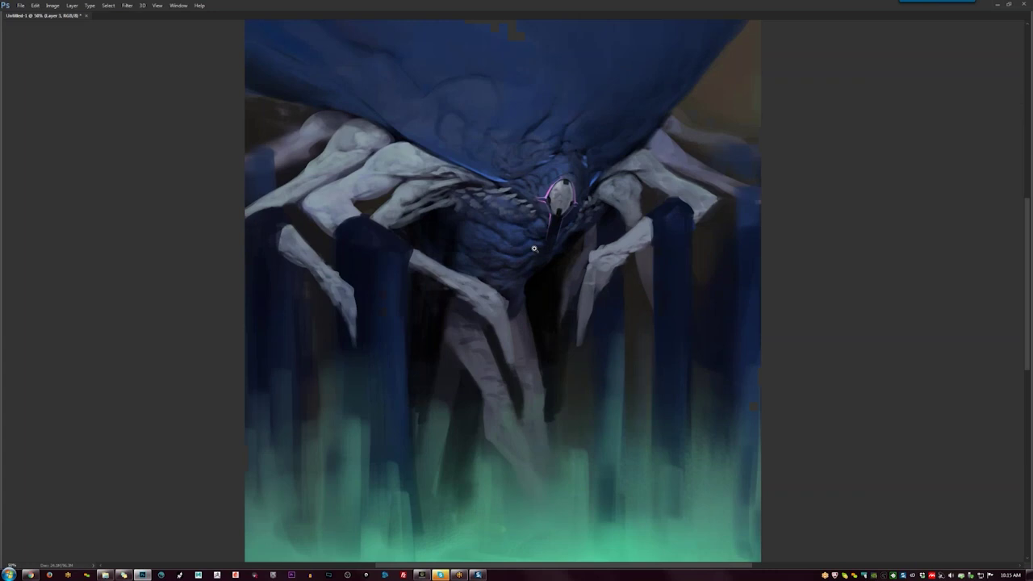
ctrl+click(534, 249)
ctrl+click(534, 249)
ctrl+click(534, 248)
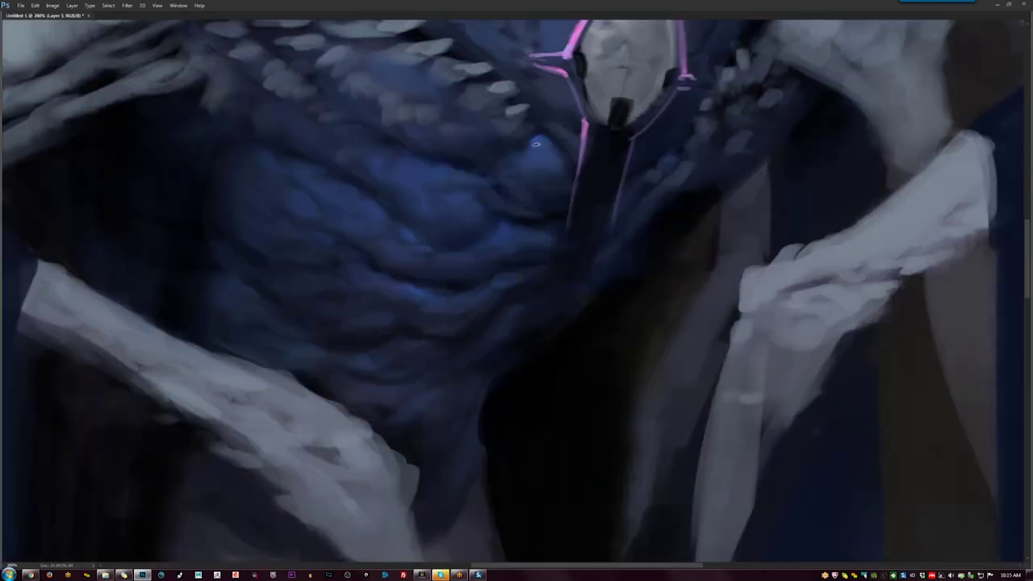
mouse_move(536, 147)
mouse_down()
mouse_move(543, 129)
mouse_move(553, 147)
mouse_up()
drag(643, 163, 656, 149)
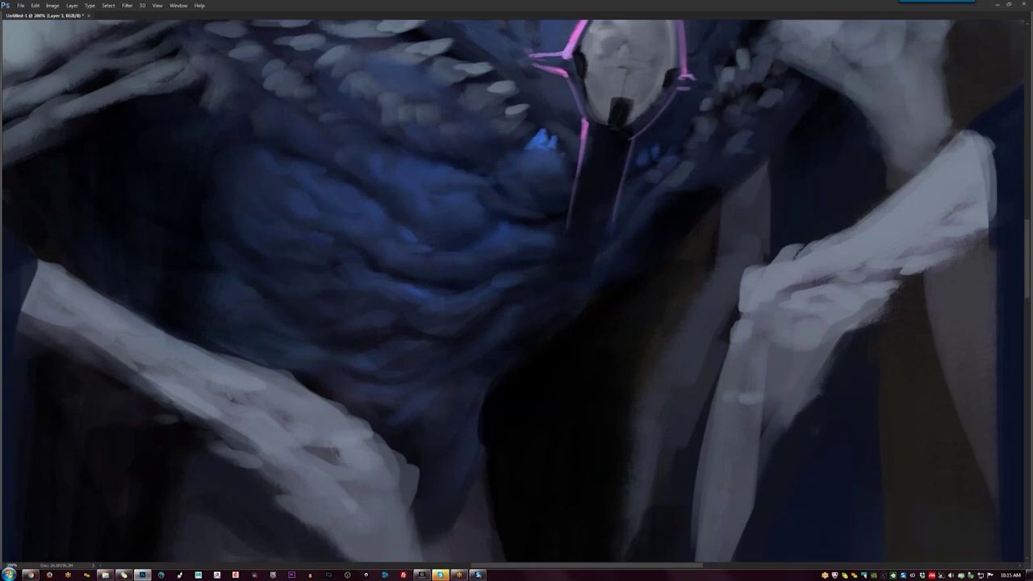
Mirror the canvas and paint pale strokes on the rear limb behind the small front arm and around that arm's upper end.
scroll(644, 185, down, 3)
key(ctrl+shift+h)
drag(550, 164, 528, 247)
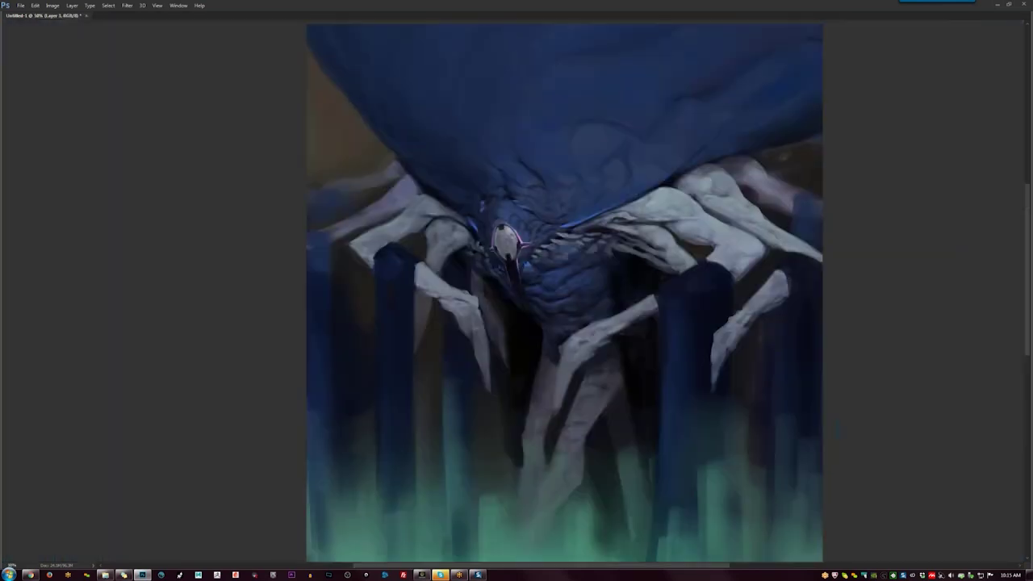
scroll(528, 247, up, 1)
scroll(529, 246, up, 2)
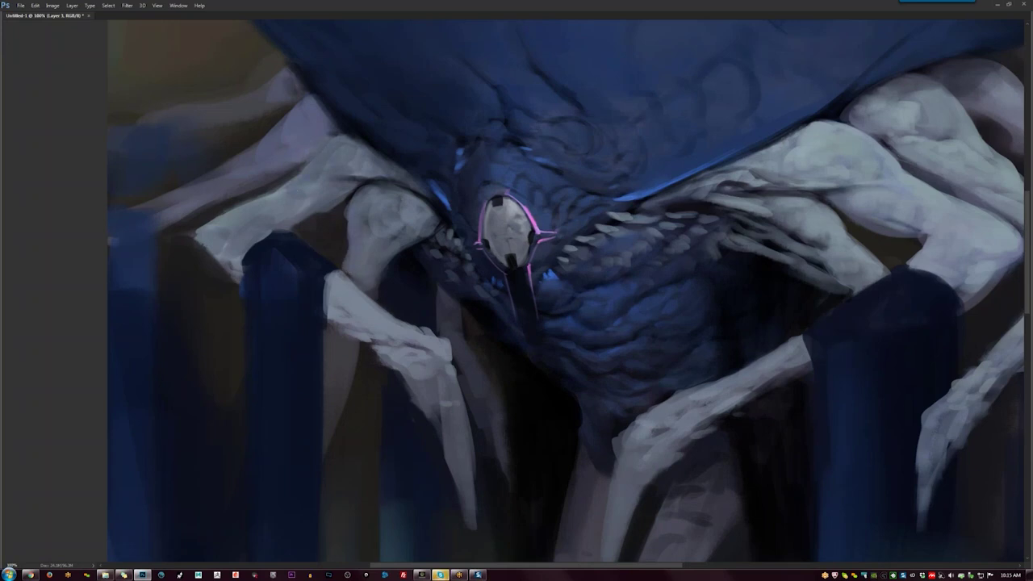
drag(356, 343, 345, 380)
mouse_move(328, 328)
mouse_down()
mouse_move(345, 347)
mouse_move(357, 329)
mouse_up()
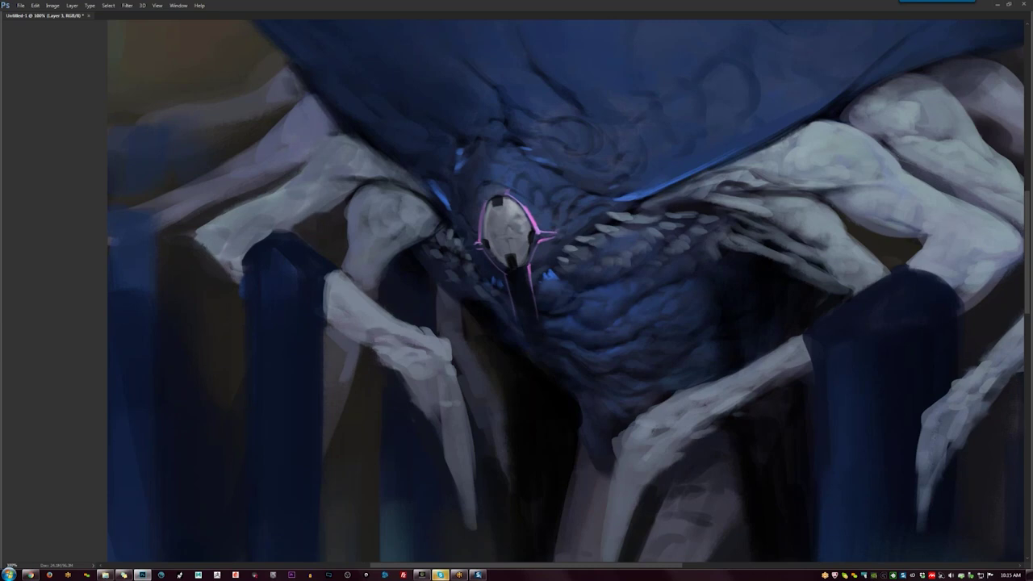
Mirror the canvas and repaint the dark blue edge where the small front arm meets its pillar-like limb, then check the whole painting.
key(ctrl+shift+h)
drag(708, 316, 434, 293)
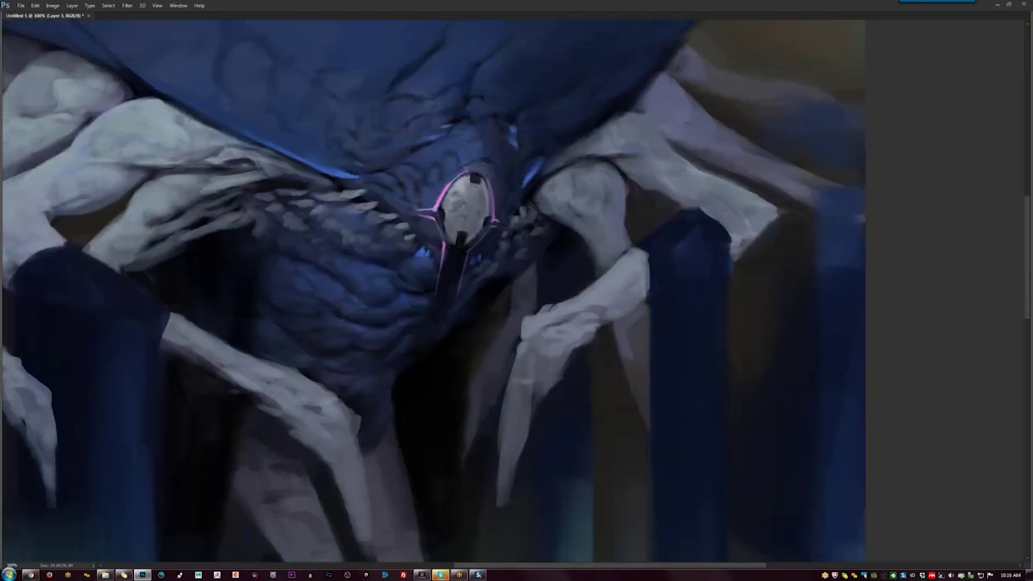
mouse_move(637, 248)
mouse_down()
mouse_move(658, 279)
mouse_move(649, 320)
mouse_up()
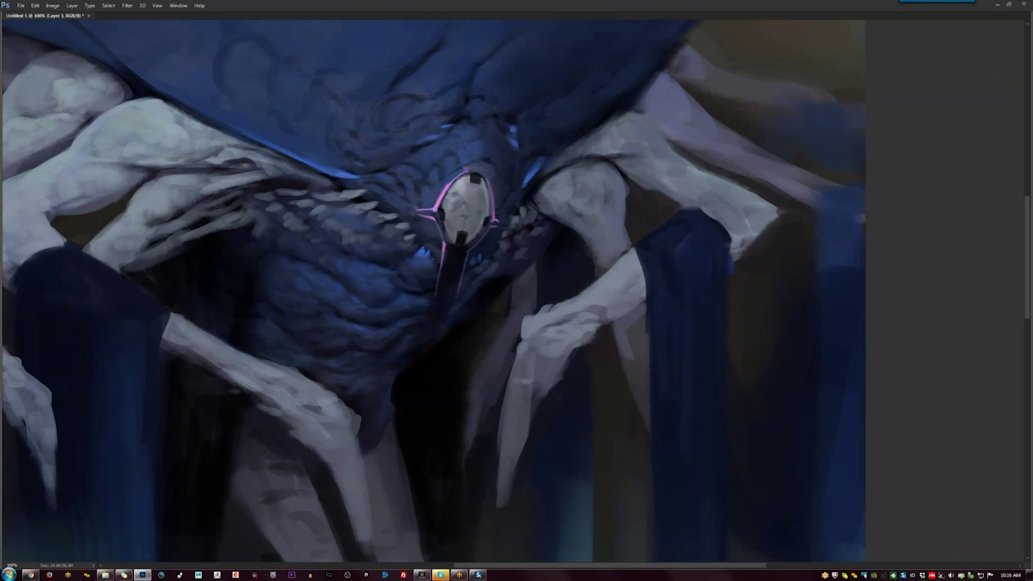
key(ctrl+minus)
key(ctrl+minus)
scroll(544, 351, down, 5)
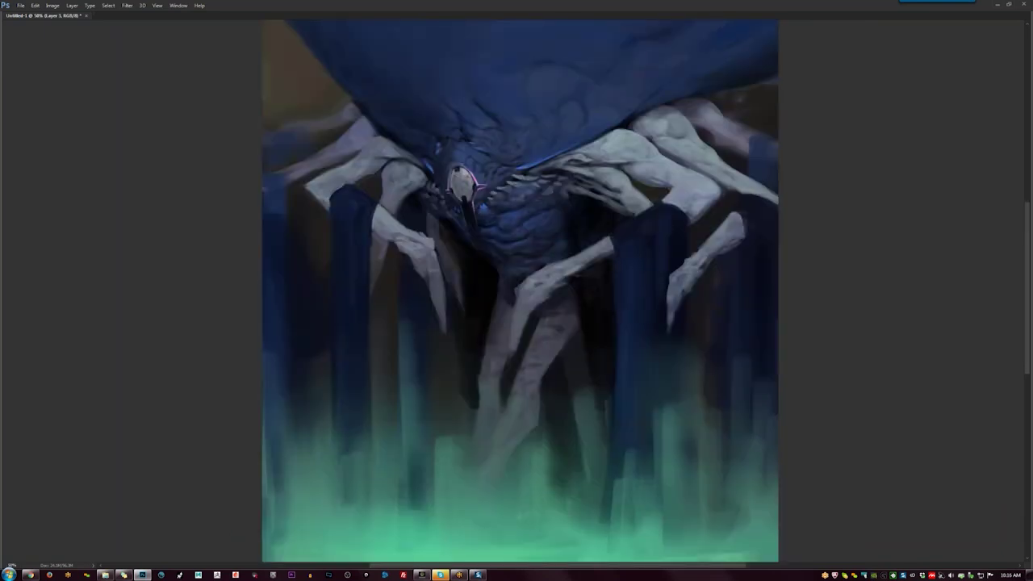
Paint small strokes on the scaly ridges just below the body's lower edge beside the eye and mirror the canvas.
scroll(520, 290, up, 4)
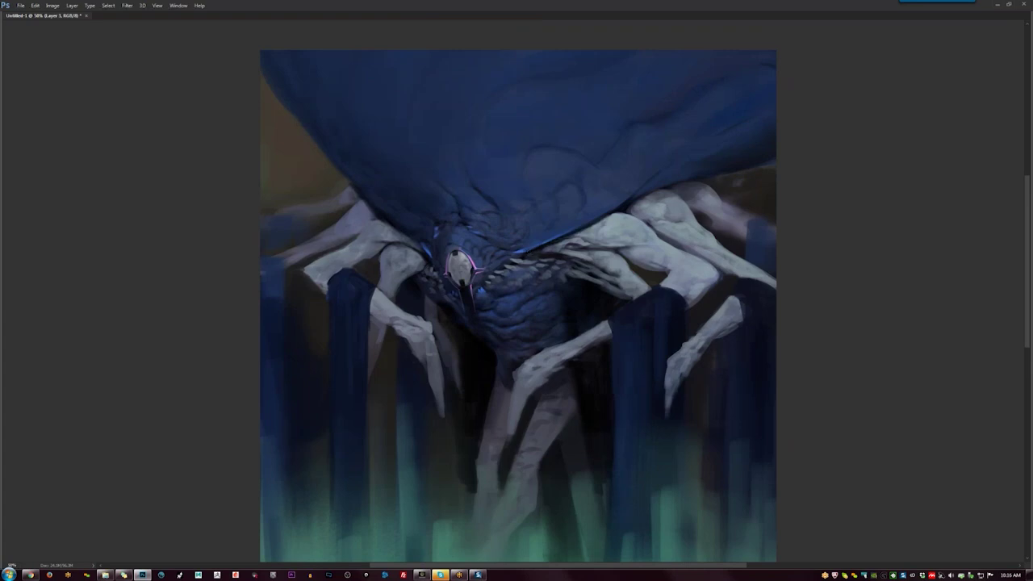
drag(539, 253, 534, 252)
drag(539, 258, 547, 256)
key(ctrl+shift+h)
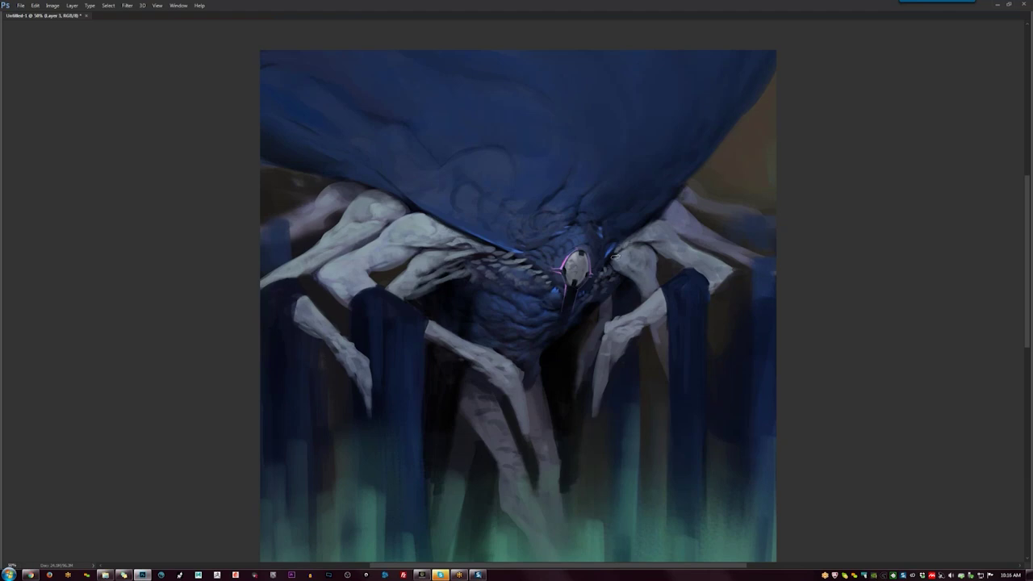
Paint a blue highlight along the body's edge above the small pale arm nearest the eye, mirroring the canvas to compare.
mouse_move(630, 243)
mouse_down()
mouse_move(661, 241)
mouse_move(655, 226)
mouse_move(647, 230)
mouse_move(661, 231)
mouse_up()
key(ctrl+shift+h)
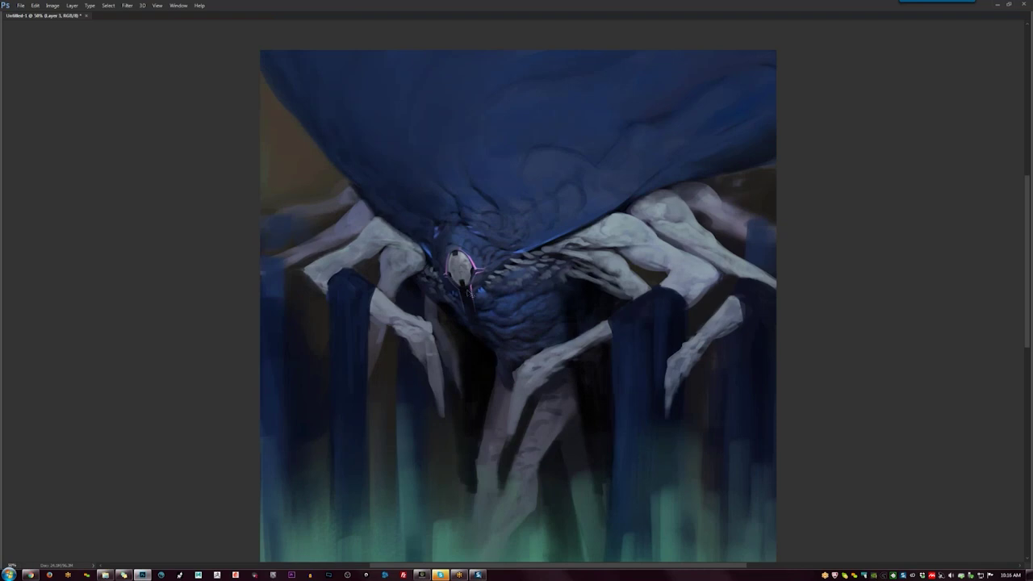
key(ctrl+shift+h)
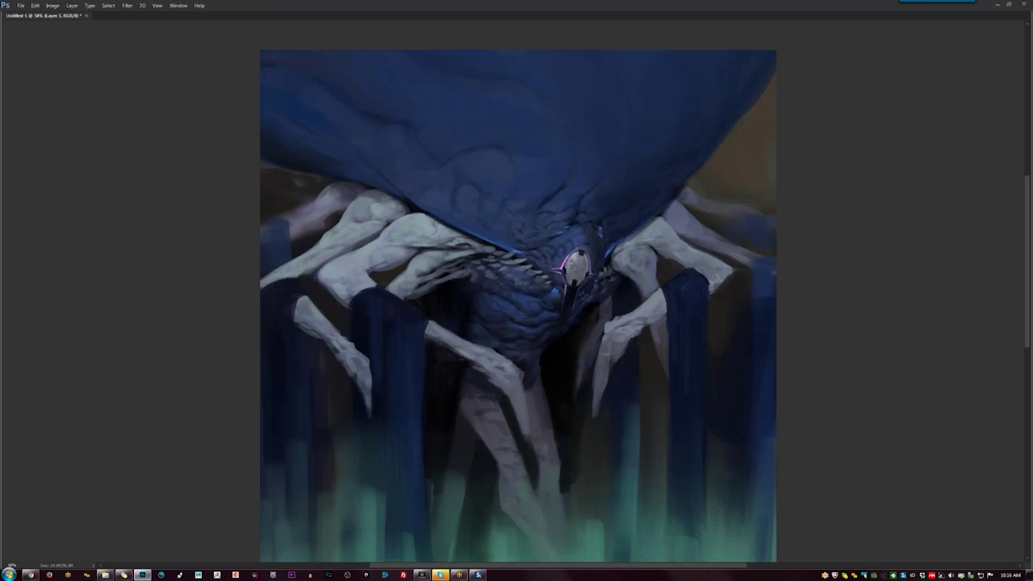
drag(635, 236, 652, 220)
Mirror the canvas and roughen the upper part of the central rear limbs with small pale bumps.
key(ctrl+minus)
key(ctrl+minus)
key(F2)
key(Tab)
ctrl+click(502, 308)
key(Tab)
key(ctrl+plus)
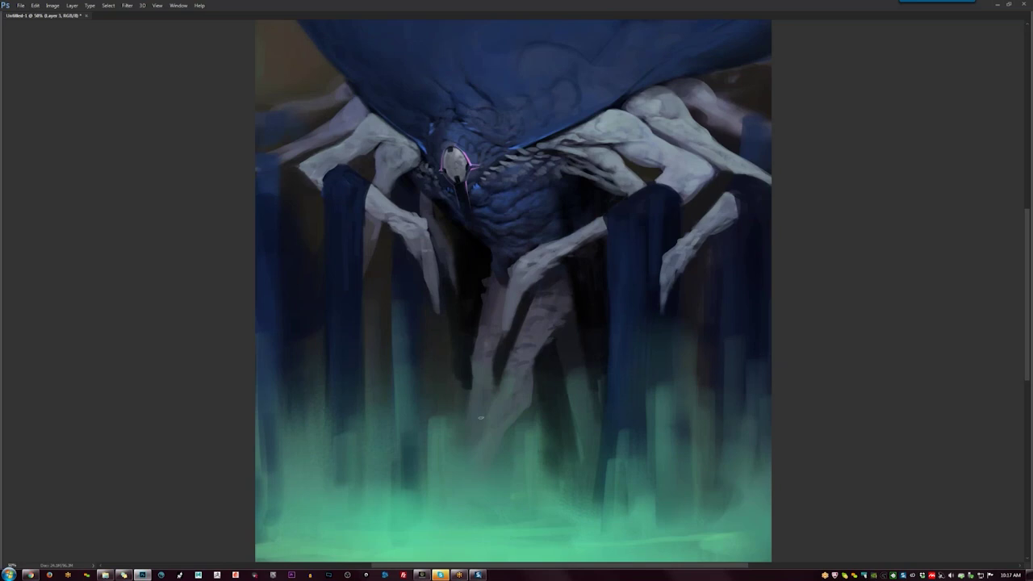
Compare the whole composition with its mirrored version, both in overview and close up.
key(ctrl+shift+h)
key(ctrl+minus)
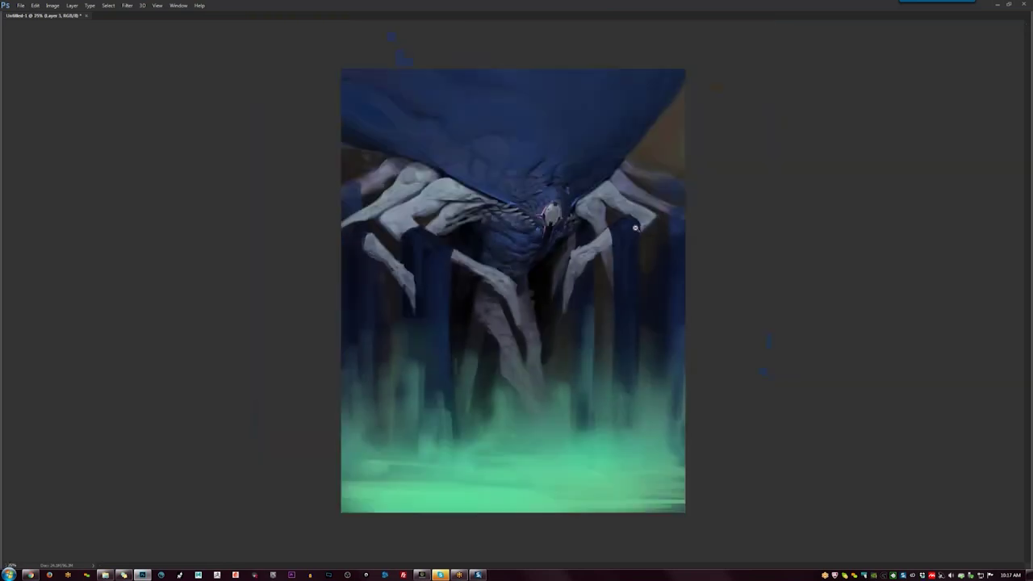
key(Tab)
key(Tab)
scroll(622, 259, up, 1)
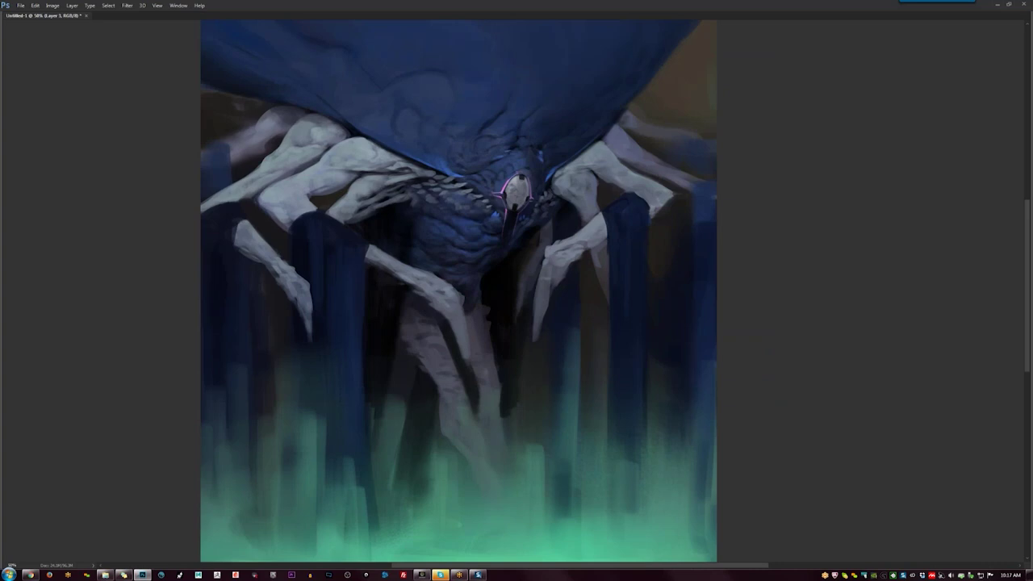
scroll(556, 186, down, 3)
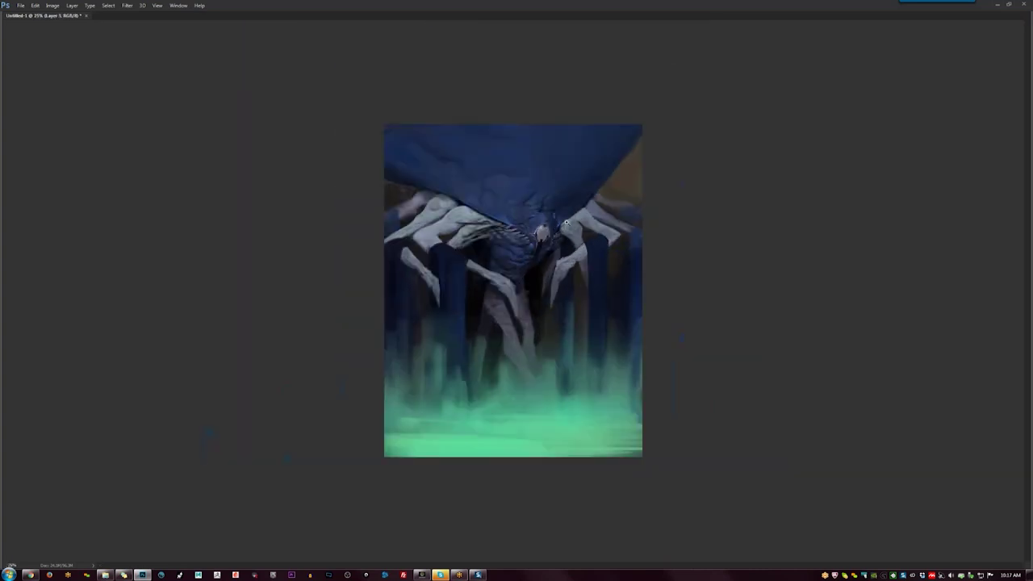
scroll(566, 223, up, 3)
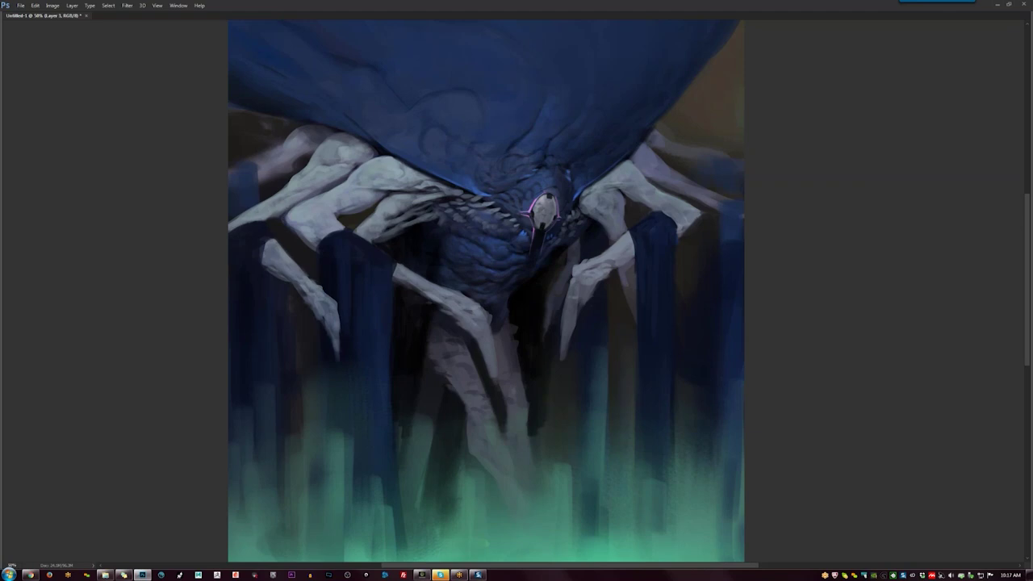
key(ctrl+minus)
key(ctrl+minus)
key(ctrl+shift+h)
key(ctrl+plus)
key(ctrl+plus)
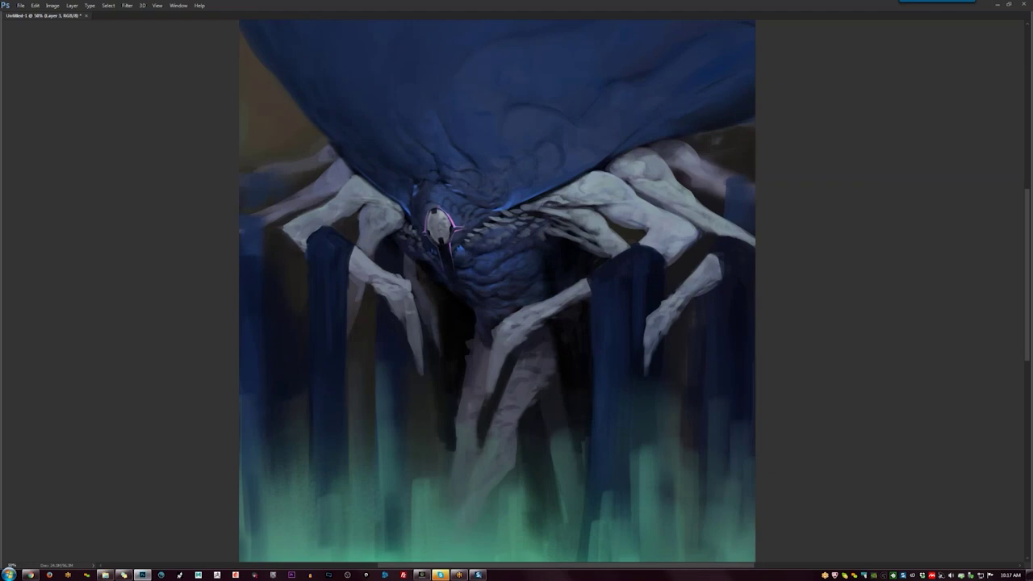
drag(461, 78, 421, 171)
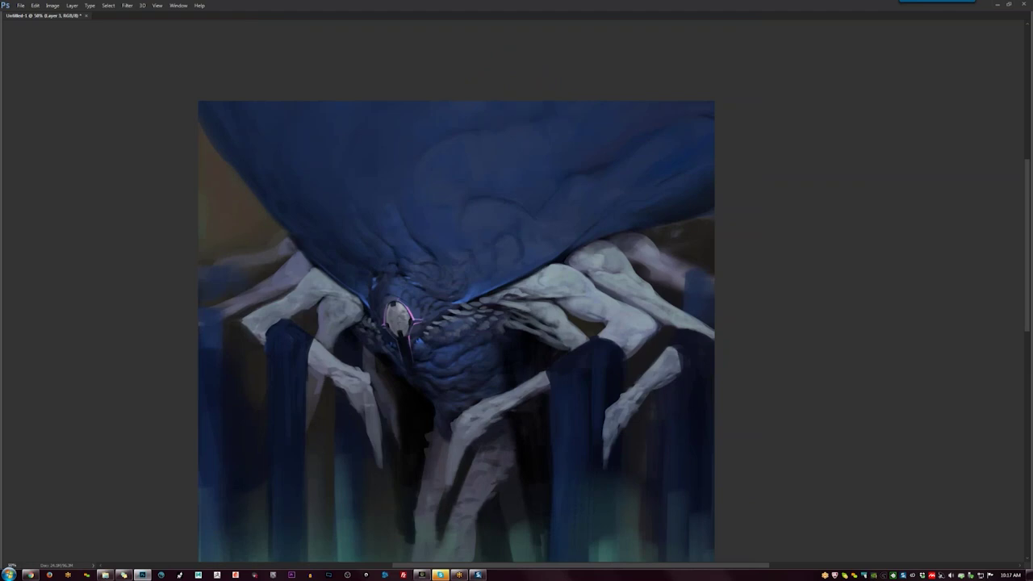
scroll(589, 221, down, 2)
key(F2)
scroll(545, 175, up, 2)
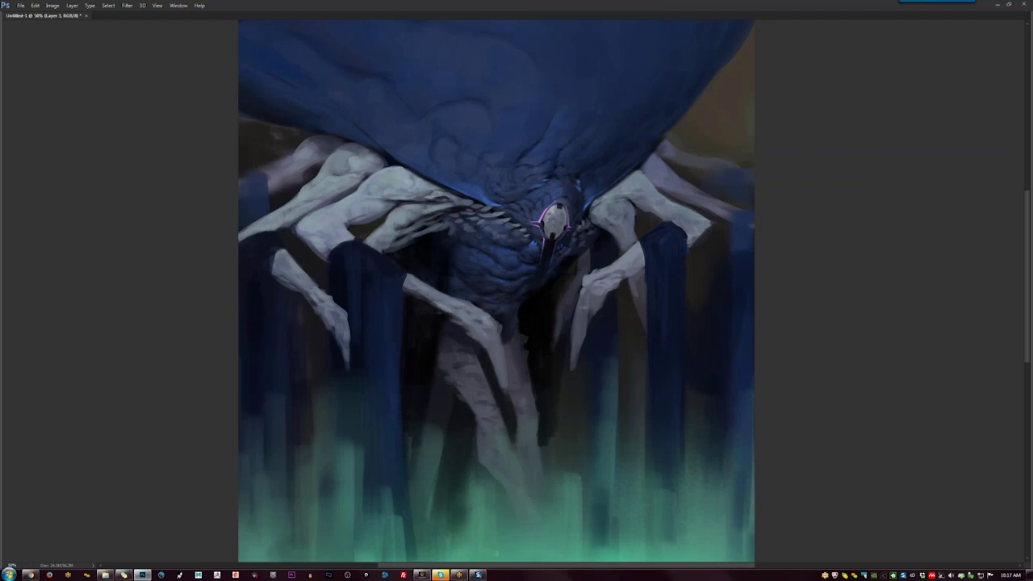
key(ctrl+minus)
key(ctrl+minus)
key(h)
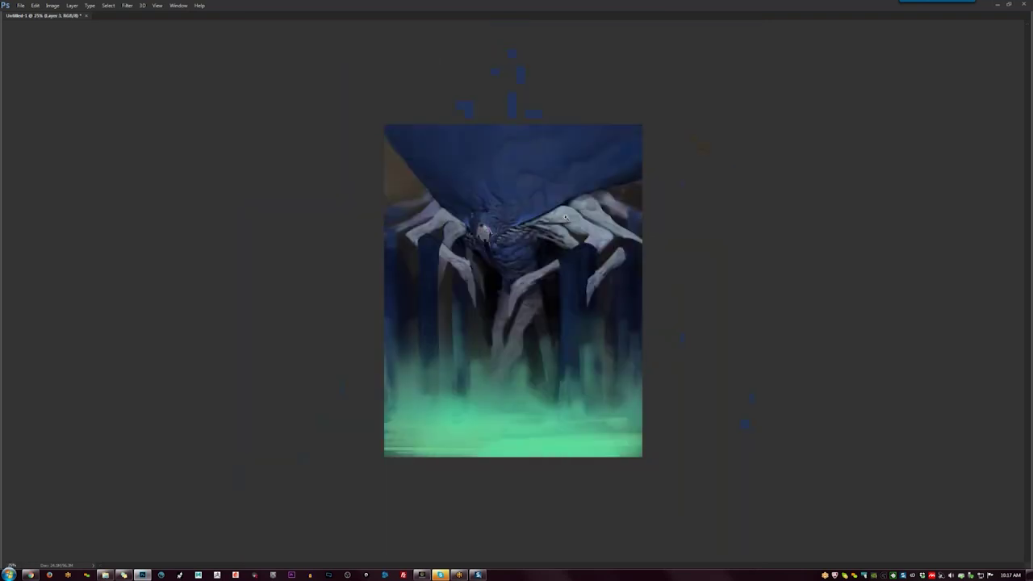
key(ctrl+plus)
key(ctrl+plus)
key(ctrl+plus)
Choose a lighter blue and paint brighter highlights along the body's lower edge beside the eye, checking them in the mirrored view.
key(Tab)
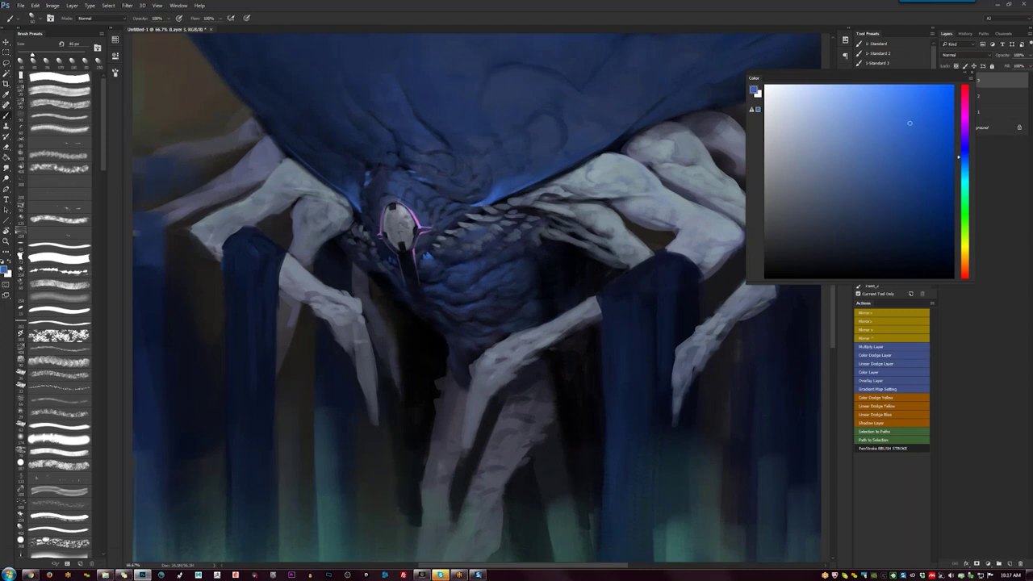
click(887, 96)
drag(483, 202, 508, 188)
key(Tab)
key(ctrl+shift+h)
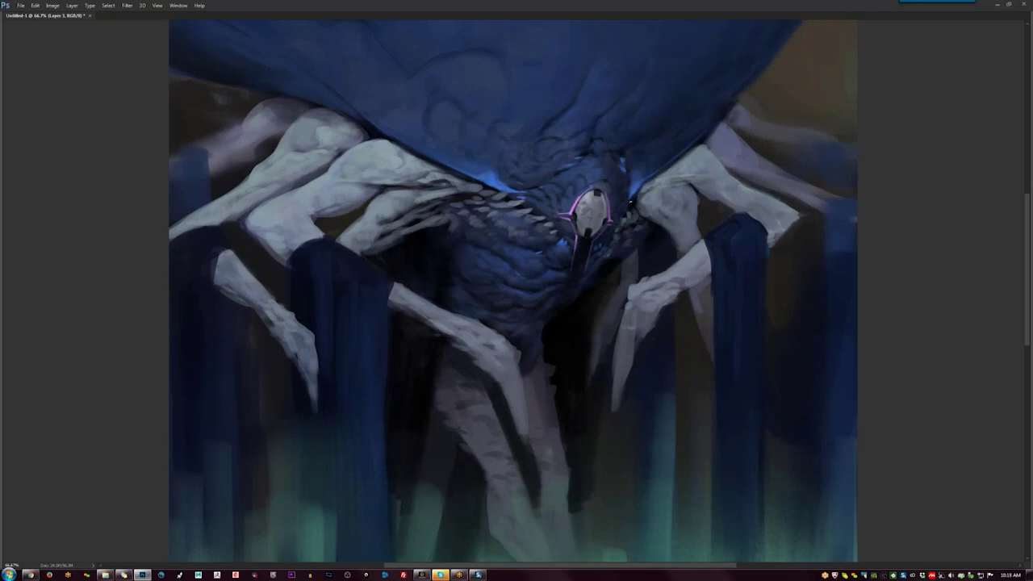
scroll(631, 279, down, 2)
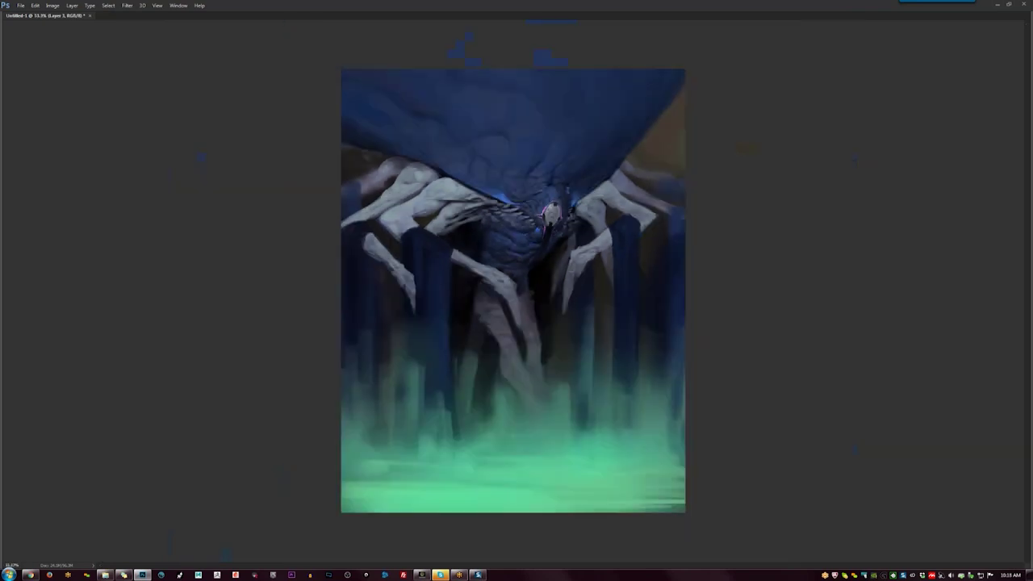
key(ctrl+shift+h)
scroll(536, 248, up, 2)
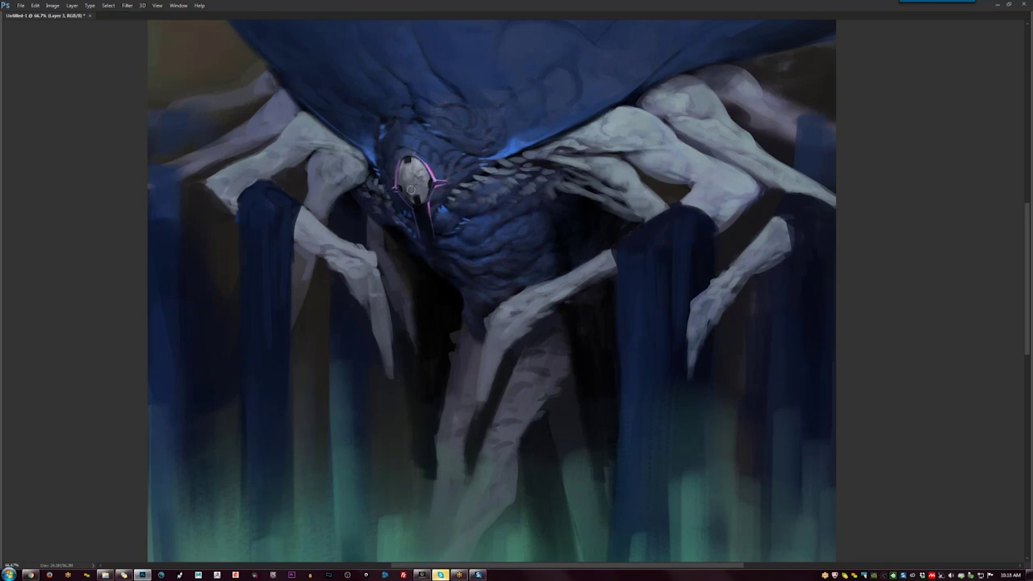
Paint soft grey shading on the pale center of the eye, mirror the canvas and check the whole painting.
mouse_move(409, 184)
mouse_down()
mouse_move(405, 168)
mouse_move(417, 181)
mouse_up()
key(ctrl+minus)
key(ctrl+minus)
key(ctrl+minus)
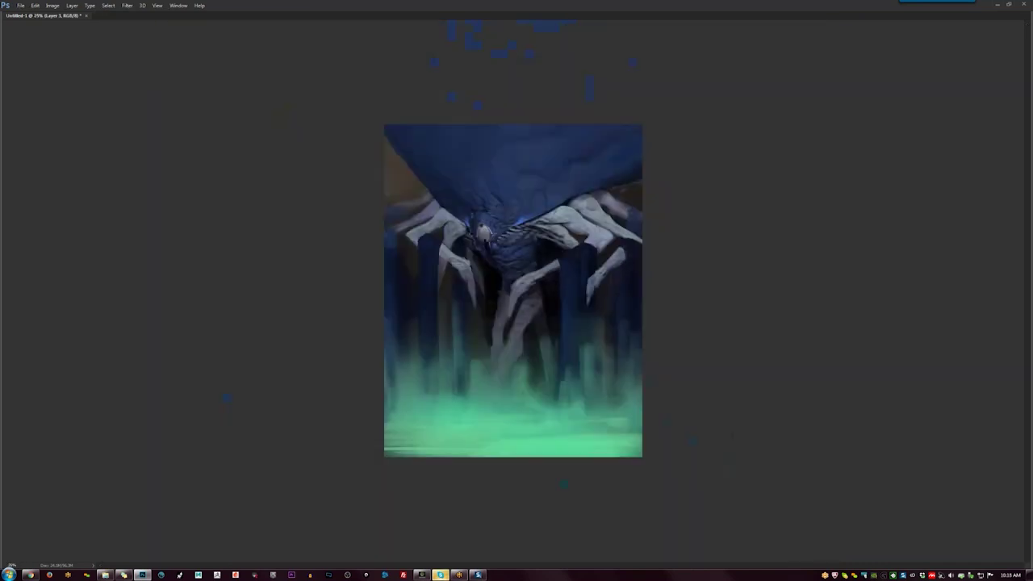
key(Tab)
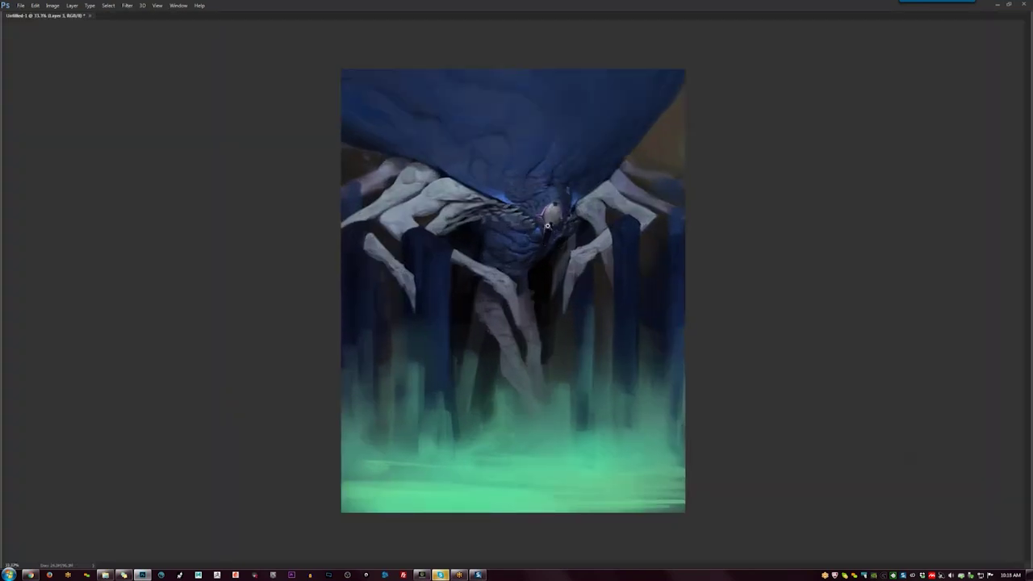
key(ctrl+plus)
key(ctrl+minus)
Switch to the full-screen view with a black surround, show the panels and move the Color panel off the Layers panel.
key(f)
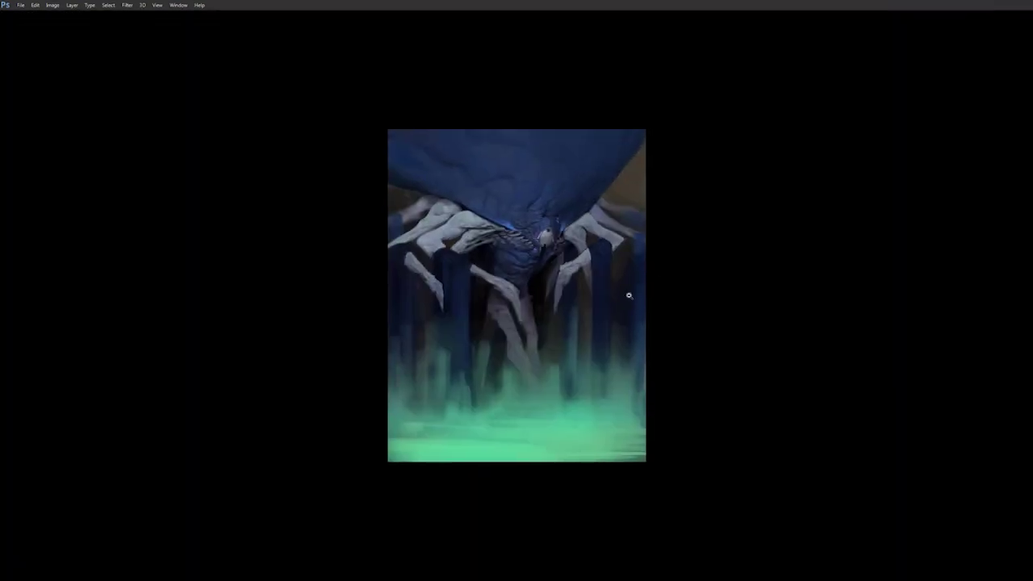
key(Tab)
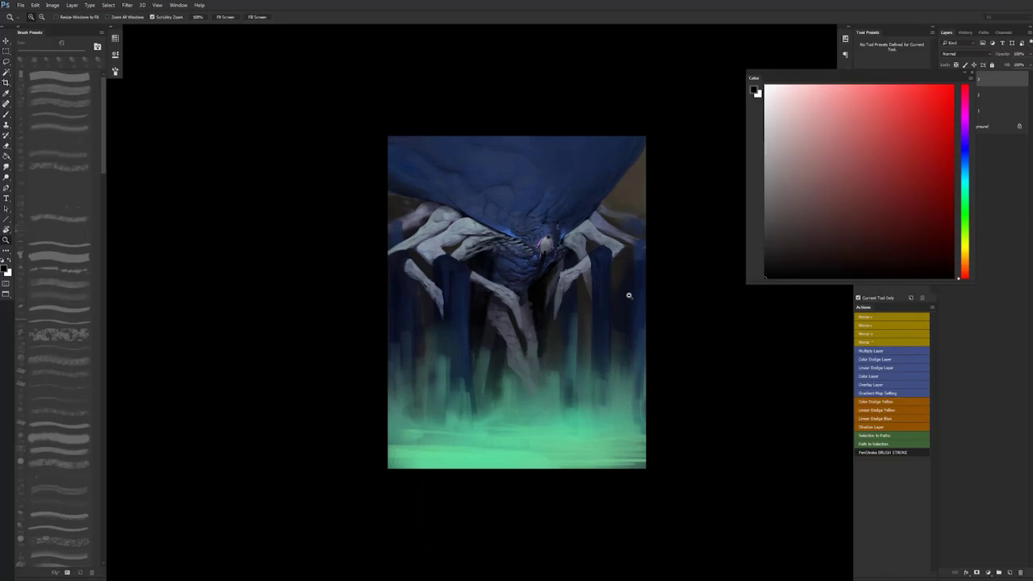
drag(750, 78, 642, 81)
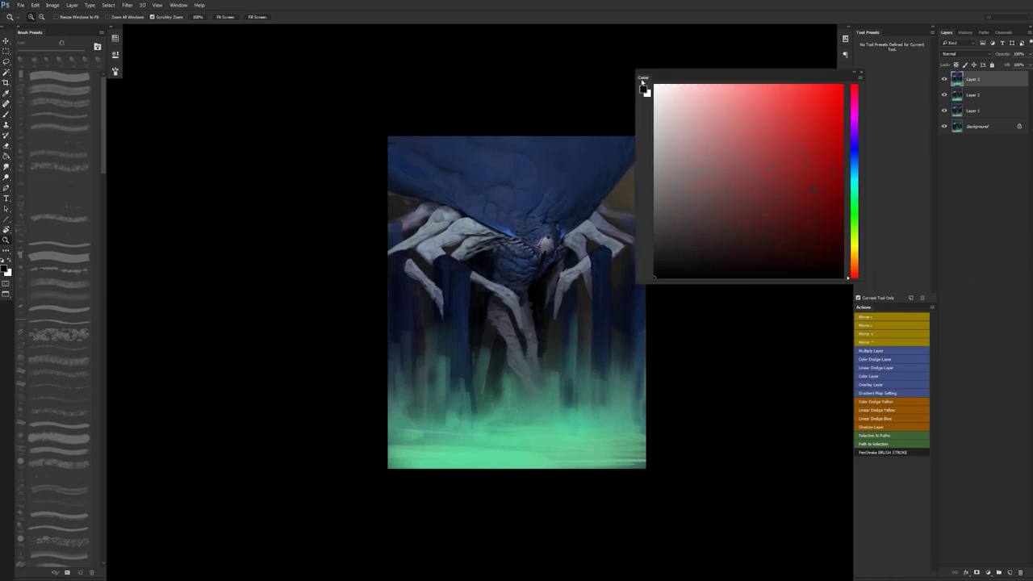